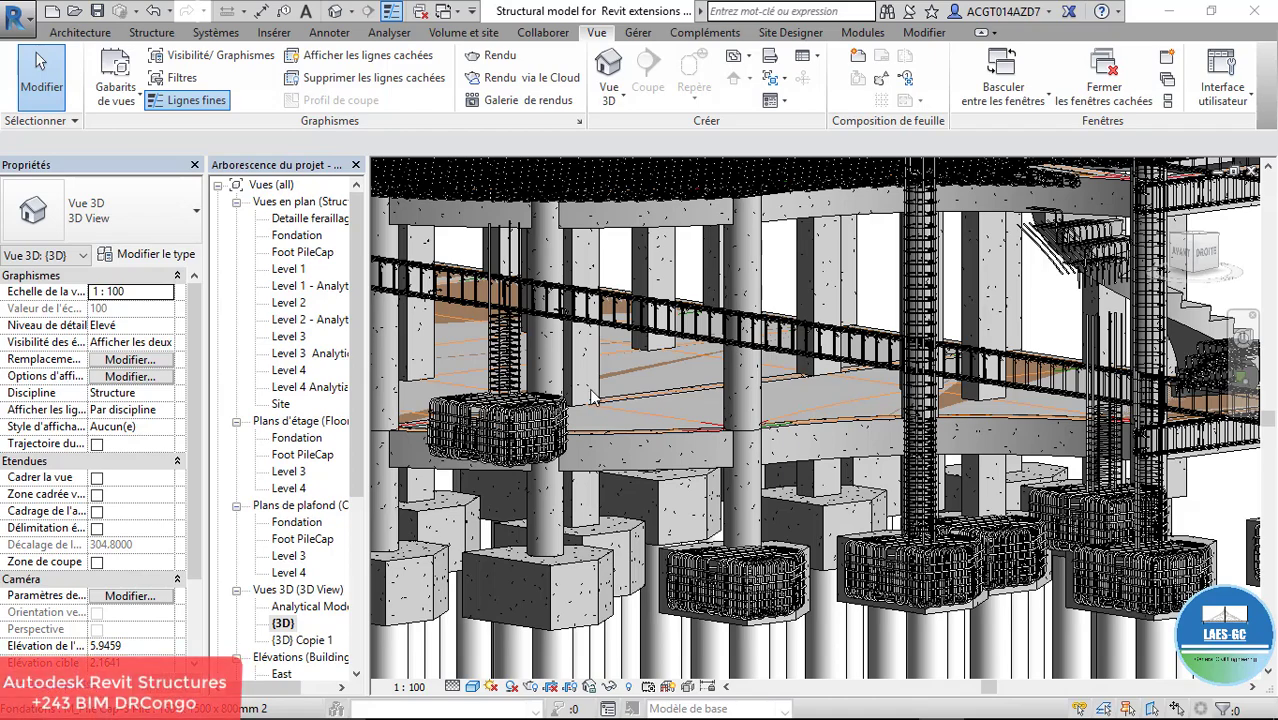
Step: Set the {3D} view's visual style to Realistic (Réaliste) with the reinforced pile caps in sight
scroll(594, 397, down, 3)
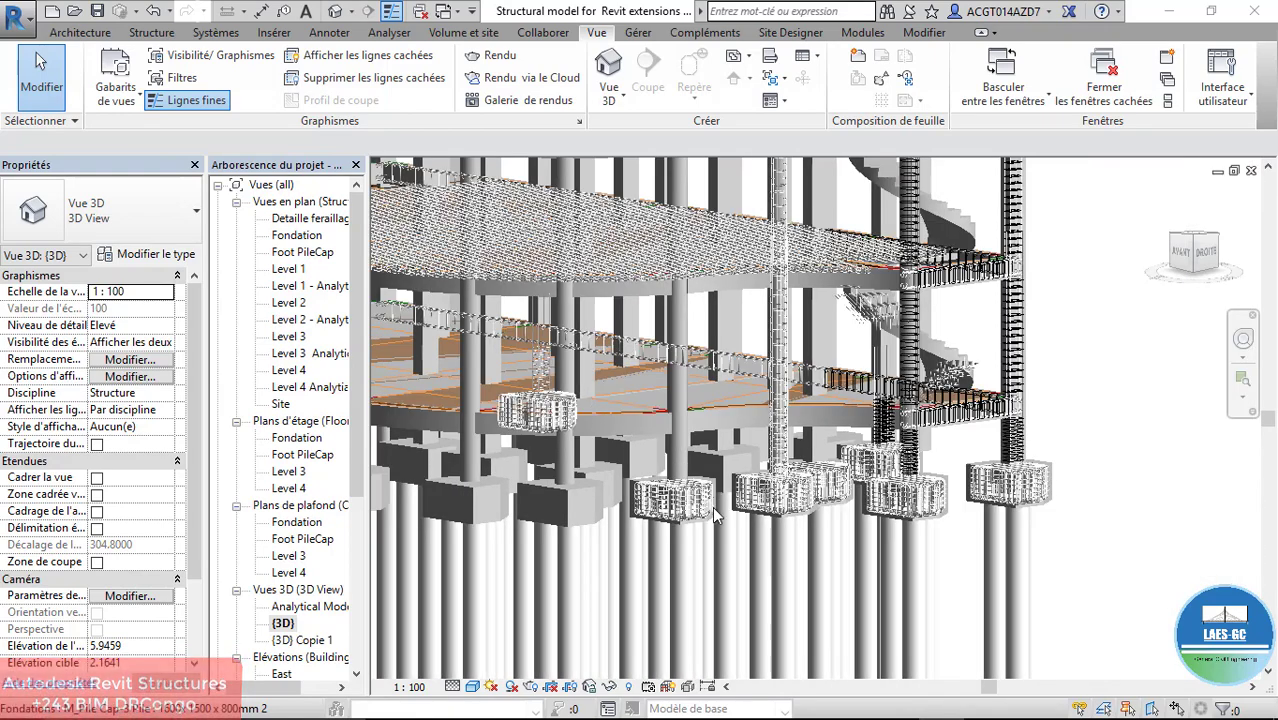
scroll(714, 500, up, 5)
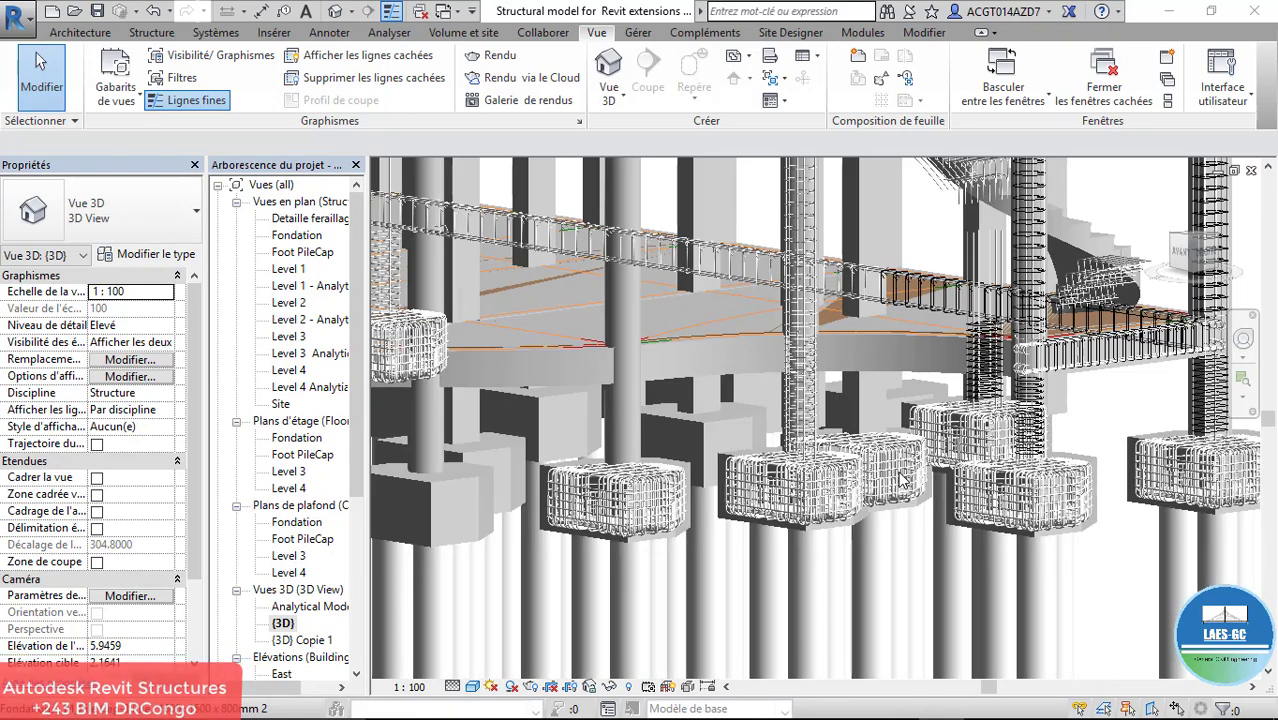
scroll(903, 480, up, 3)
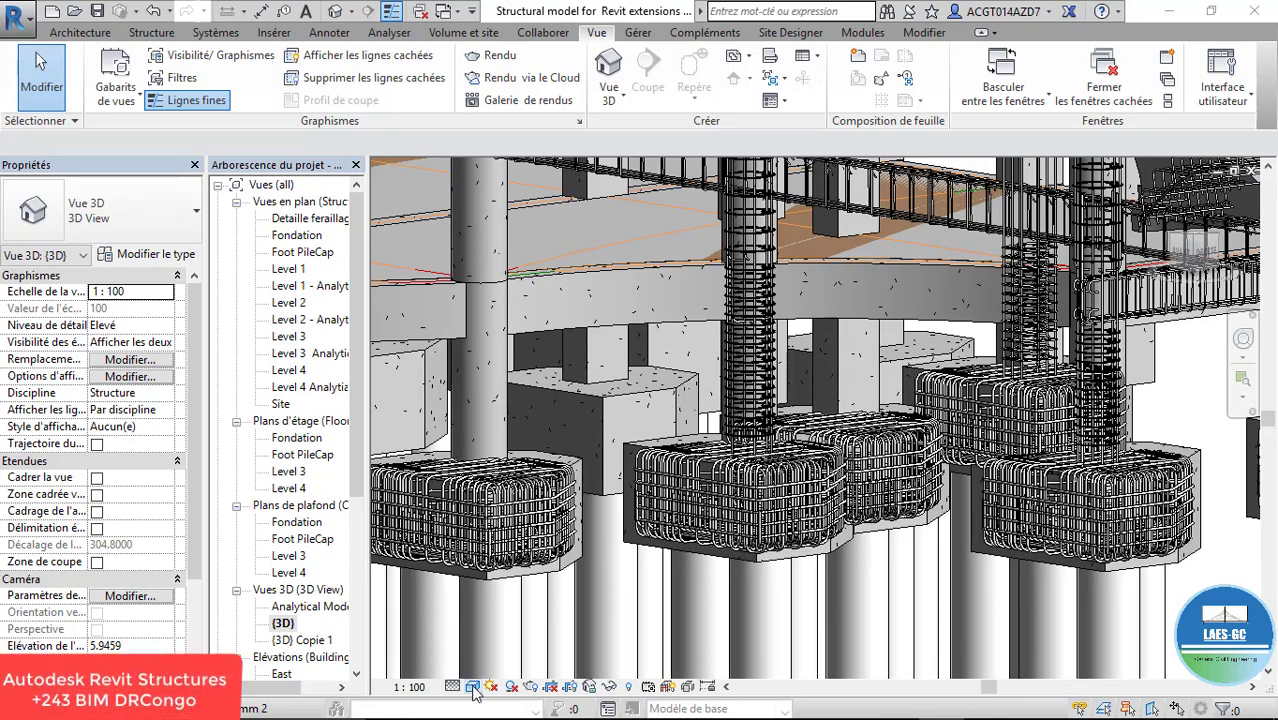
click(472, 686)
click(520, 647)
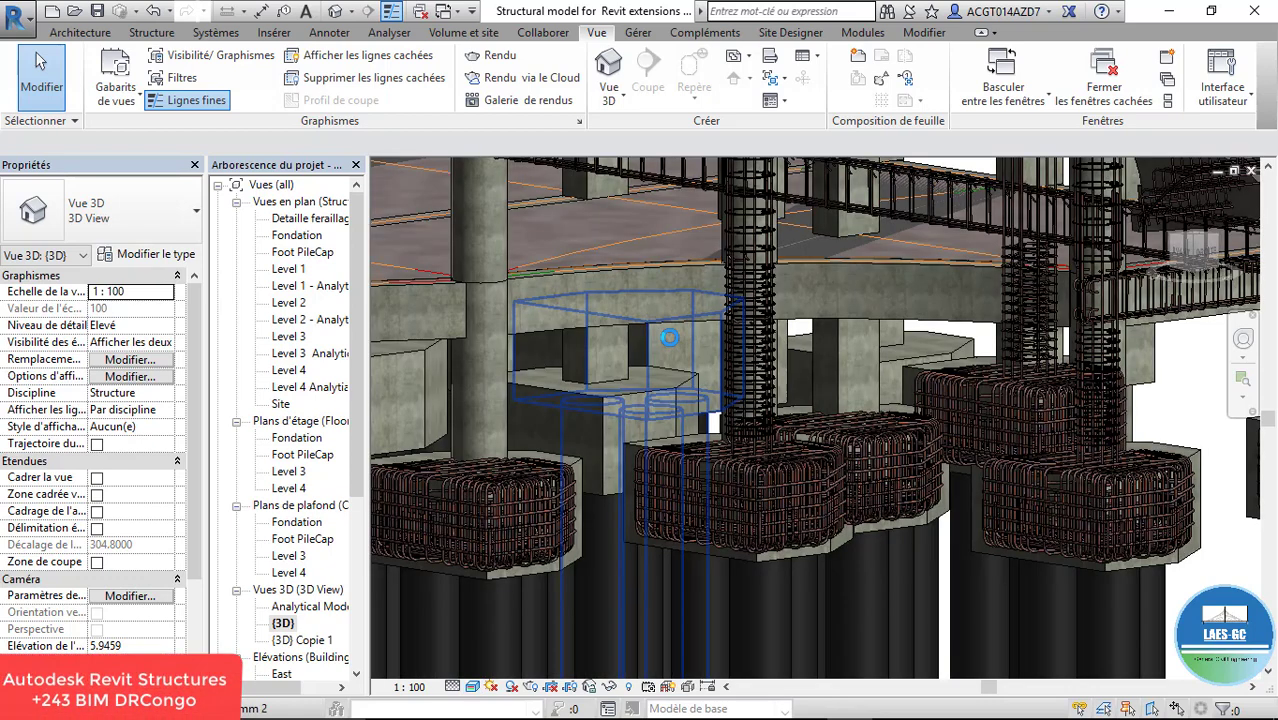
Step: Examine the reinforcement cages of the pile caps and column bases up close in the realistic 3D view
scroll(721, 285, down, 4)
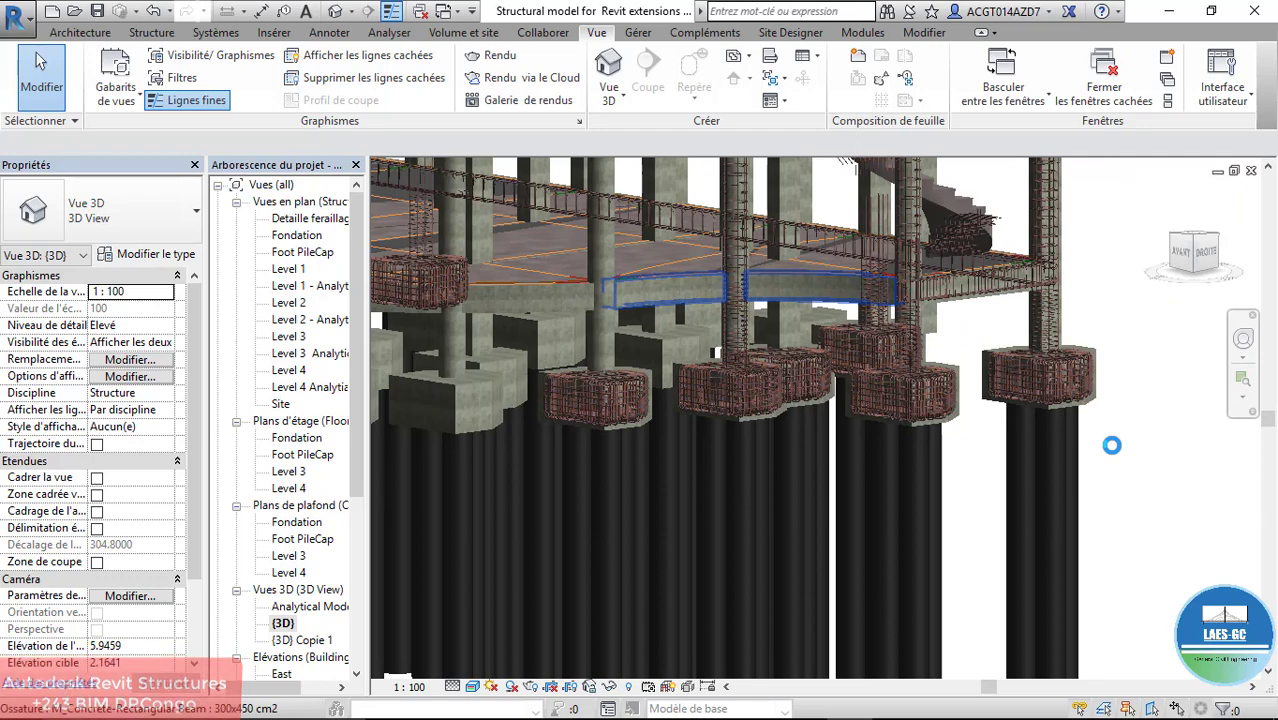
scroll(1036, 430, up, 3)
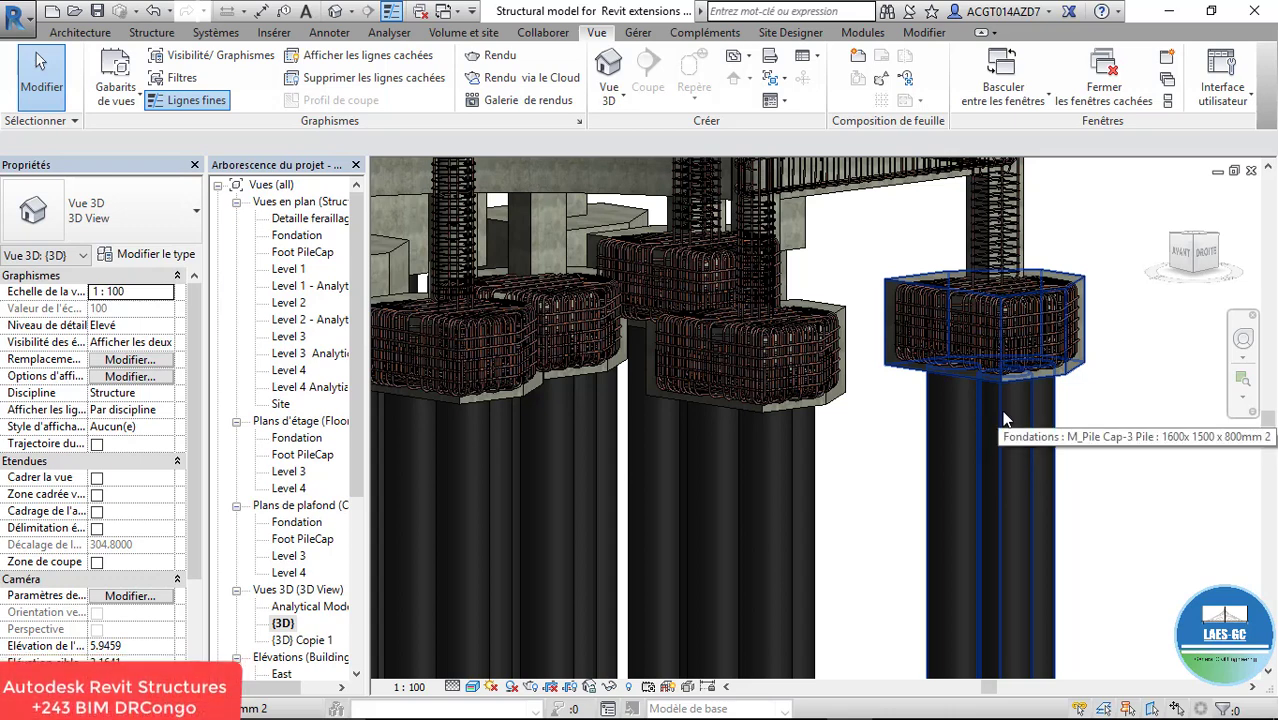
scroll(761, 317, up, 8)
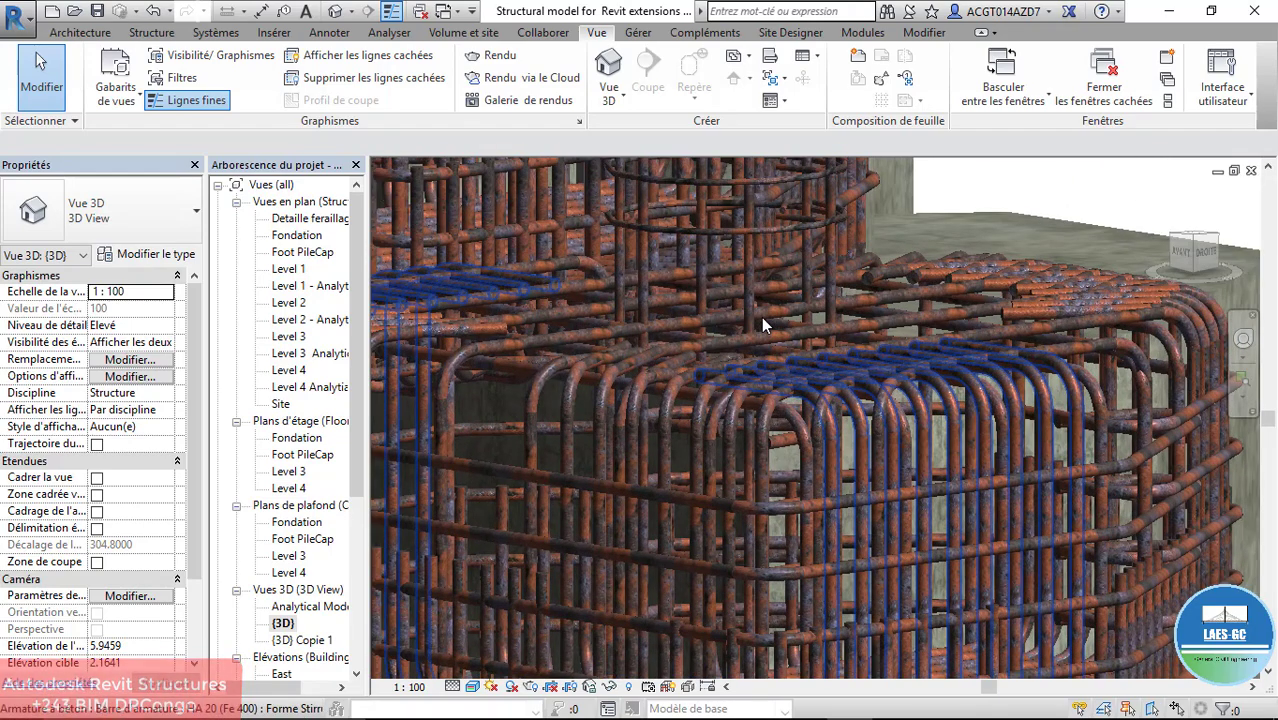
scroll(762, 320, up, 3)
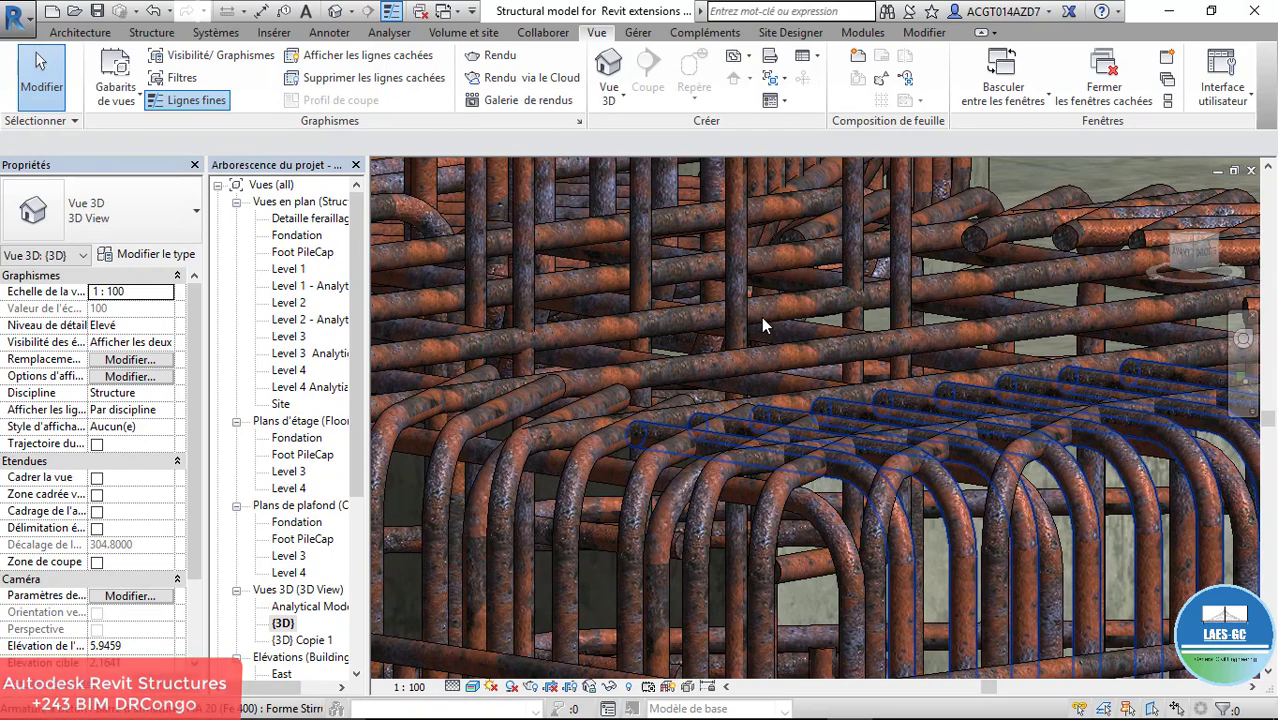
scroll(766, 370, down, 6)
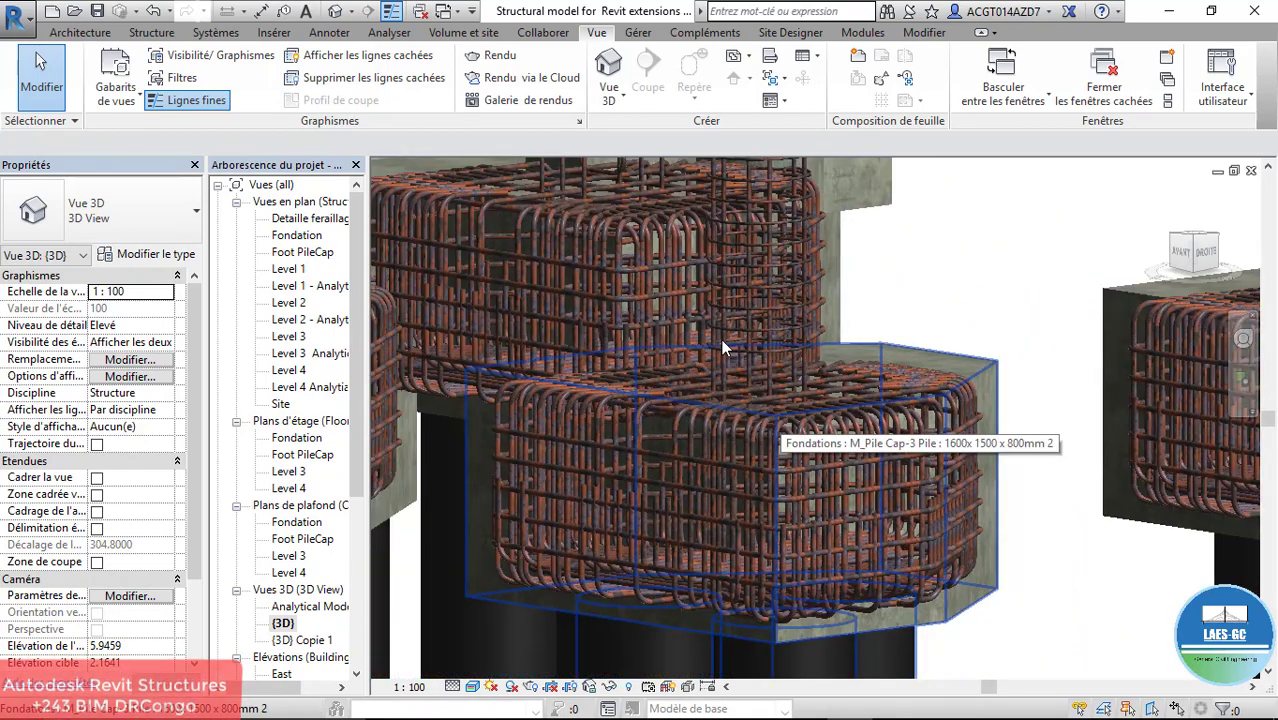
scroll(721, 339, up, 5)
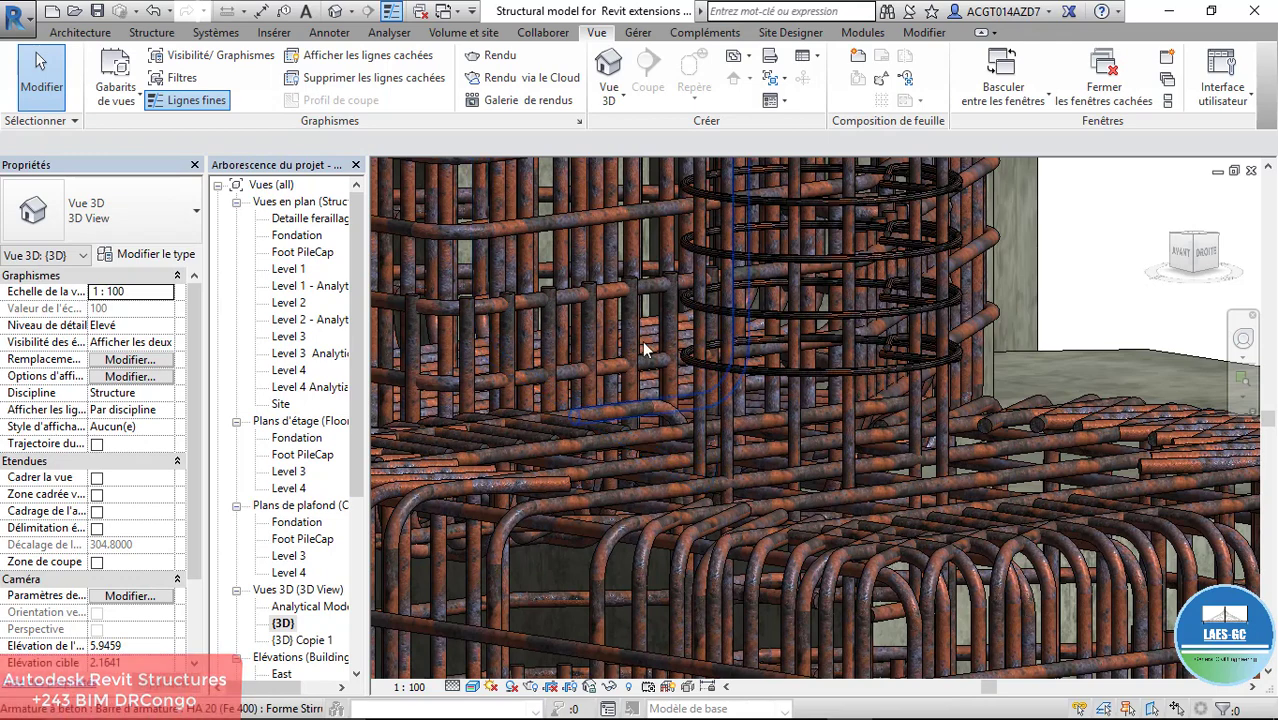
Step: Open the {3D} Copie 1 view and set its visual style to Realistic (Réaliste)
double_click(289, 269)
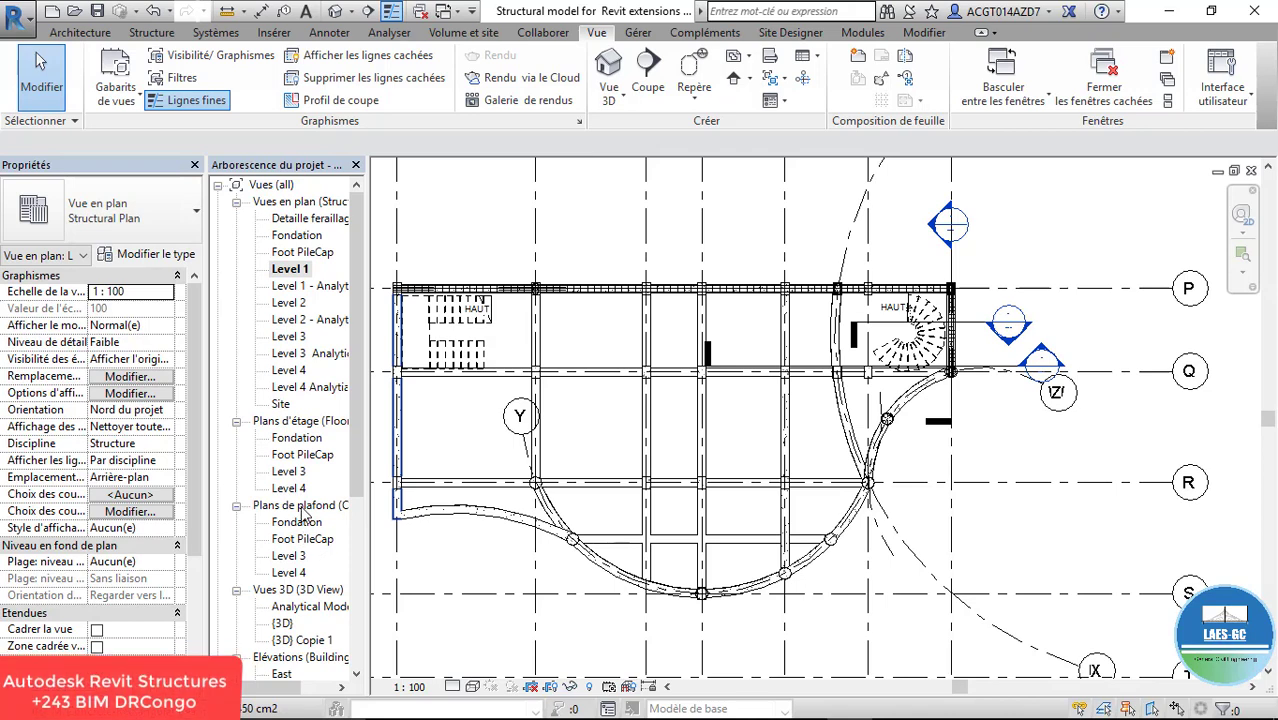
double_click(311, 645)
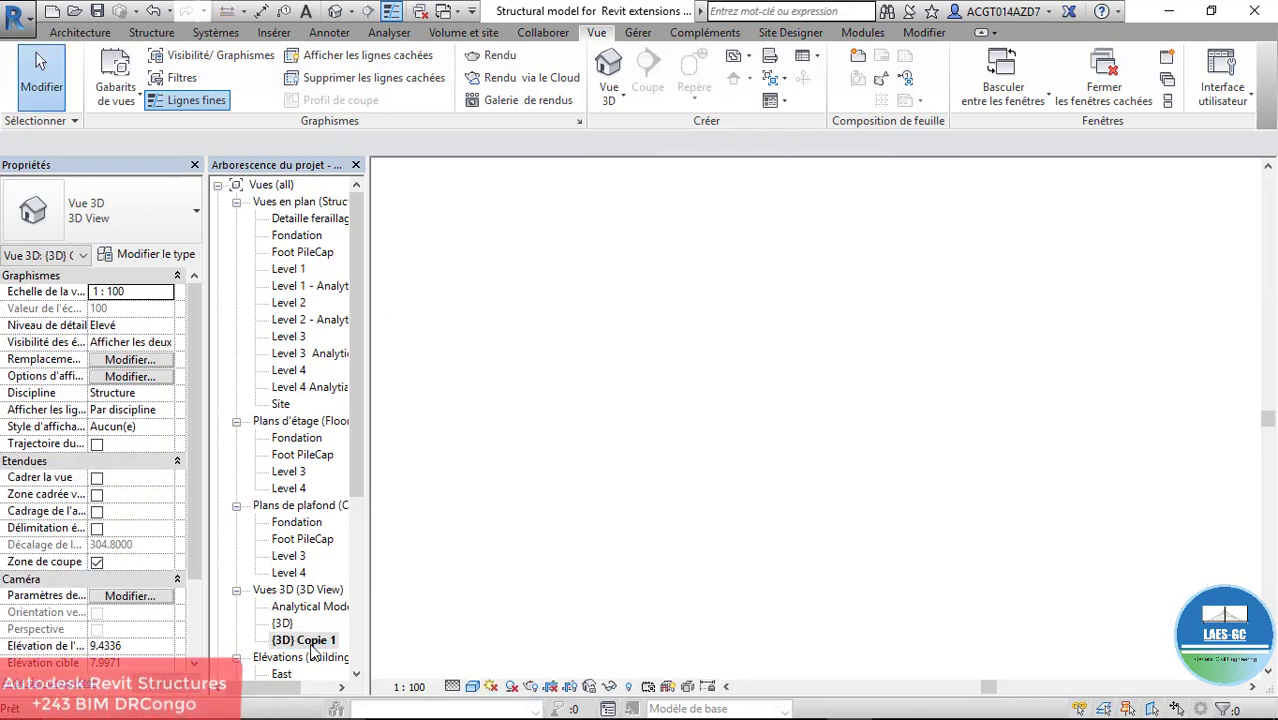
scroll(597, 329, down, 2)
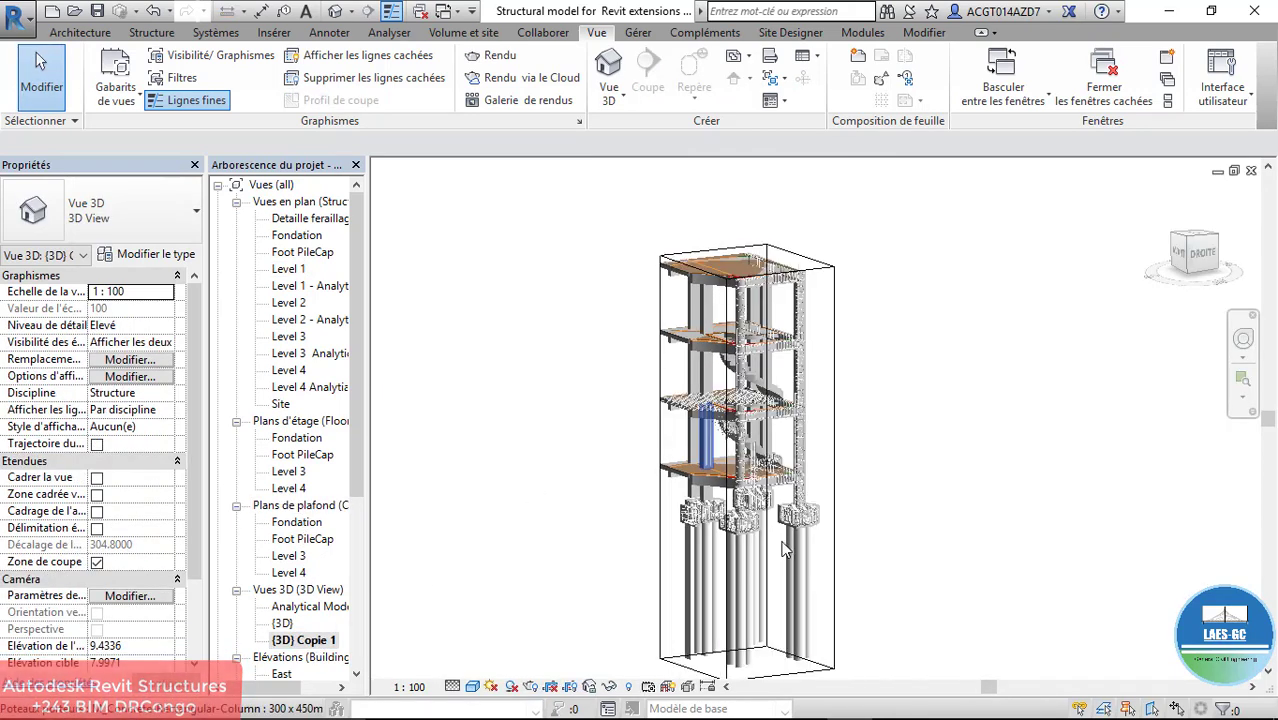
scroll(781, 563, up, 6)
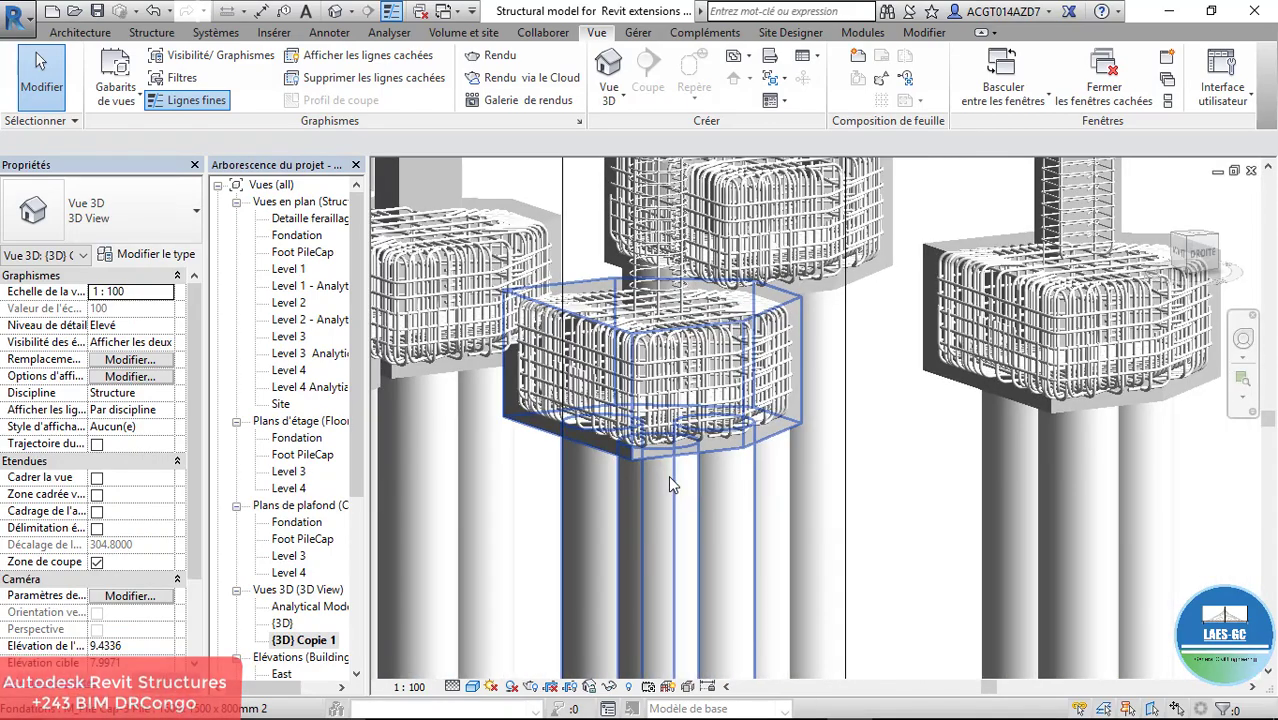
shift+middle_drag(668, 475, 668, 418)
click(473, 687)
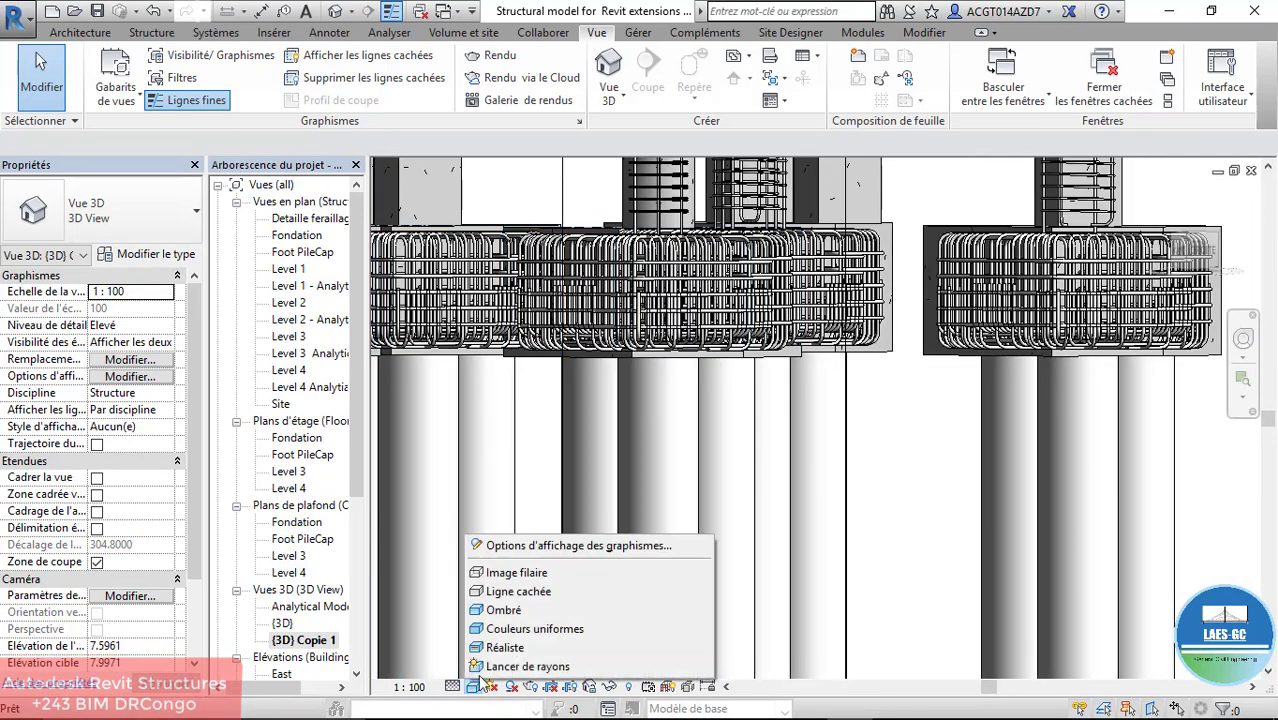
click(494, 650)
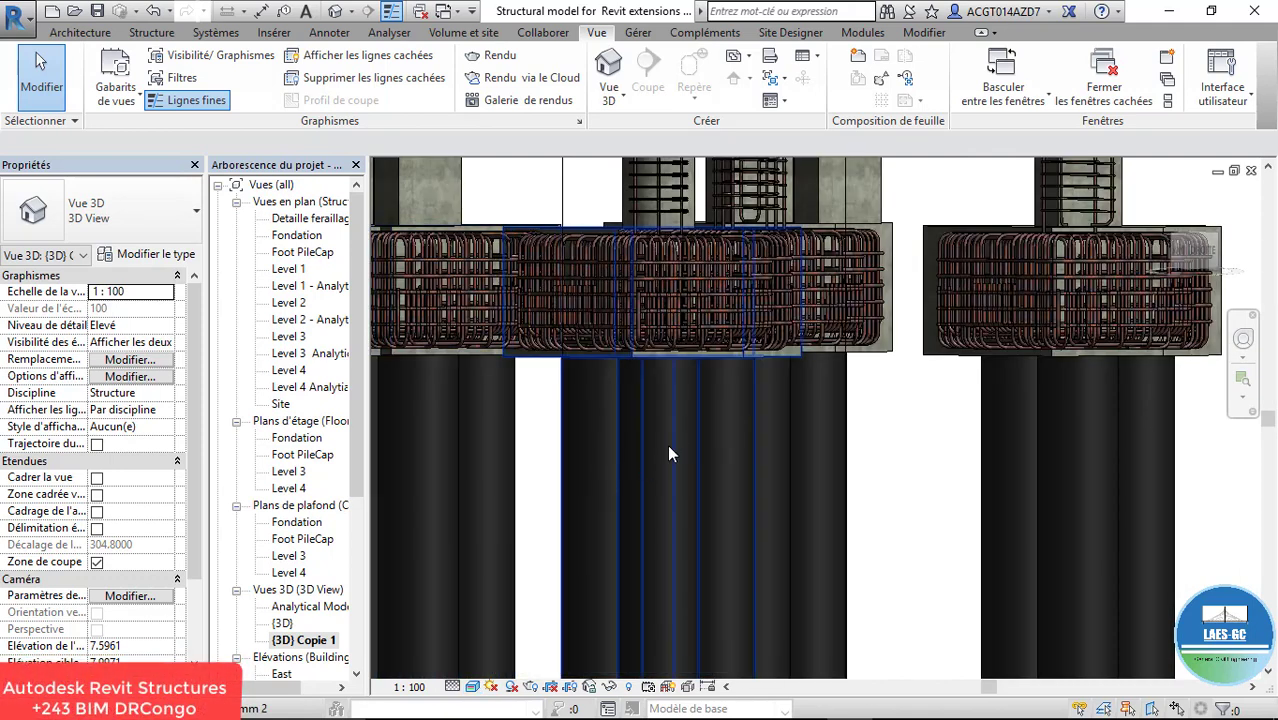
Step: Open the M_Pile Cap-3 Pile family of the middle foundation for editing
scroll(657, 418, down, 2)
shift+middle_drag(673, 450, 669, 471)
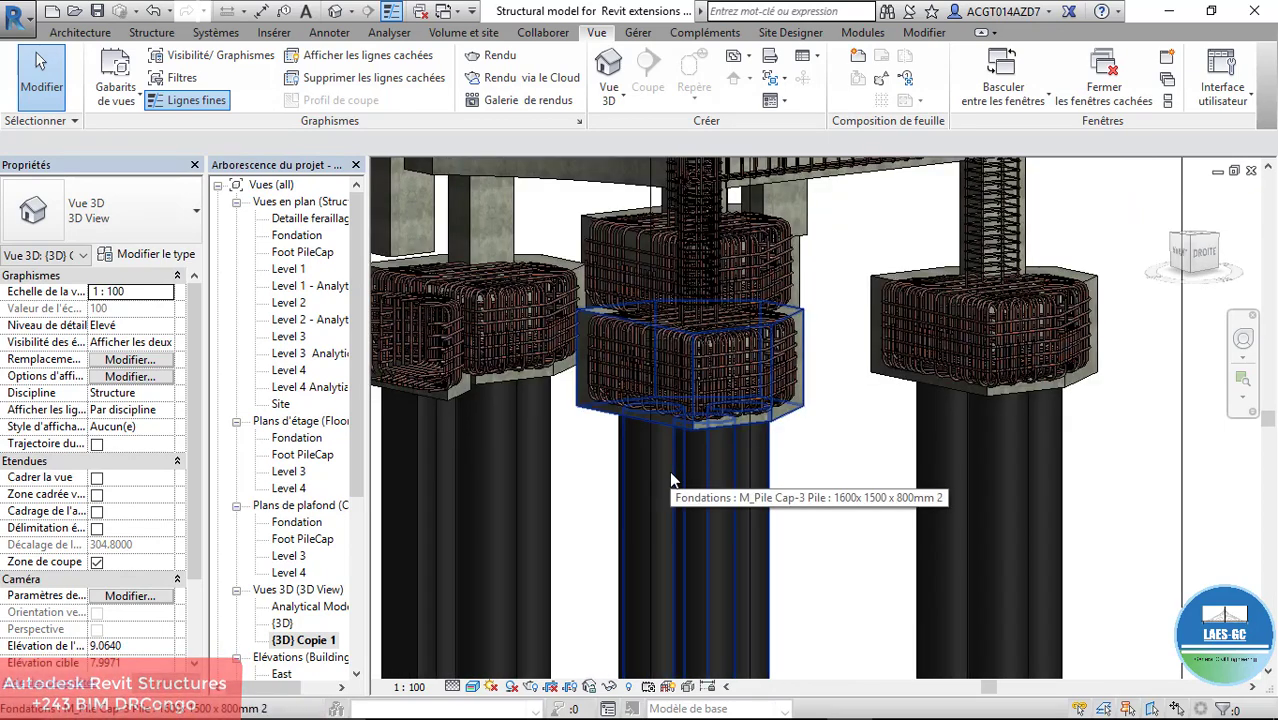
click(690, 483)
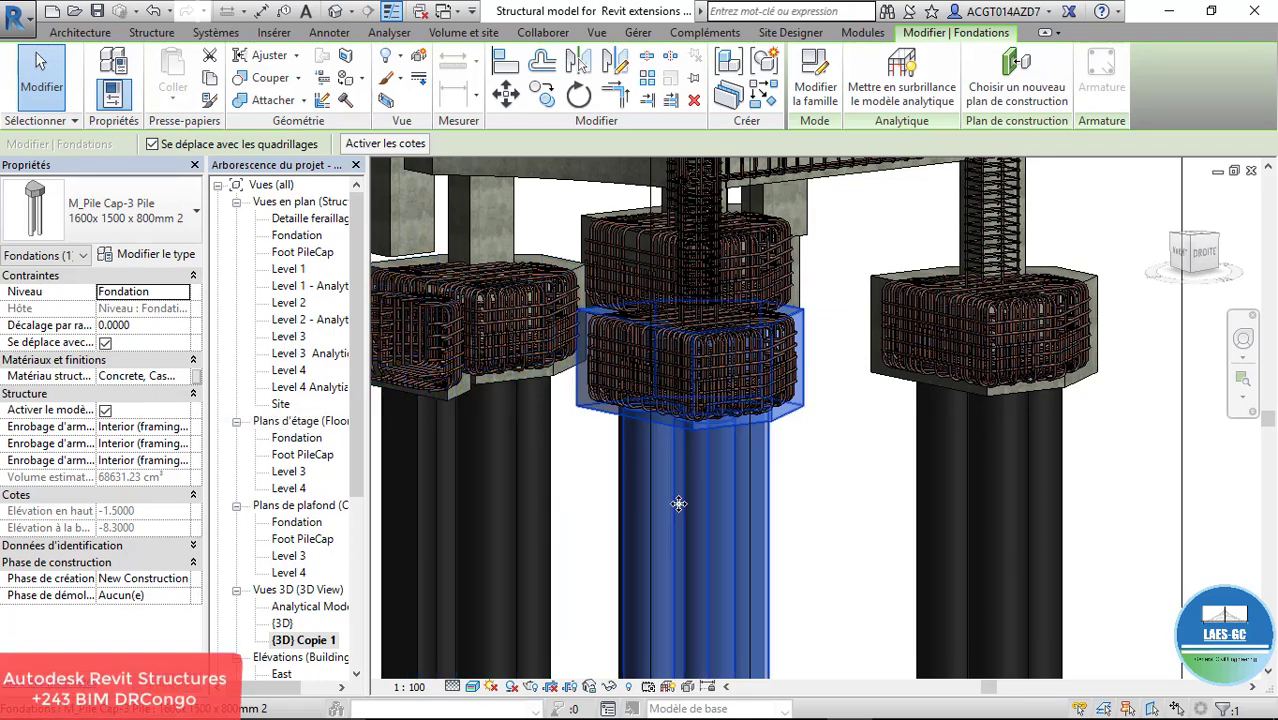
key(Escape)
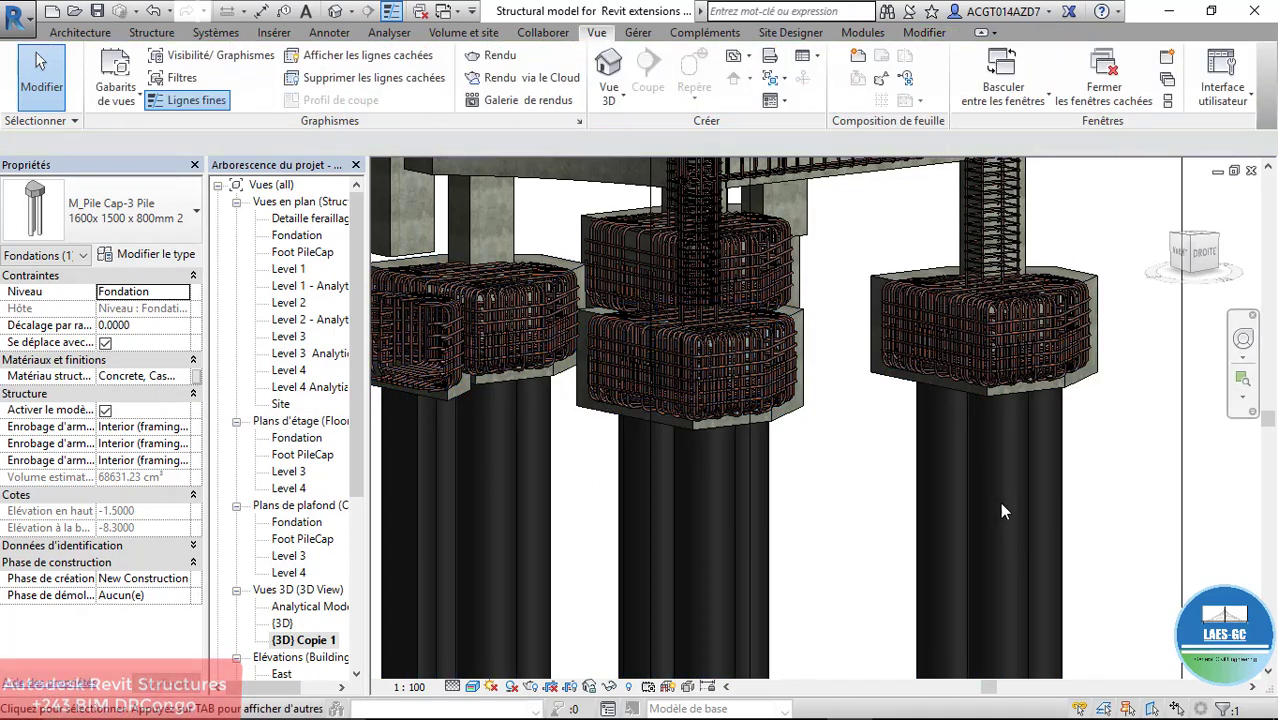
click(706, 489)
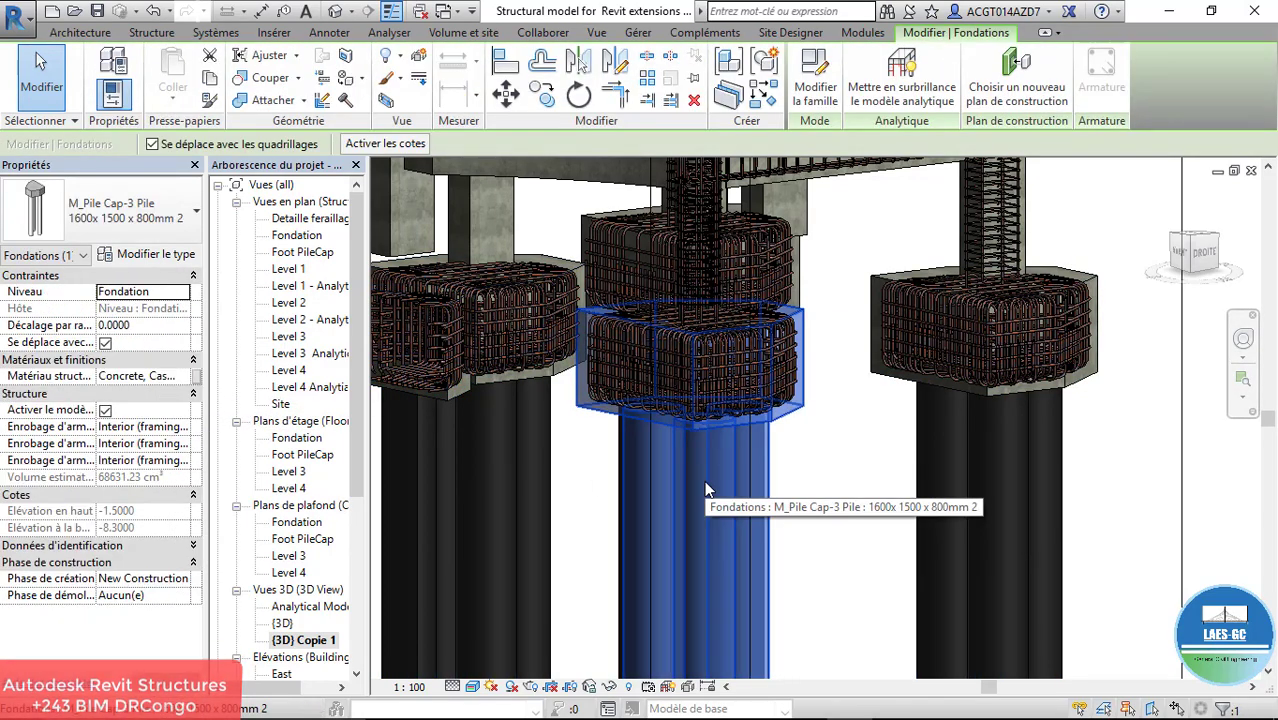
double_click(706, 489)
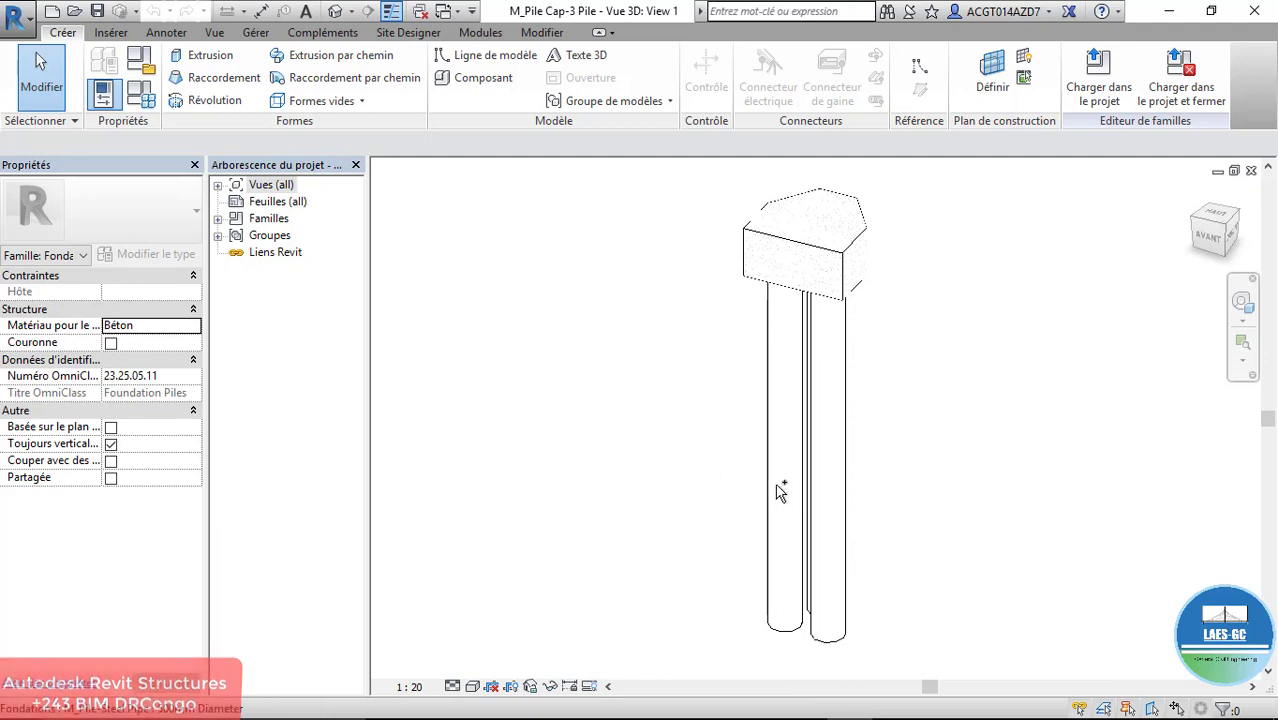
Step: Try deleting the three steel pipe piles beneath the cap, and undo the deletion
shift+middle_drag(816, 434, 756, 405)
drag(1087, 491, 604, 457)
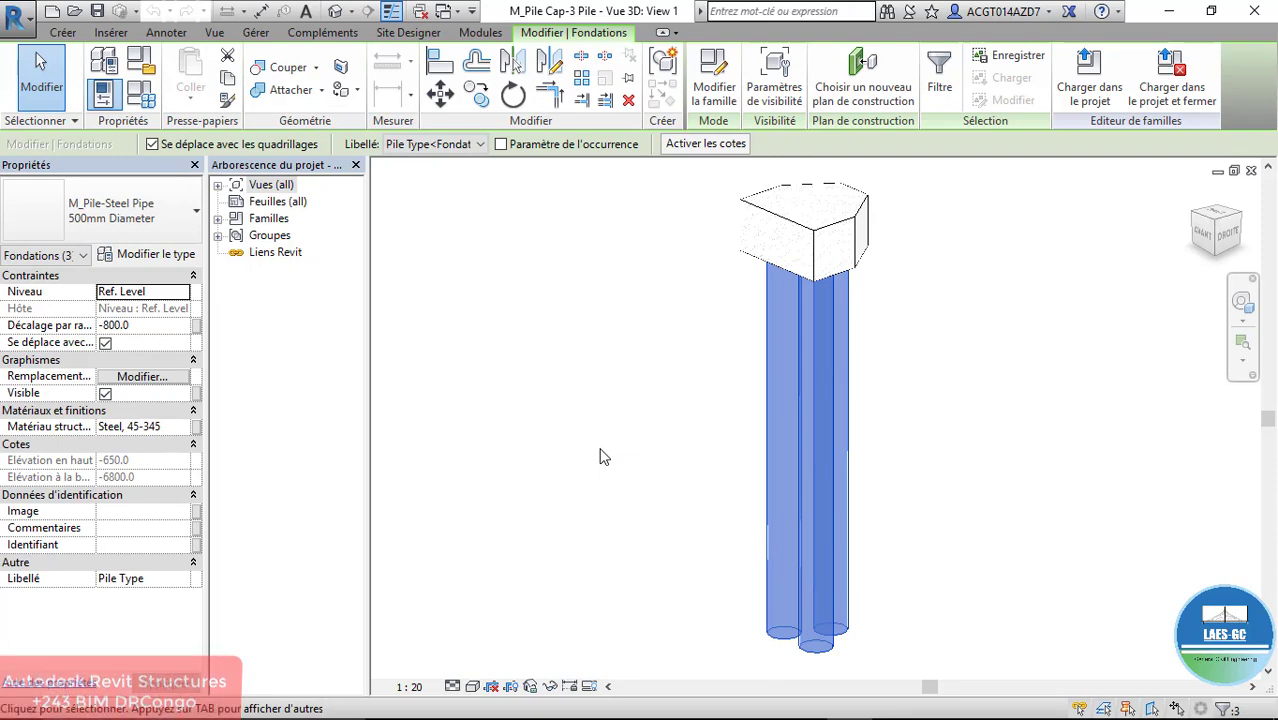
key(Delete)
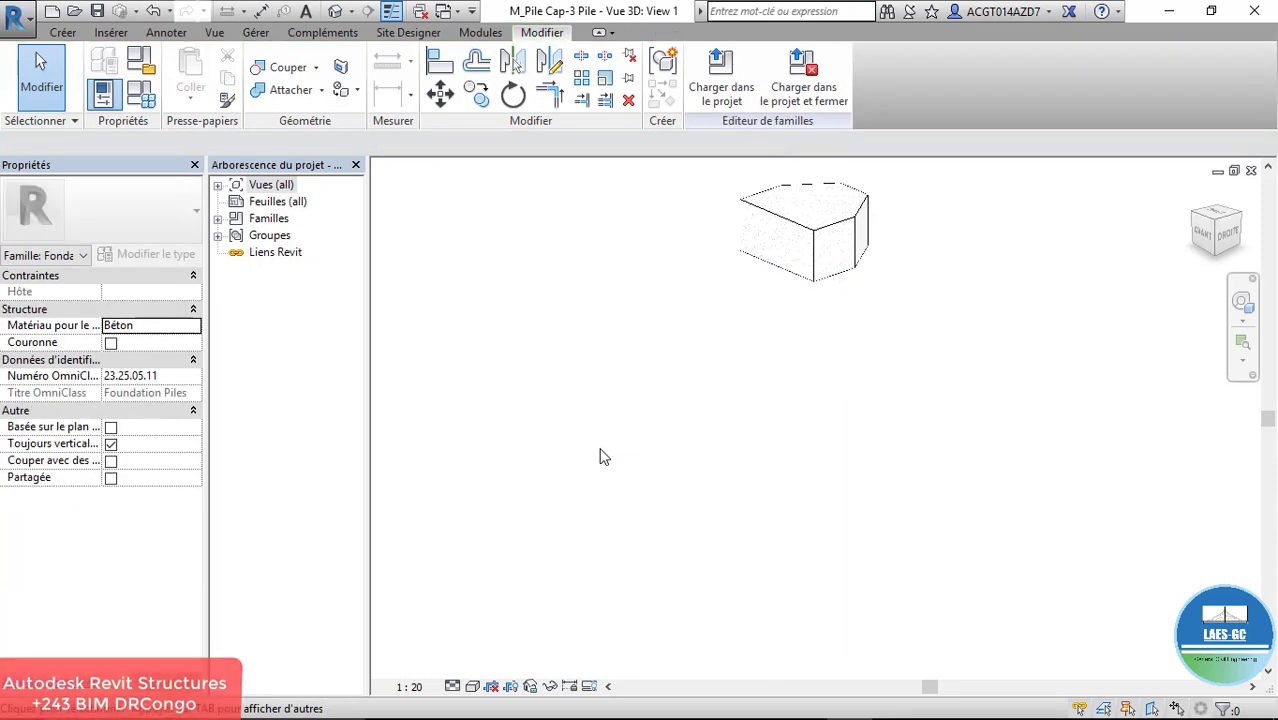
key(ctrl+z)
Step: Review the pile cap's family type parameters and the properties of the steel pipe piles
drag(1250, 468, 604, 477)
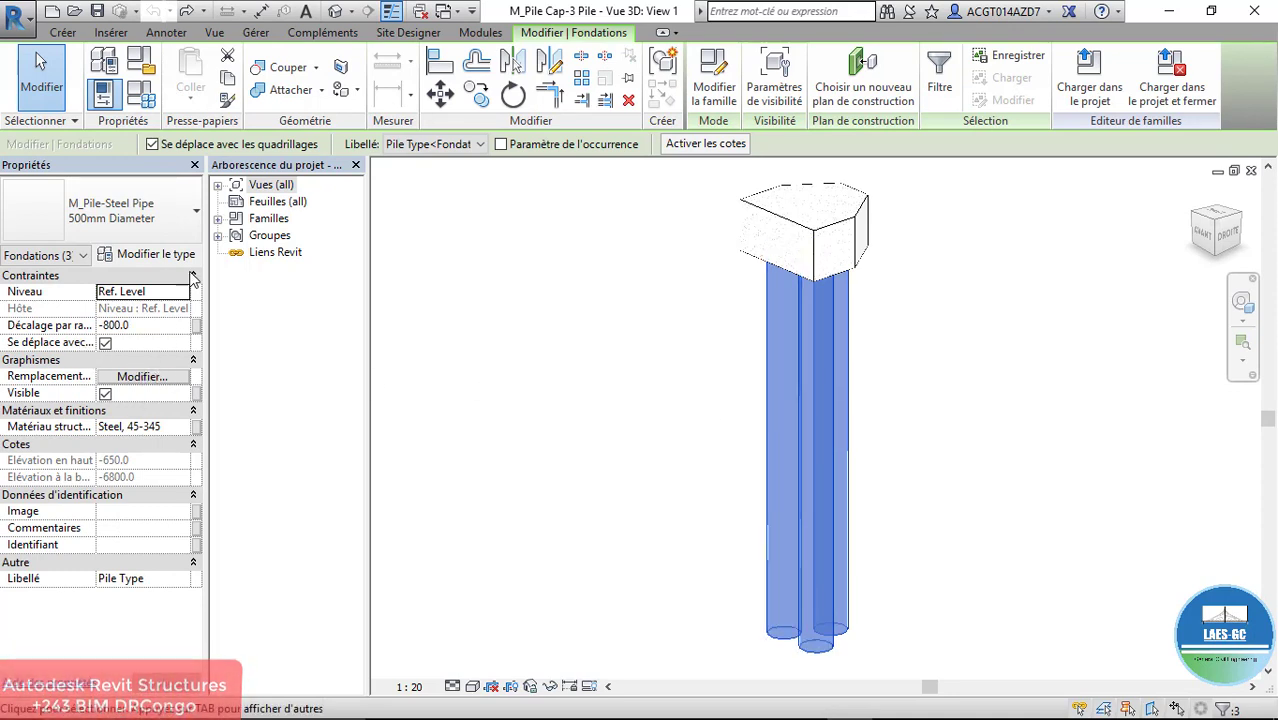
click(141, 94)
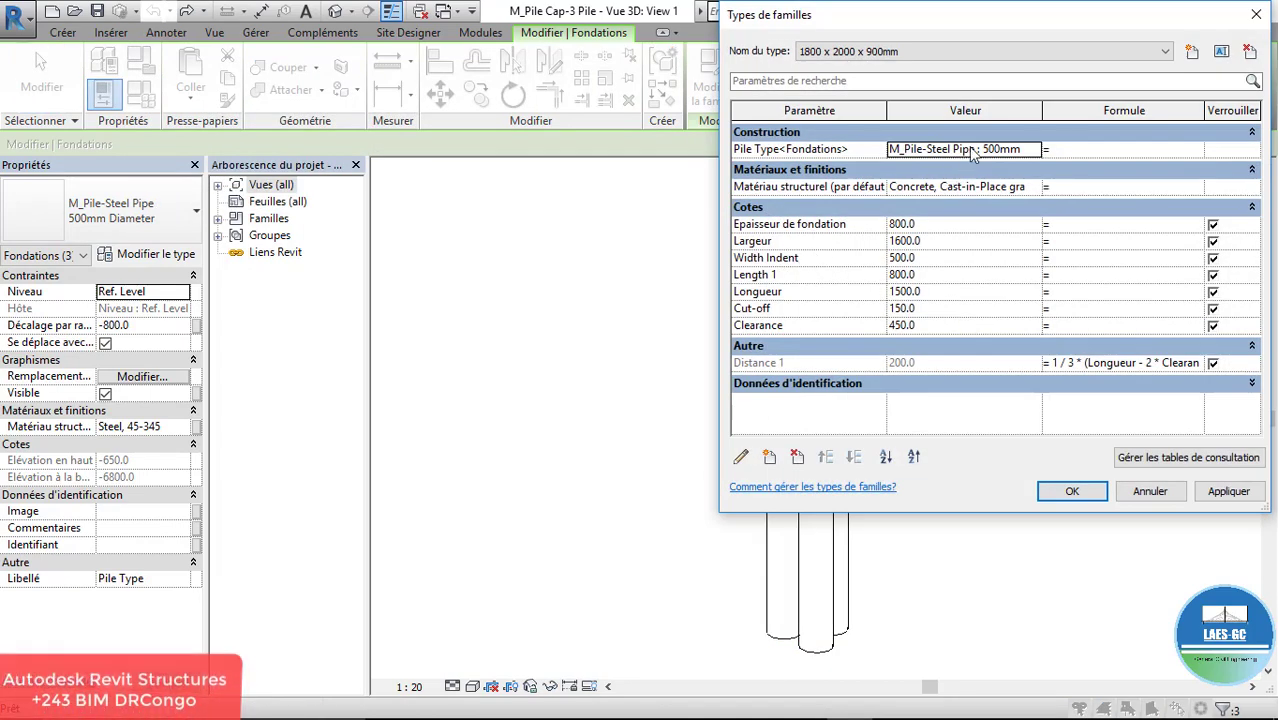
click(1256, 14)
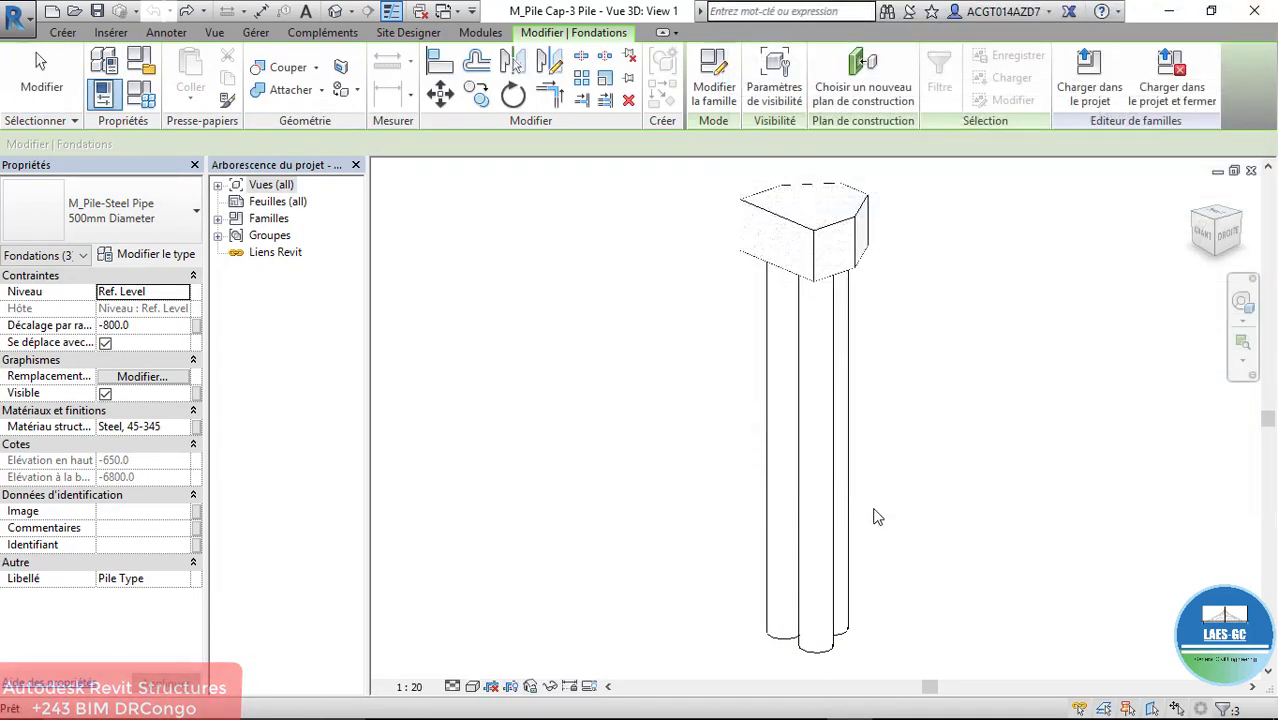
click(877, 517)
click(823, 509)
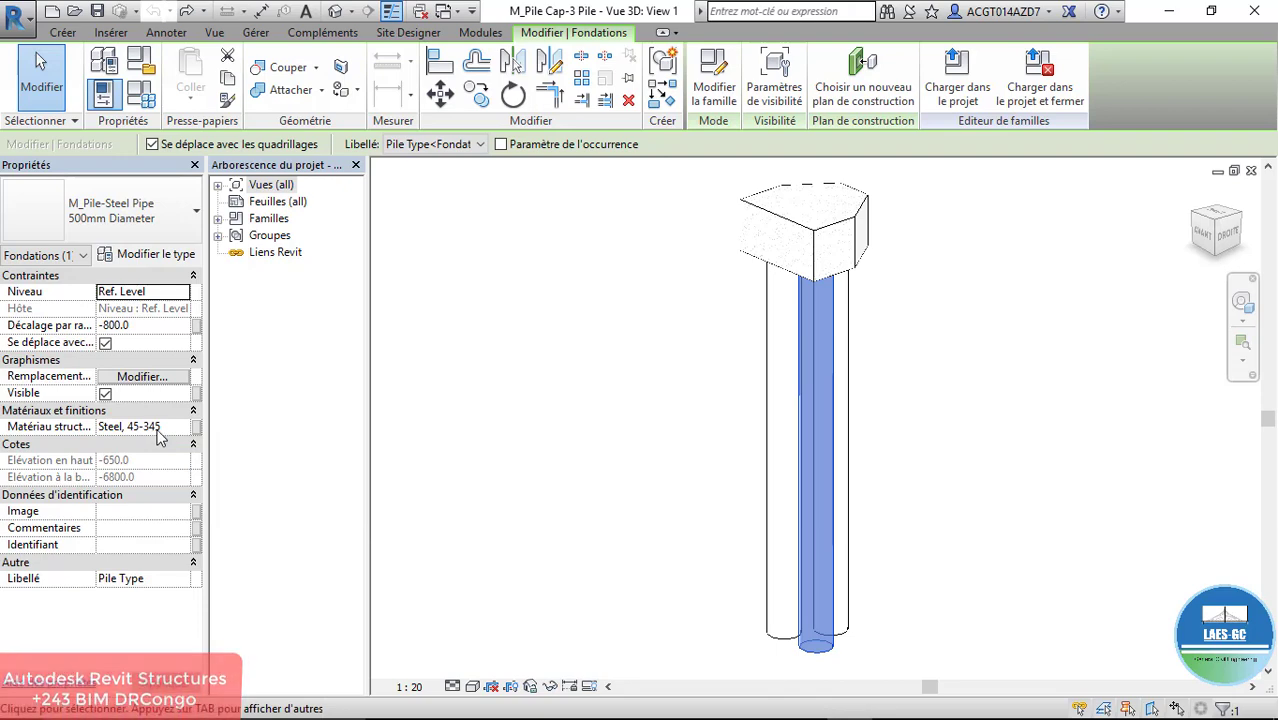
Step: Delete the three M_Pile-Steel Pipe piles beneath the cap
click(936, 345)
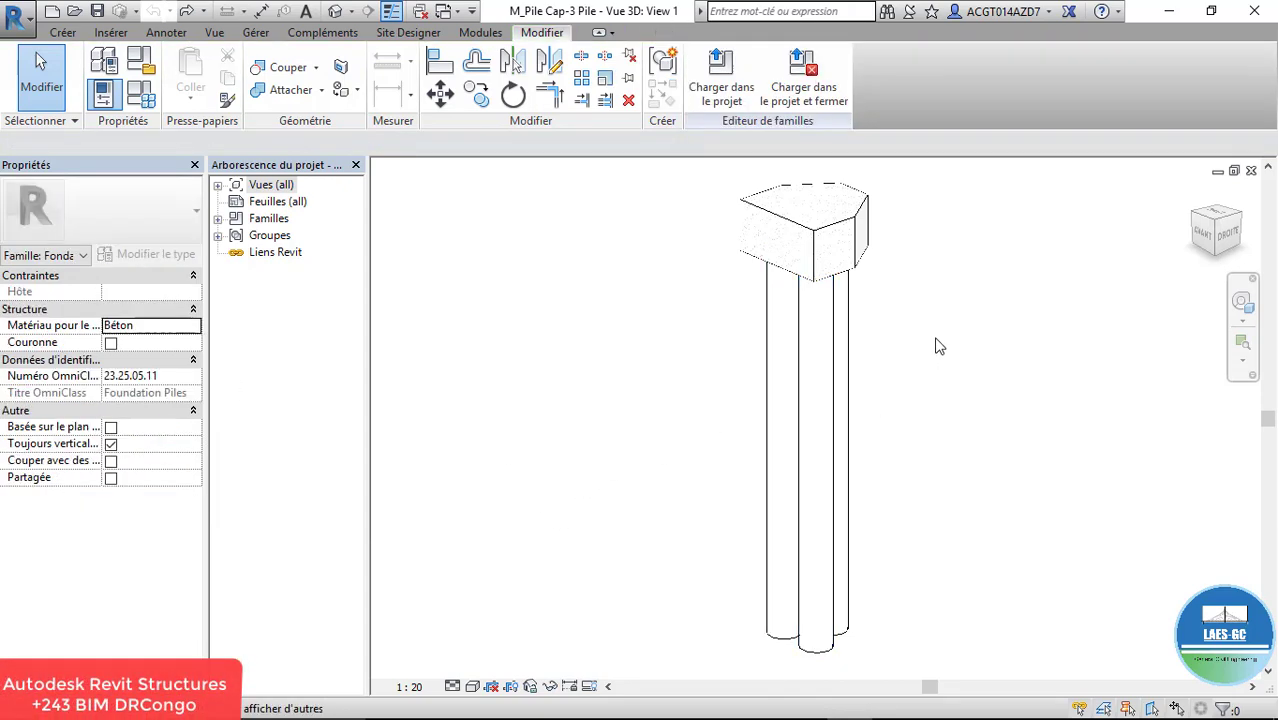
drag(1009, 447, 405, 467)
key(Delete)
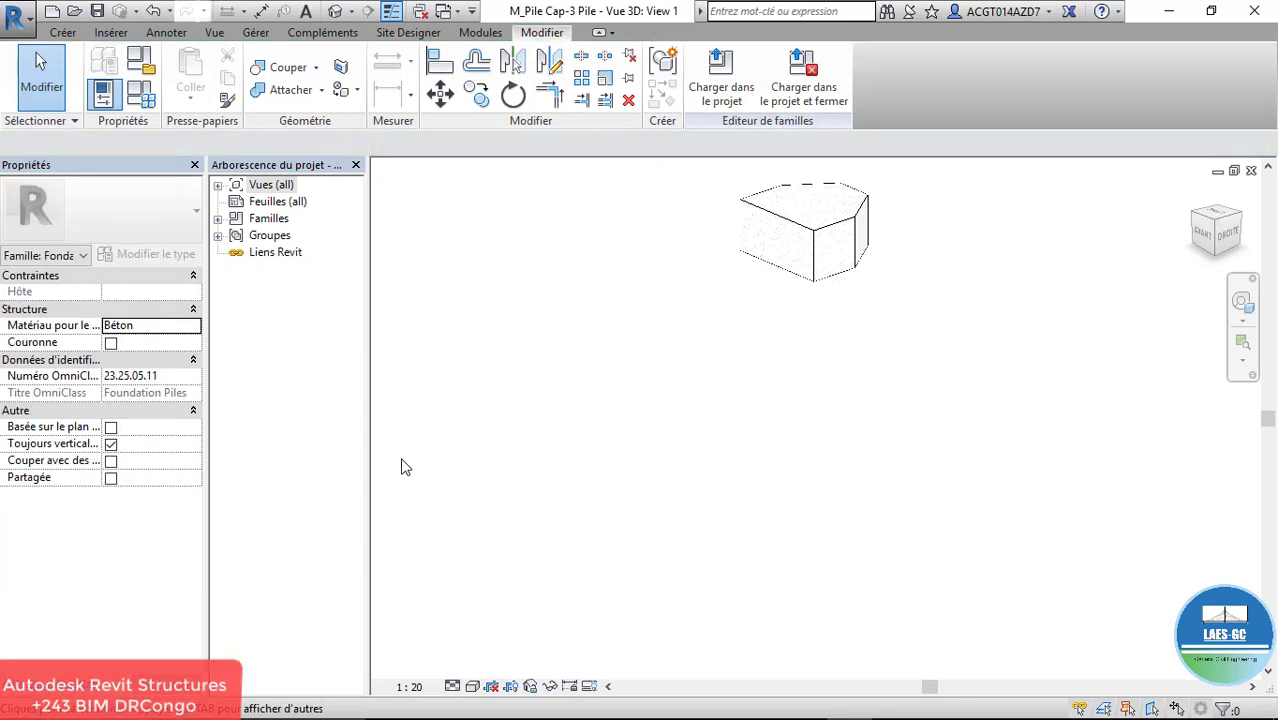
Step: Expand the loaded families to inspect the foundation and annotation symbol entries
click(219, 219)
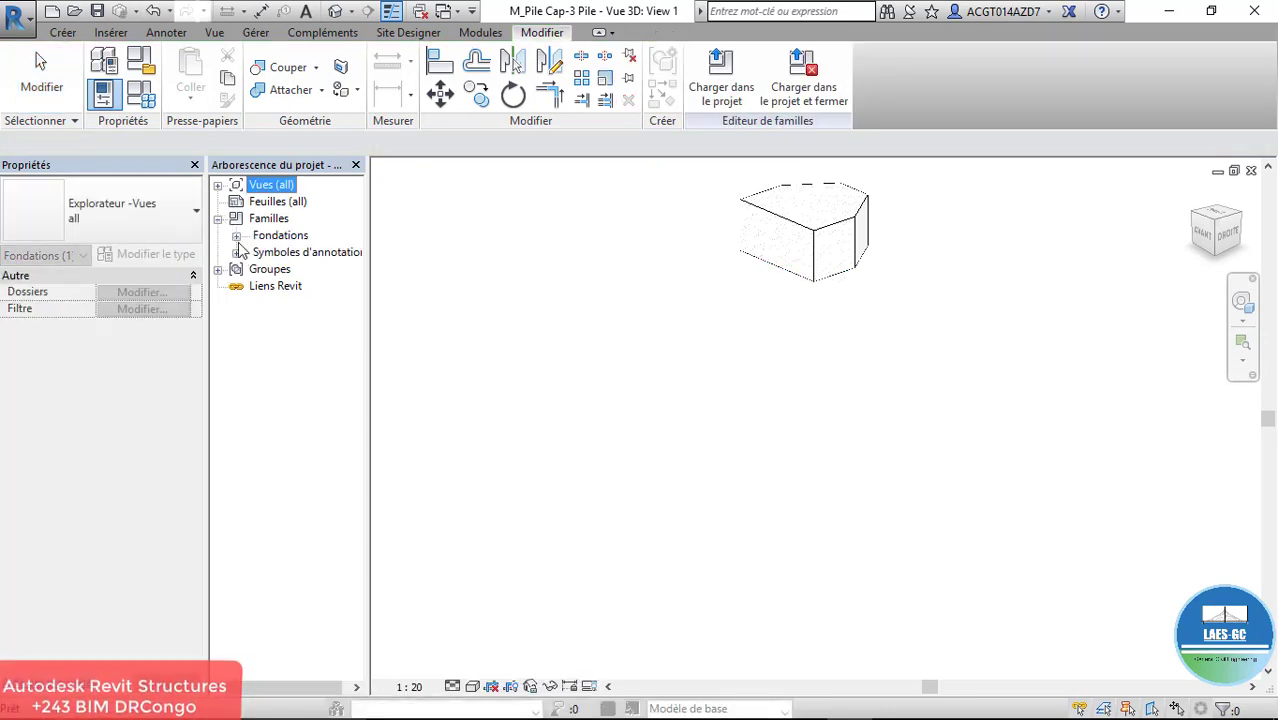
click(237, 236)
click(237, 270)
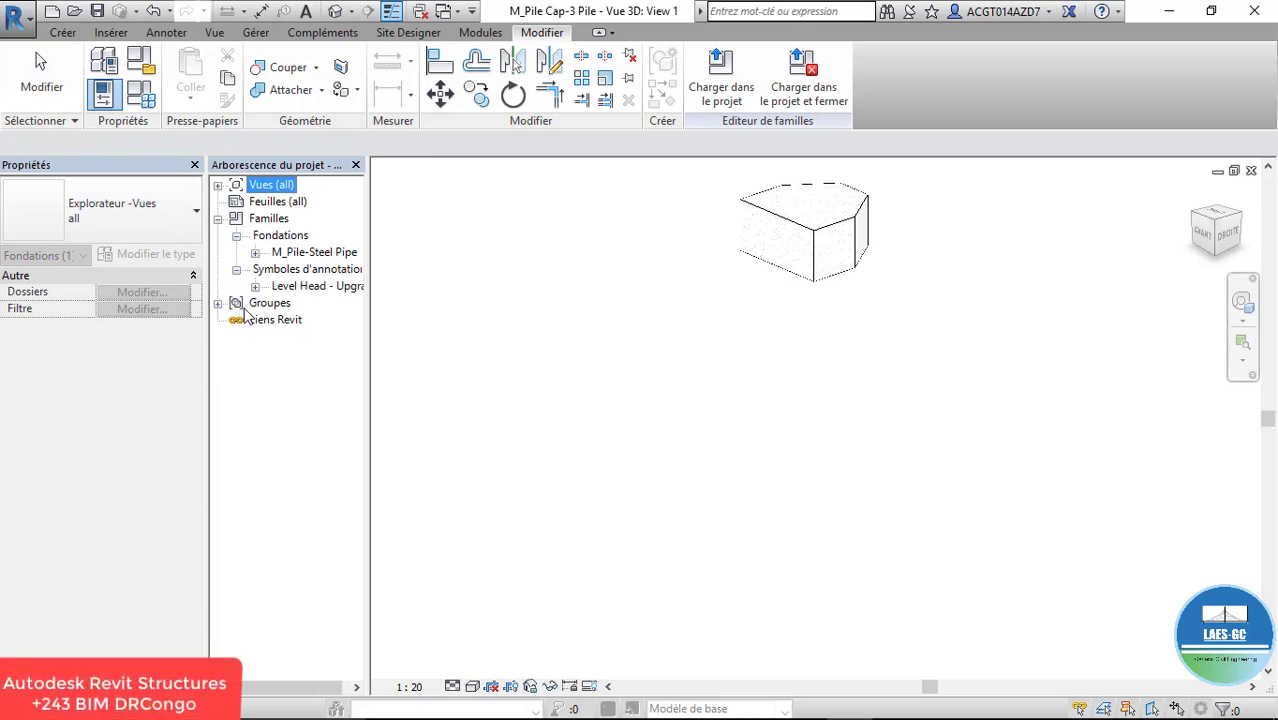
click(255, 287)
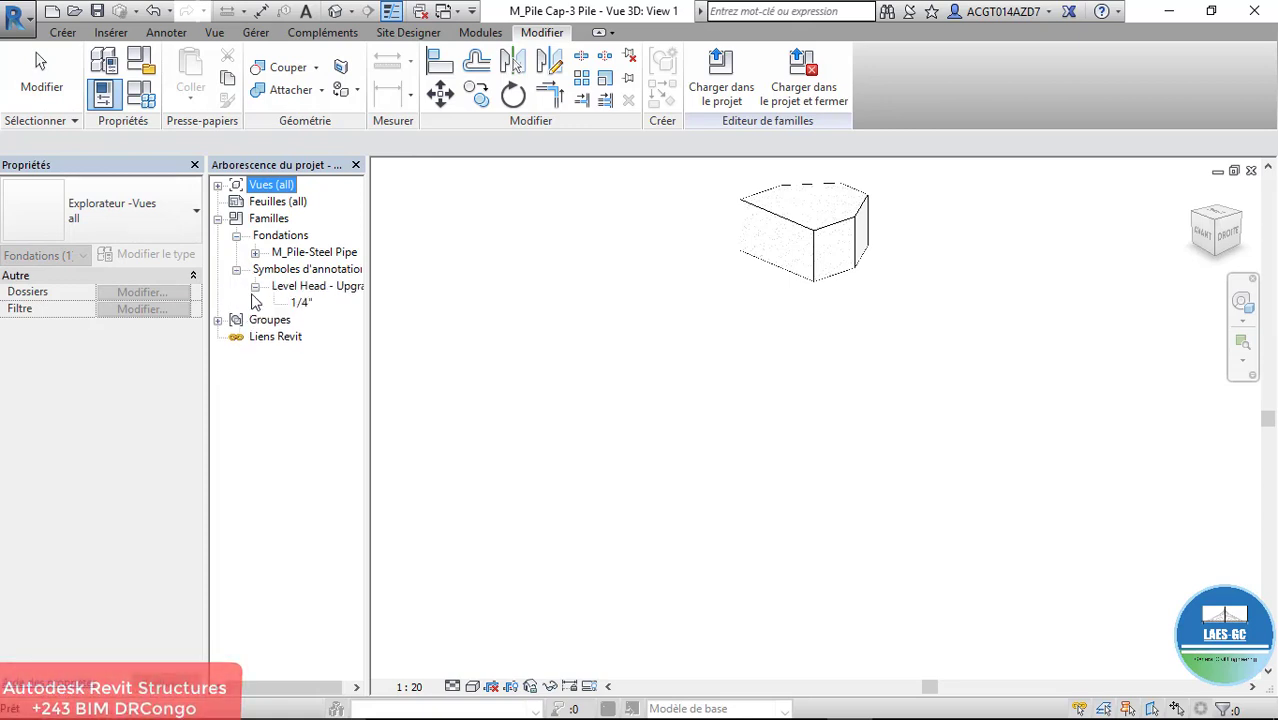
Step: Expand the family's view list to show its floor plans, ceiling plans, 3D views and elevations
click(218, 186)
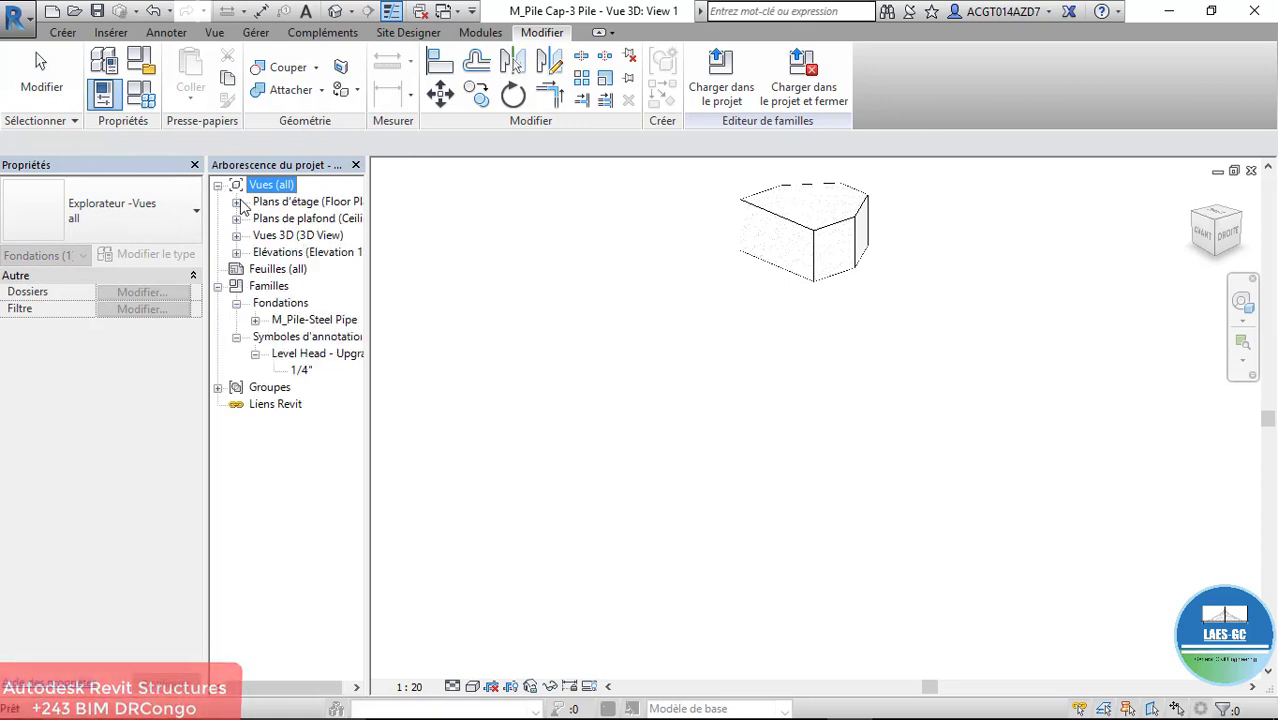
click(236, 202)
click(236, 235)
click(236, 269)
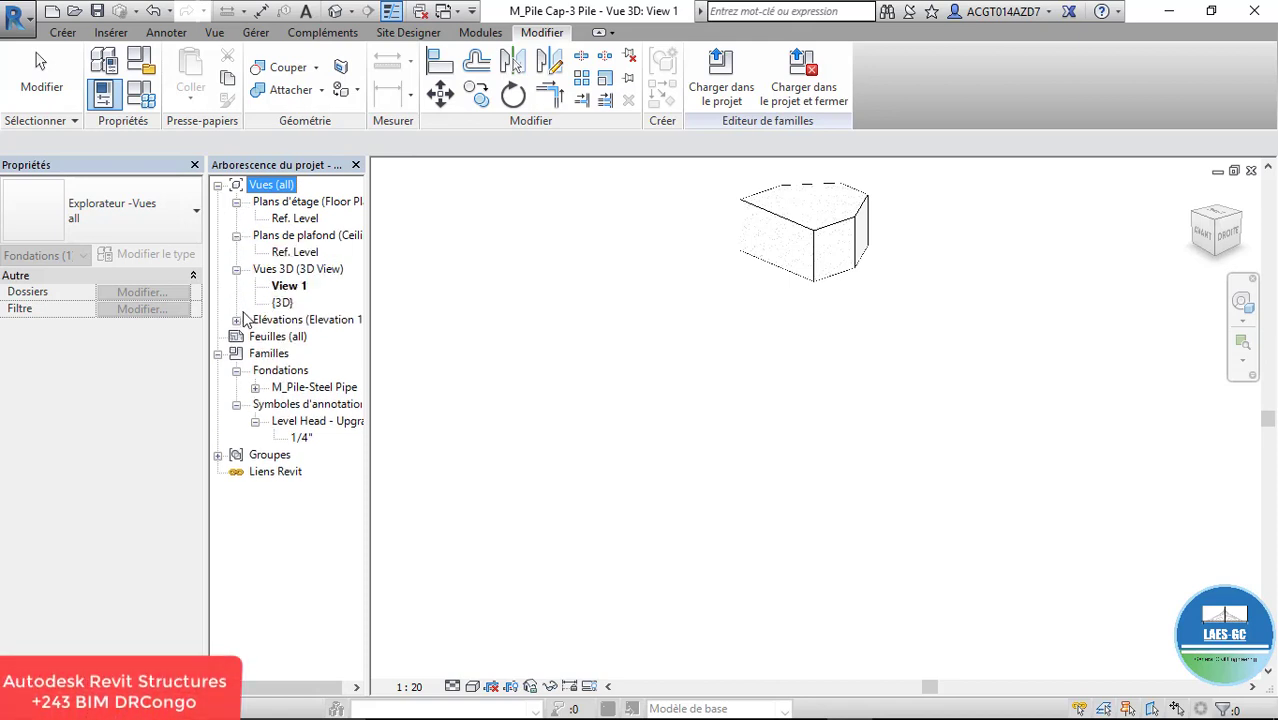
click(236, 320)
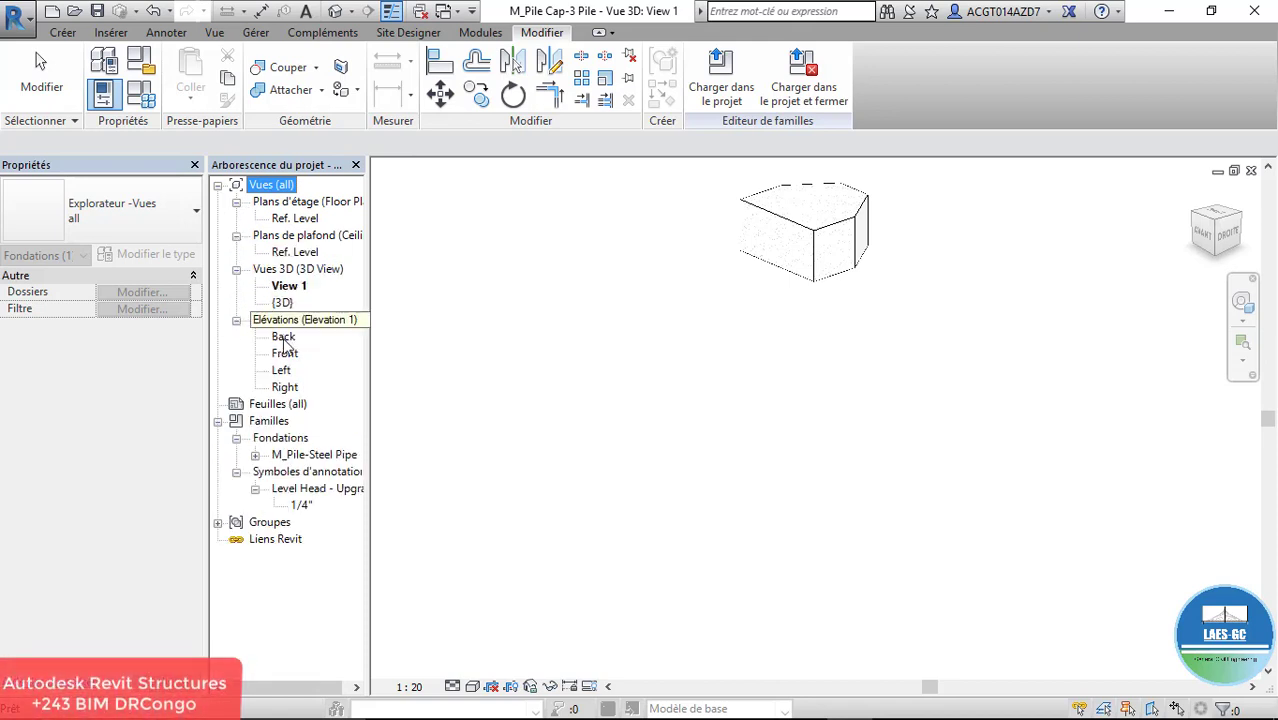
Step: Open the family's Front elevation view to see the area beneath the pile cap
double_click(285, 354)
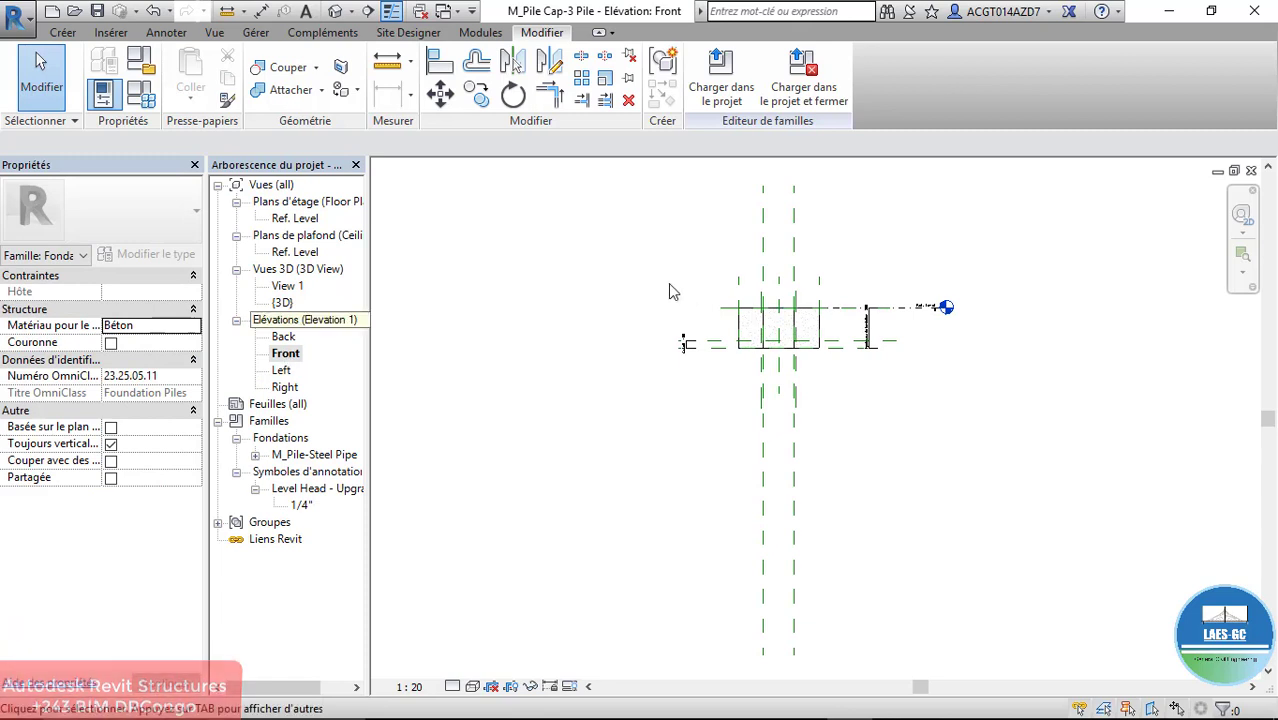
scroll(668, 283, down, 5)
scroll(699, 364, up, 4)
scroll(679, 392, up, 1)
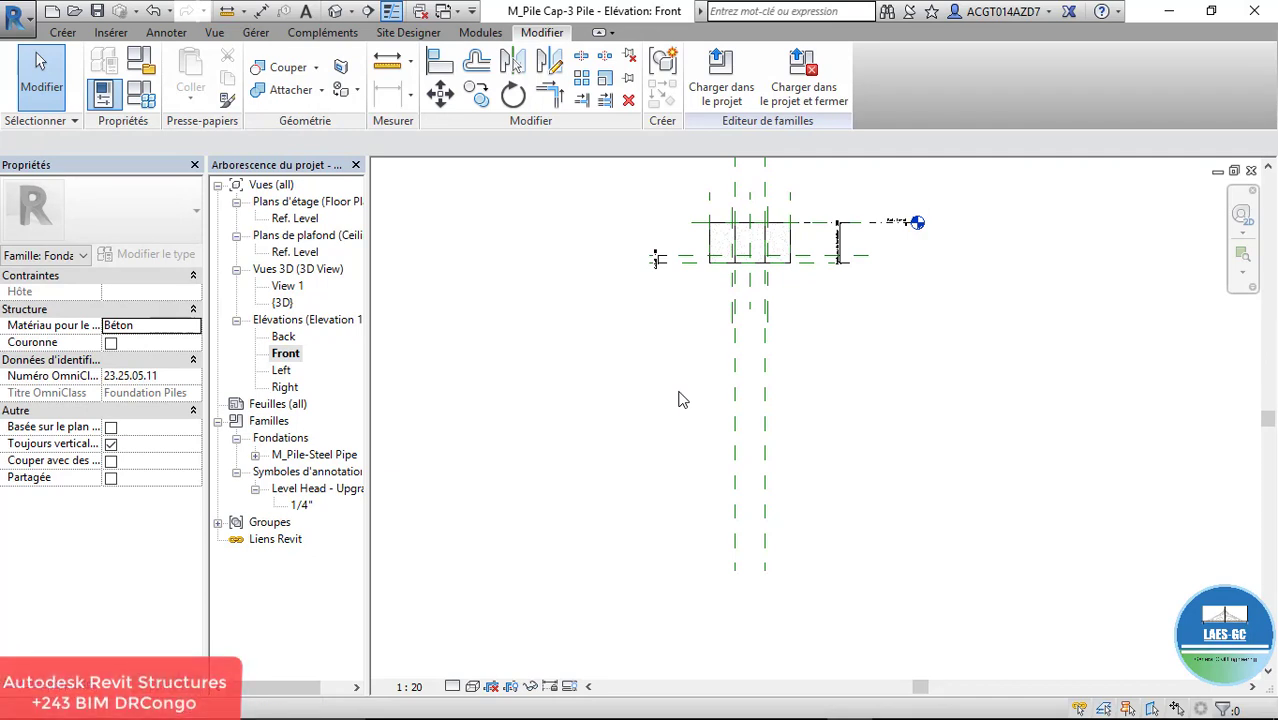
Step: Draw a horizontal reference plane about 5015 mm below the cap's underside, crossing both vertical pile planes, and extend its left end outward
click(60, 33)
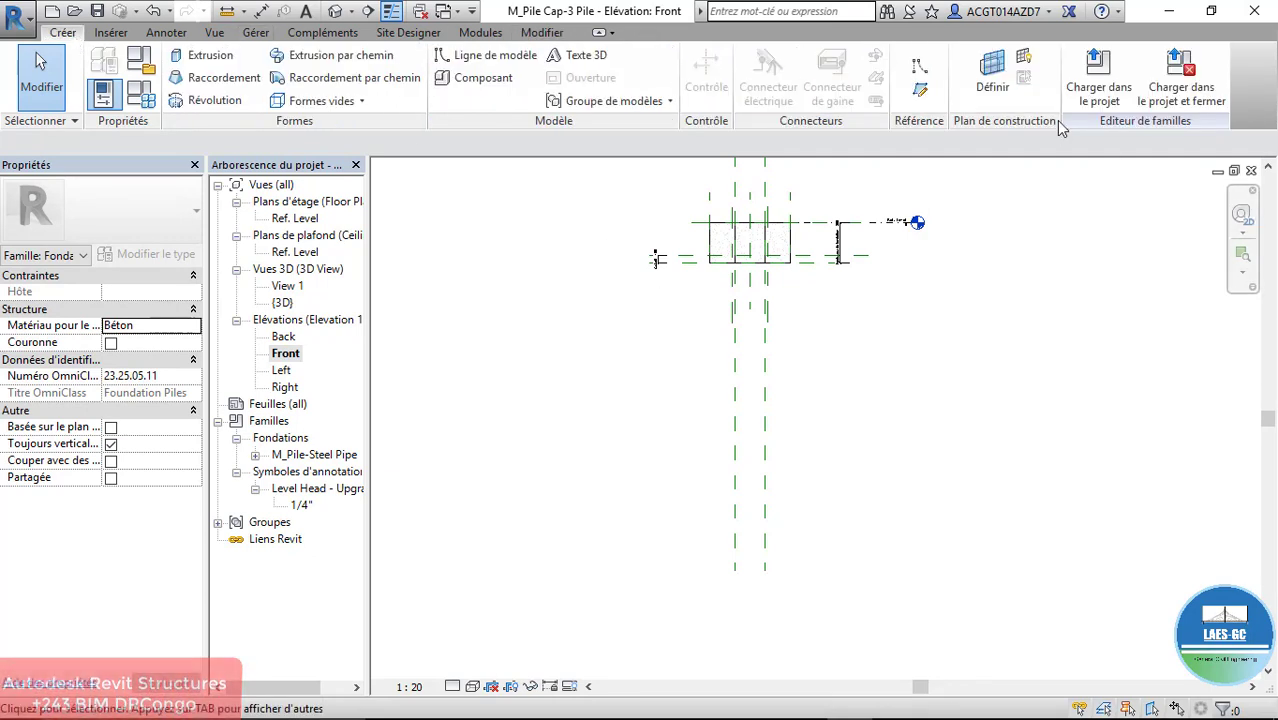
click(920, 90)
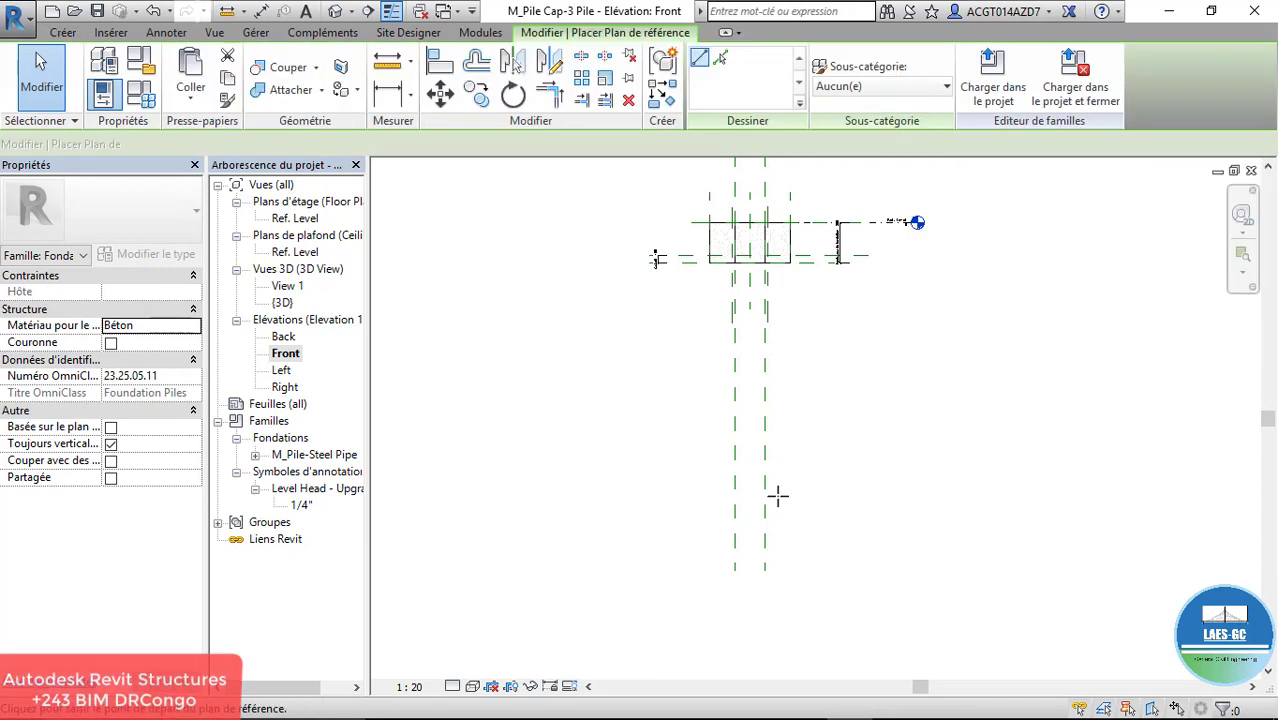
click(677, 515)
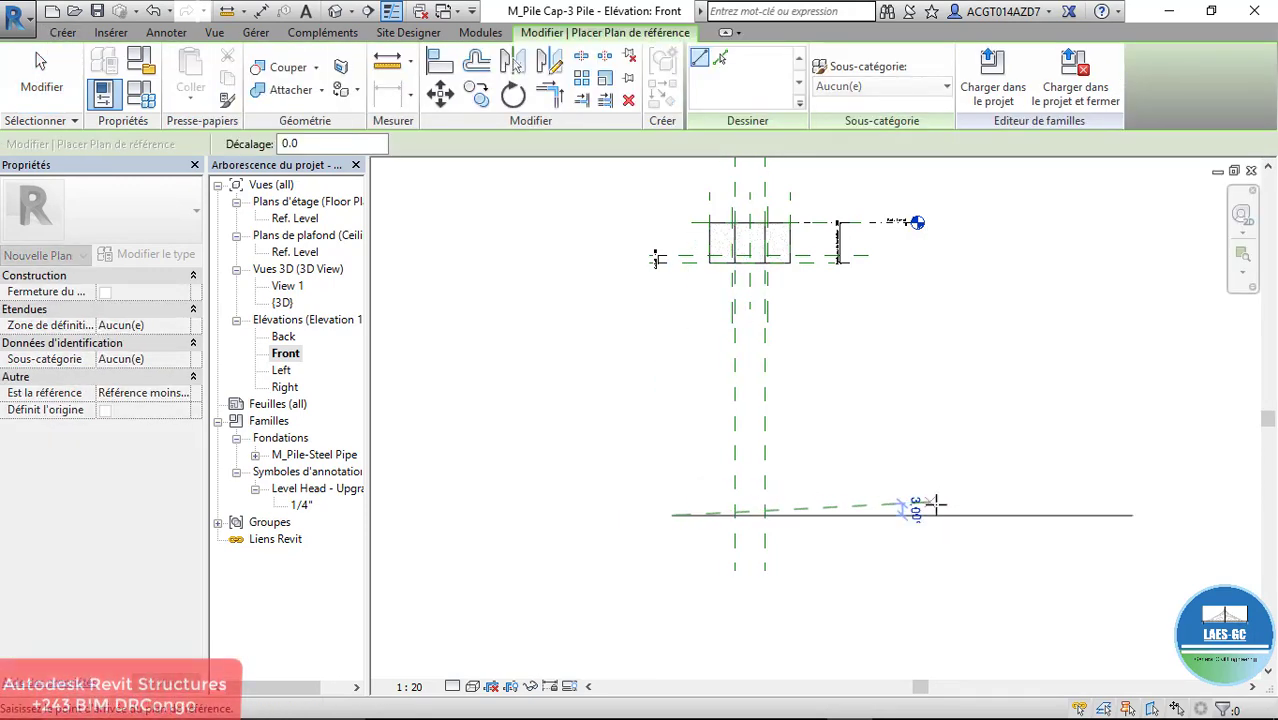
click(985, 516)
scroll(945, 530, up, 2)
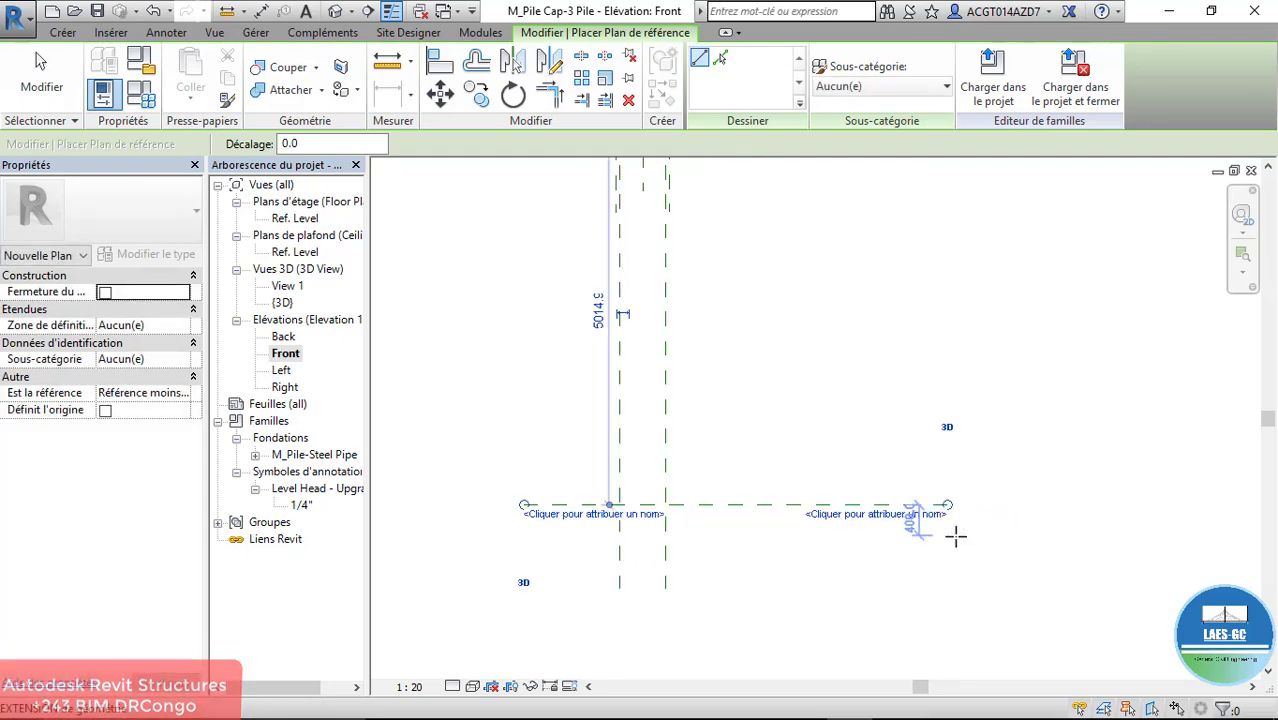
click(666, 587)
key(Escape)
scroll(643, 550, down, 2)
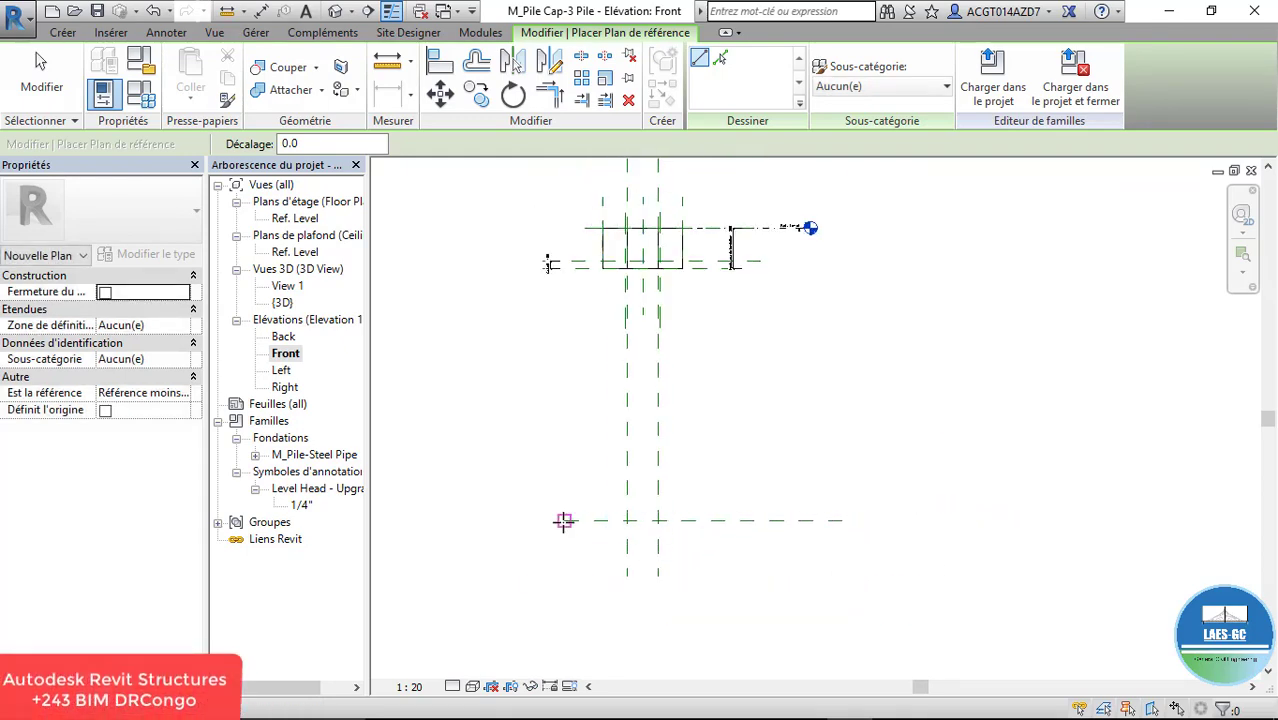
key(Escape)
click(571, 521)
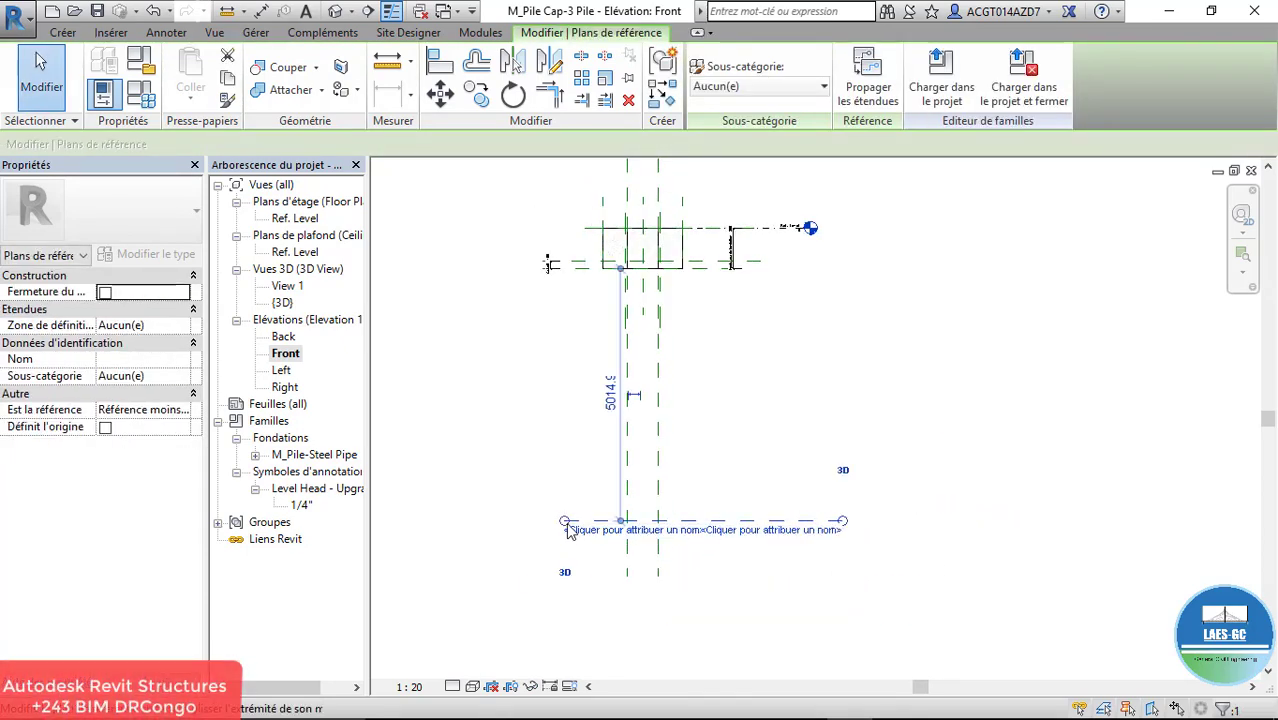
drag(525, 533, 514, 522)
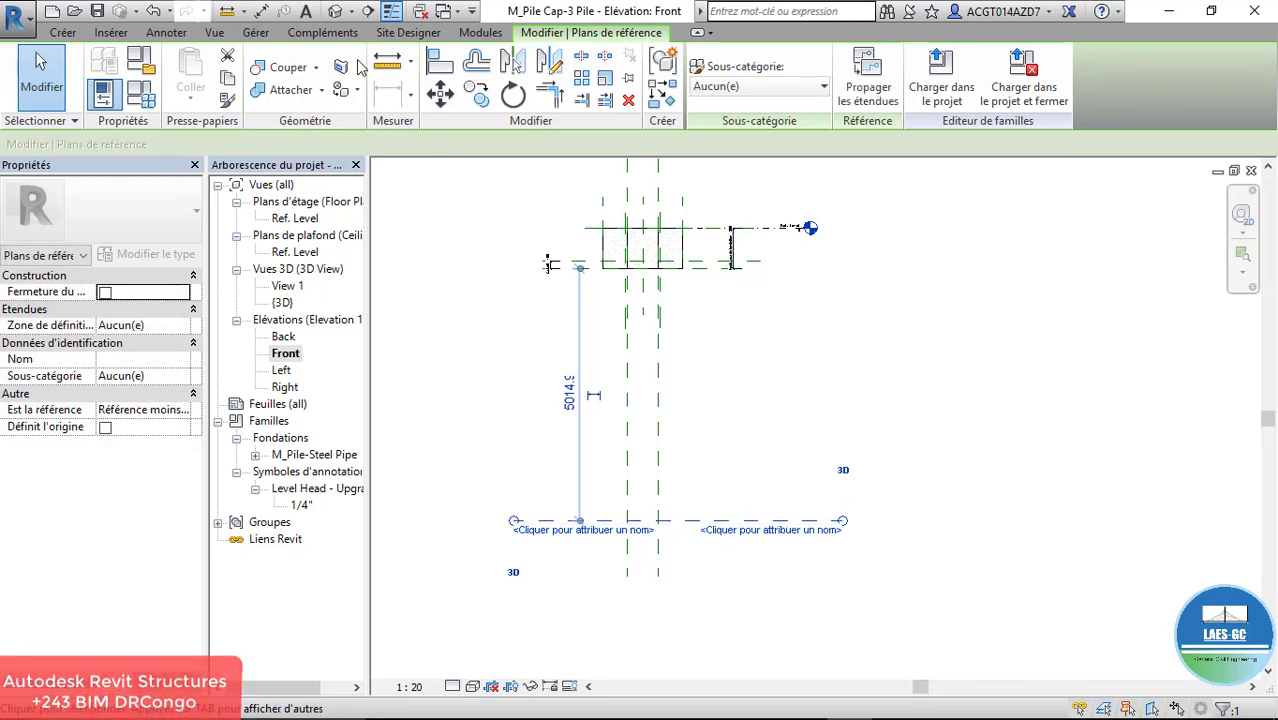
Step: Add an aligned dimension between the cap's underside reference plane and the new lower reference plane
click(166, 32)
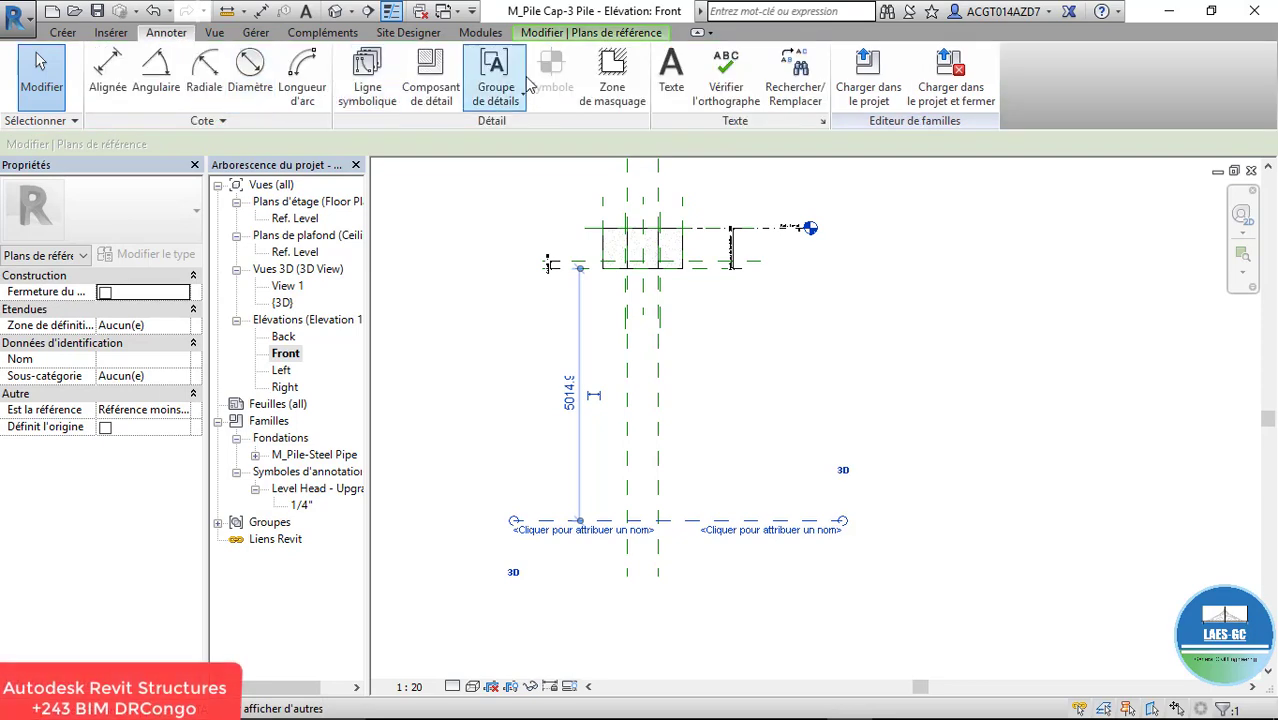
click(108, 72)
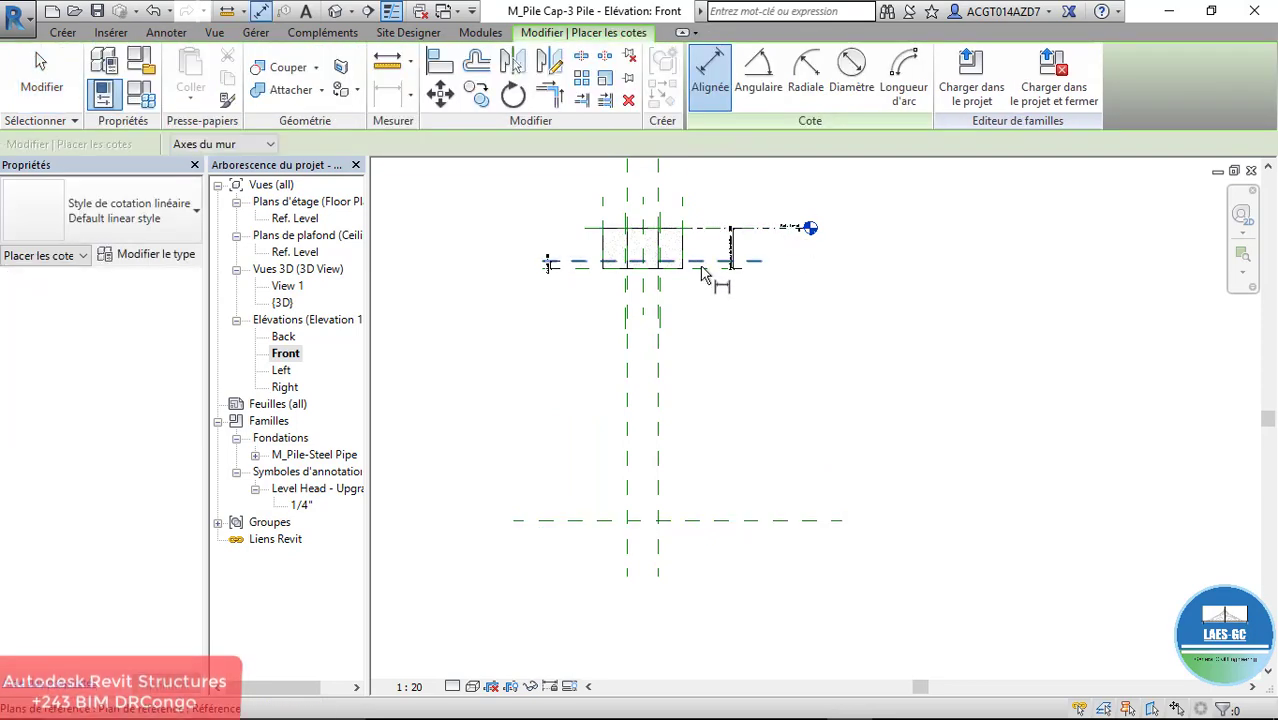
click(711, 274)
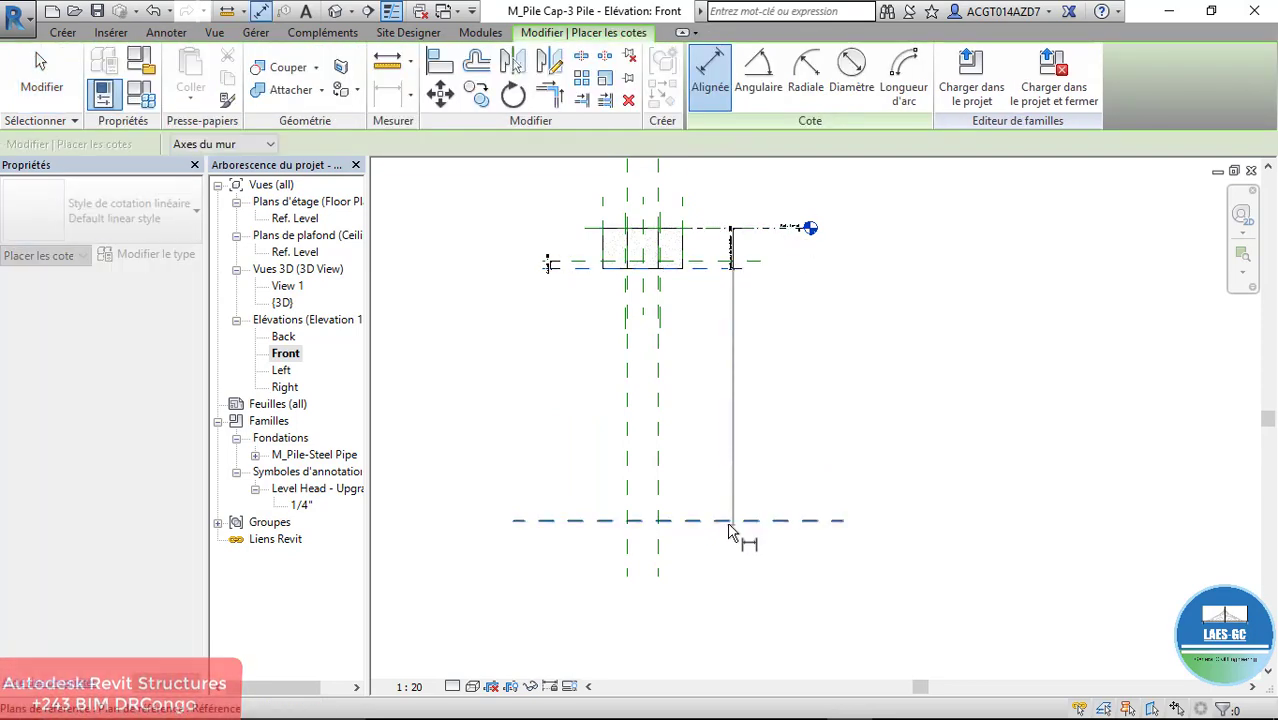
click(736, 521)
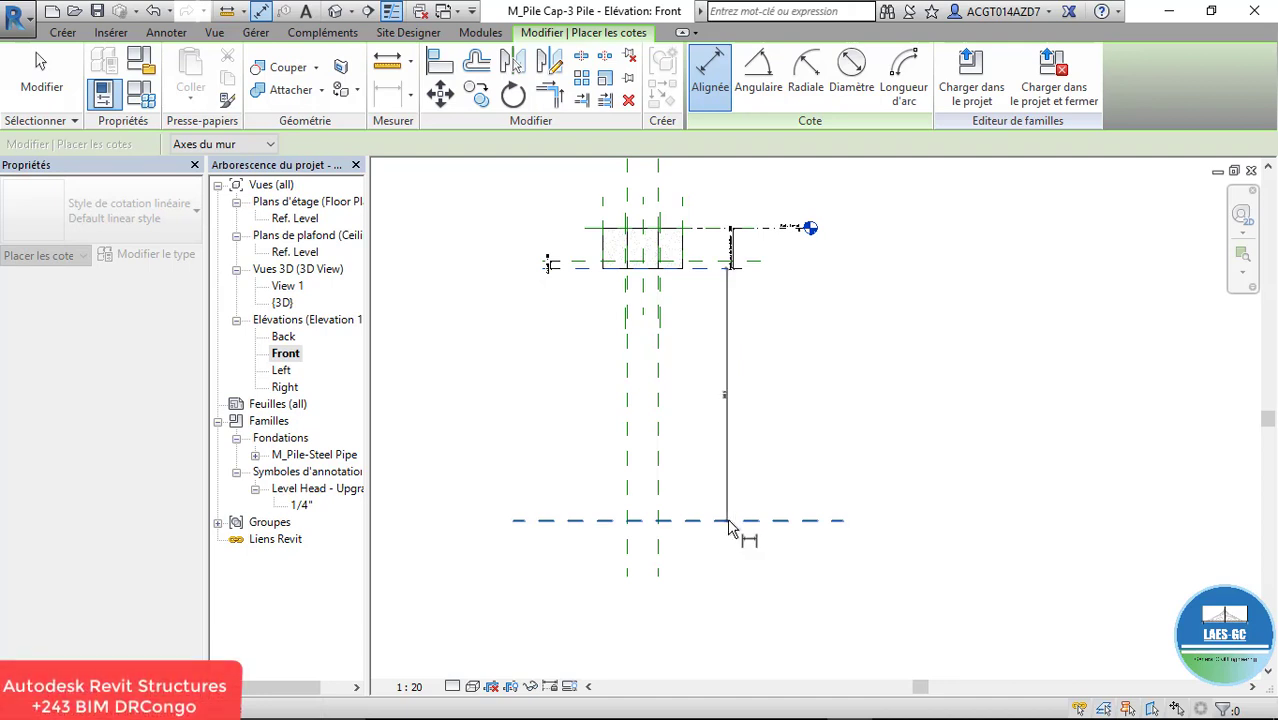
click(812, 463)
scroll(810, 400, up, 5)
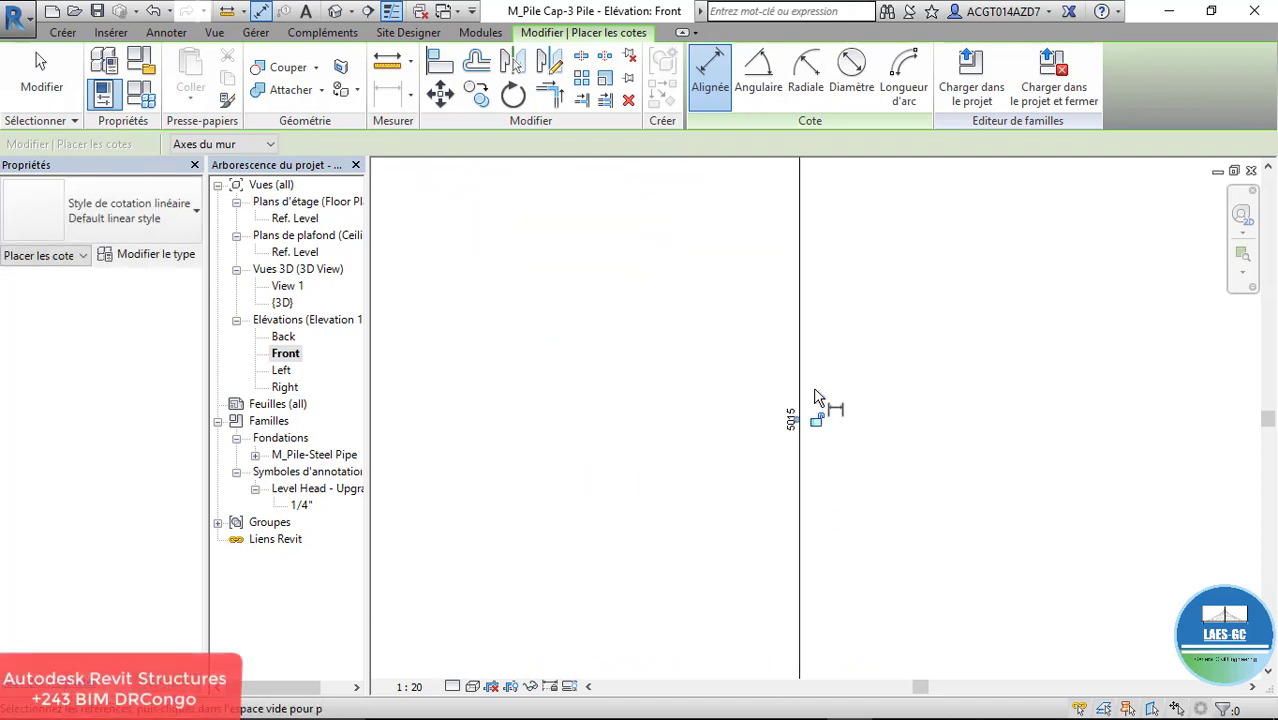
key(Escape)
key(Escape)
scroll(780, 410, down, 5)
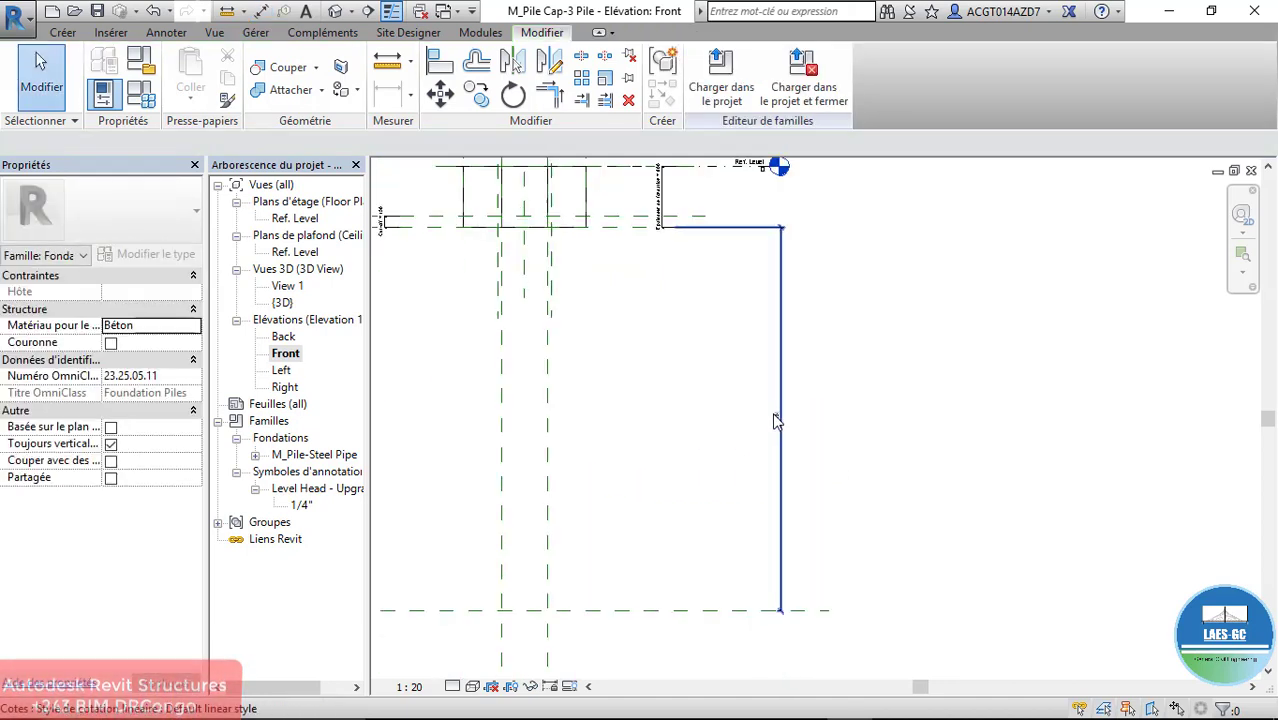
Step: Label the new vertical dimension with a new family type parameter named Dept_of_PileCap, grouped under Cotes
click(784, 353)
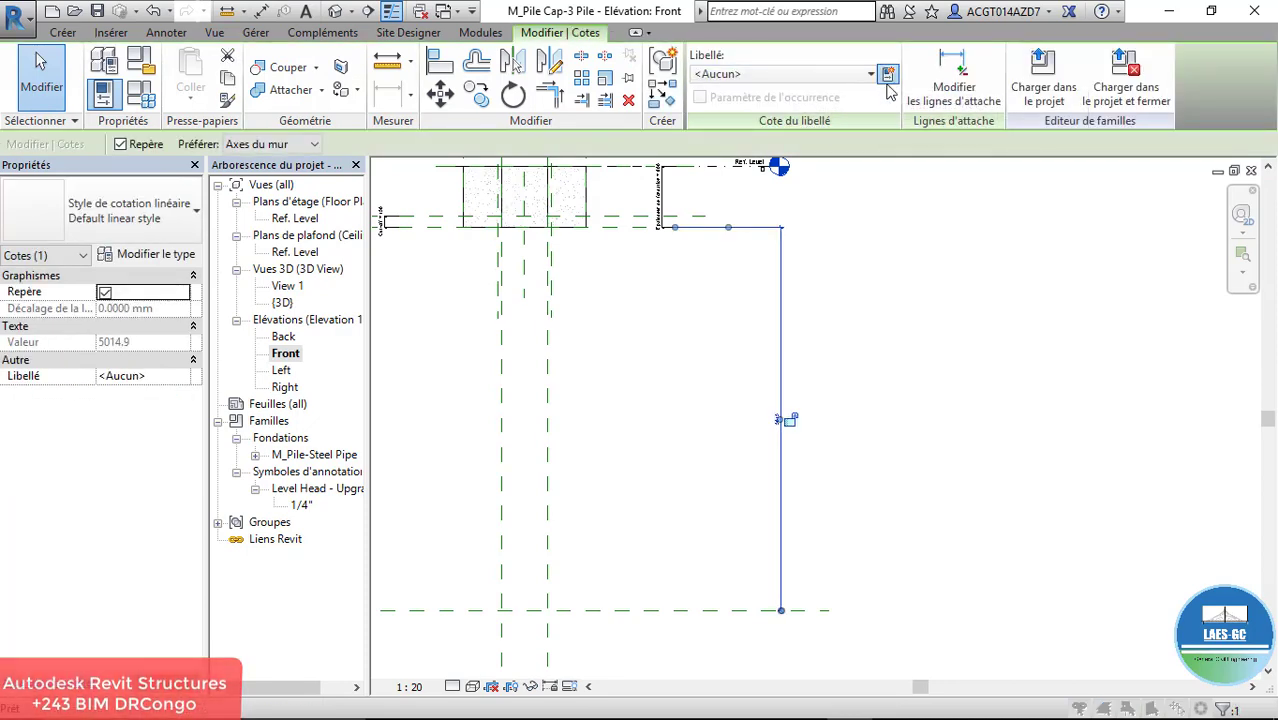
click(888, 76)
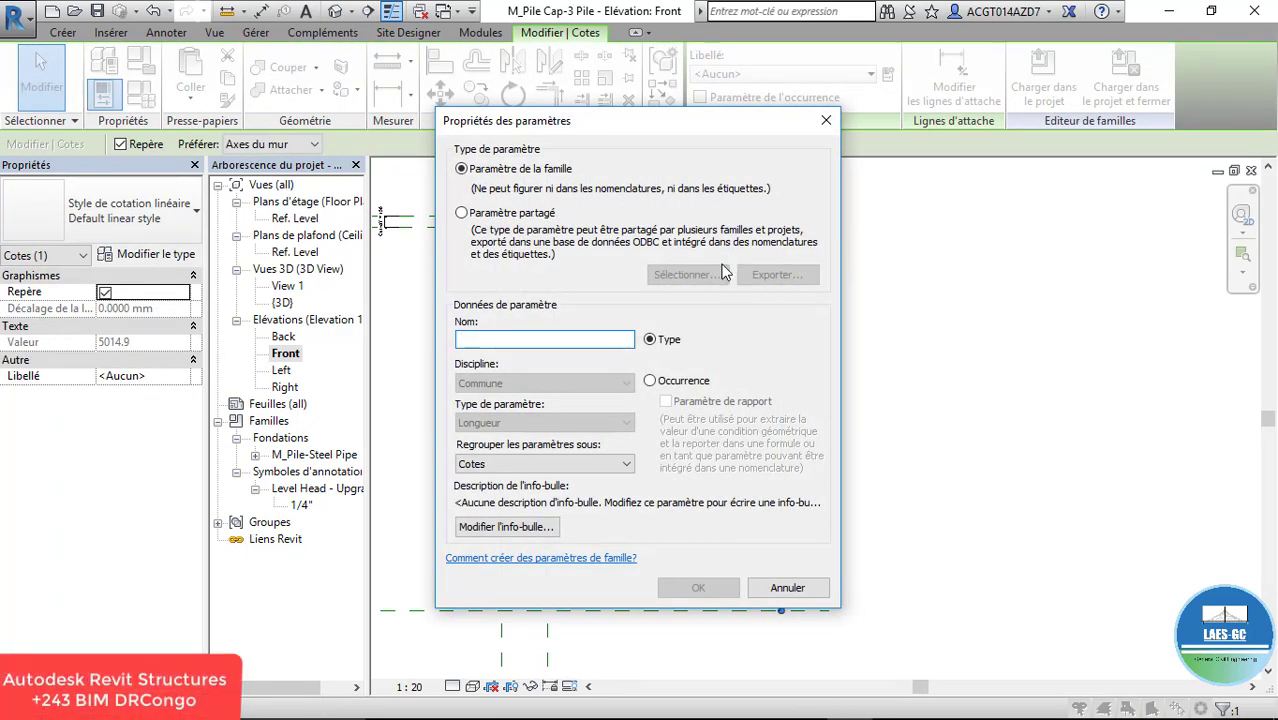
text(Dept_of_PileCap)
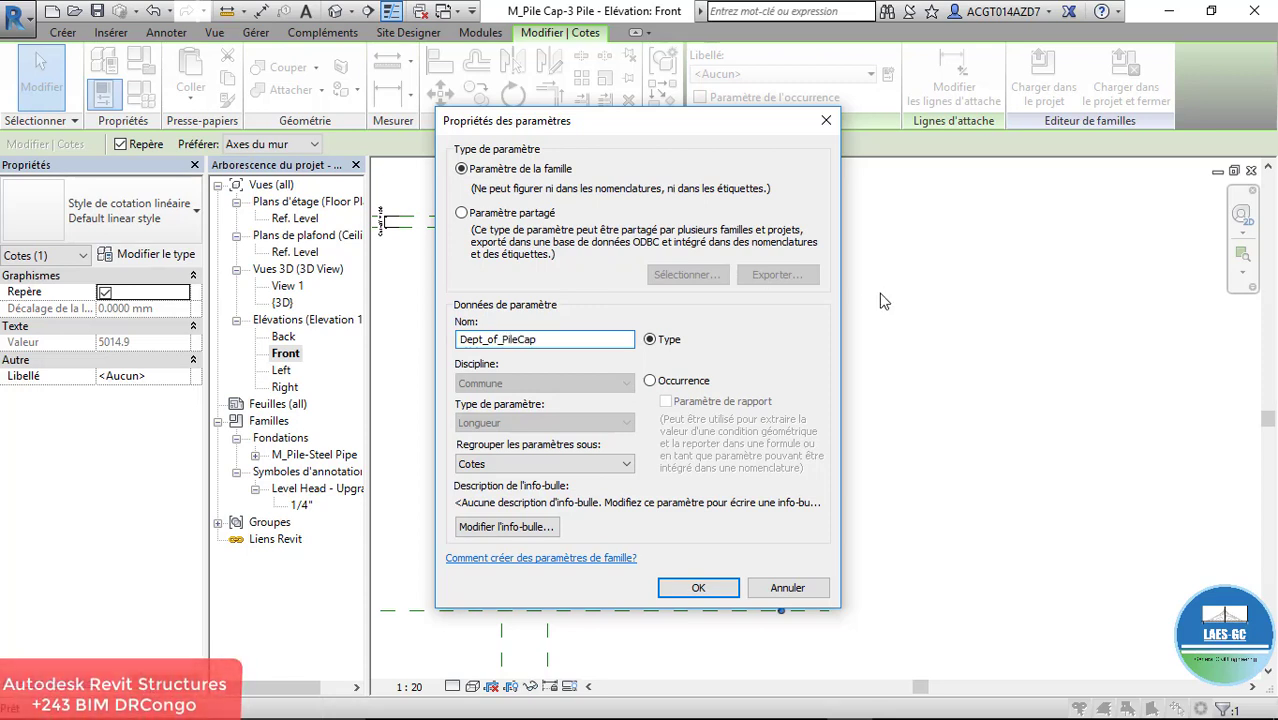
click(722, 588)
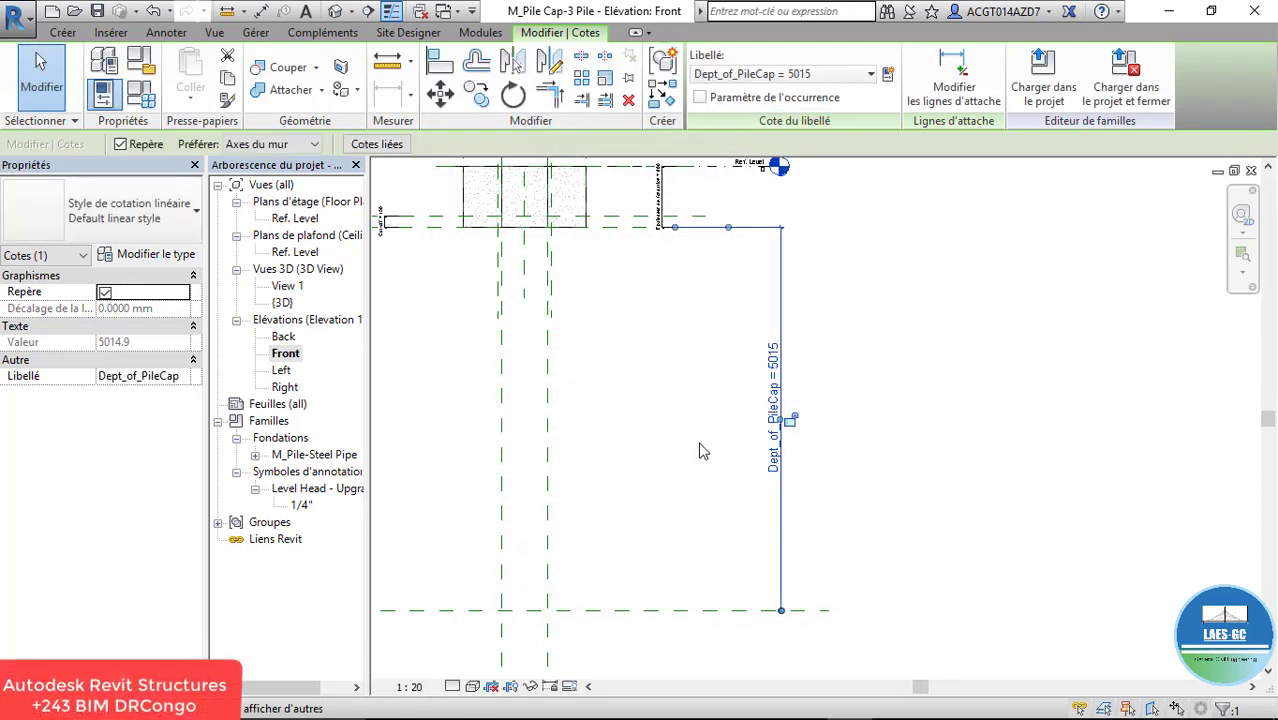
scroll(705, 449, down, 2)
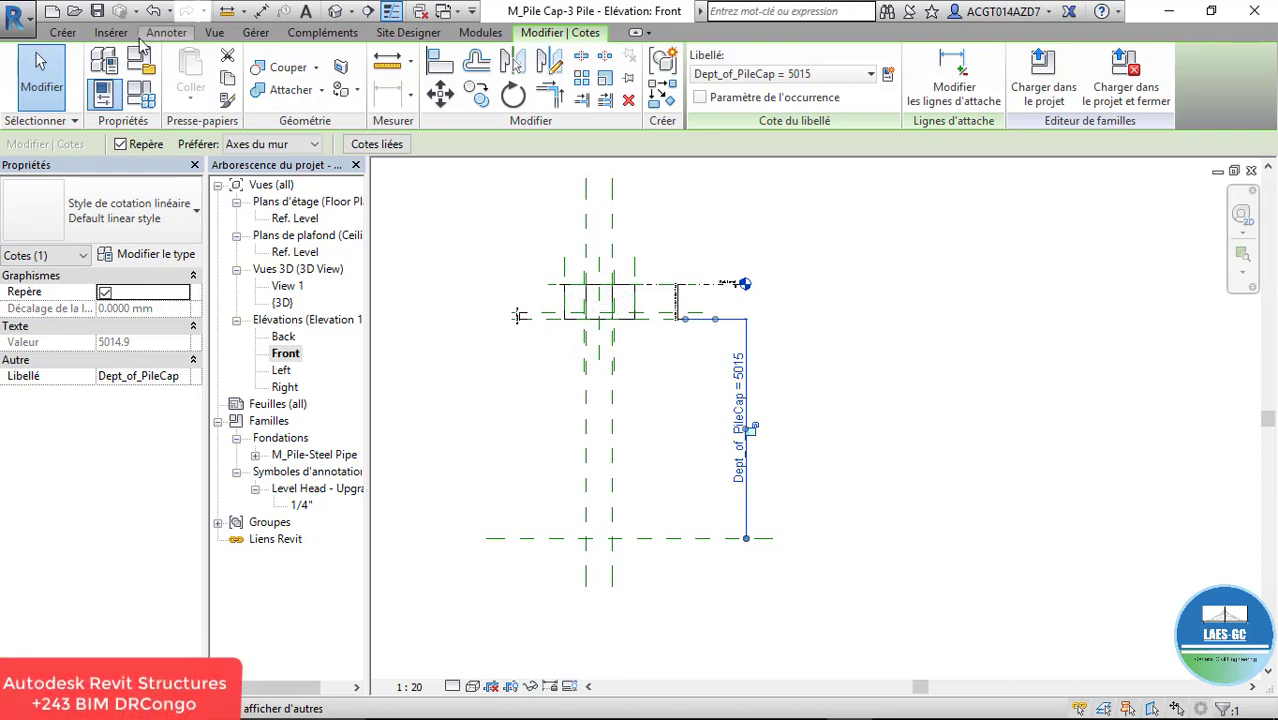
Step: Check the Dept_of_PileCap parameter in the family types list and close it without changes
click(140, 94)
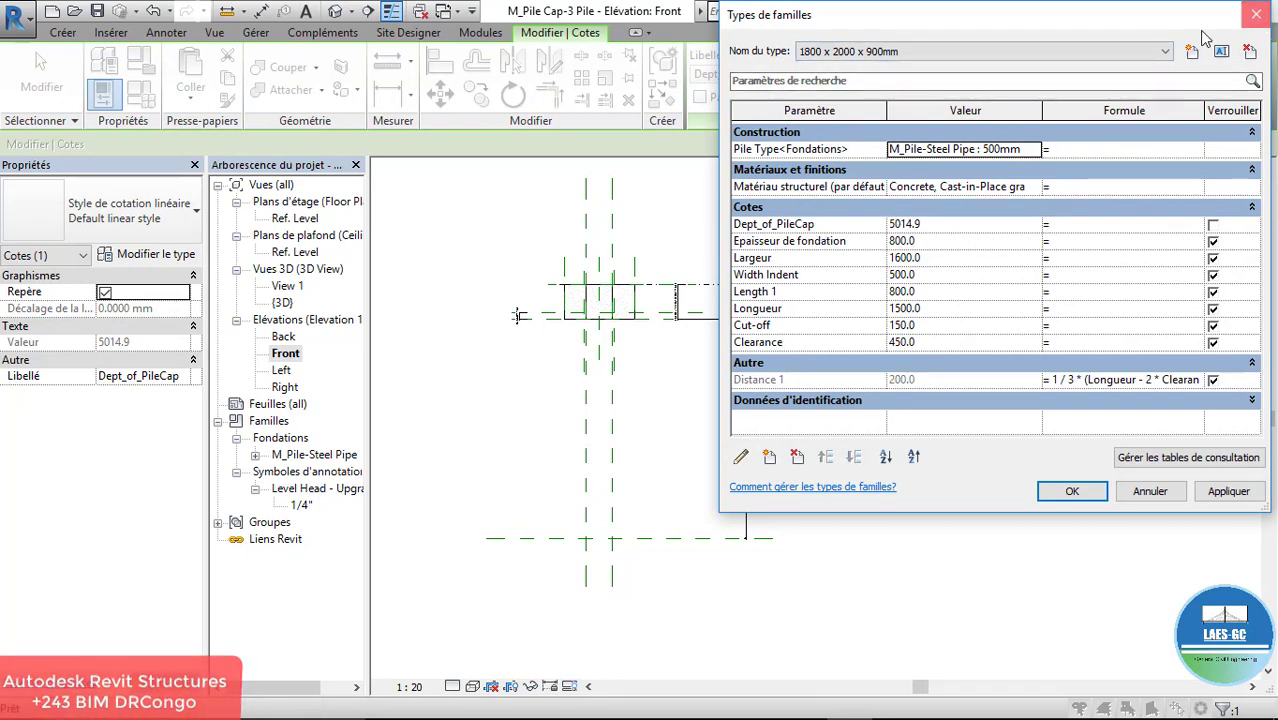
click(1256, 16)
click(141, 93)
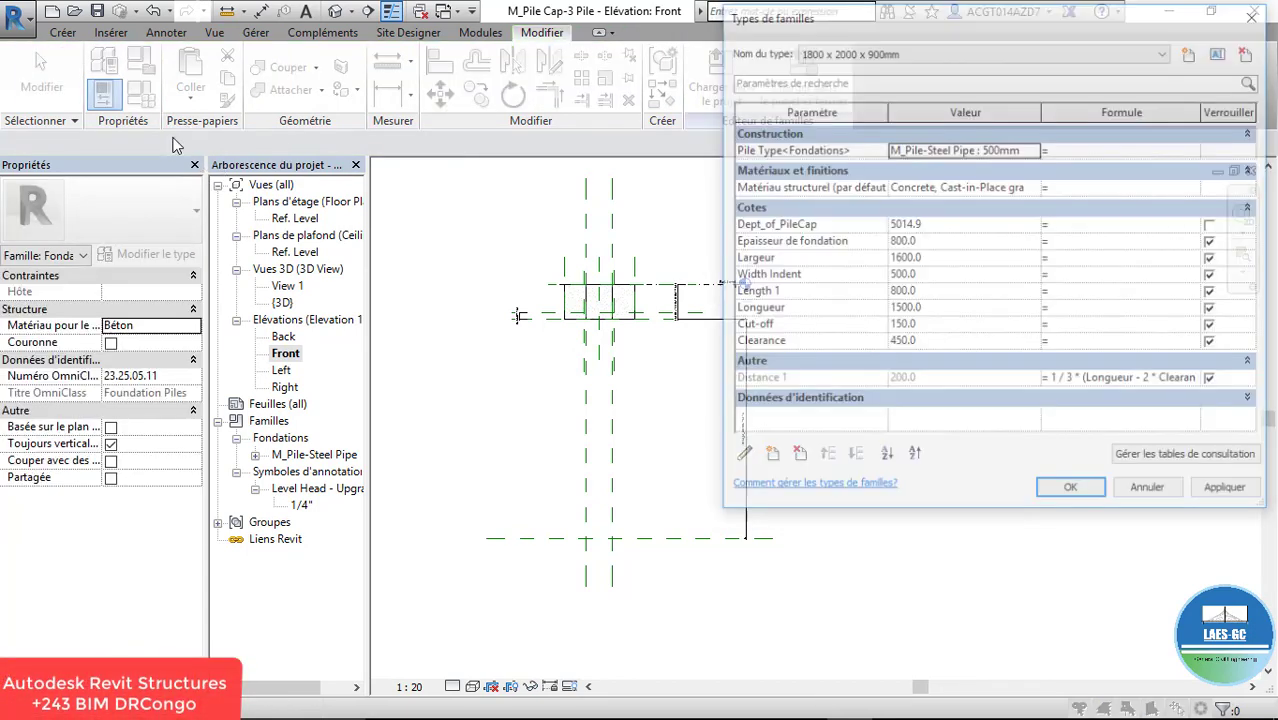
click(1256, 14)
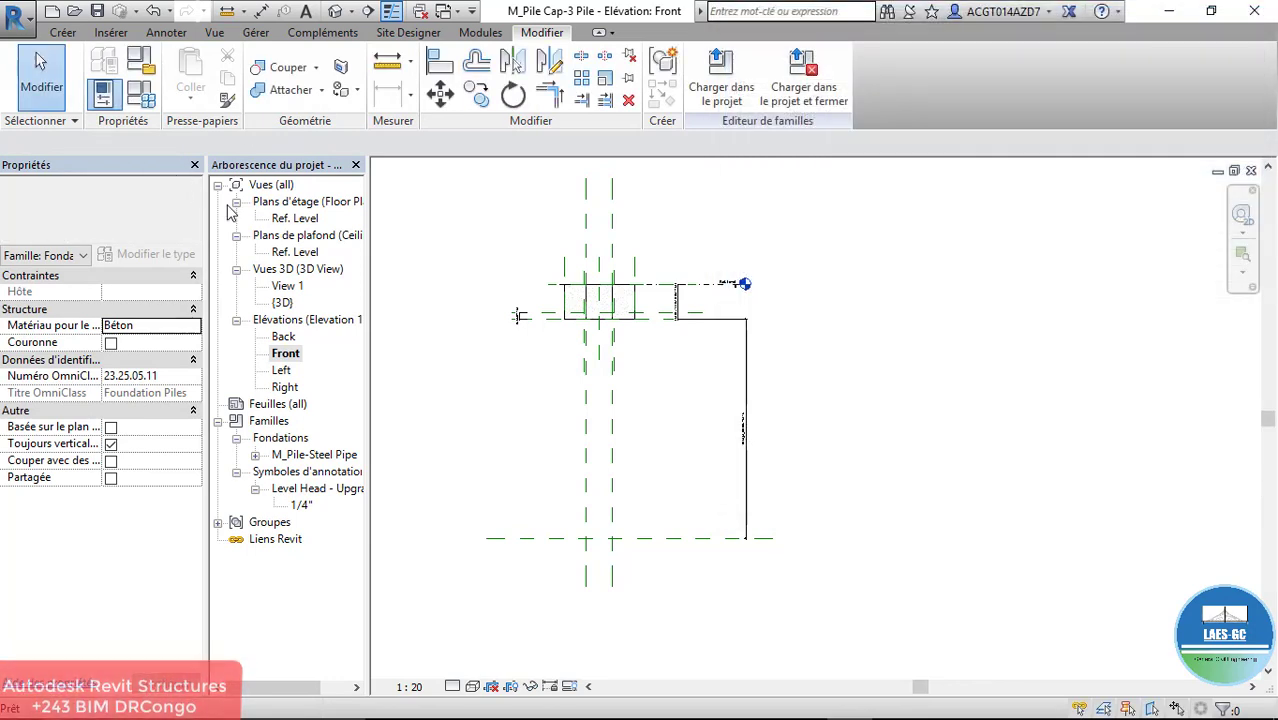
Step: Open the Ref. Level floor plan and focus on the lower part of the cap
double_click(292, 218)
scroll(973, 532, up, 1)
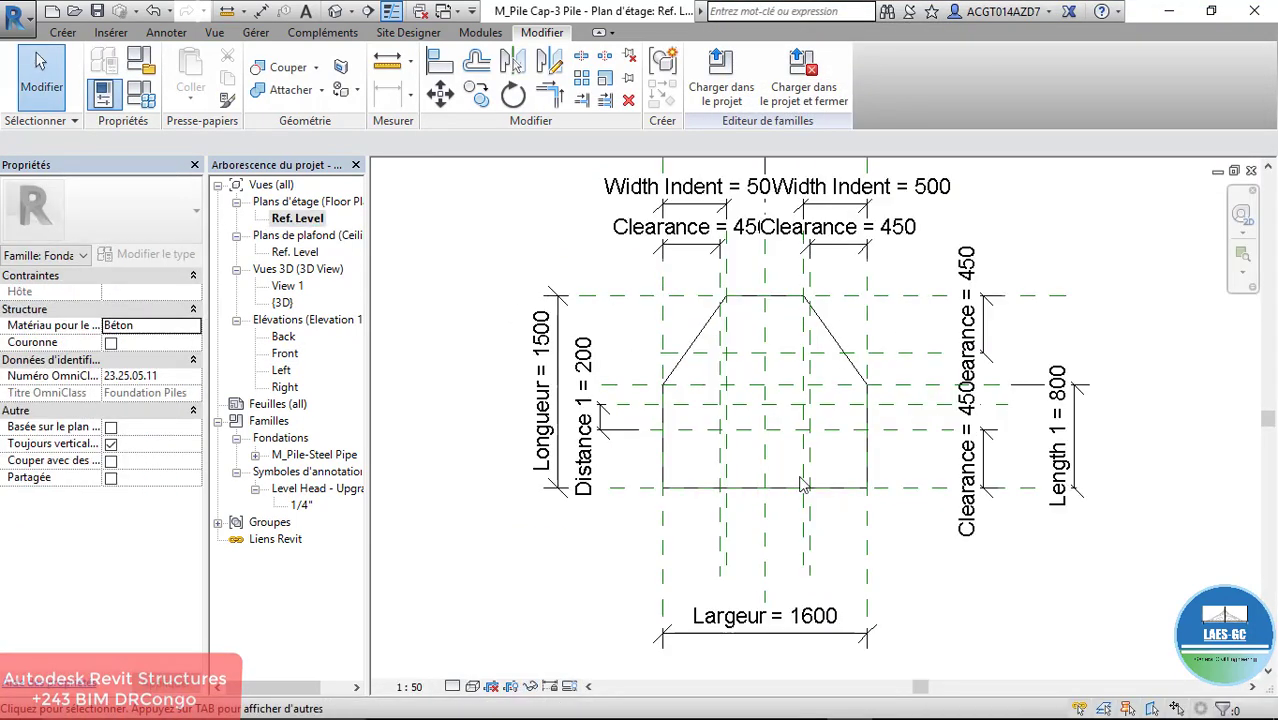
scroll(800, 470, up, 3)
scroll(679, 403, up, 2)
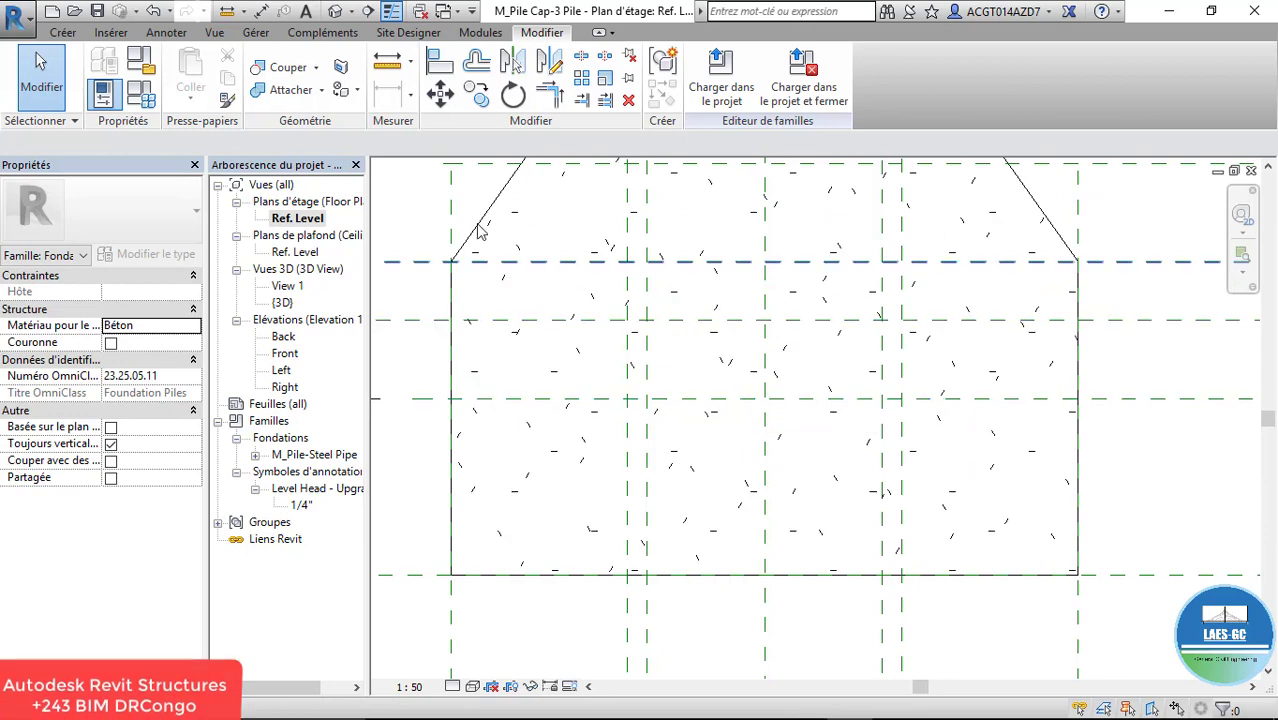
Step: Start an Extrusion and sketch a 300 mm radius circle centred where the left Width Indent plane meets the lower Clearance plane
click(62, 32)
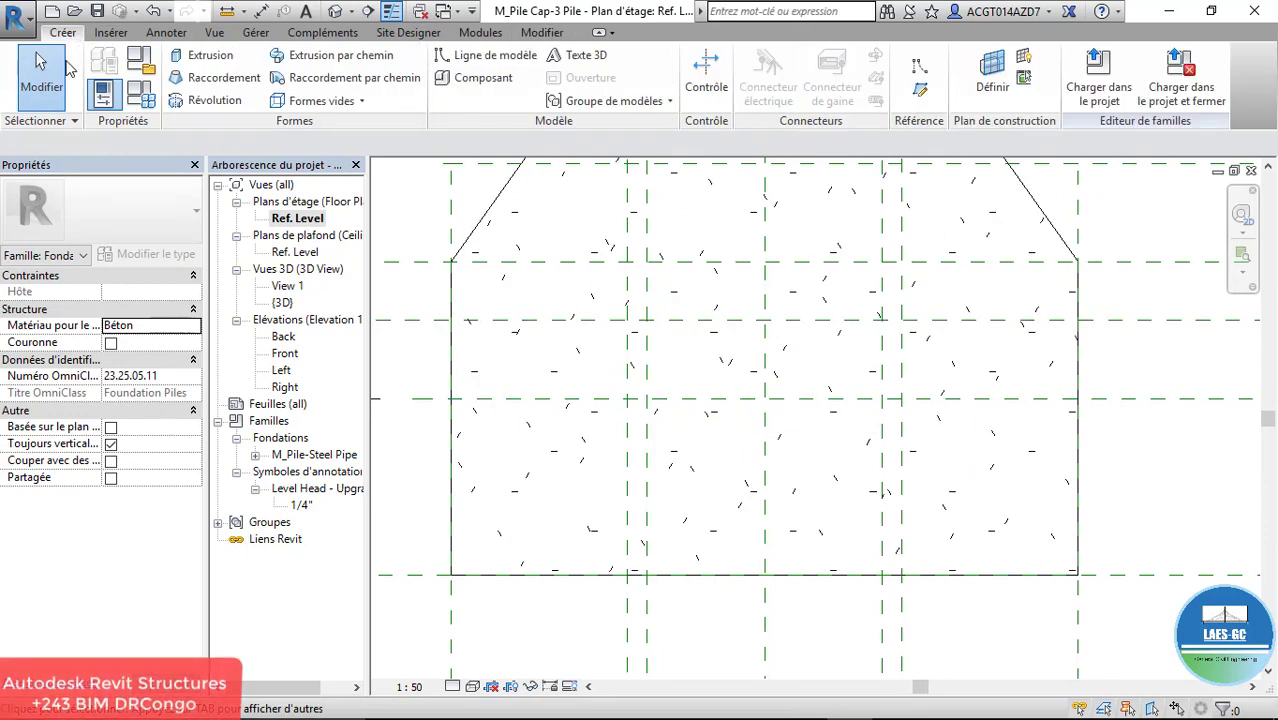
click(193, 56)
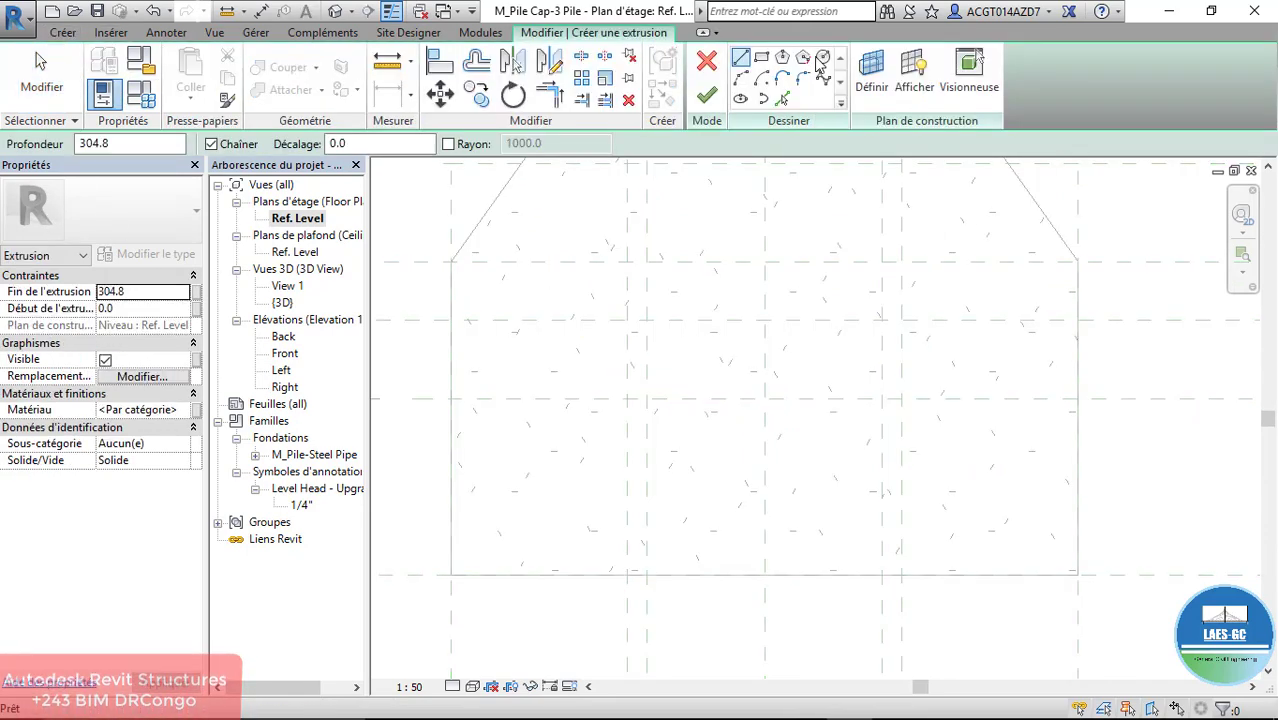
click(646, 399)
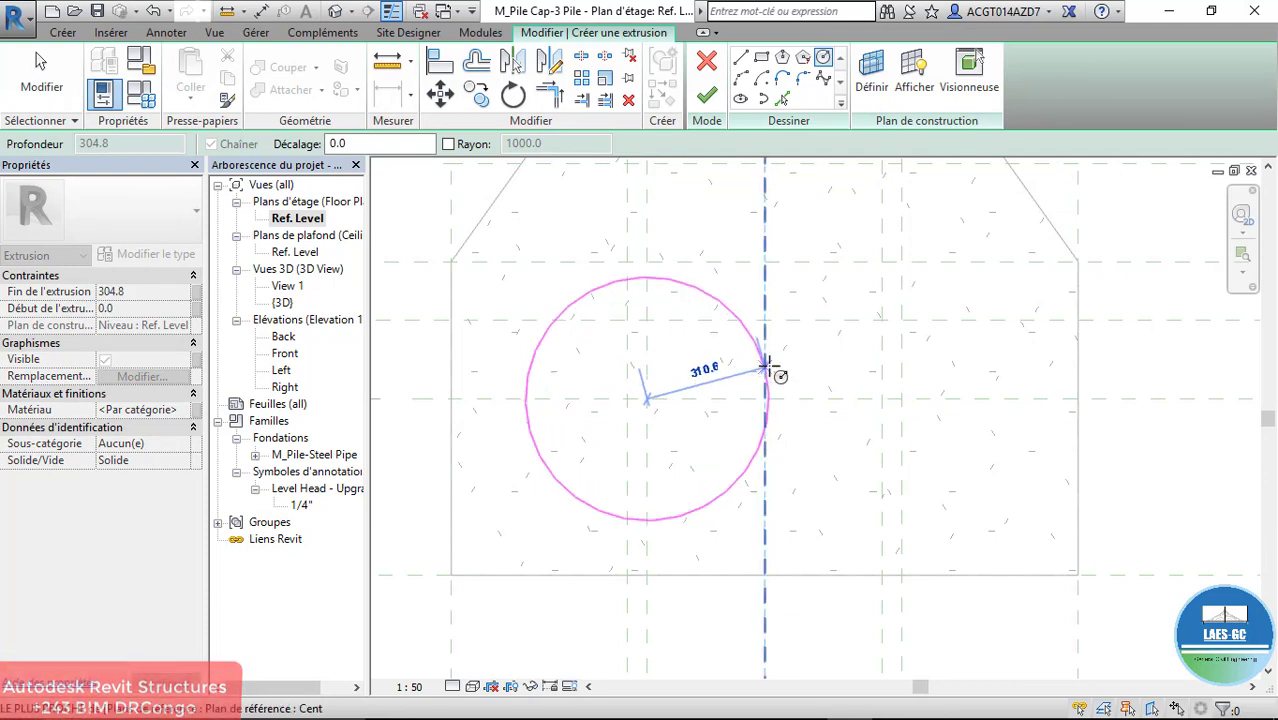
scroll(720, 380, up, 1)
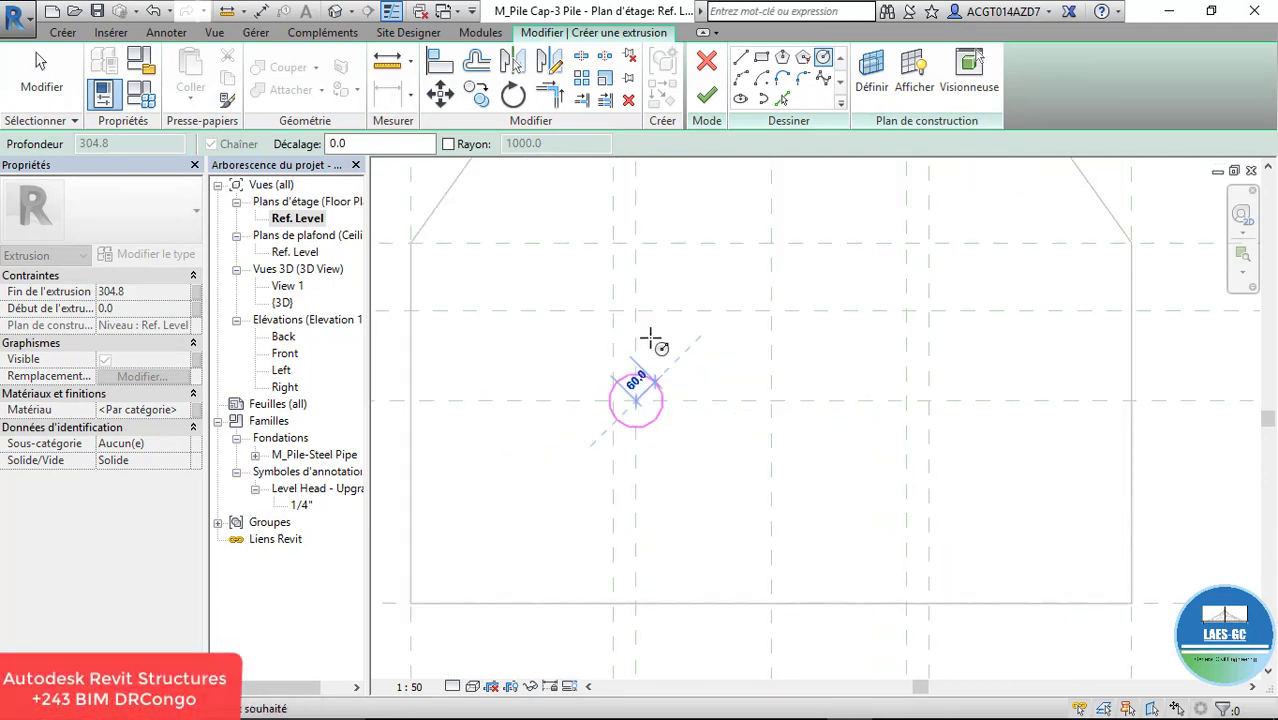
scroll(655, 345, up, 3)
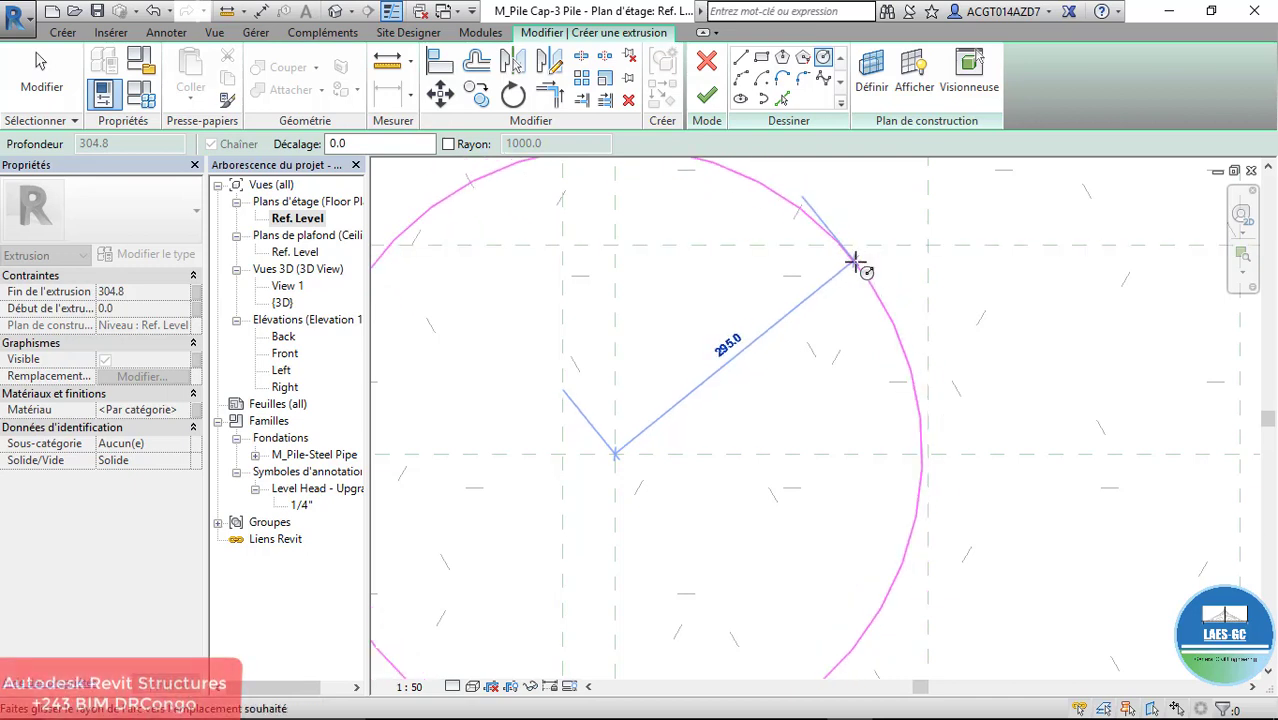
click(858, 262)
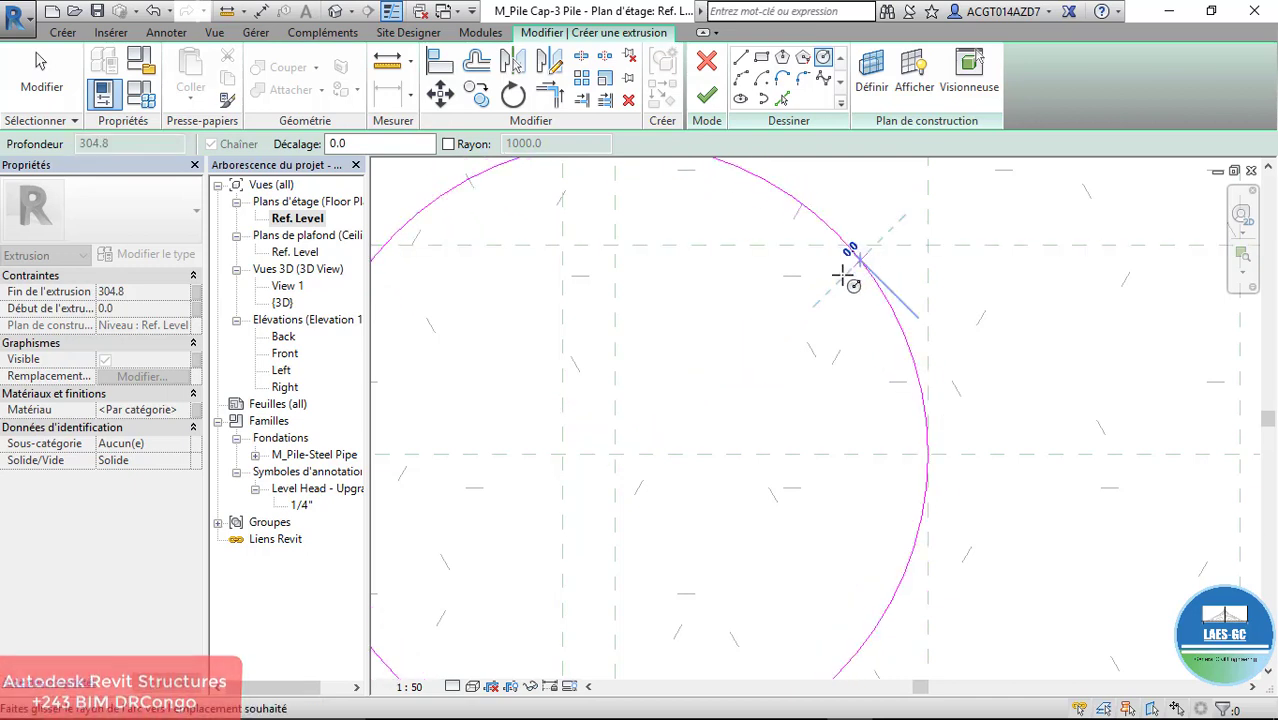
click(860, 259)
key(Escape)
key(Escape)
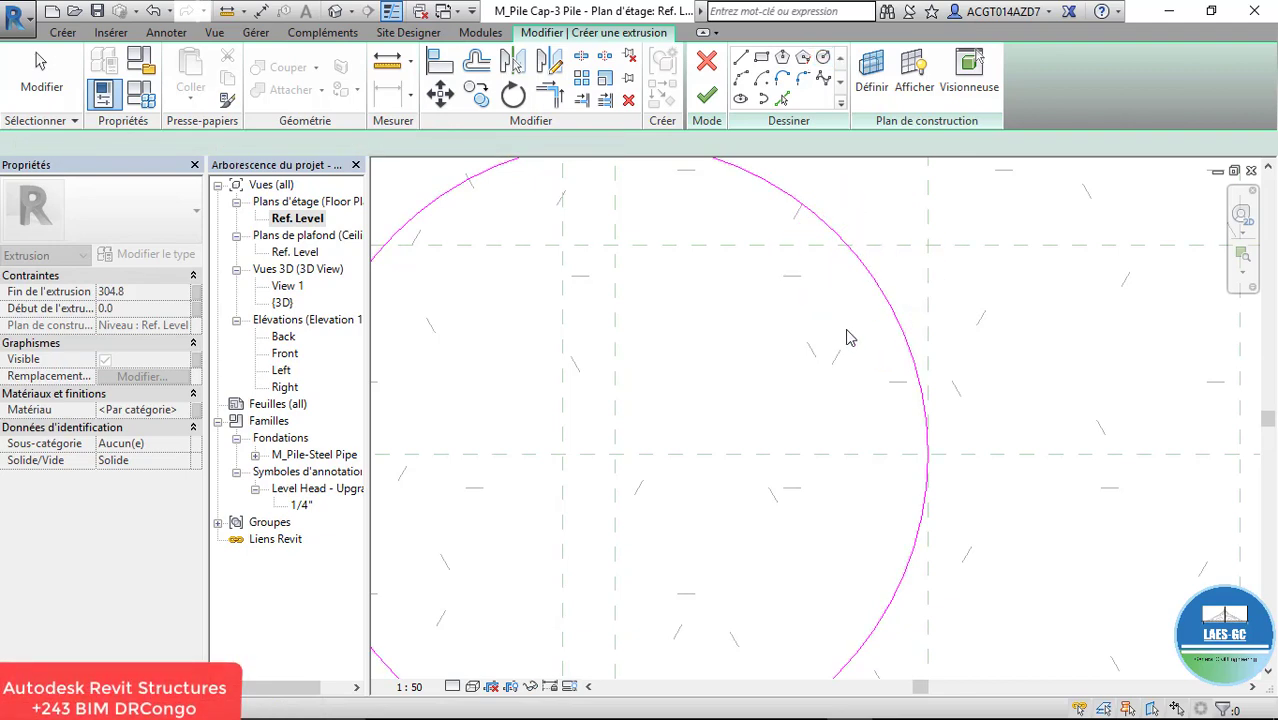
scroll(850, 325, down, 3)
Step: Make the temporary radius dimension of the sketched pile circle permanent
click(868, 316)
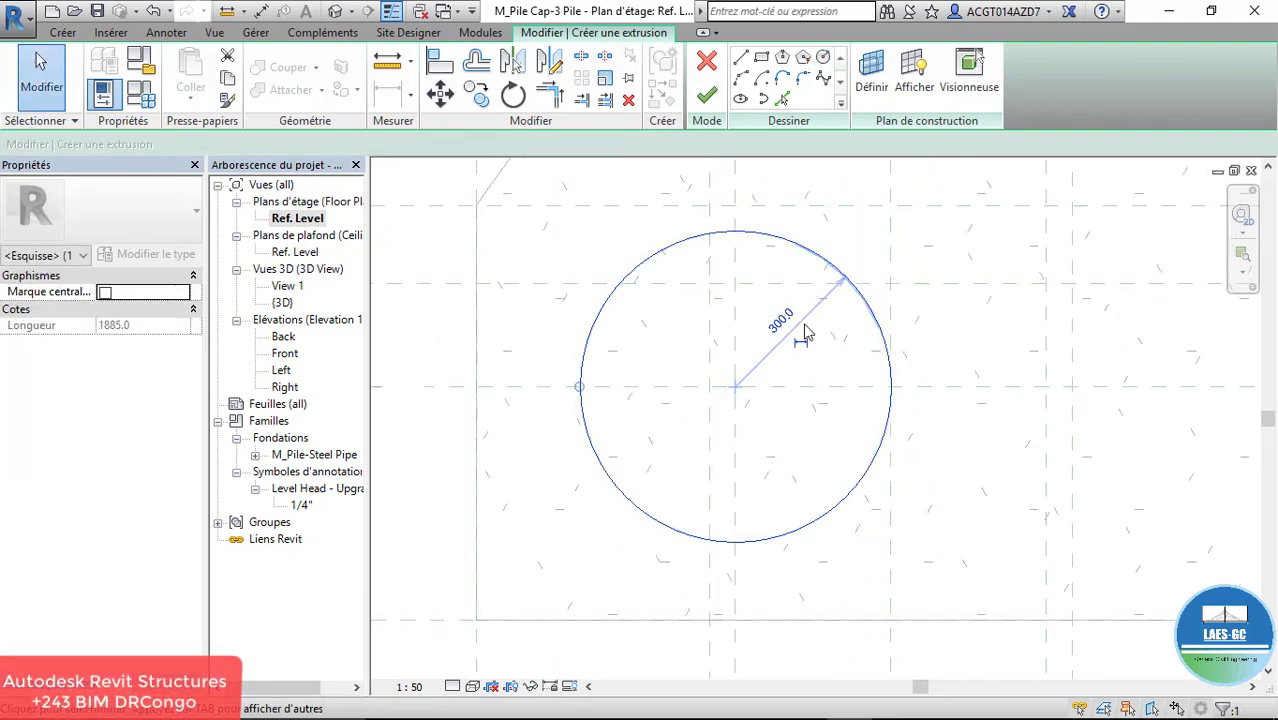
scroll(805, 338, up, 2)
scroll(812, 340, up, 2)
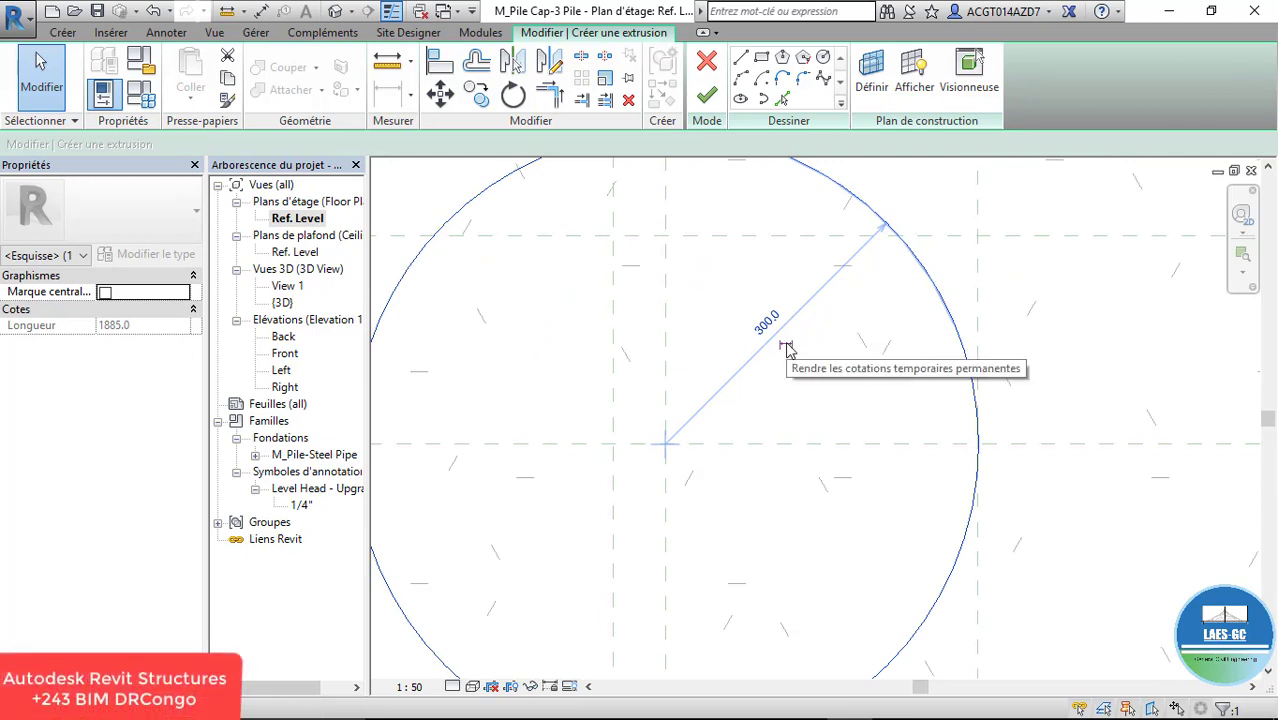
click(785, 347)
scroll(712, 483, down, 2)
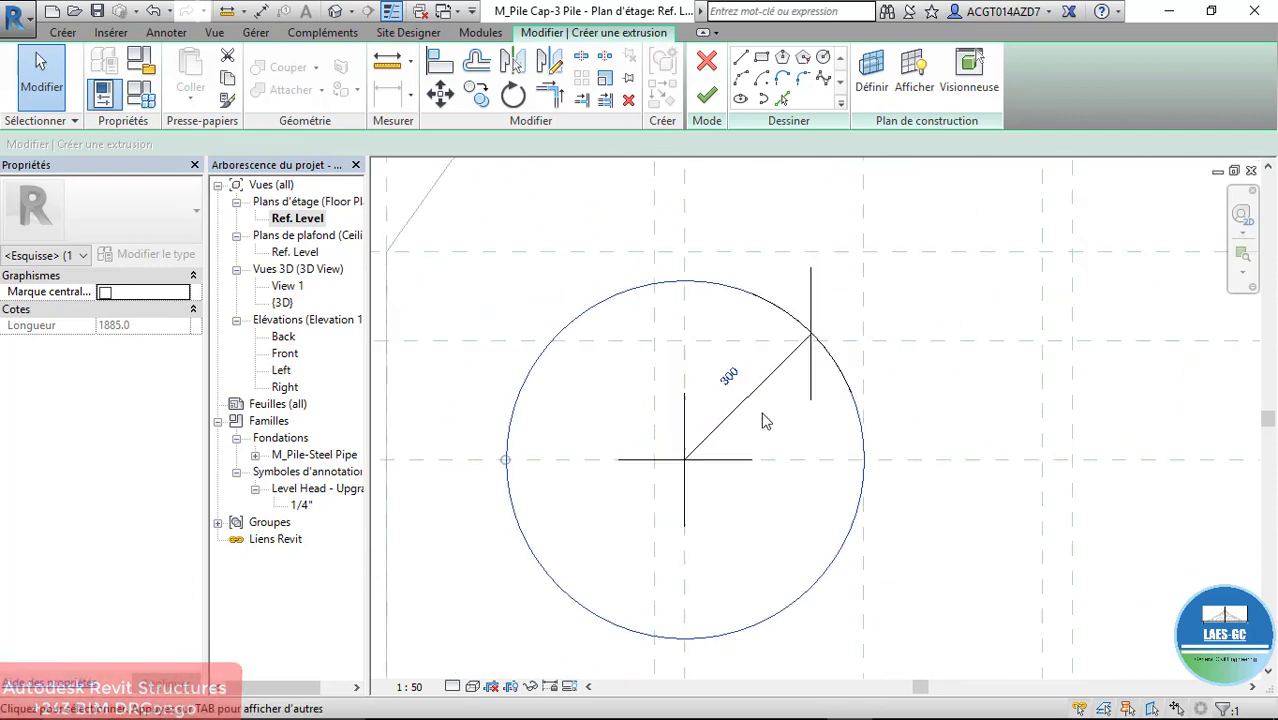
Step: Label the pile circle's radius dimension with a new family type parameter named Diameter_of_Pile
click(810, 294)
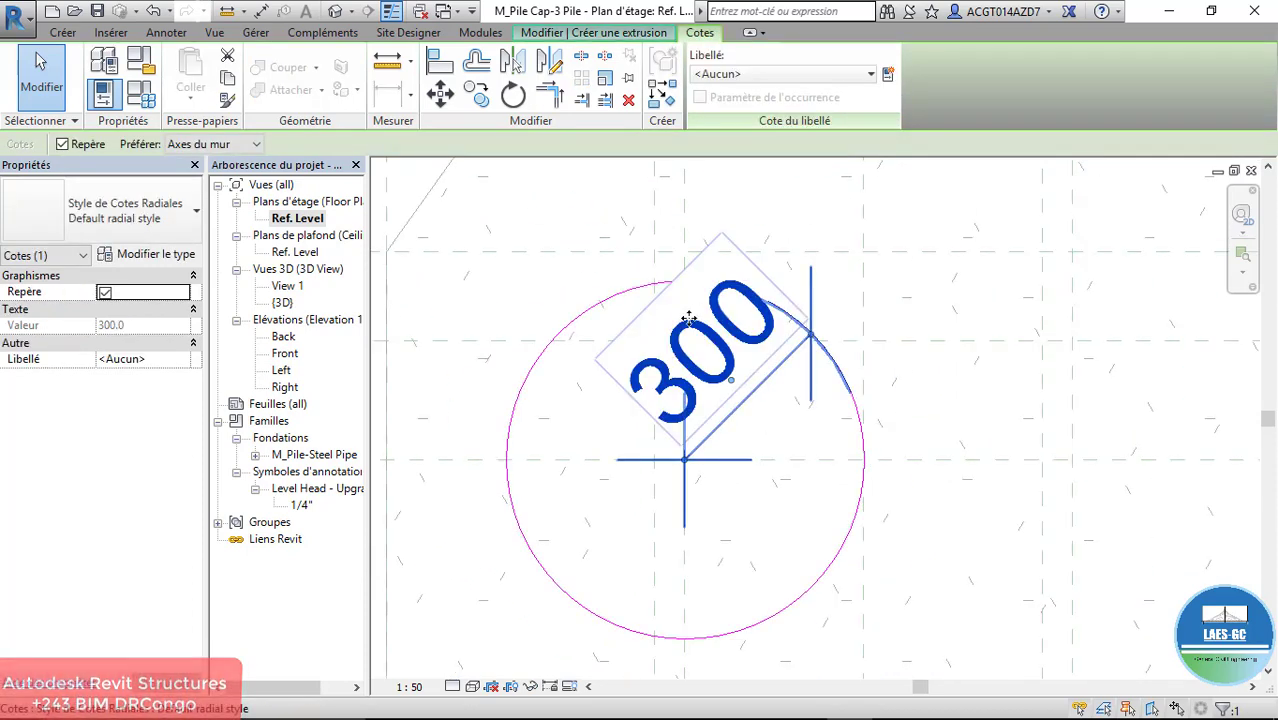
click(887, 74)
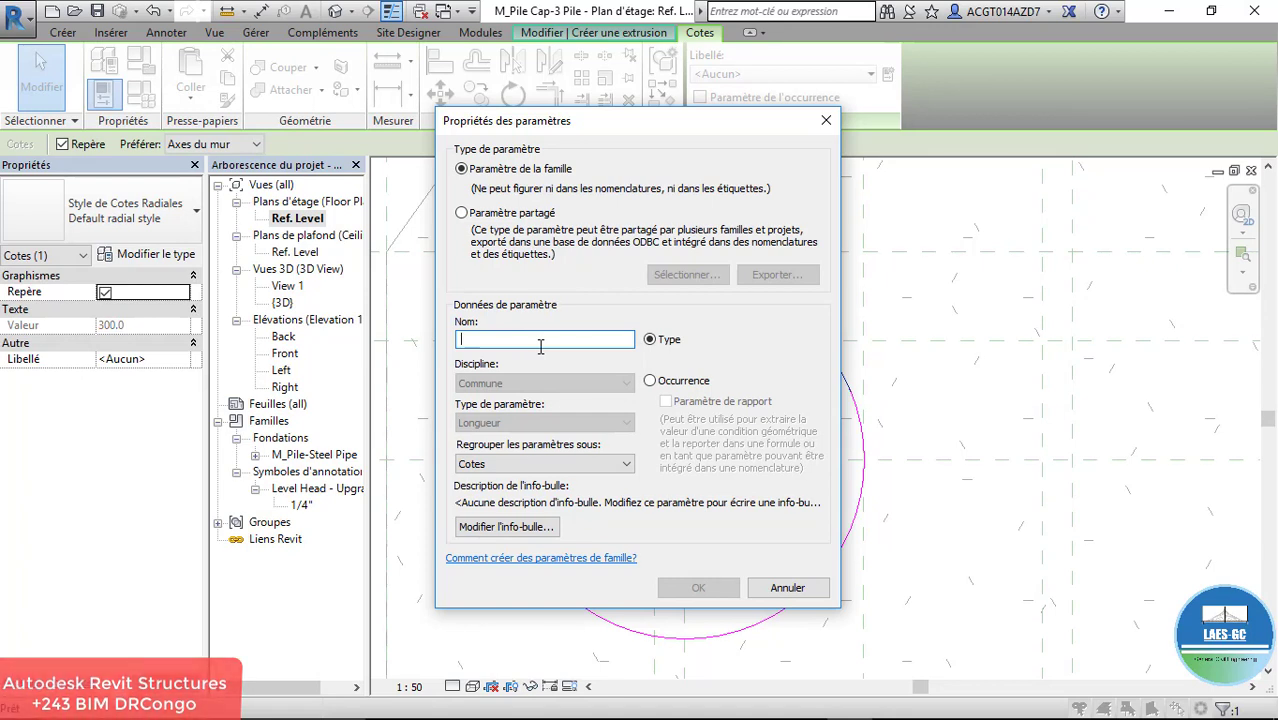
text(Diameter_of_Pile)
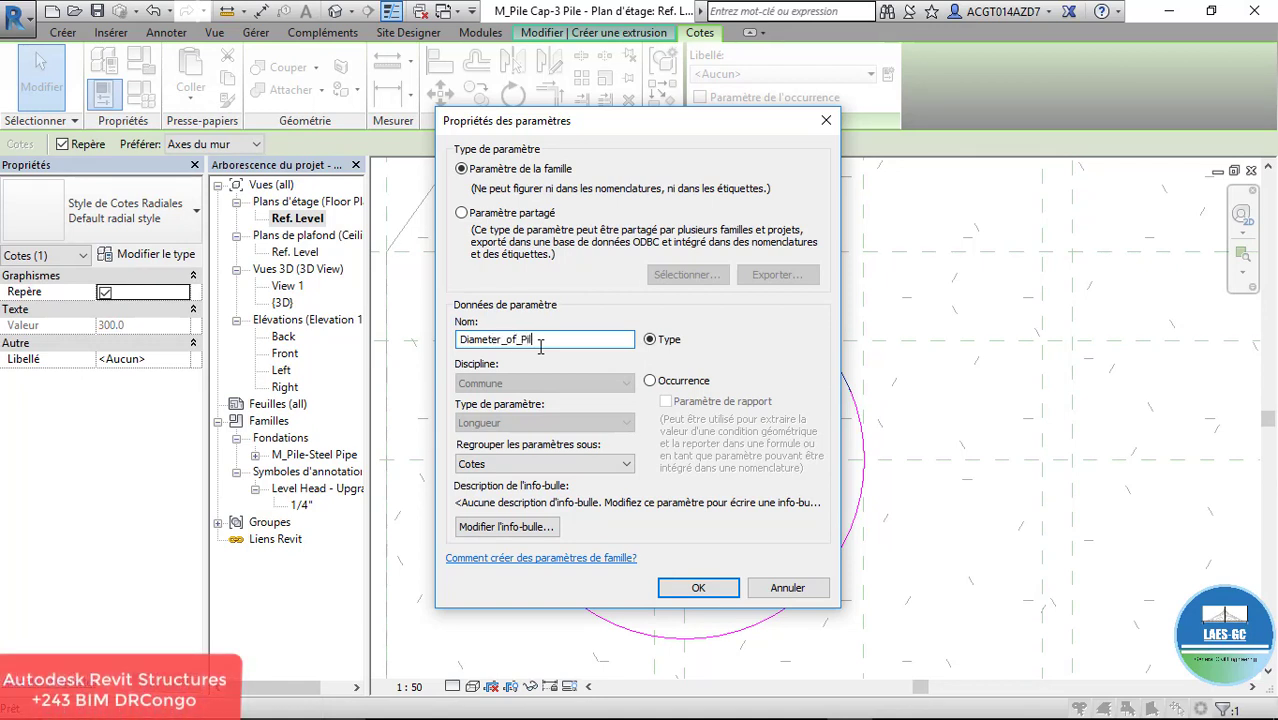
click(702, 586)
scroll(757, 374, up, 2)
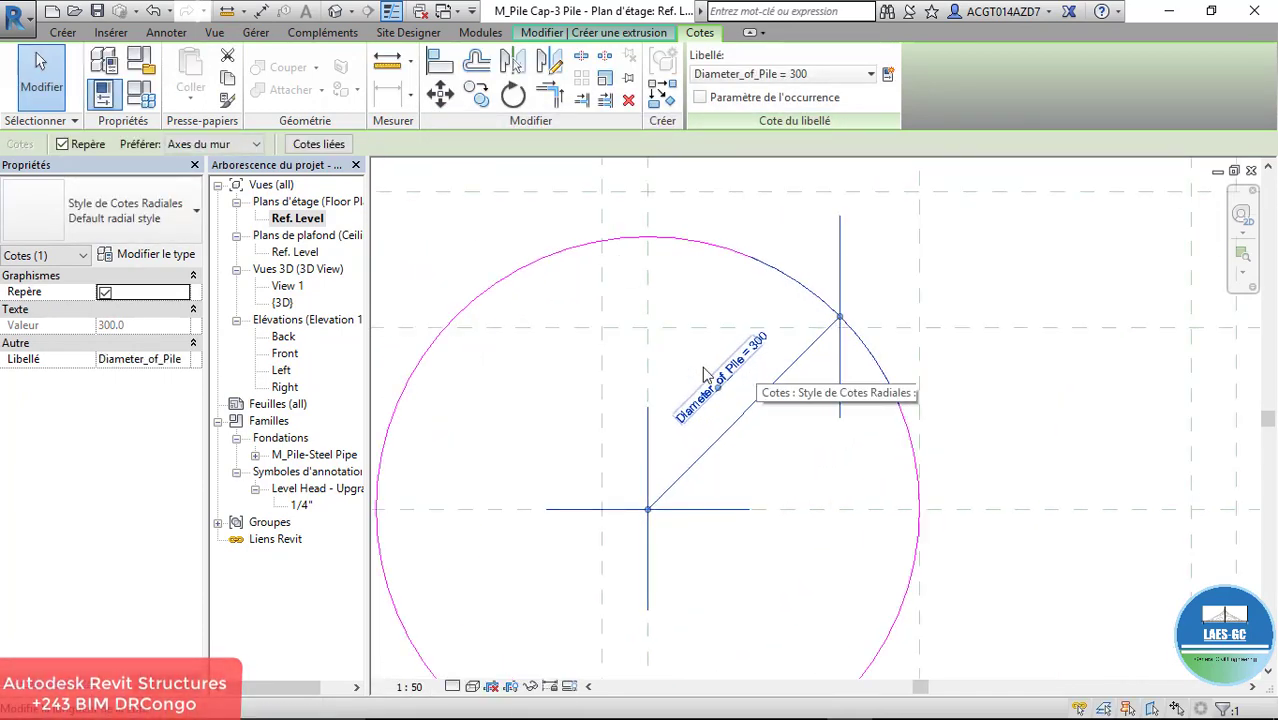
scroll(668, 322, down, 3)
scroll(675, 318, down, 2)
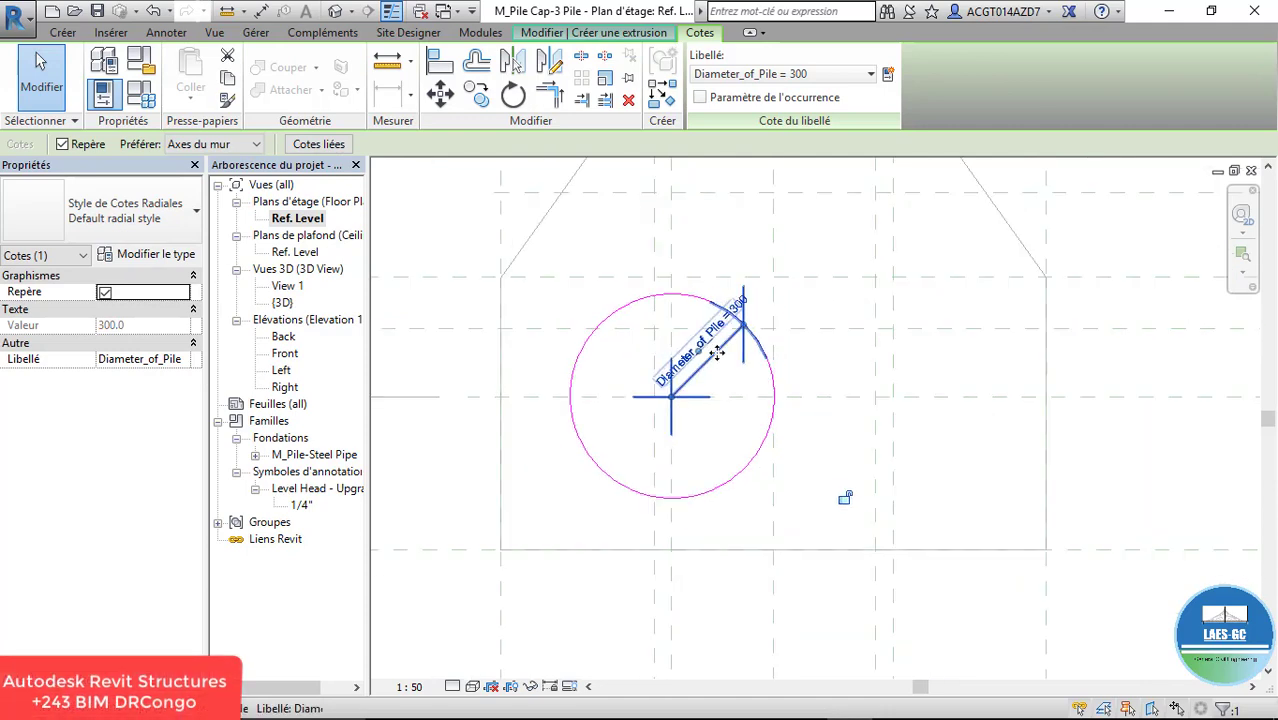
click(808, 77)
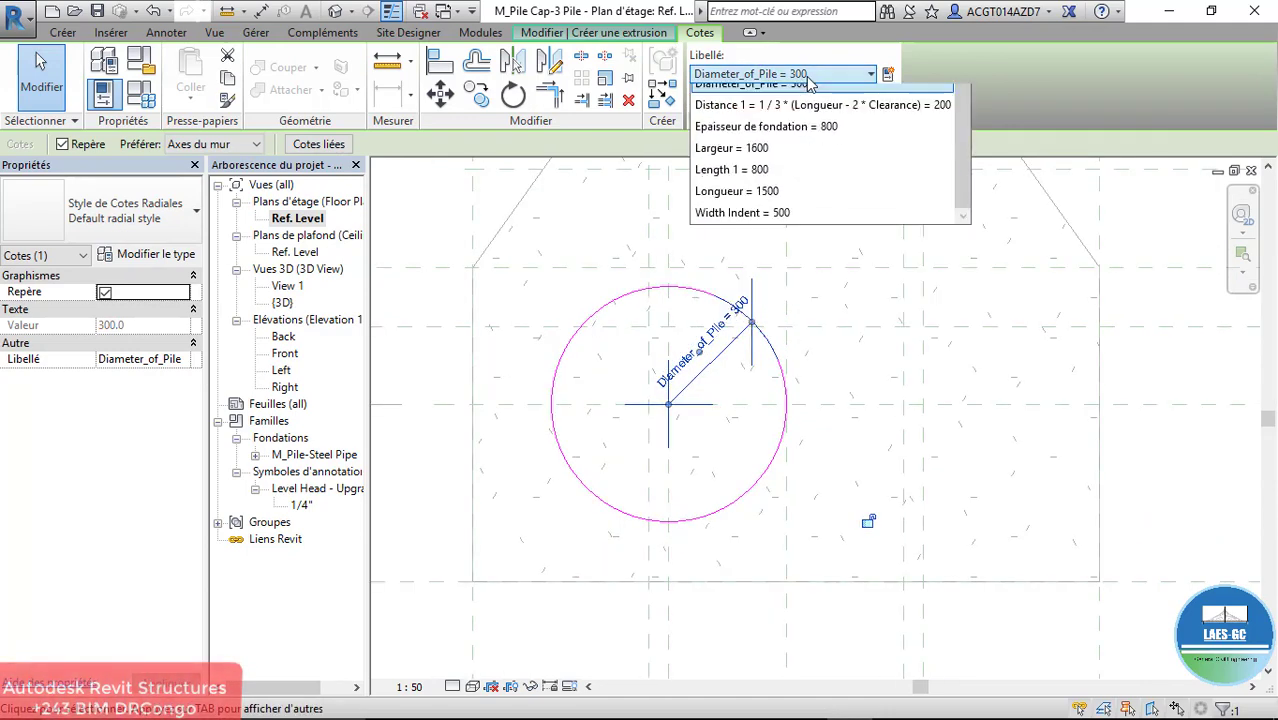
click(808, 78)
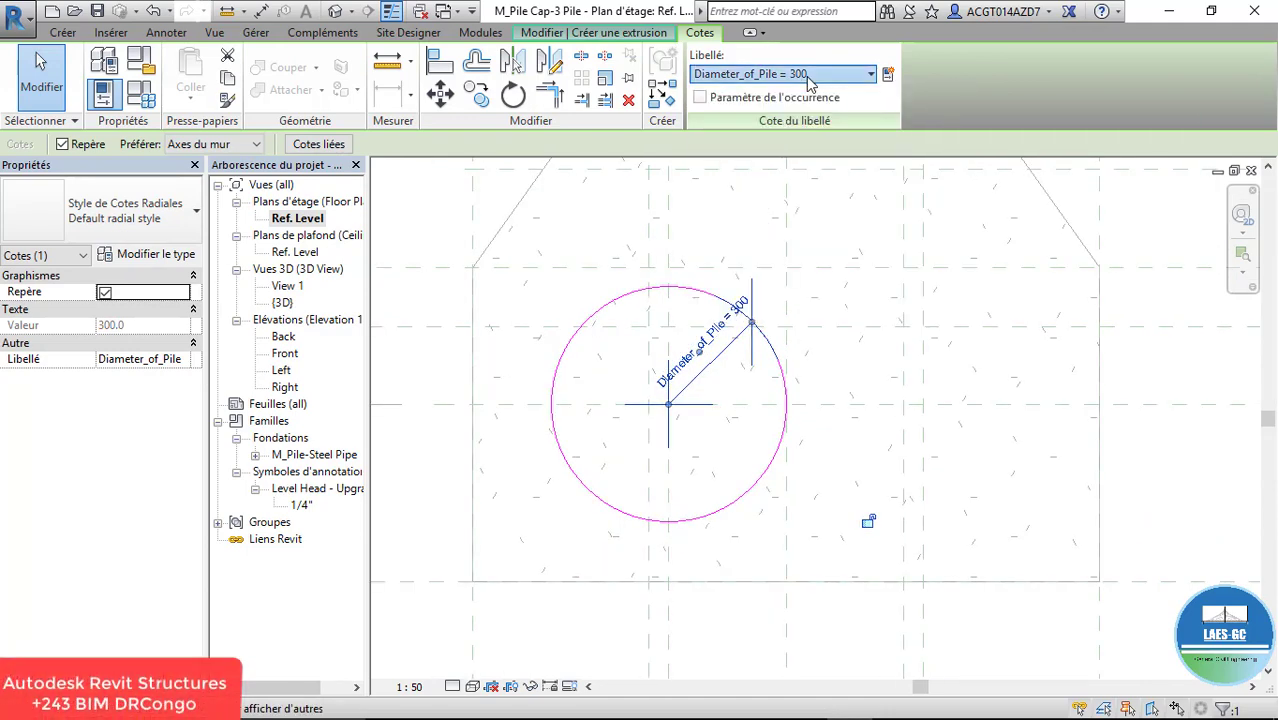
Step: Test the pile circle by applying Diameter_of_Pile values of 600 and 1200 in the family types
click(141, 94)
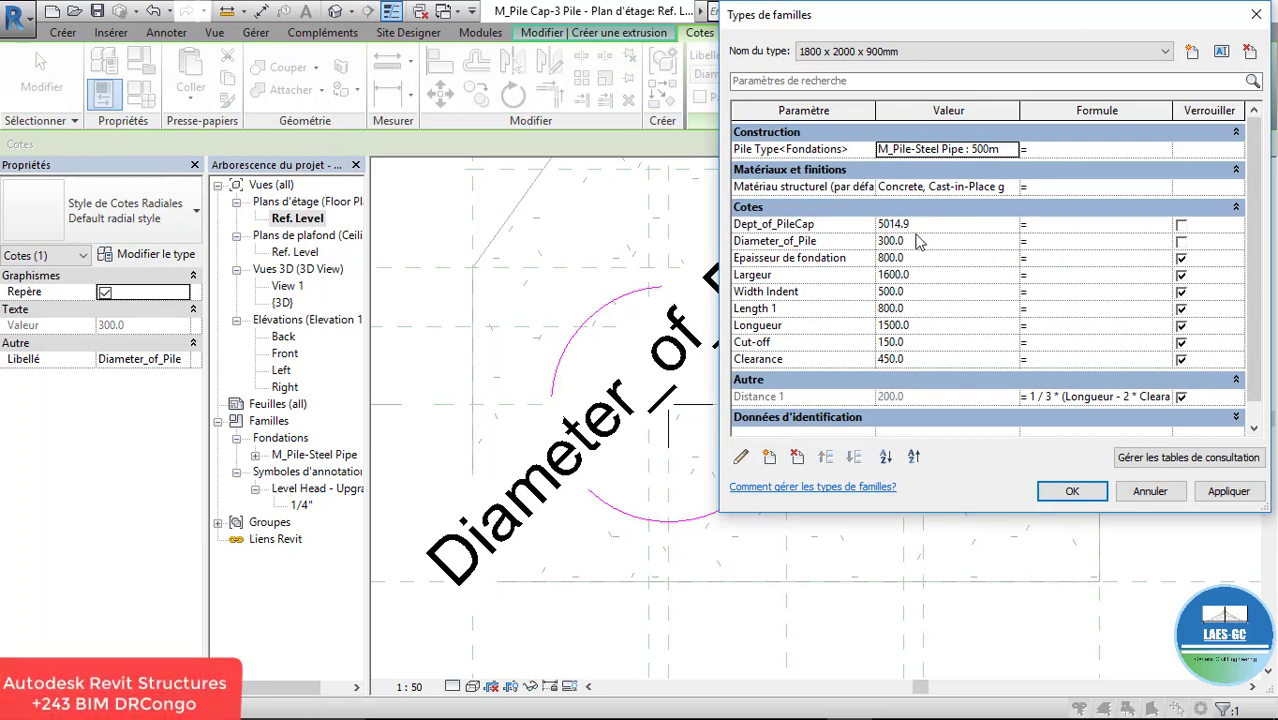
click(955, 258)
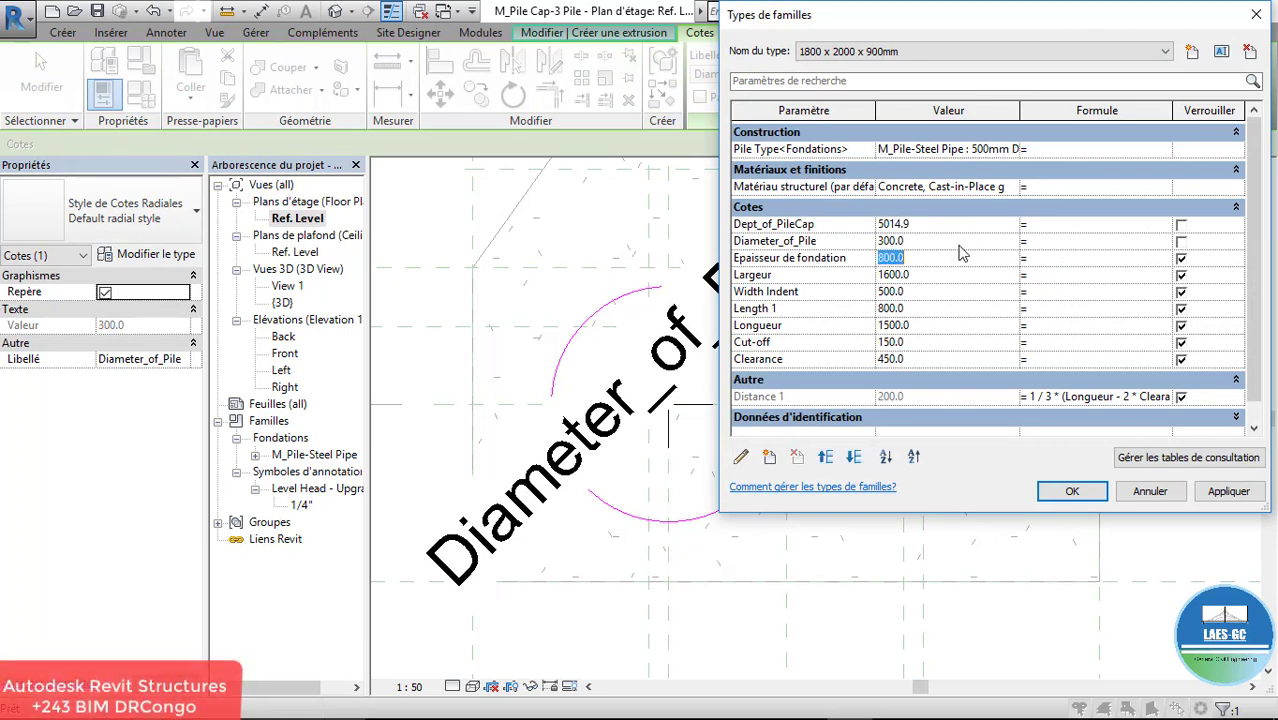
click(957, 247)
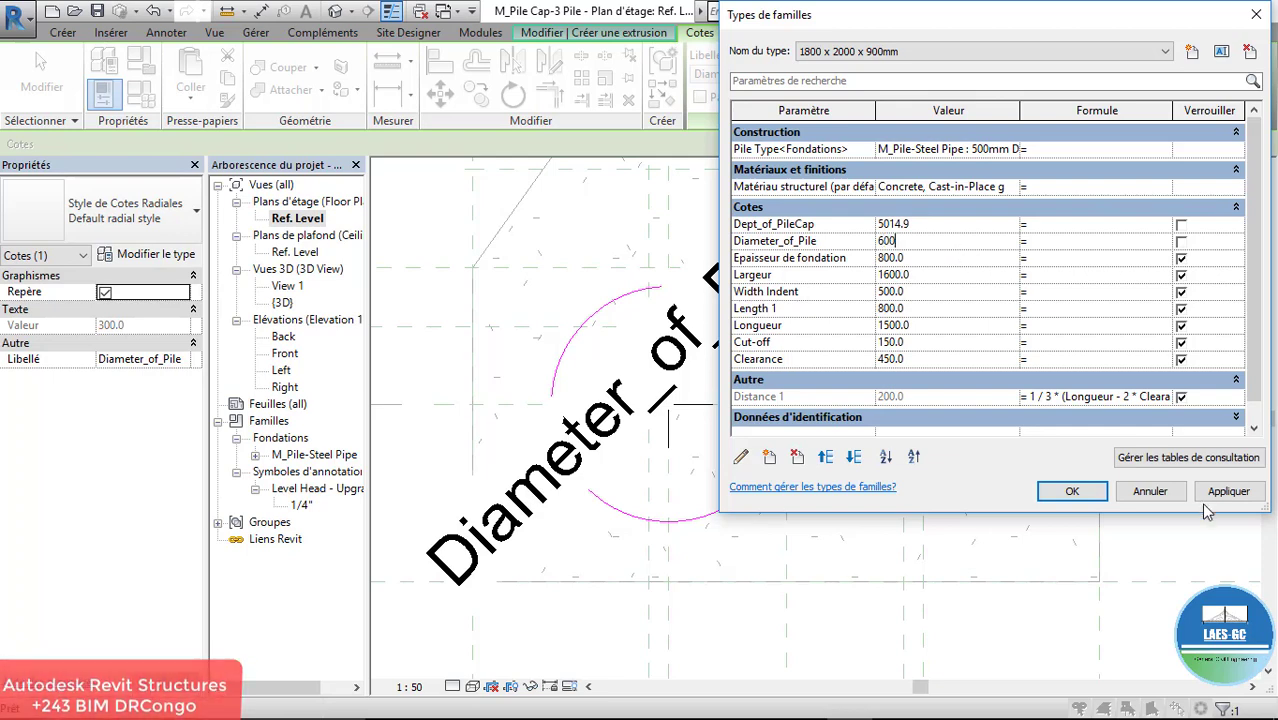
click(1229, 491)
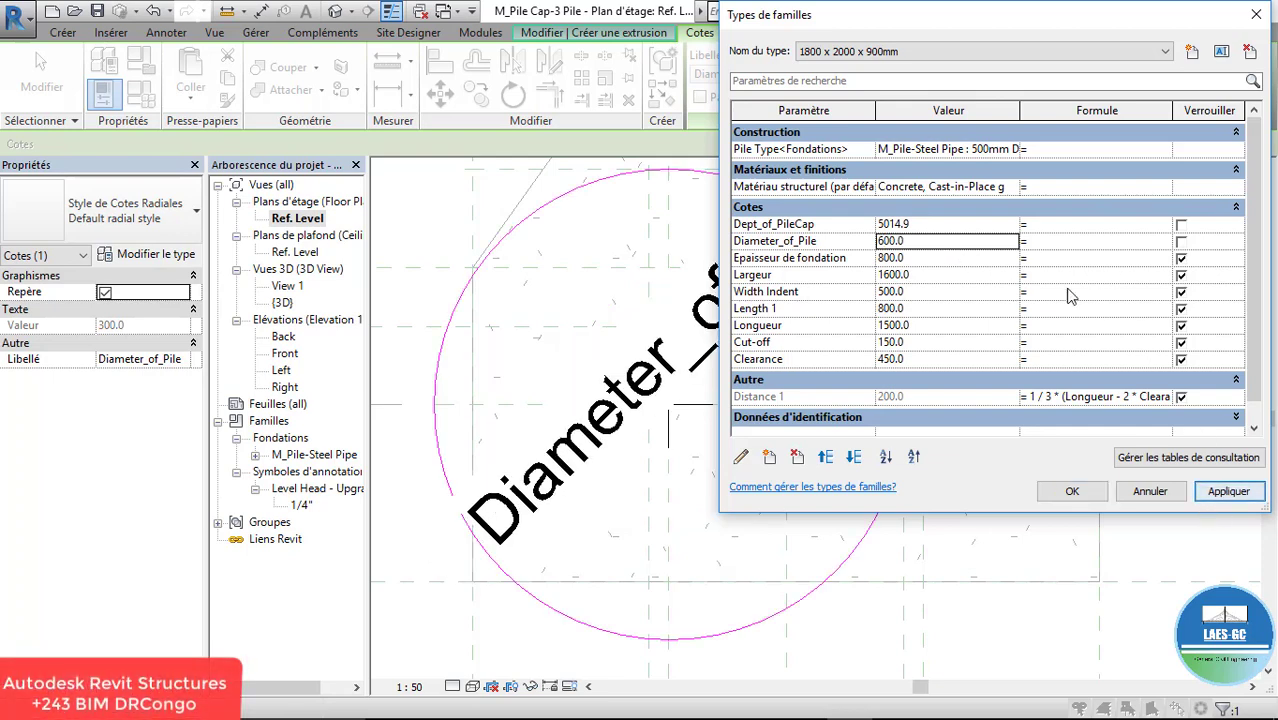
click(920, 240)
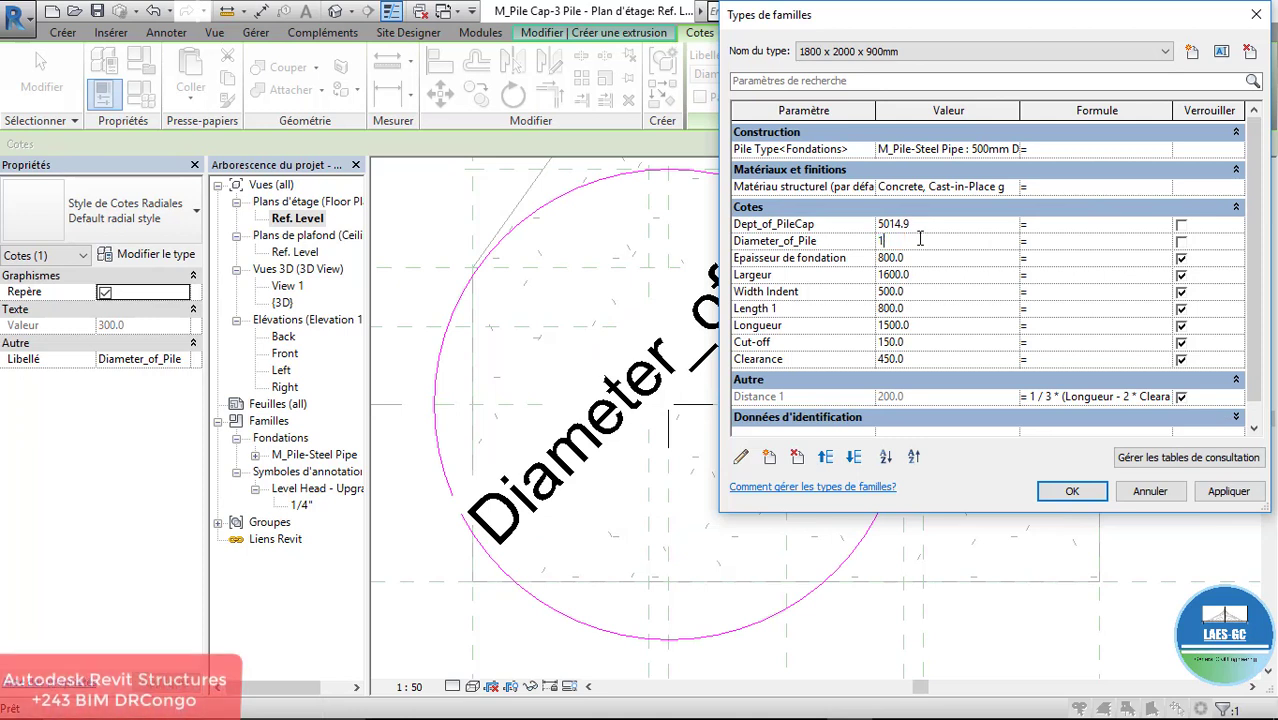
text(120)
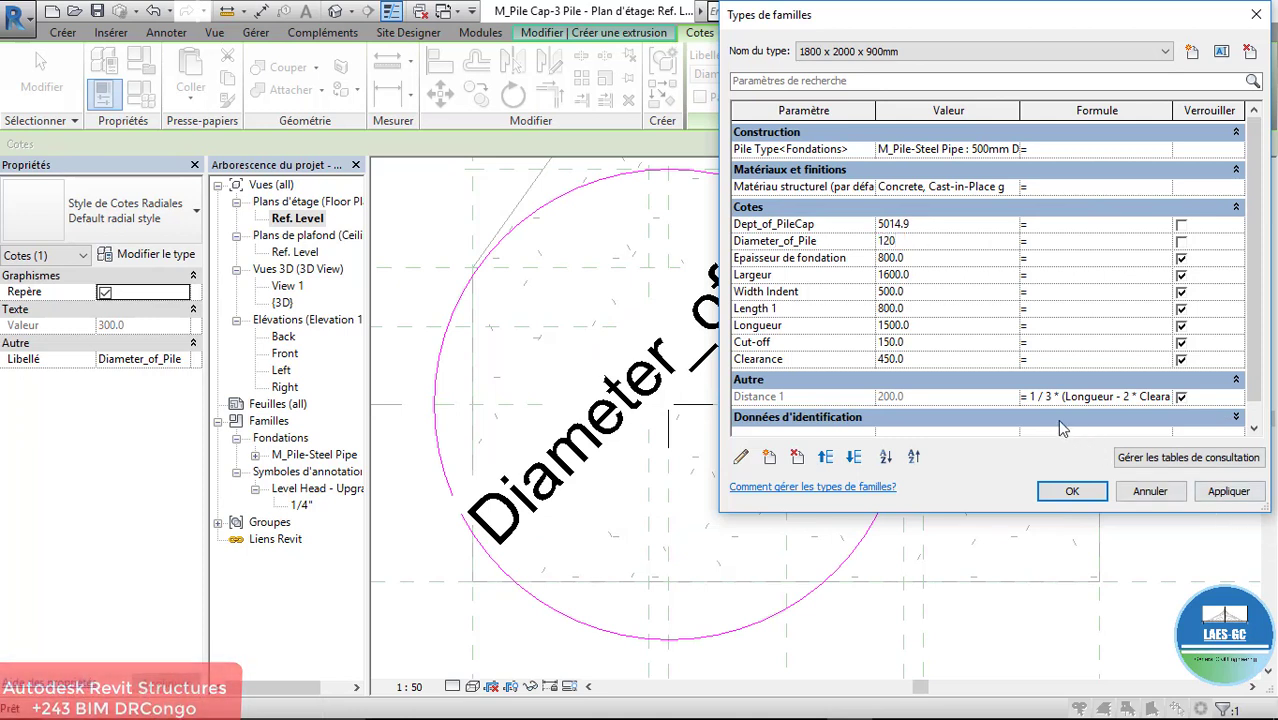
text(0)
click(1229, 491)
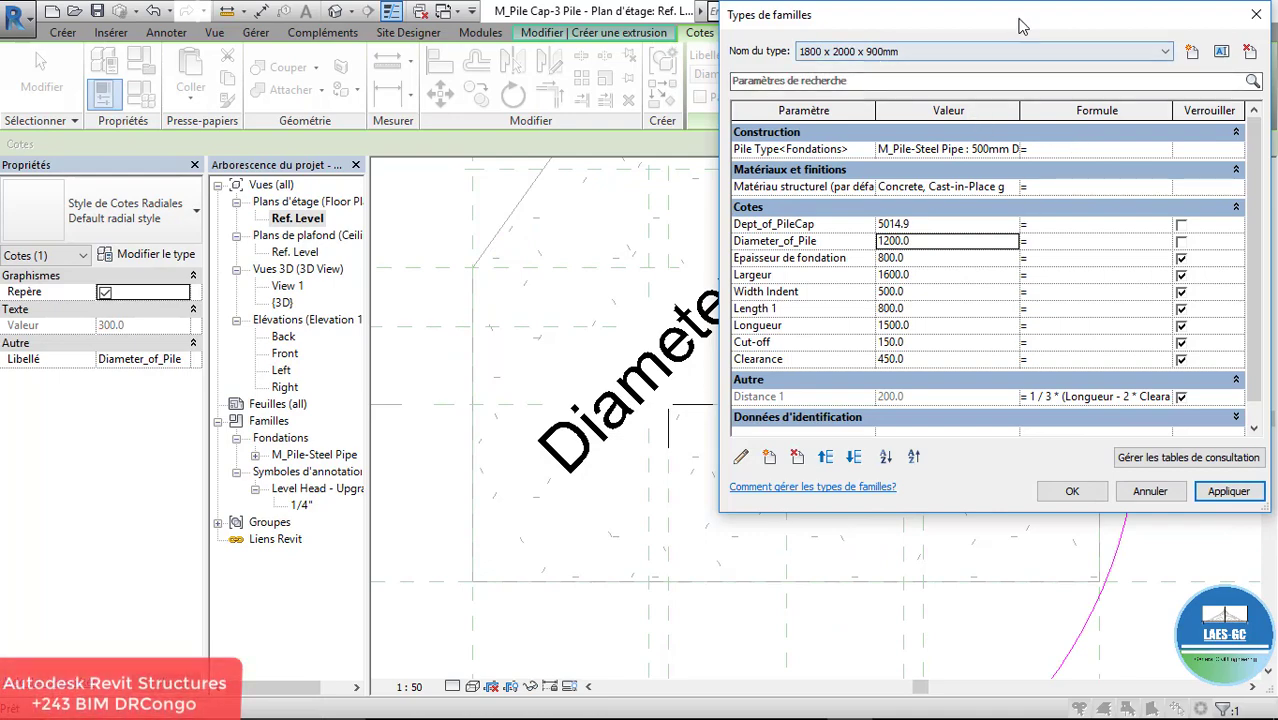
drag(1022, 20, 1085, 208)
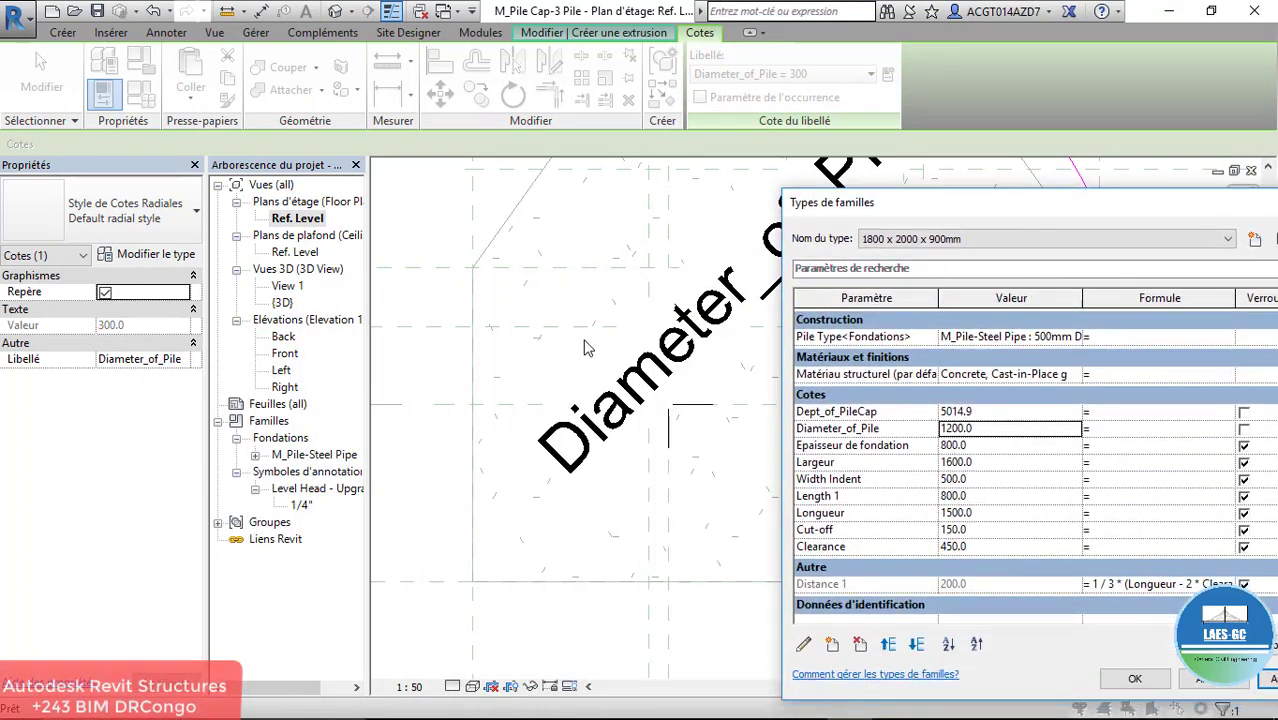
Step: Set Diameter_of_Pile to 300 in the family types, apply it and close the dialog
click(990, 430)
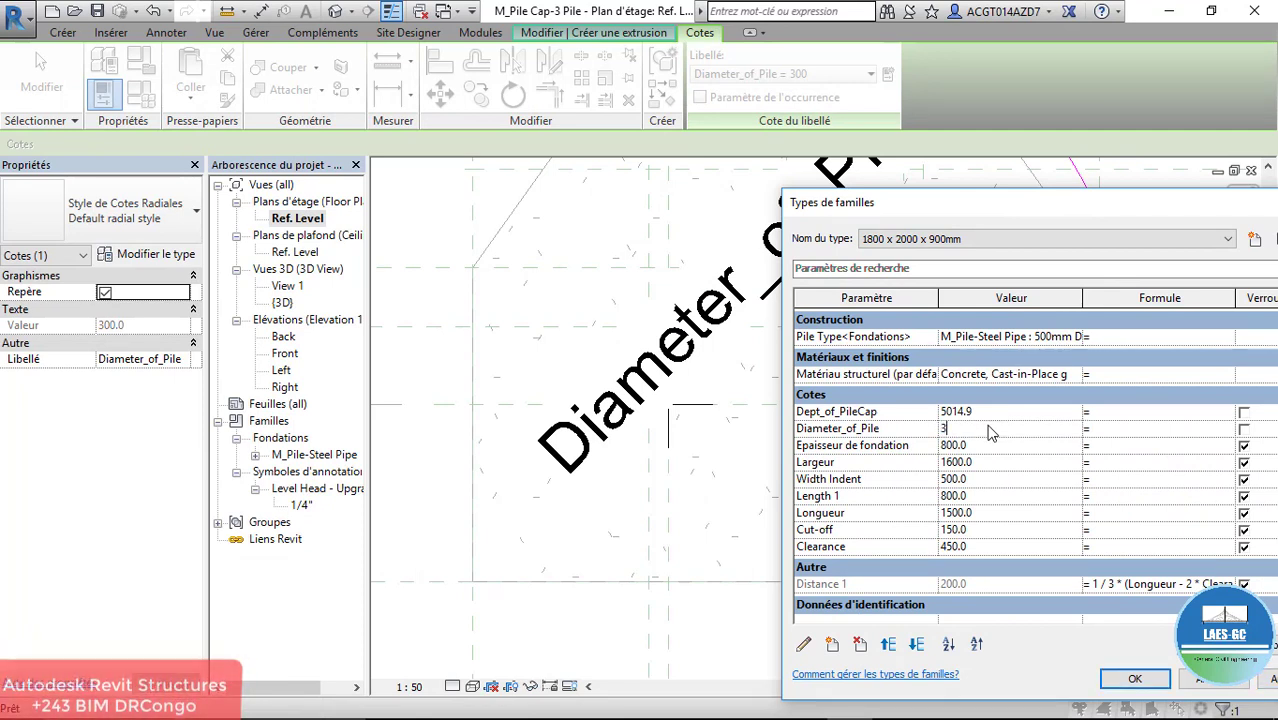
click(1268, 679)
click(1137, 681)
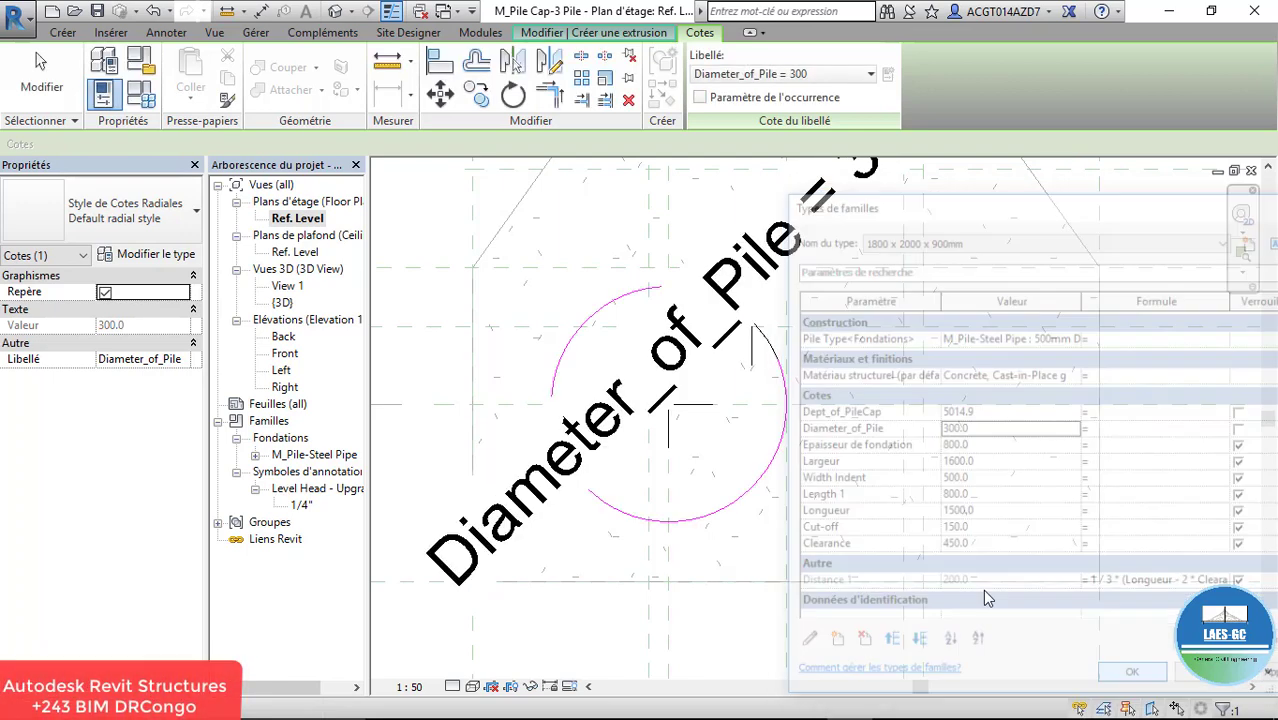
Step: Delete the radius dimension labelled Diameter_of_Pile from the sketched pile circle
scroll(770, 393, down, 3)
scroll(770, 393, up, 3)
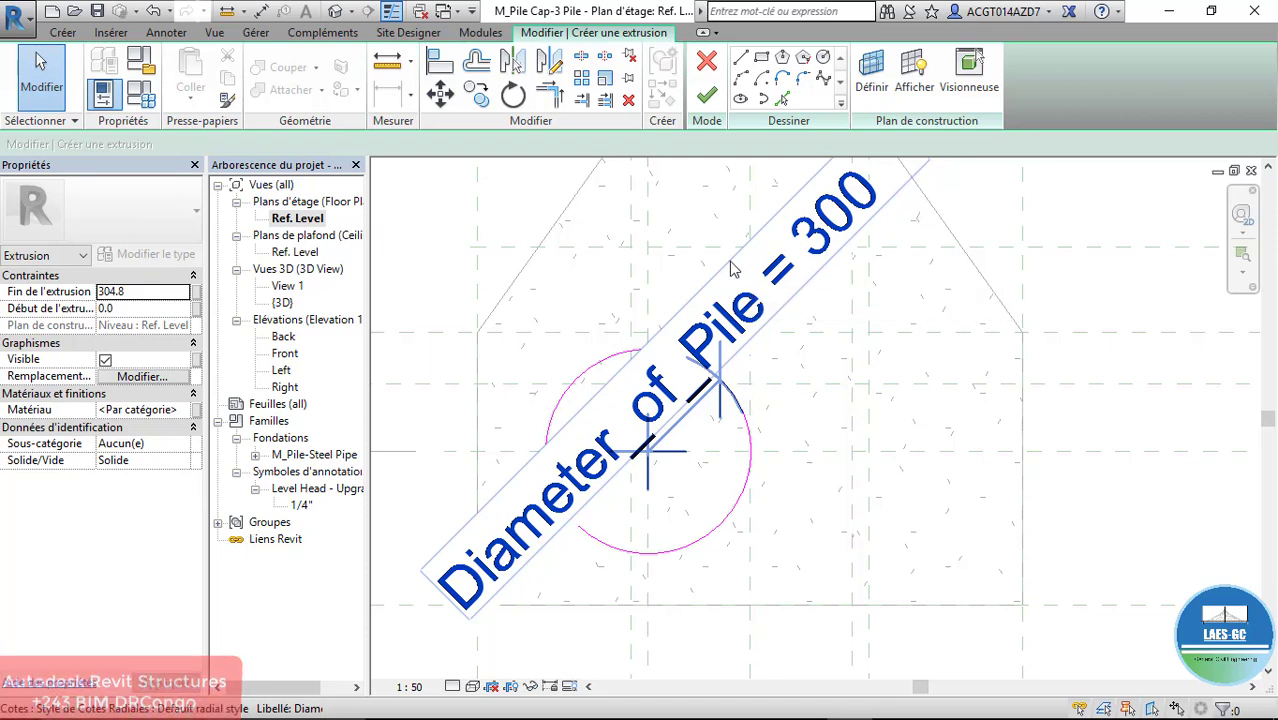
click(713, 288)
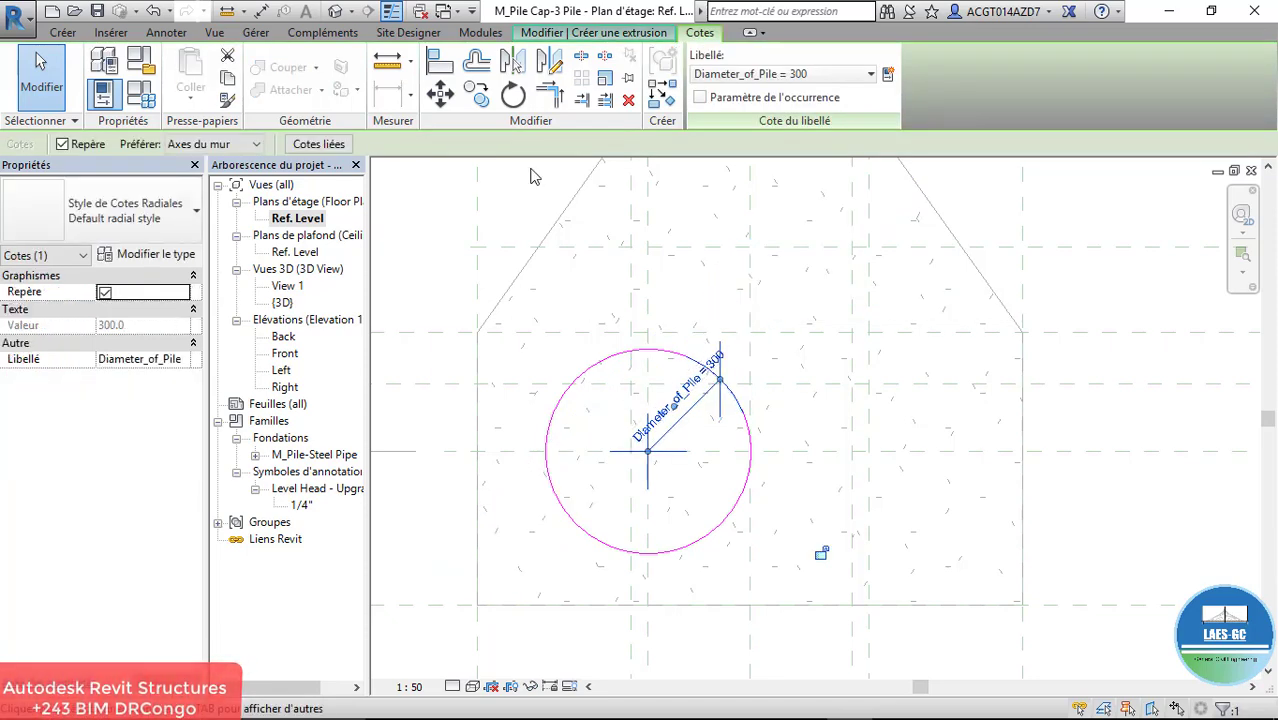
click(686, 398)
key(Escape)
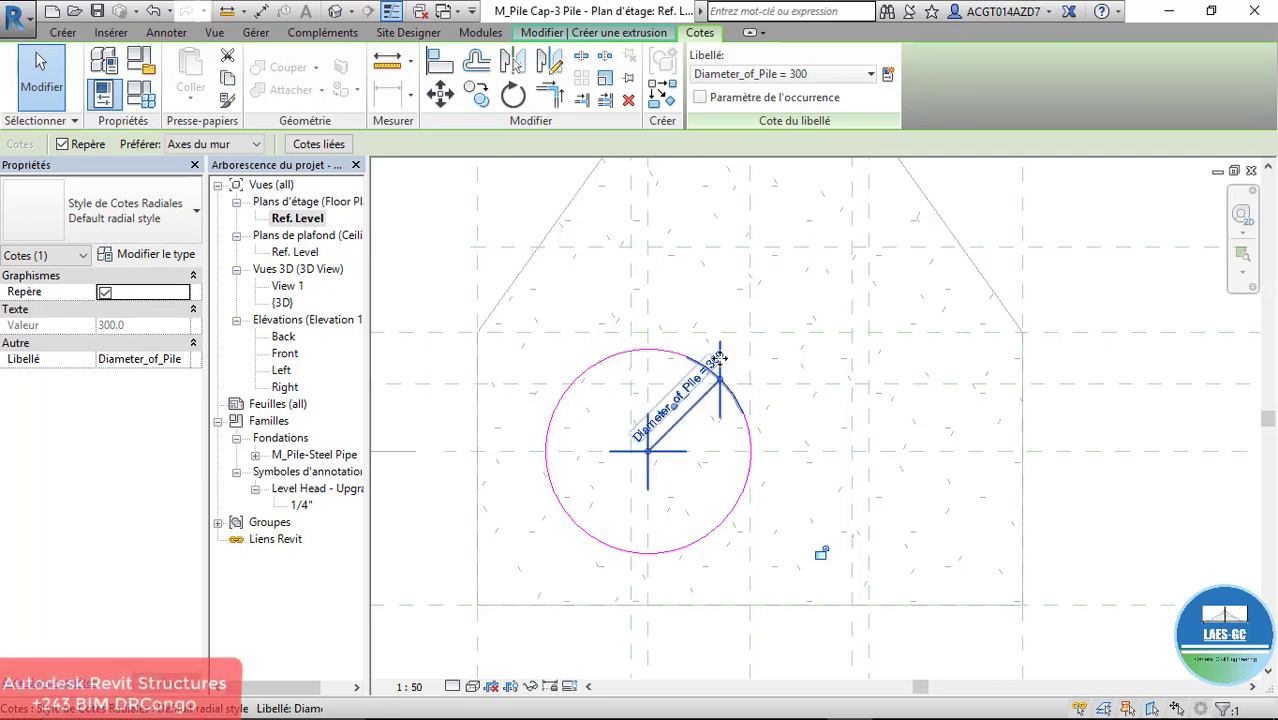
scroll(695, 393, up, 2)
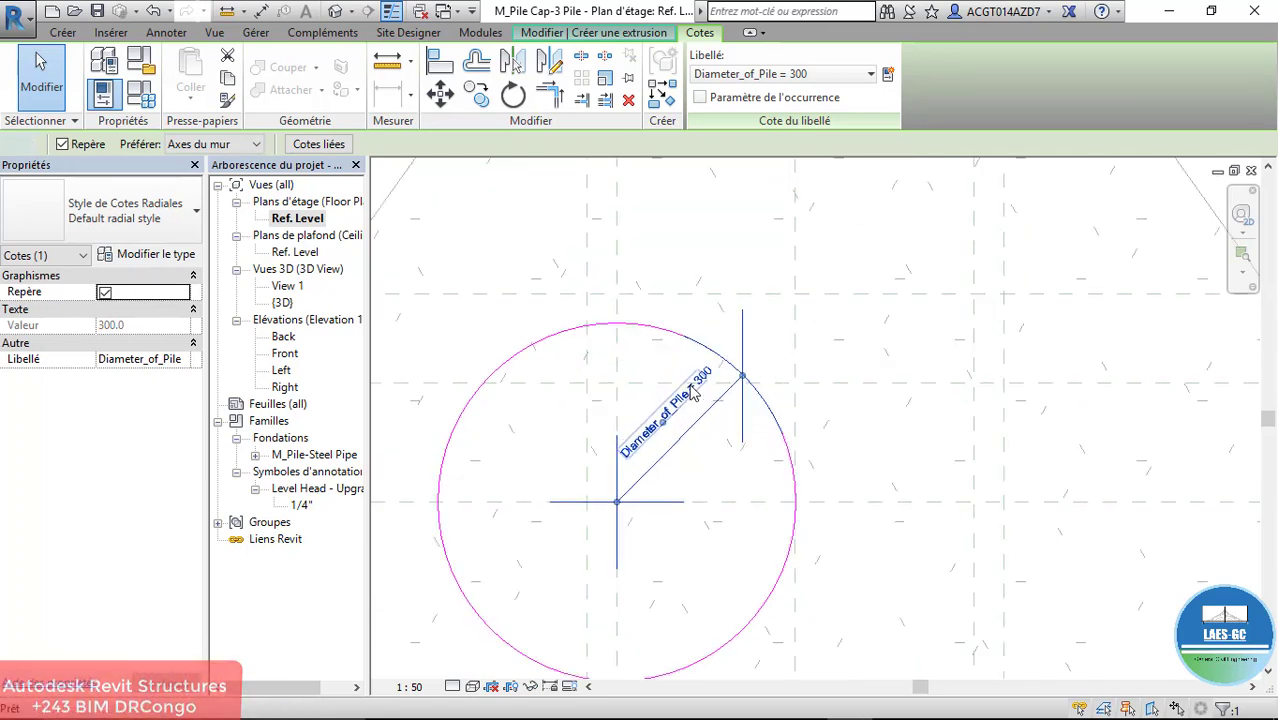
key(Escape)
scroll(639, 391, down, 3)
scroll(642, 393, up, 2)
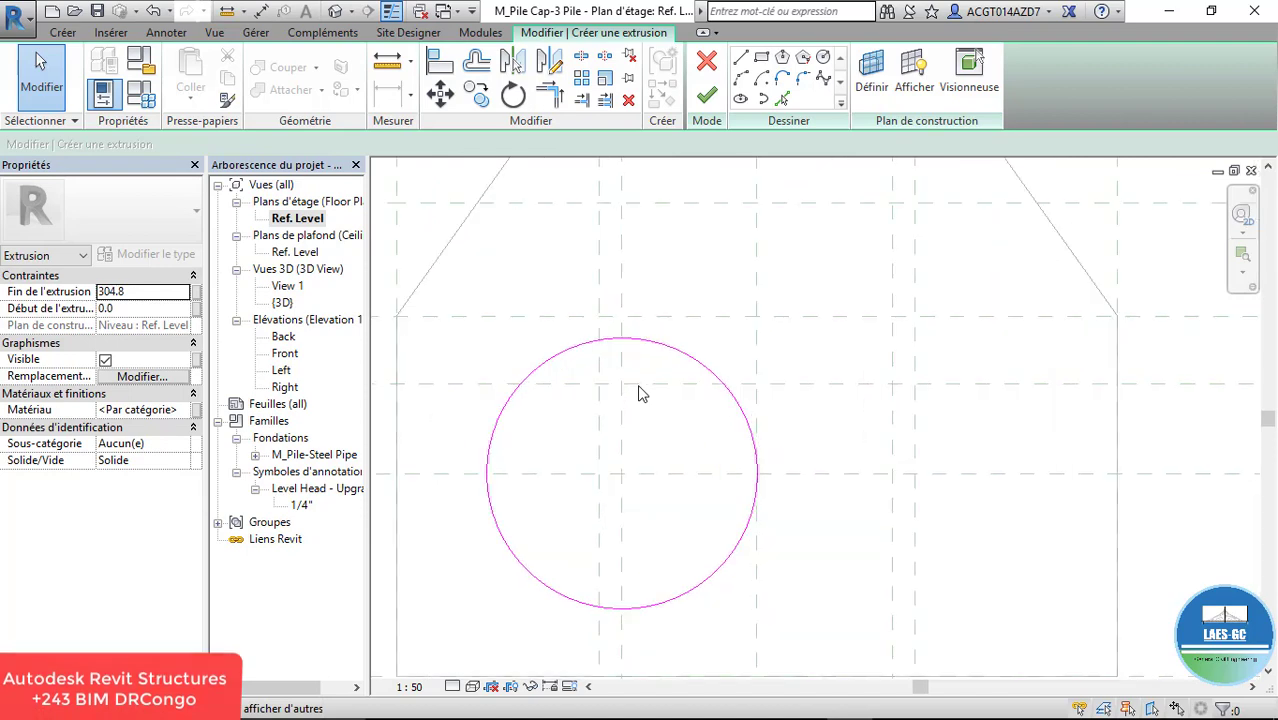
Step: Place a diameter dimension on the sketched pile circle and leave the dimension command
click(160, 33)
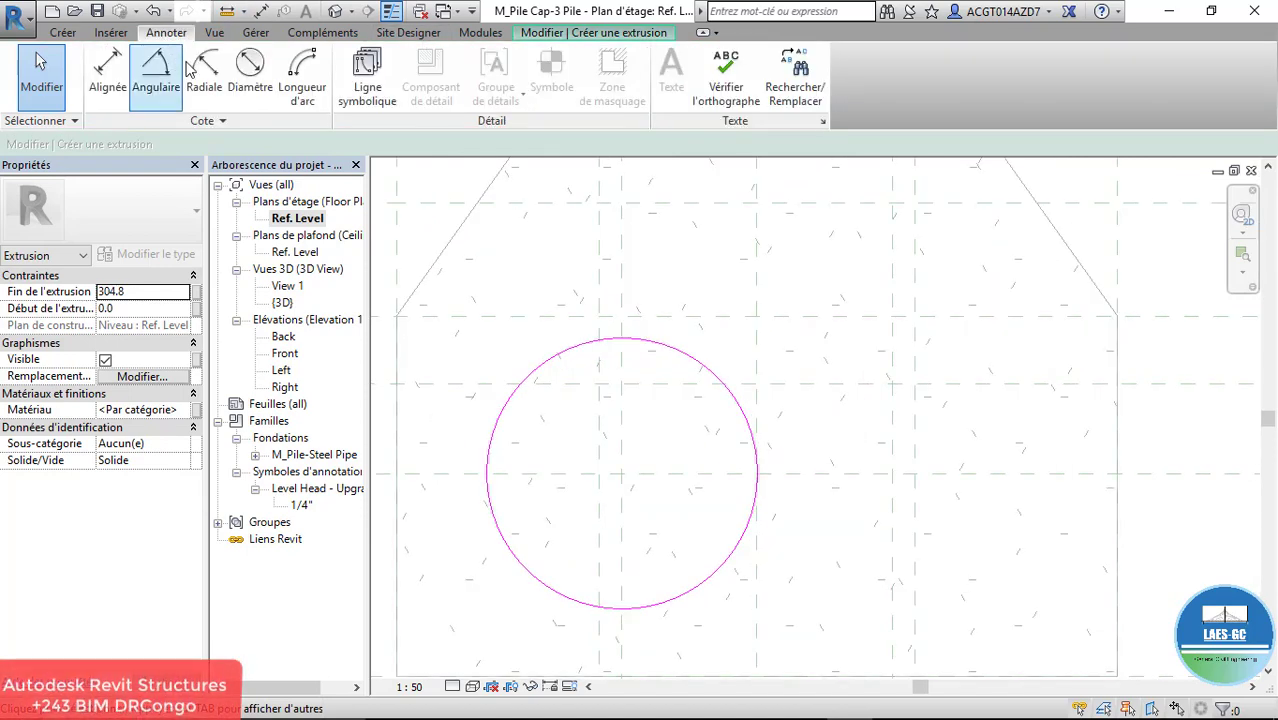
click(251, 62)
click(620, 338)
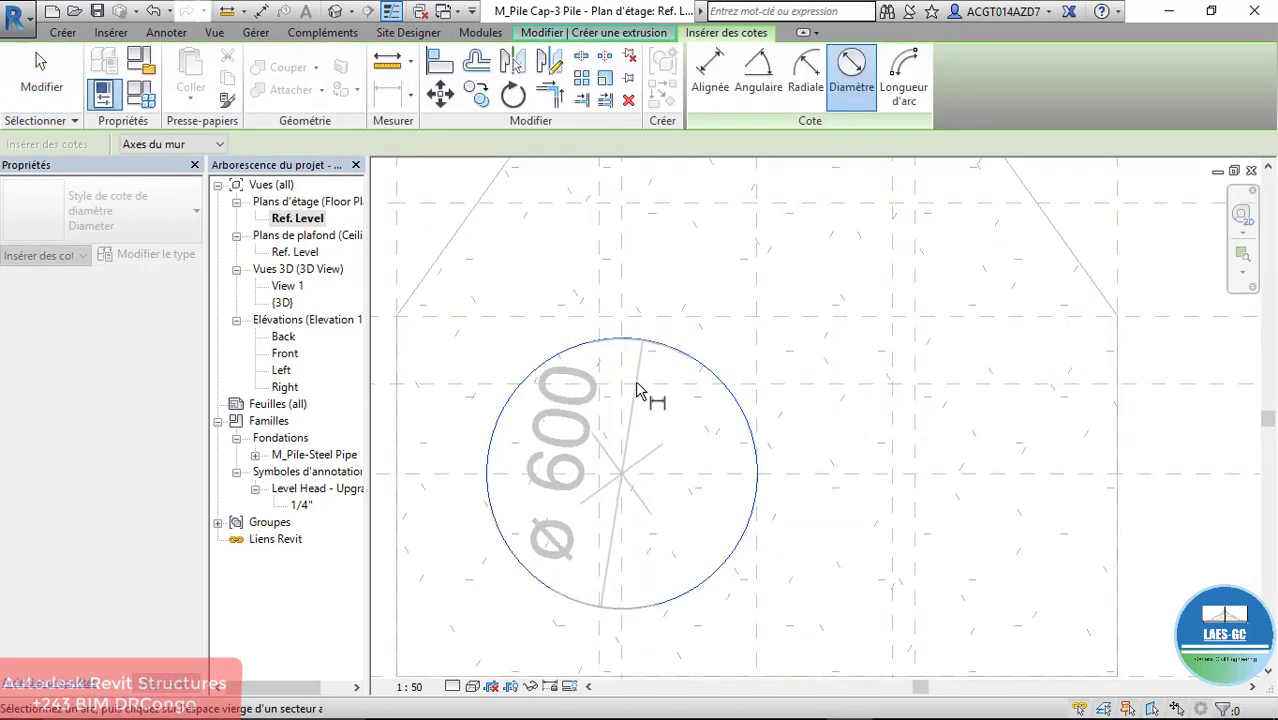
click(738, 405)
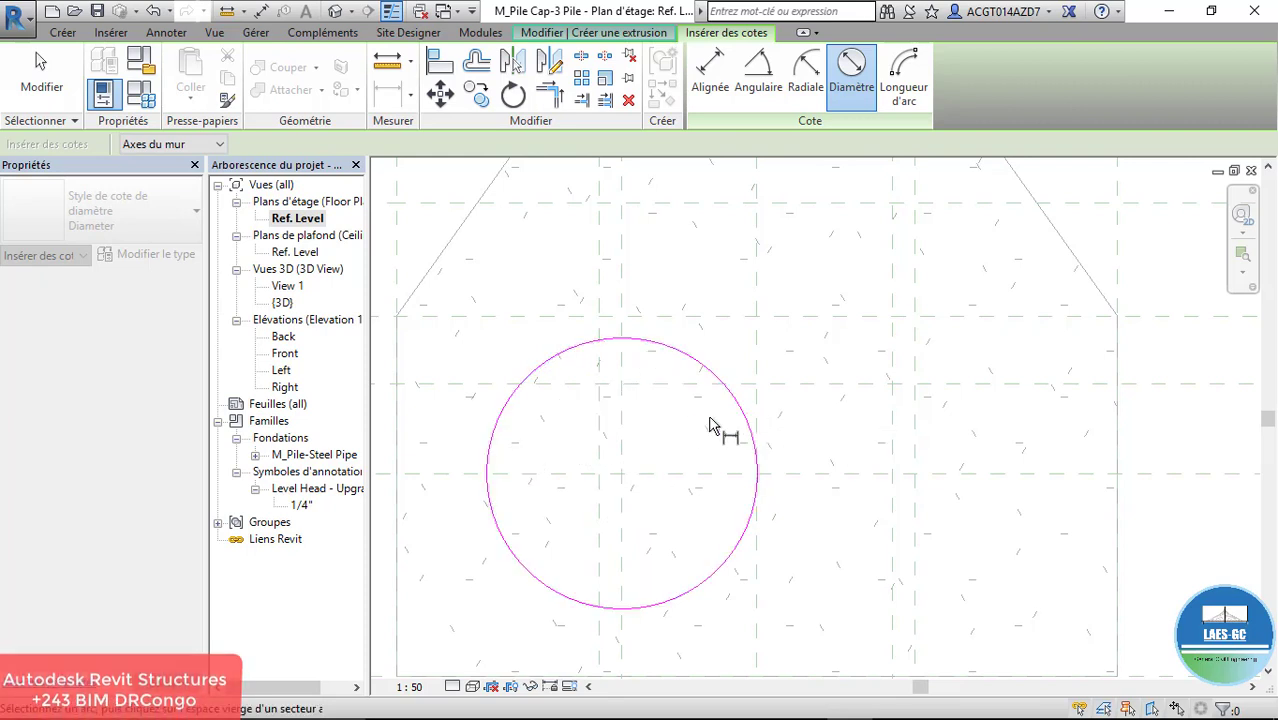
click(736, 405)
click(650, 515)
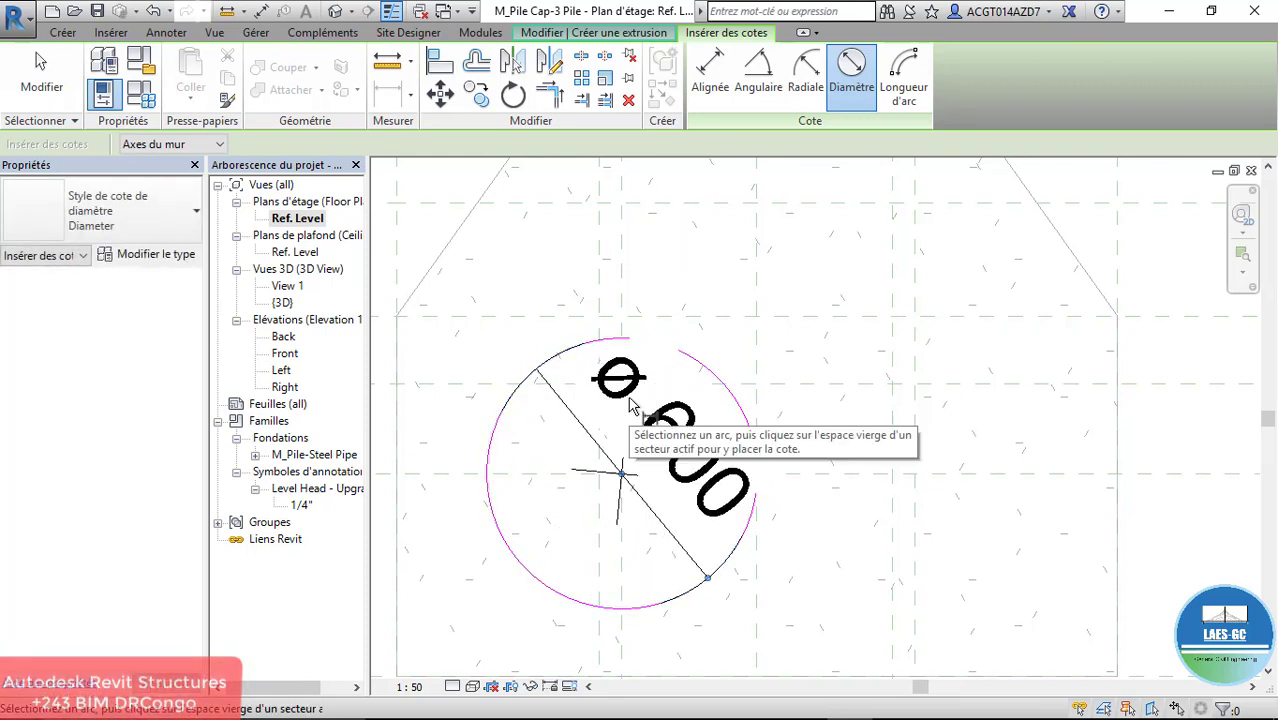
key(Escape)
key(Escape)
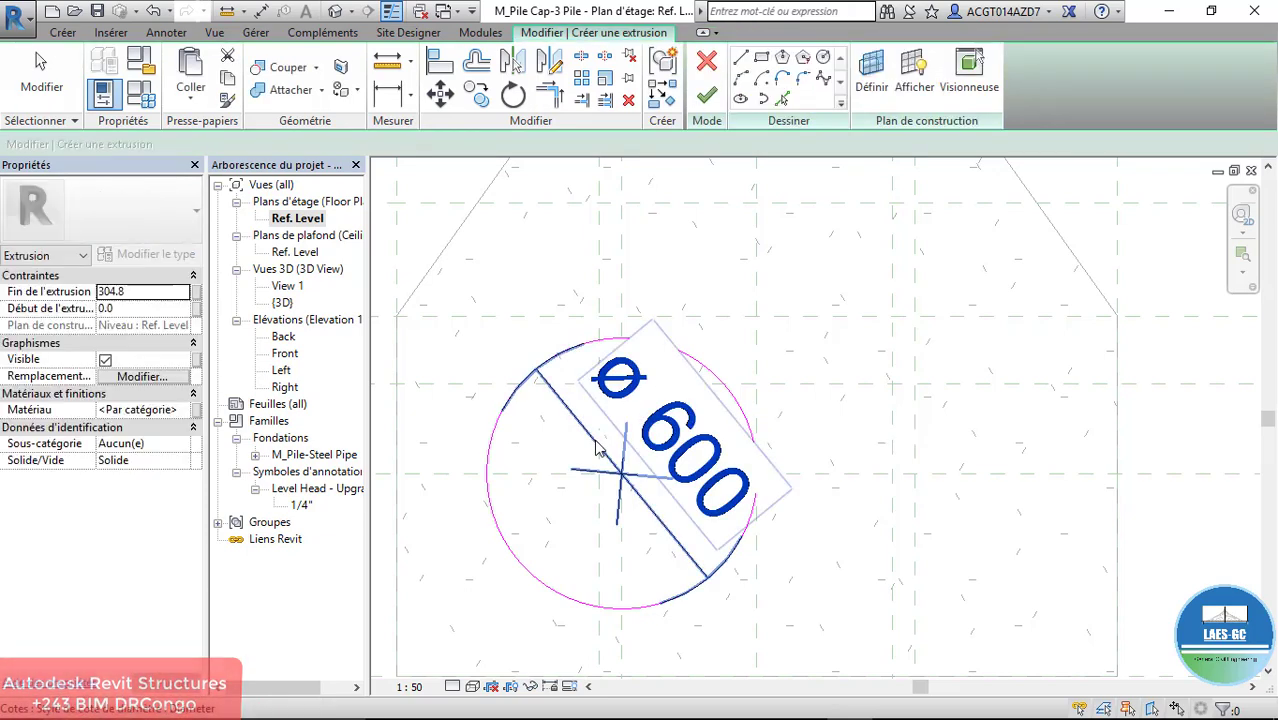
Step: Label the circle's diameter dimension with the existing Diameter_of_Pile parameter
click(600, 448)
click(779, 74)
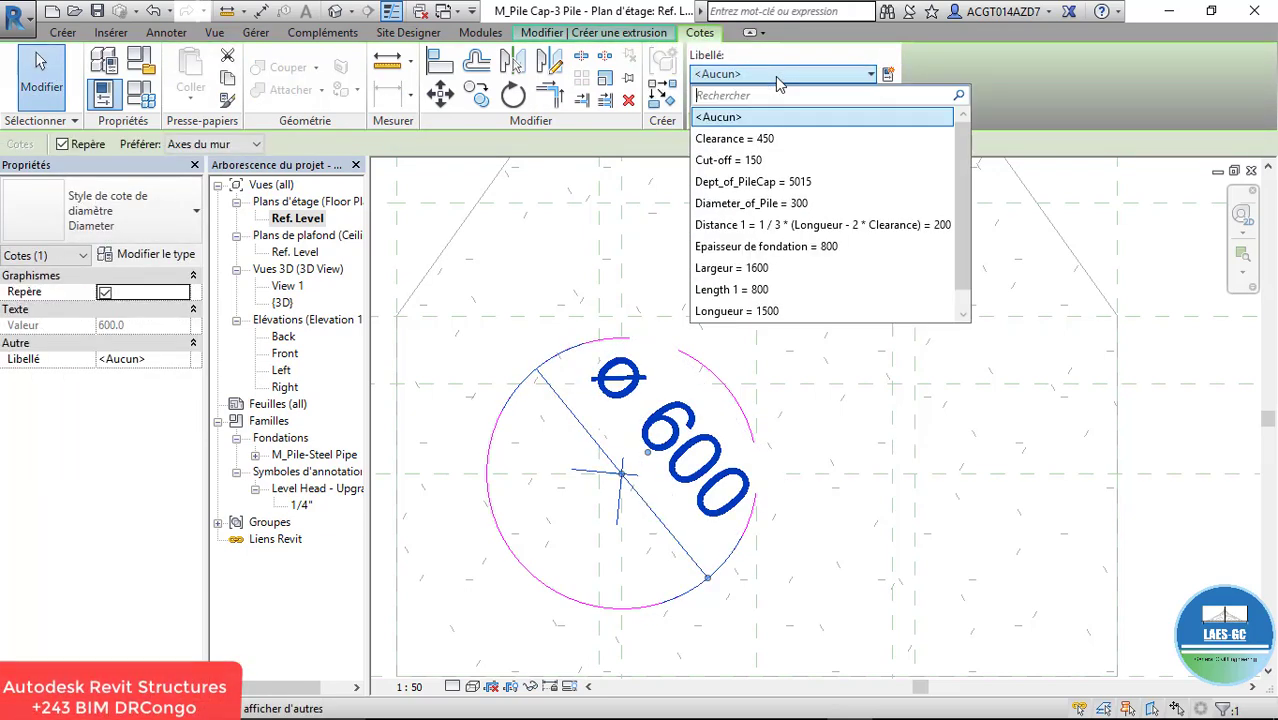
click(829, 205)
scroll(680, 494, up, 3)
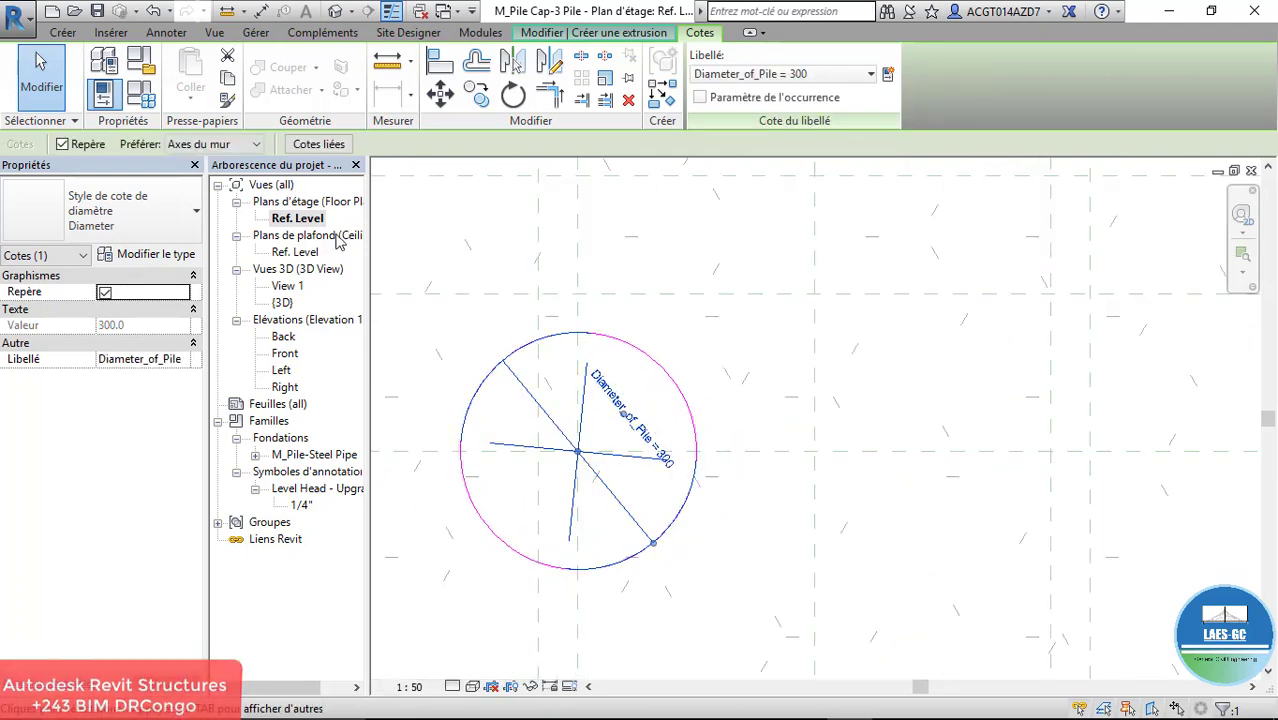
Step: Set Diameter_of_Pile to 600 in the family types, apply it and close the dialog
click(141, 94)
click(907, 430)
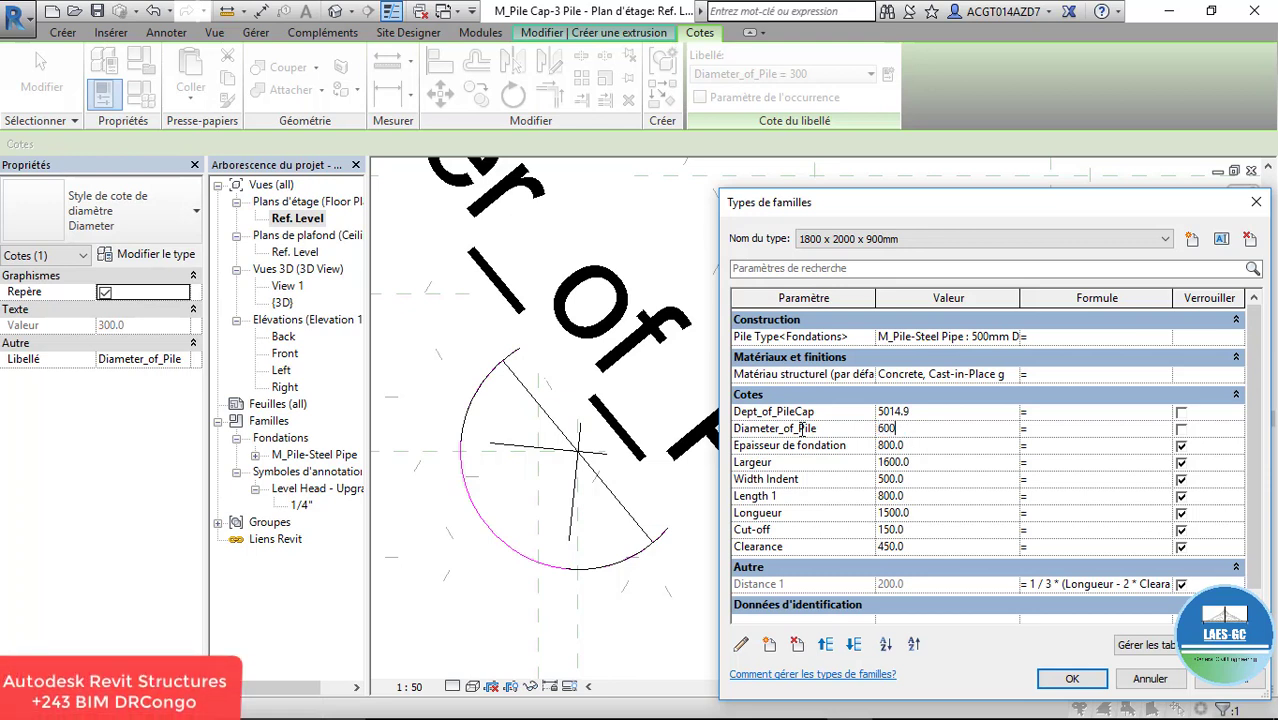
click(1256, 683)
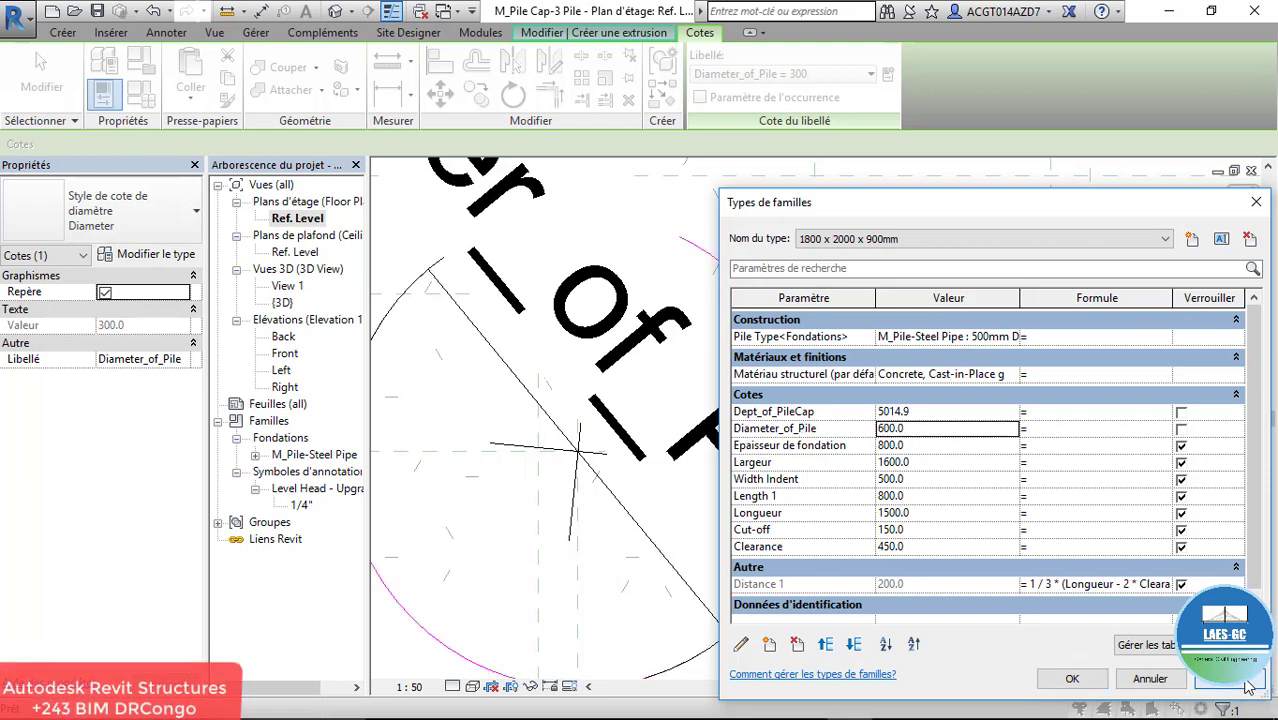
click(1072, 678)
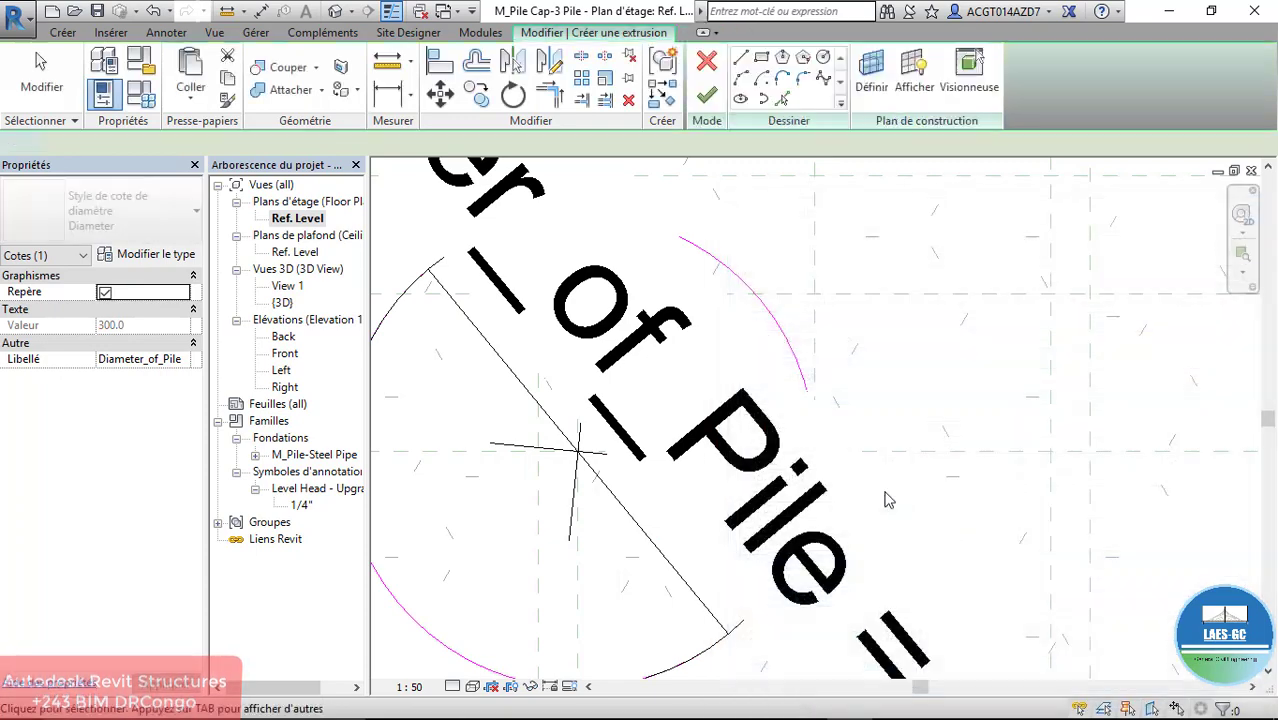
Step: Finish the sketch of the circular pile to create the extrusion
scroll(646, 460, down, 4)
scroll(660, 450, down, 2)
scroll(700, 445, up, 2)
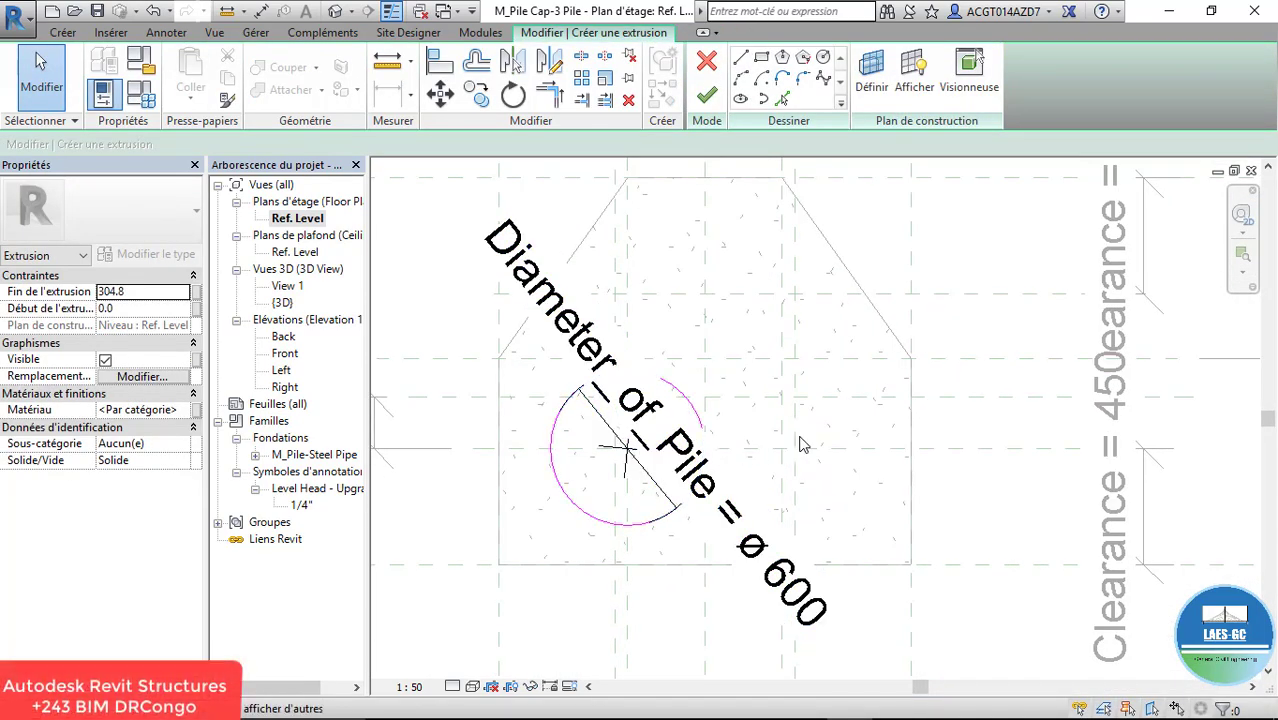
scroll(687, 376, down, 3)
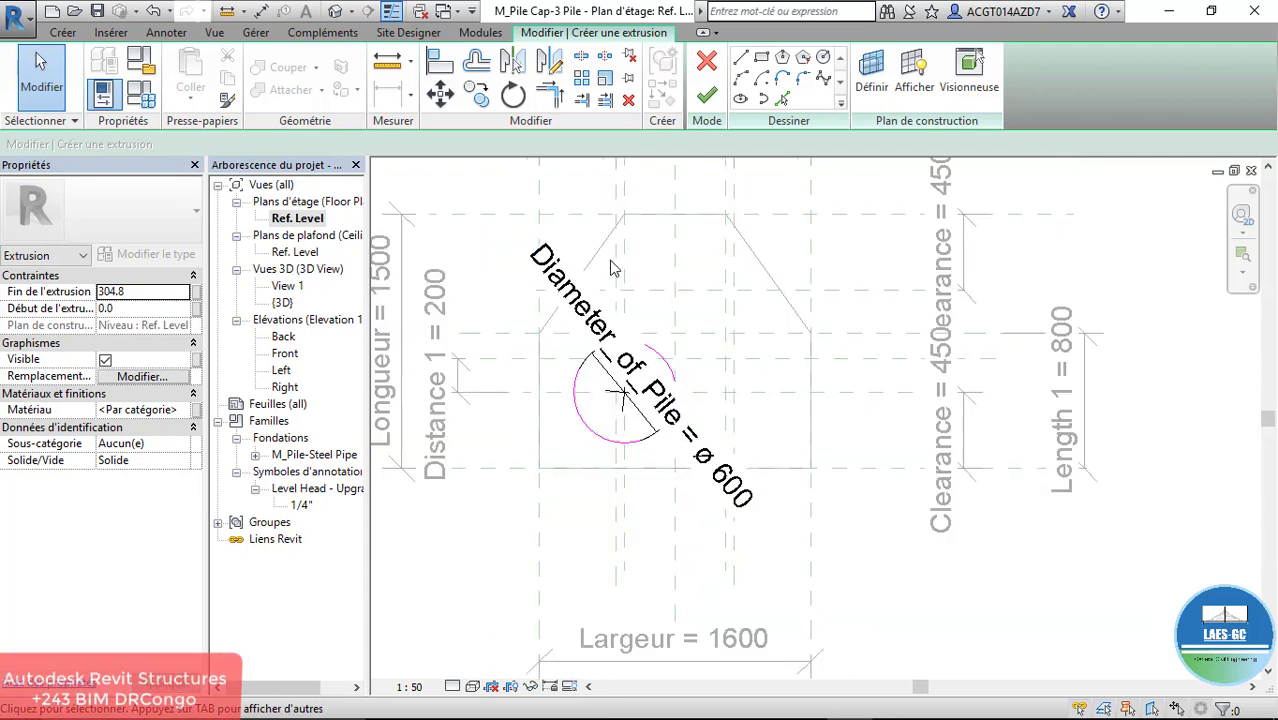
click(706, 95)
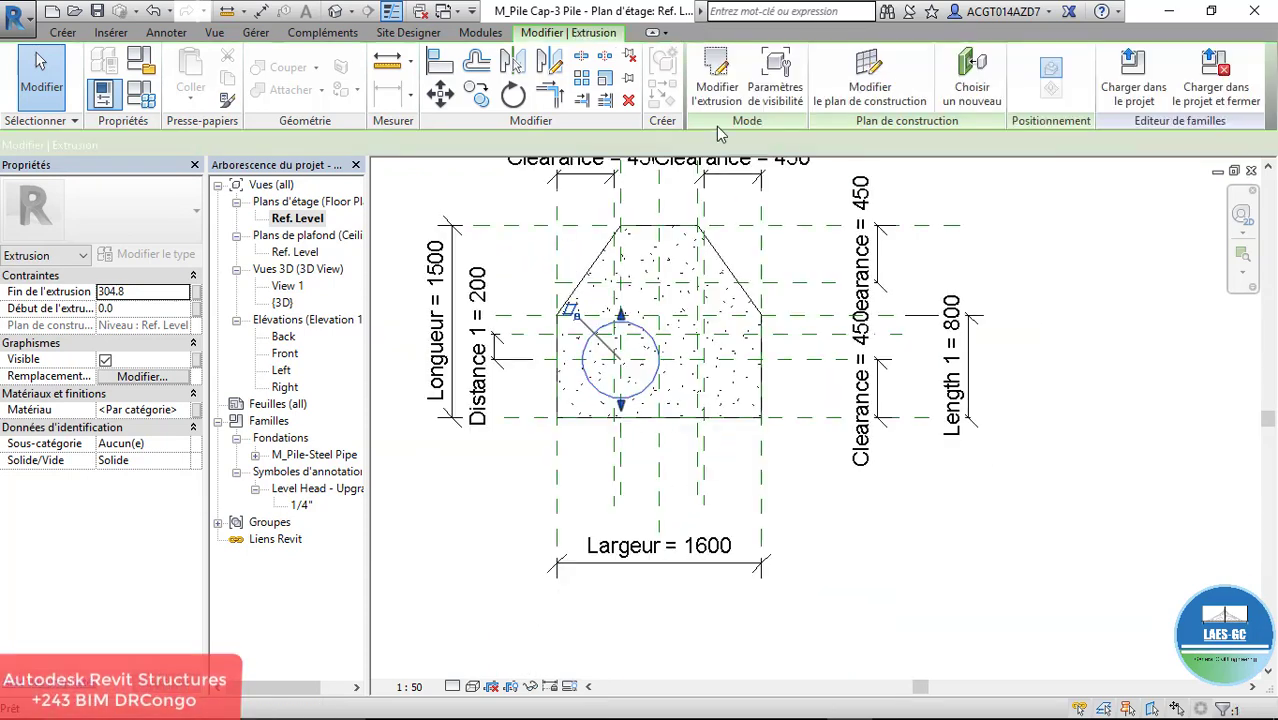
Step: Set the Largeur dimension below the pile cap plan to 2000
click(713, 551)
click(688, 553)
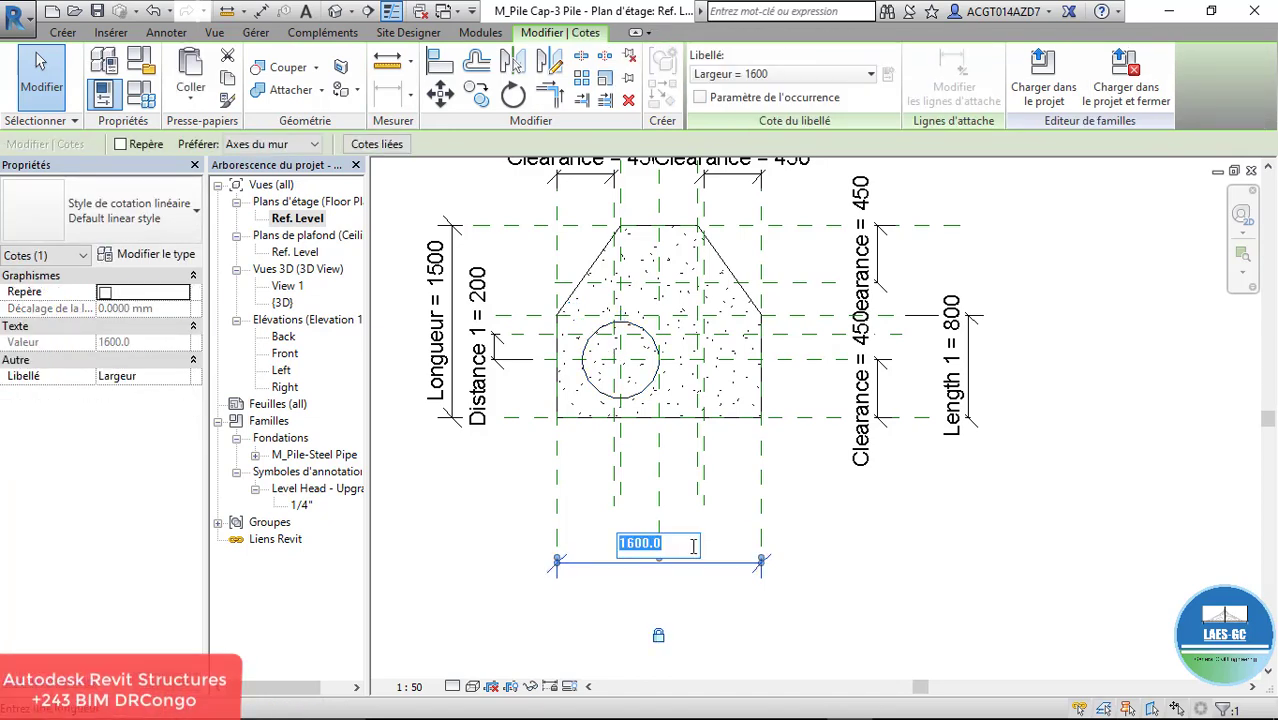
text(2000)
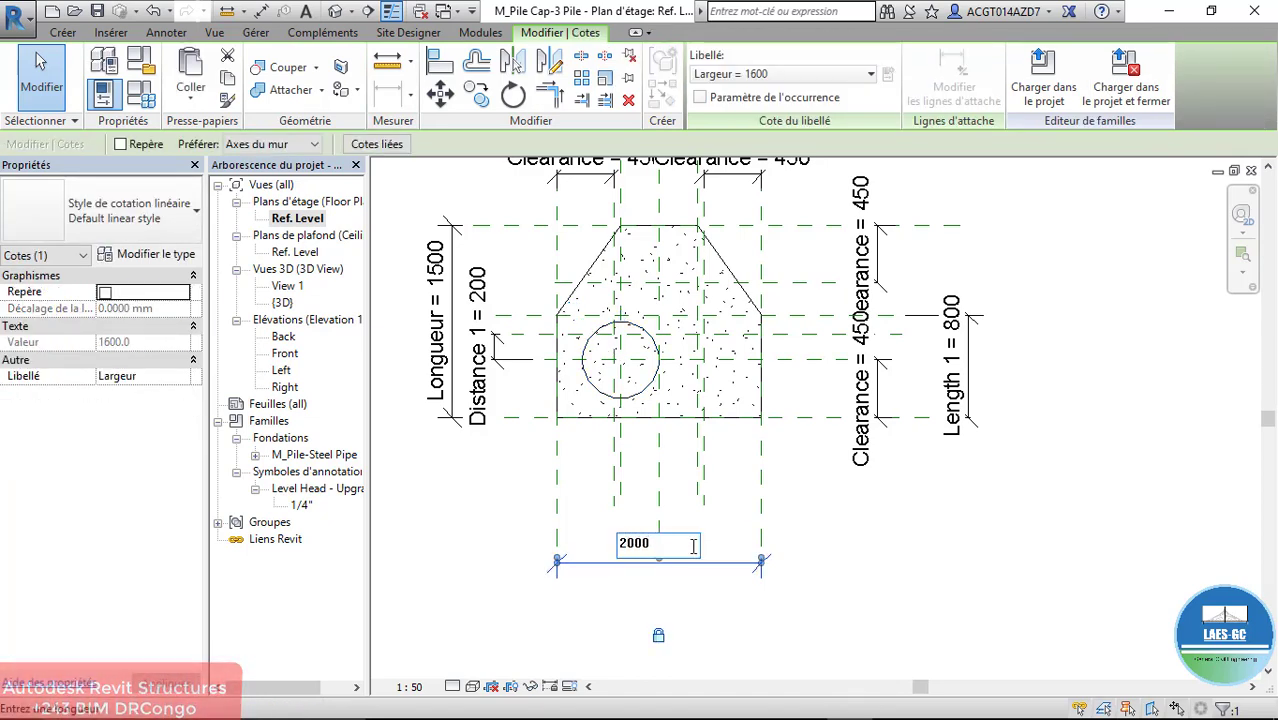
key(Return)
scroll(620, 335, up, 3)
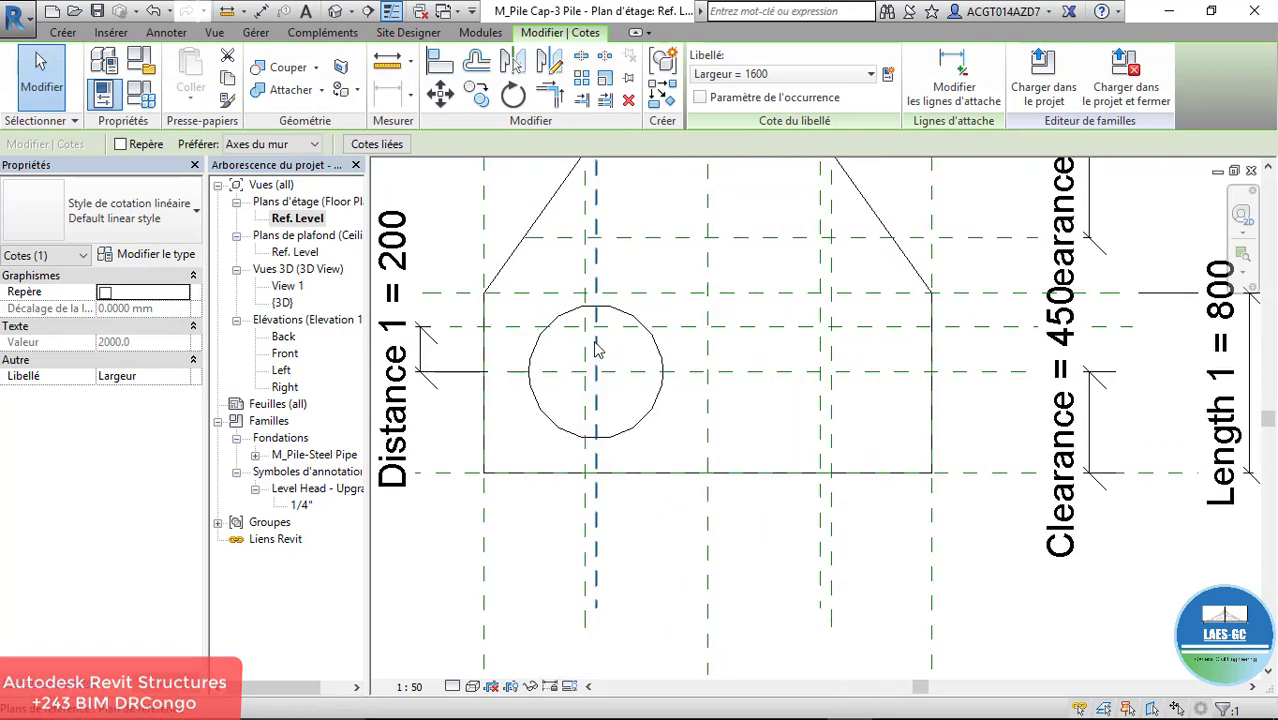
Step: Open the Front elevation to view the circular pile extrusion and leave it deselected
click(620, 332)
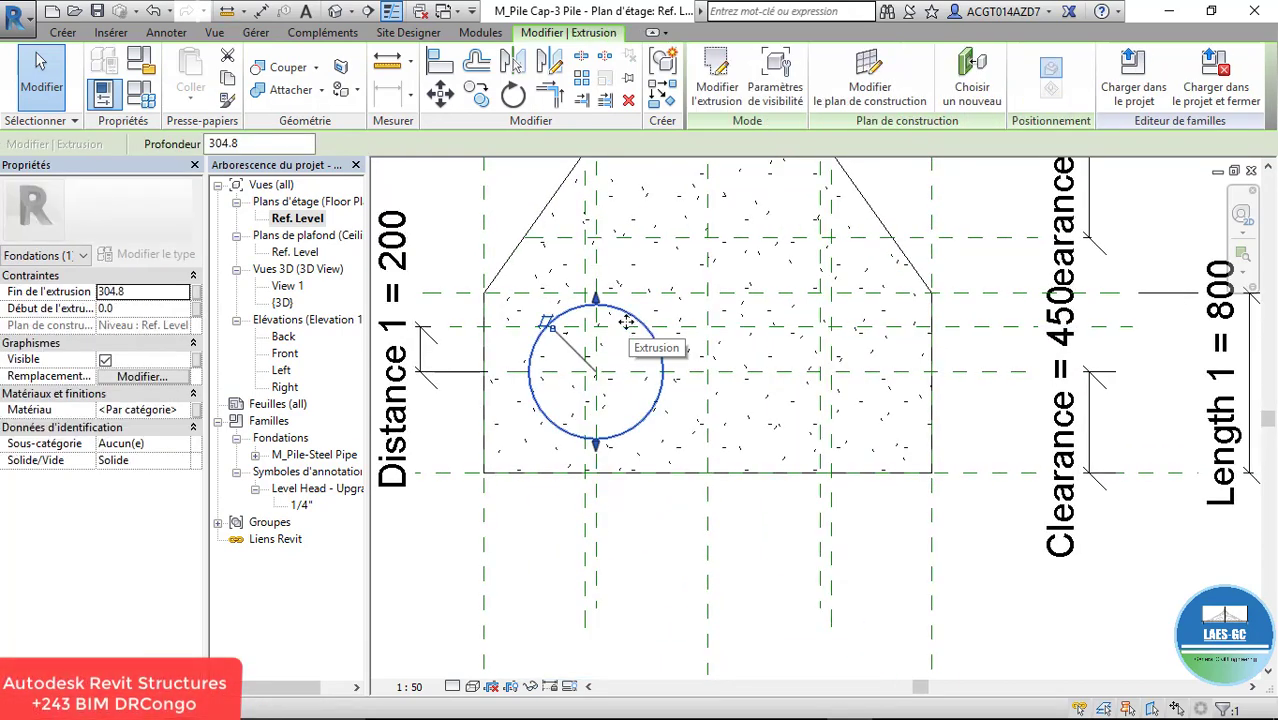
double_click(272, 353)
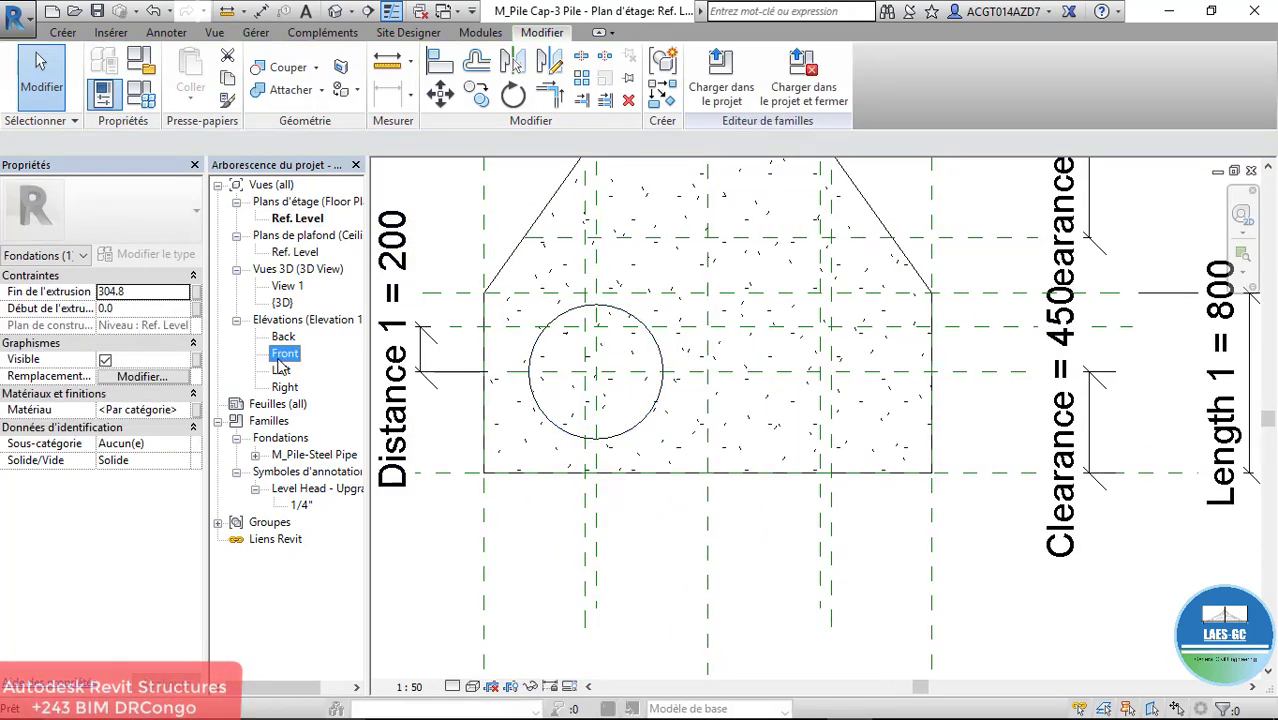
scroll(560, 284, down, 2)
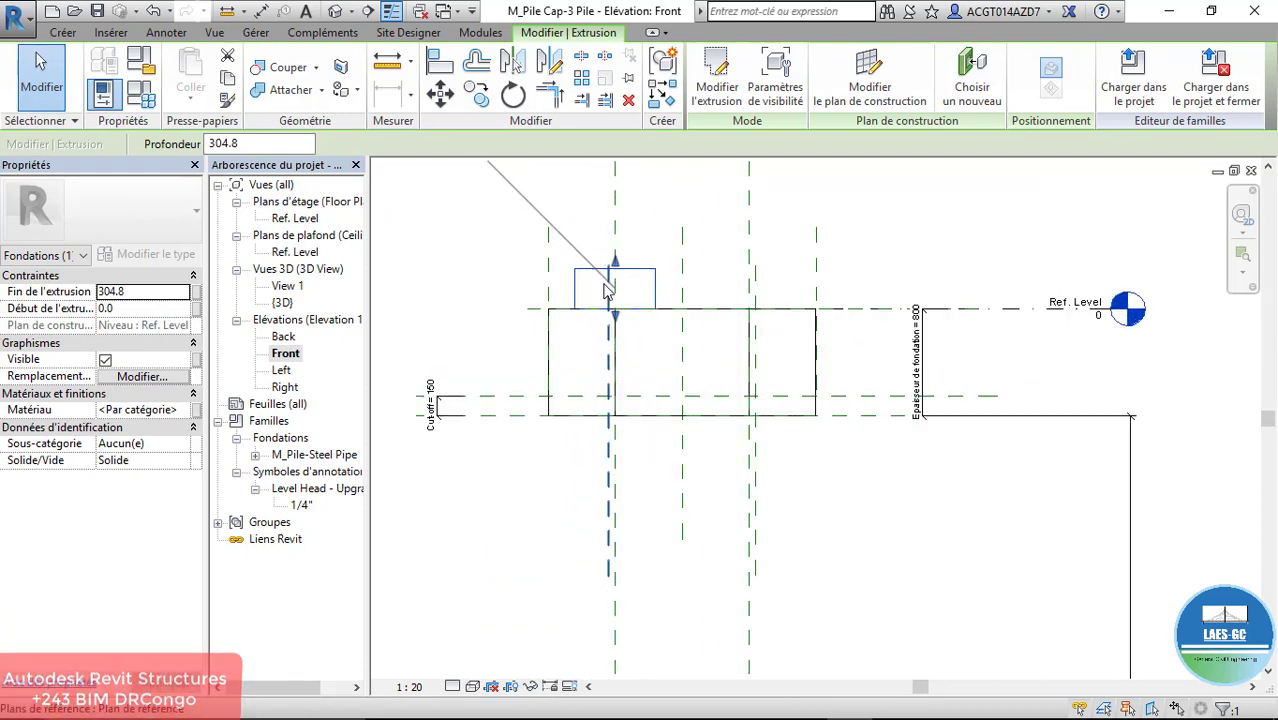
scroll(575, 240, down, 2)
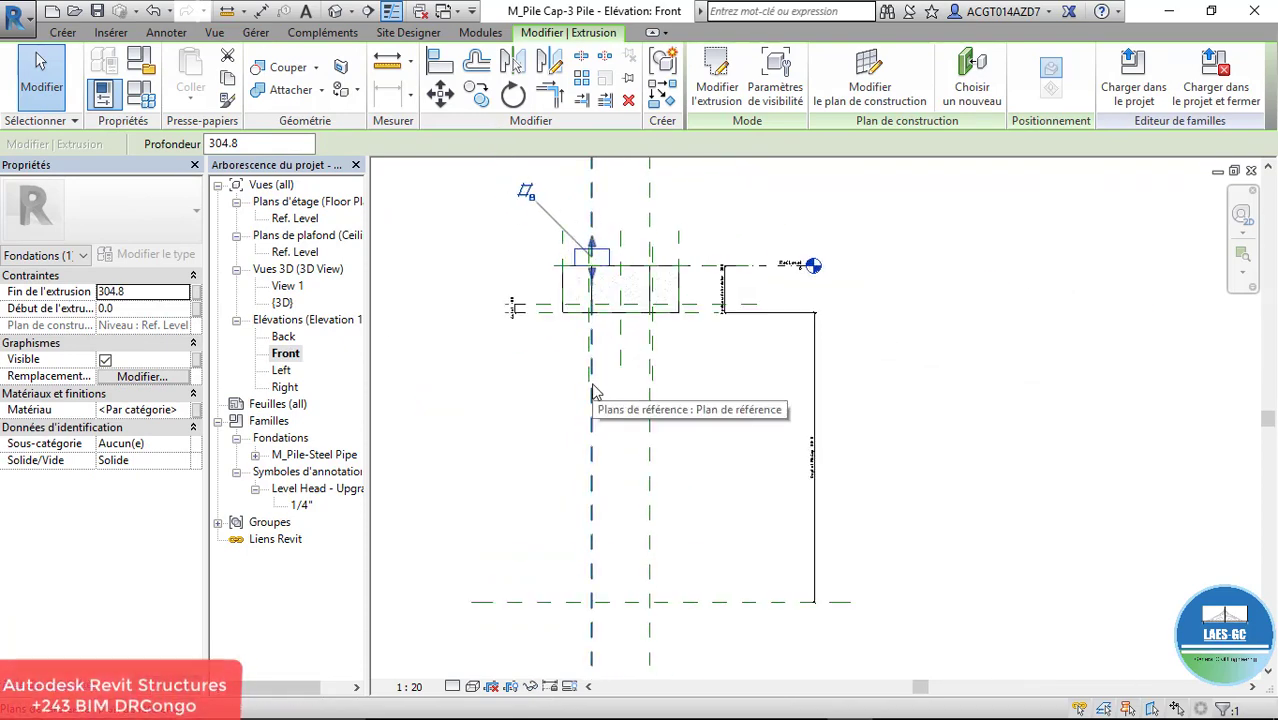
key(Escape)
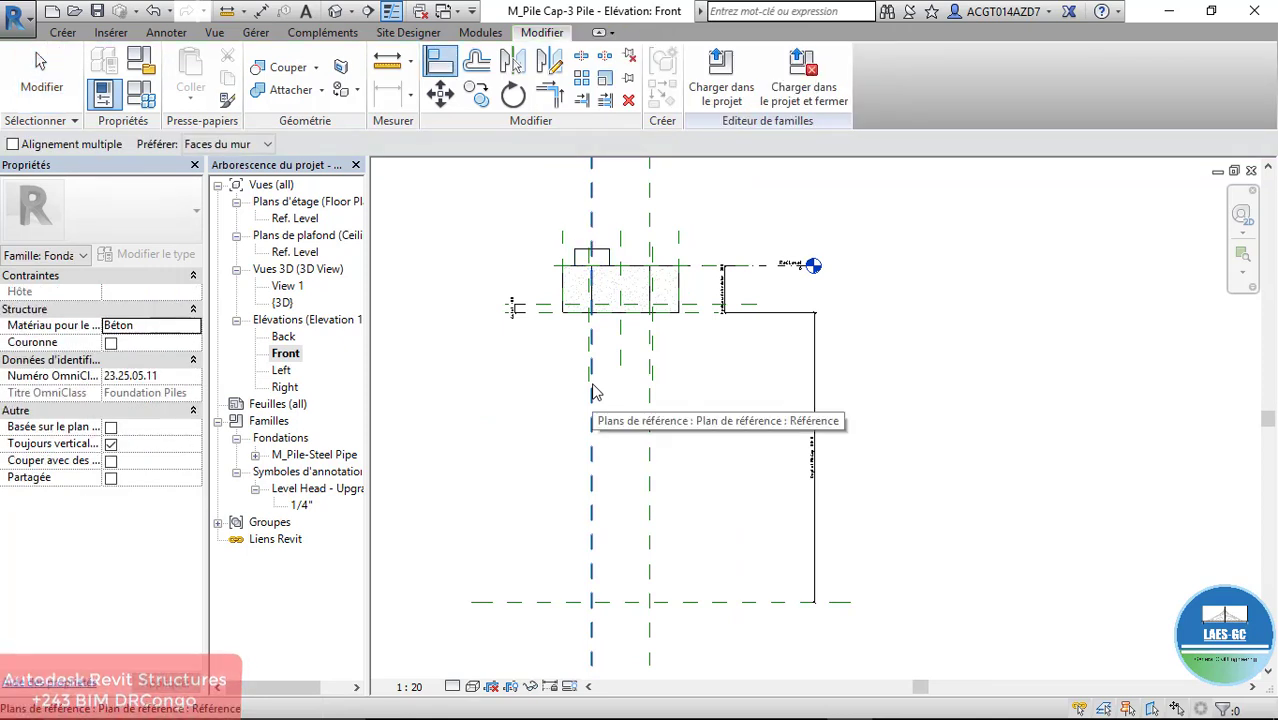
key(Escape)
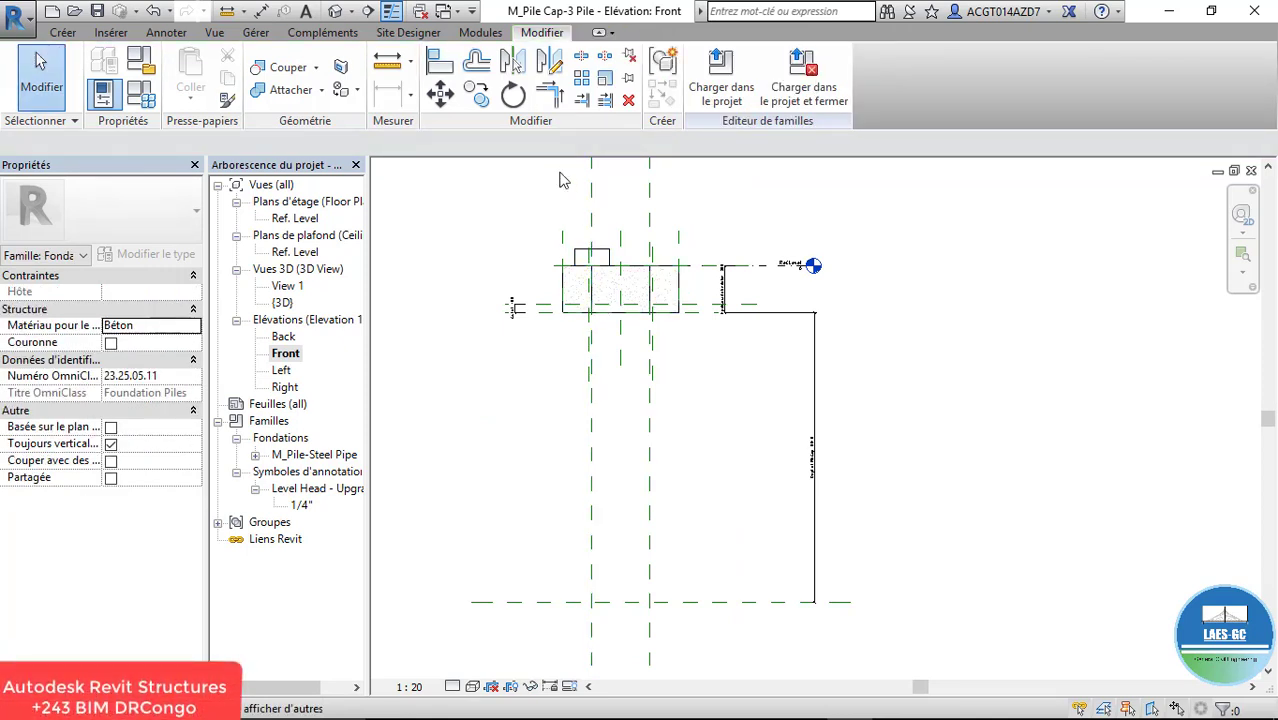
Step: Align the base of the pile extrusion with the lowest horizontal reference plane and lock the alignment
click(446, 70)
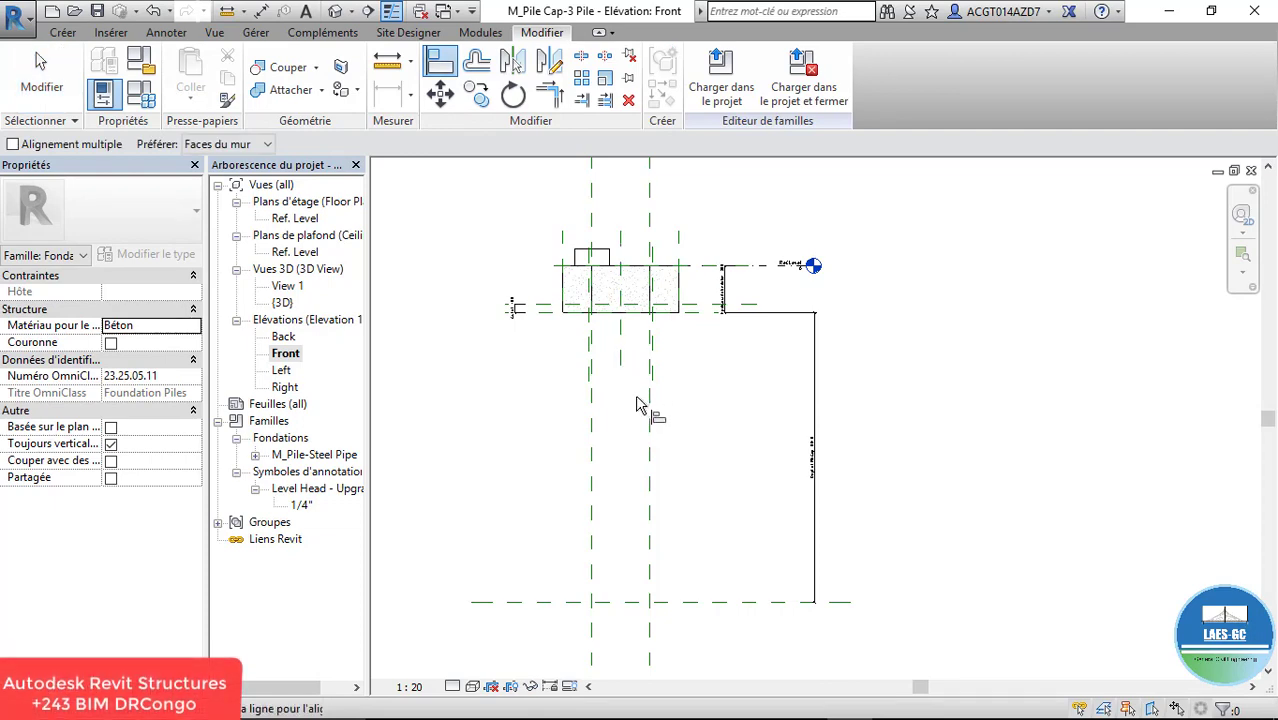
key(Escape)
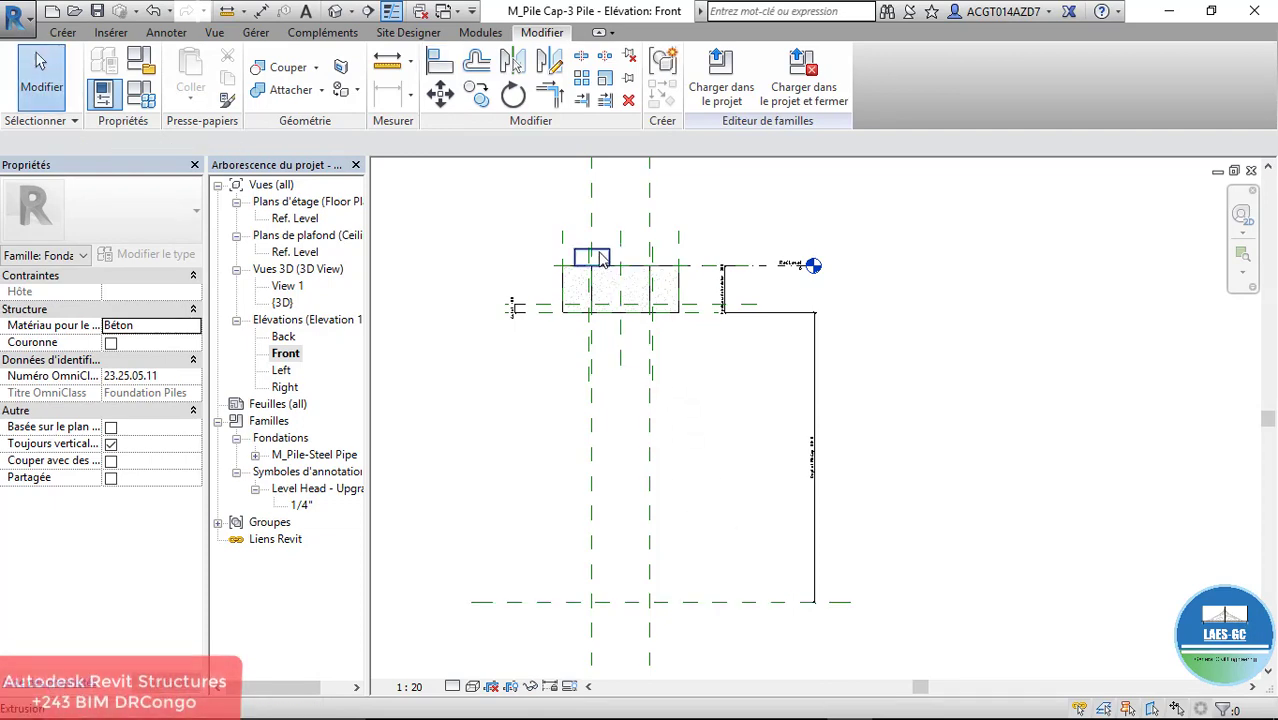
click(603, 261)
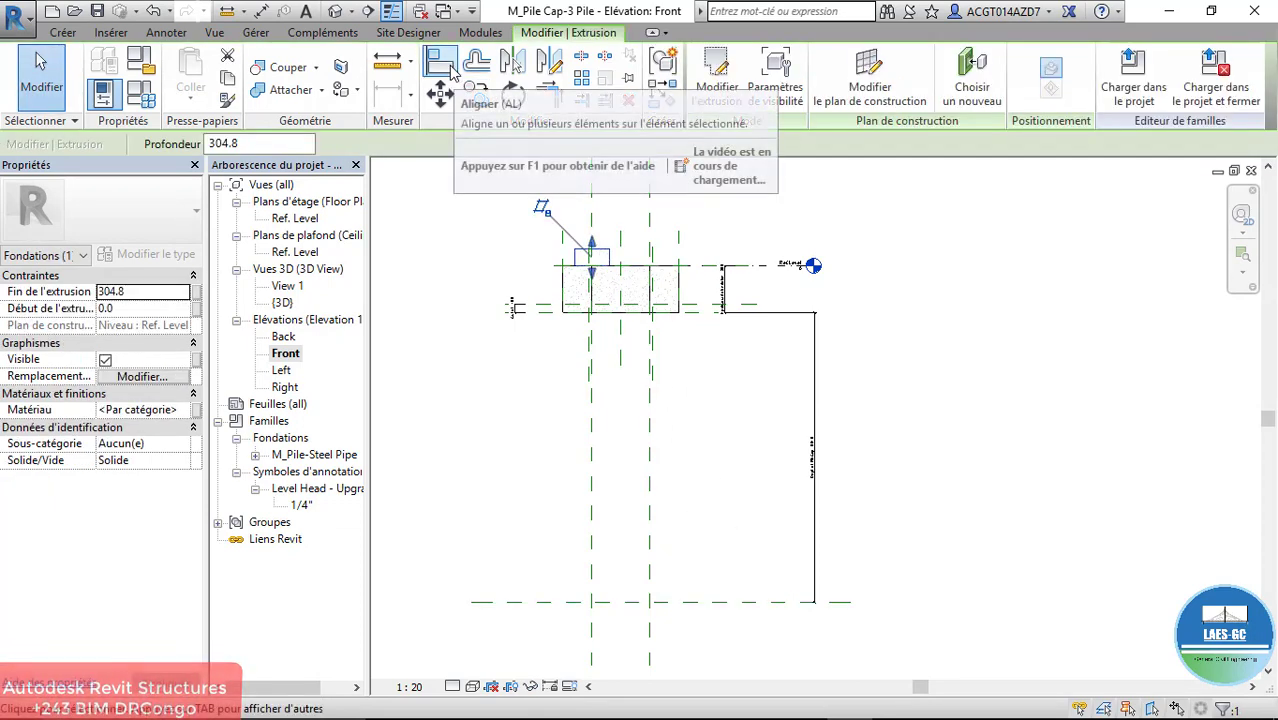
click(440, 64)
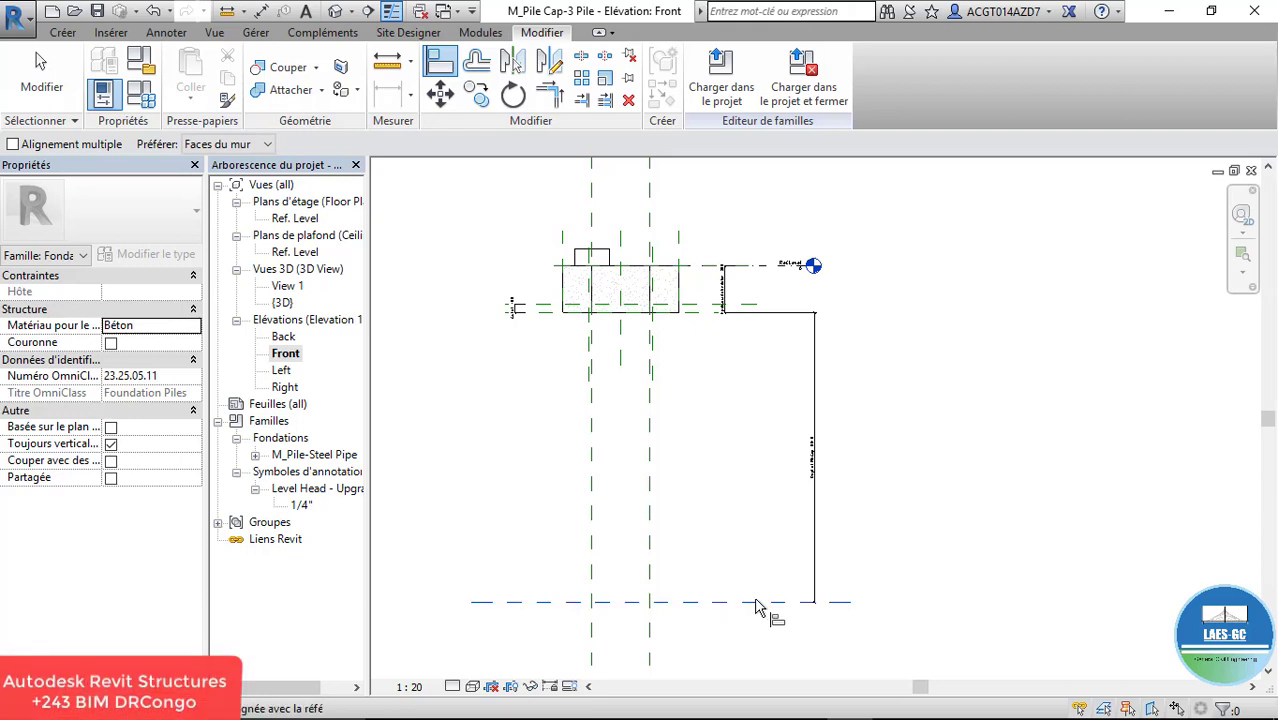
scroll(612, 290, up, 2)
click(595, 228)
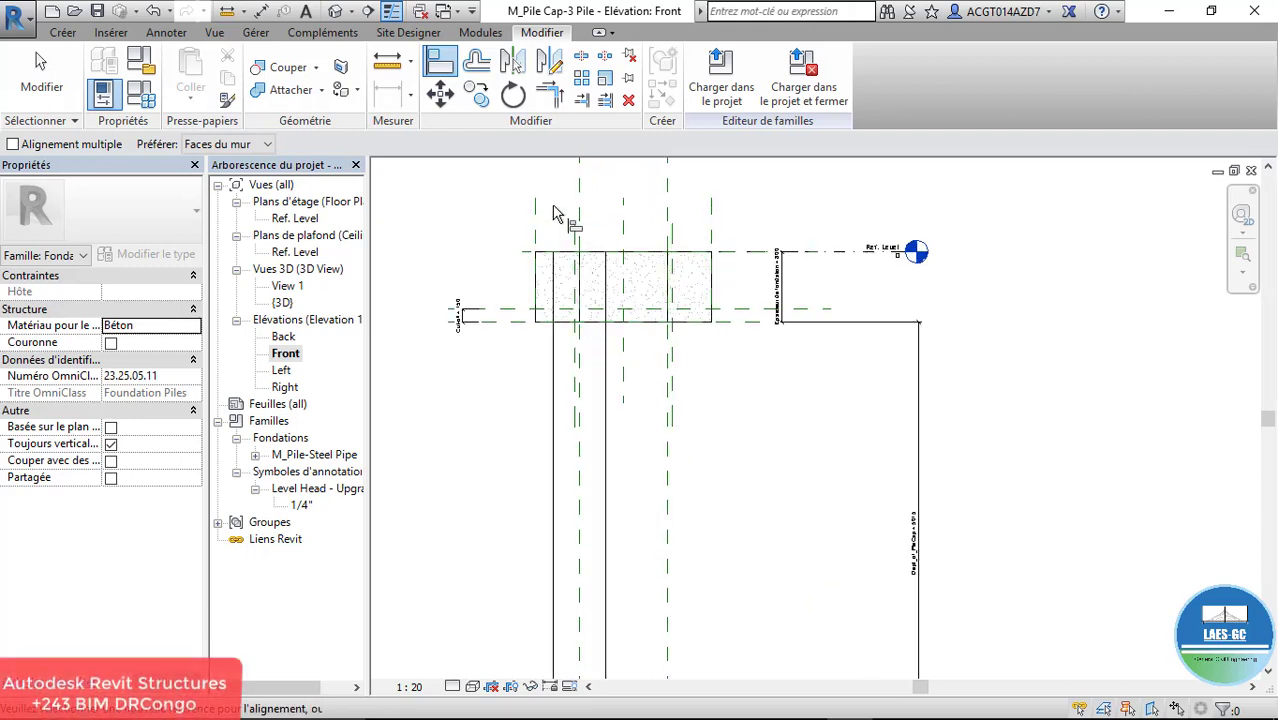
scroll(560, 212, down, 2)
scroll(568, 486, up, 2)
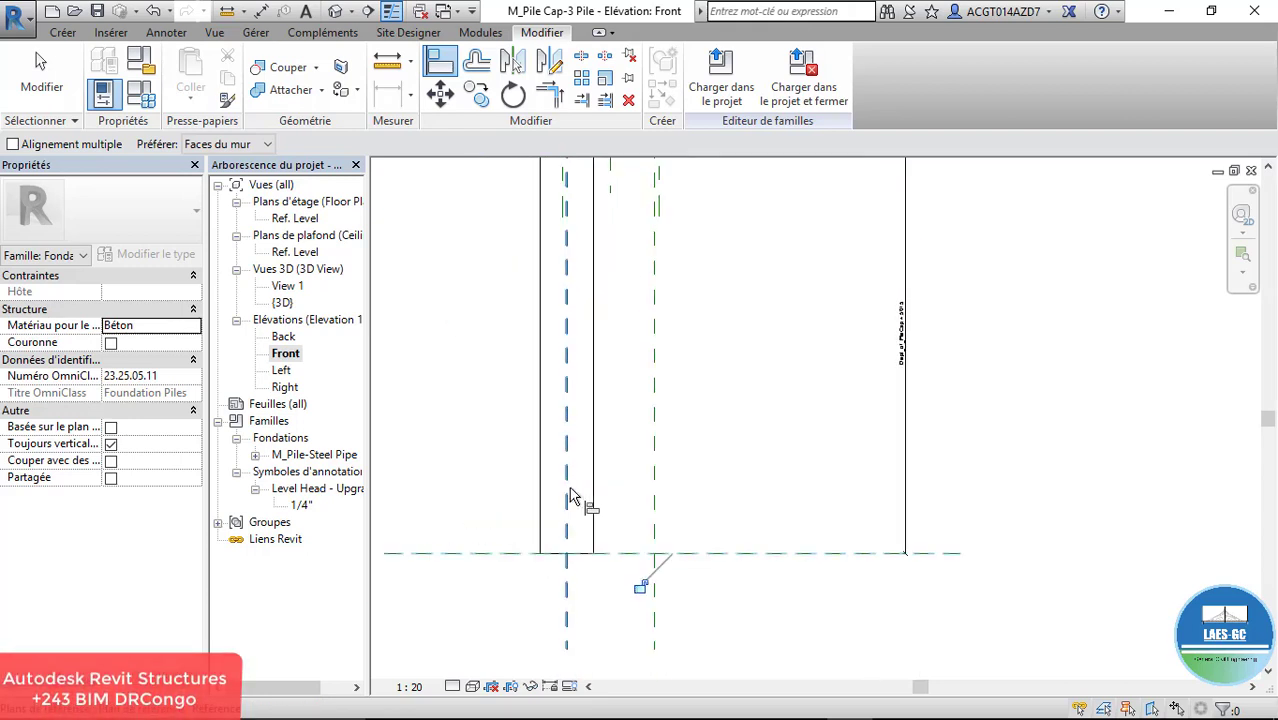
click(641, 589)
scroll(642, 614, down, 2)
scroll(600, 425, up, 2)
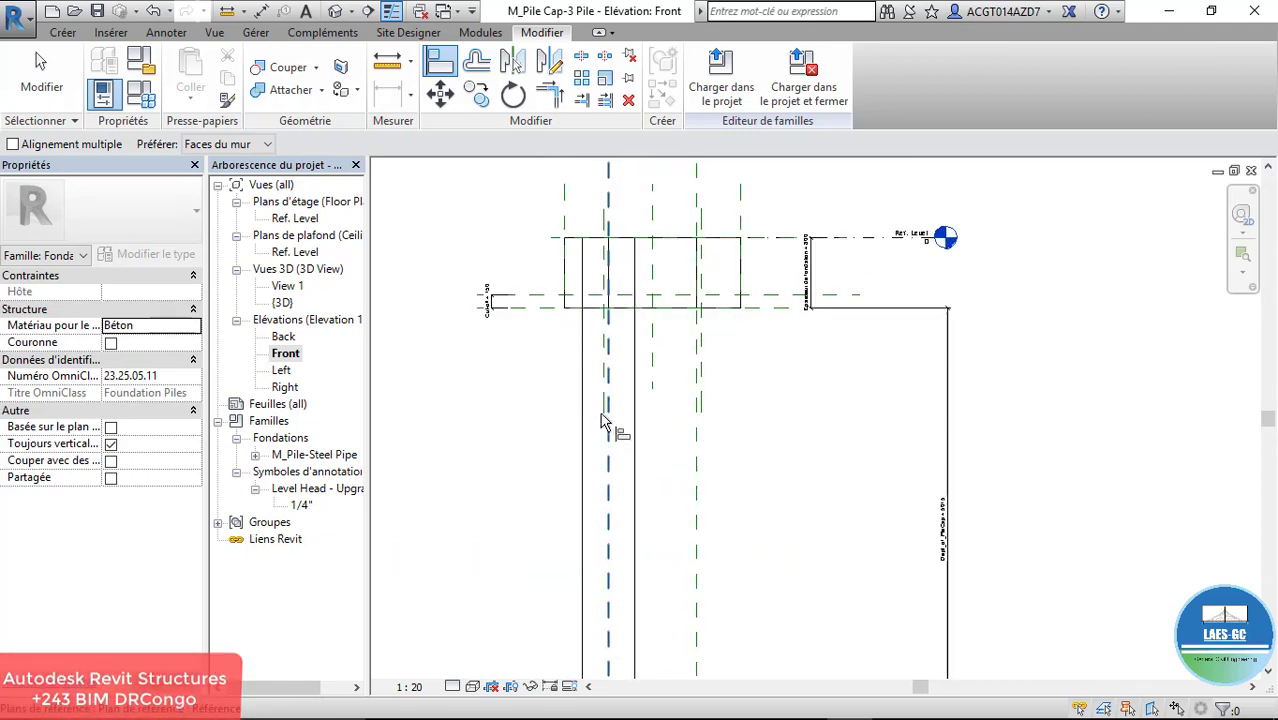
key(Escape)
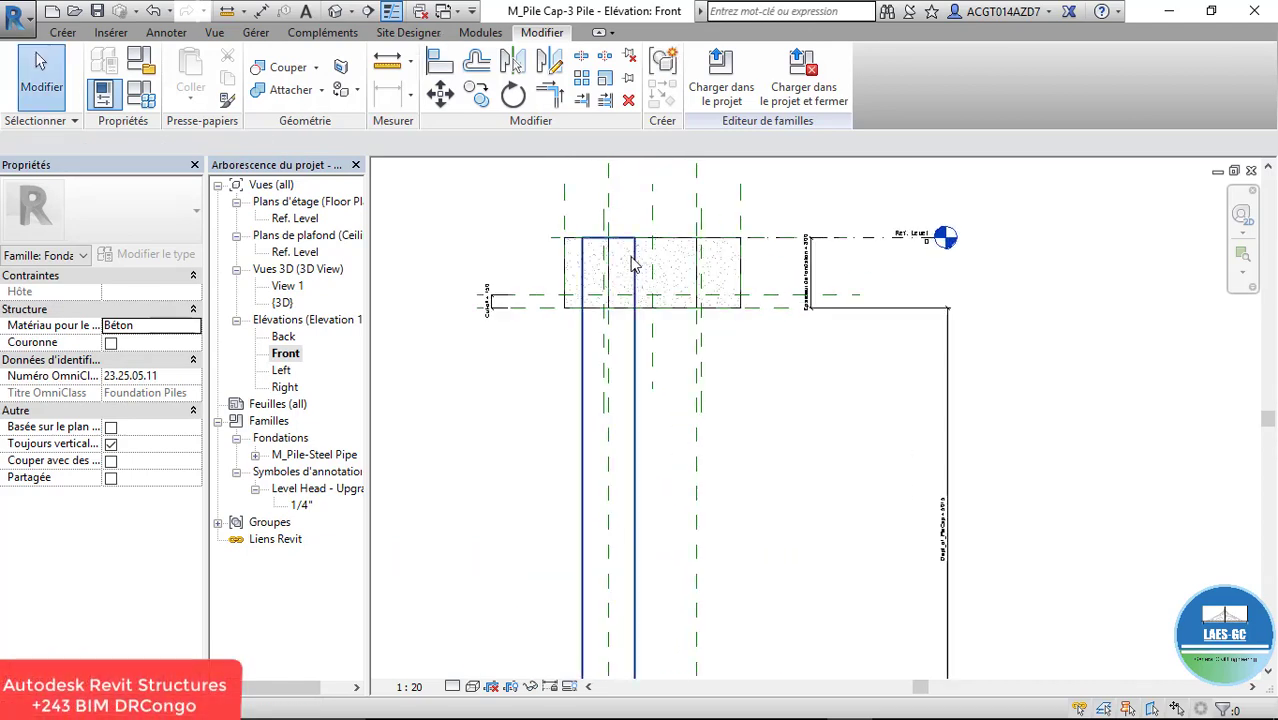
Step: Stretch the top of the pile extrusion down to the Cut-off reference plane, starting the extrusion at -650
click(632, 264)
scroll(595, 220, up, 2)
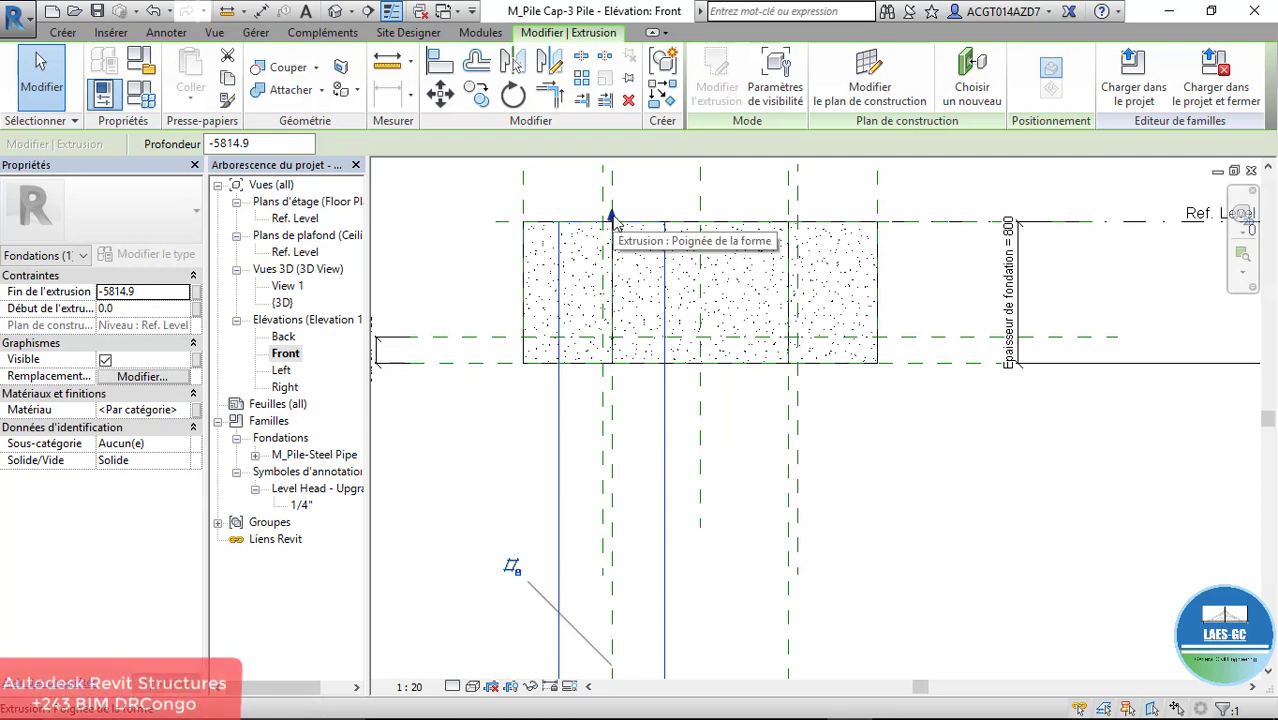
drag(610, 218, 622, 345)
scroll(622, 345, down, 1)
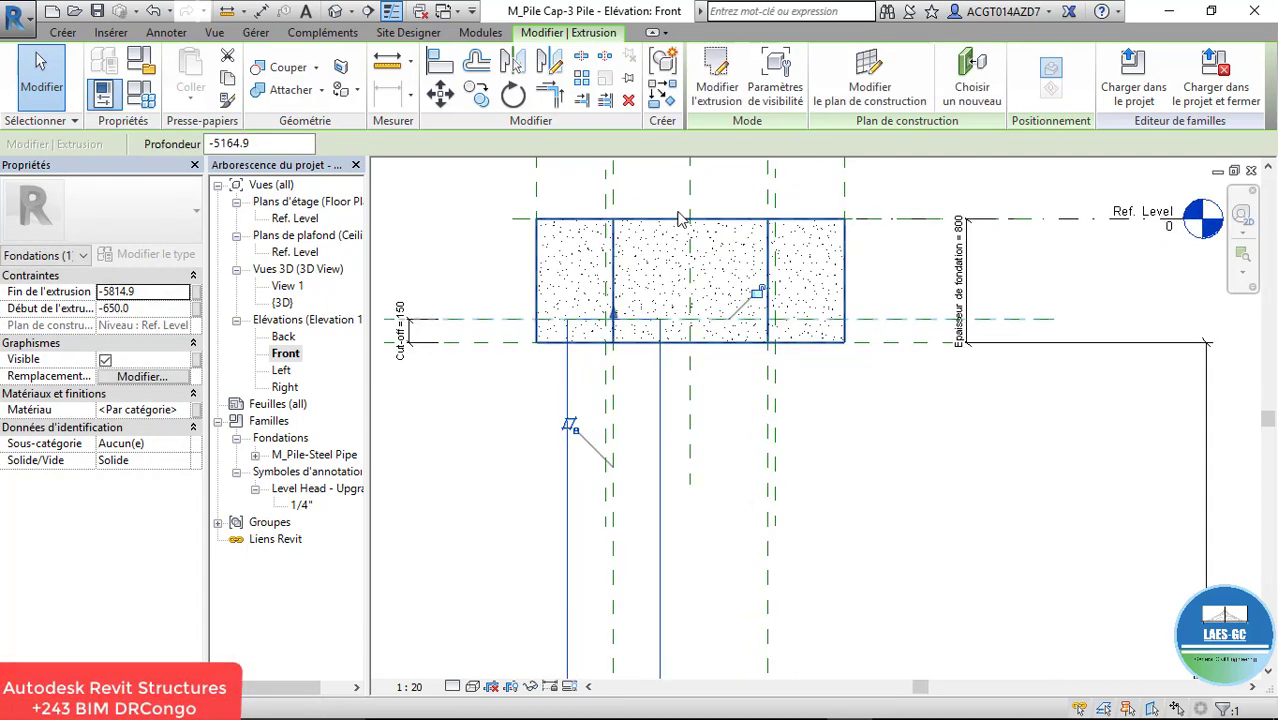
Step: Align the top face of the pile with the Cut-off reference plane and lock the alignment
click(440, 62)
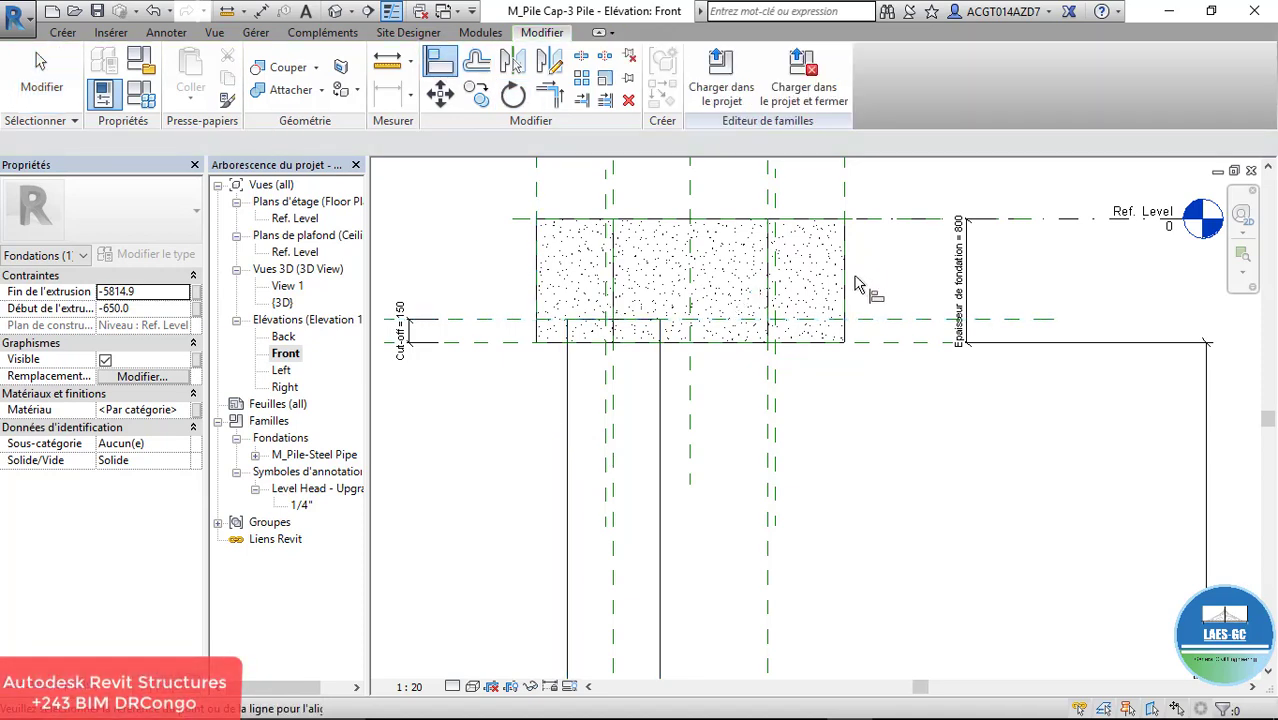
click(858, 325)
click(640, 320)
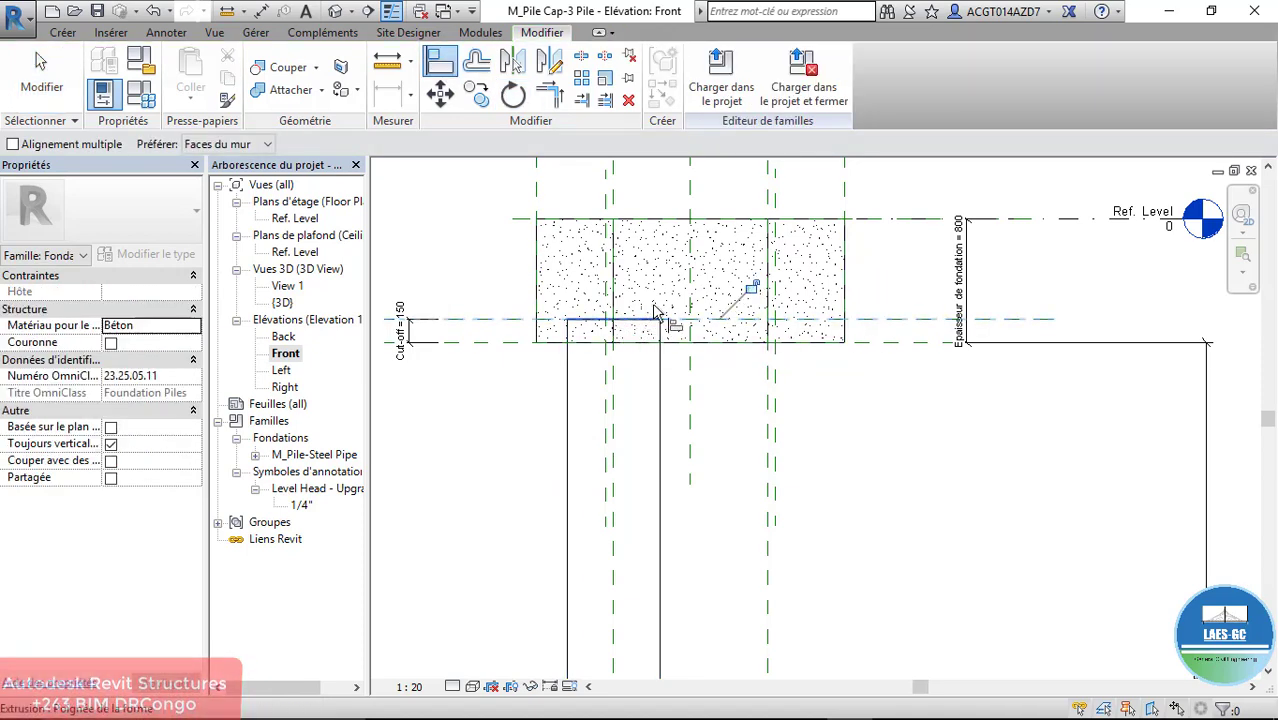
click(752, 290)
scroll(665, 277, down, 5)
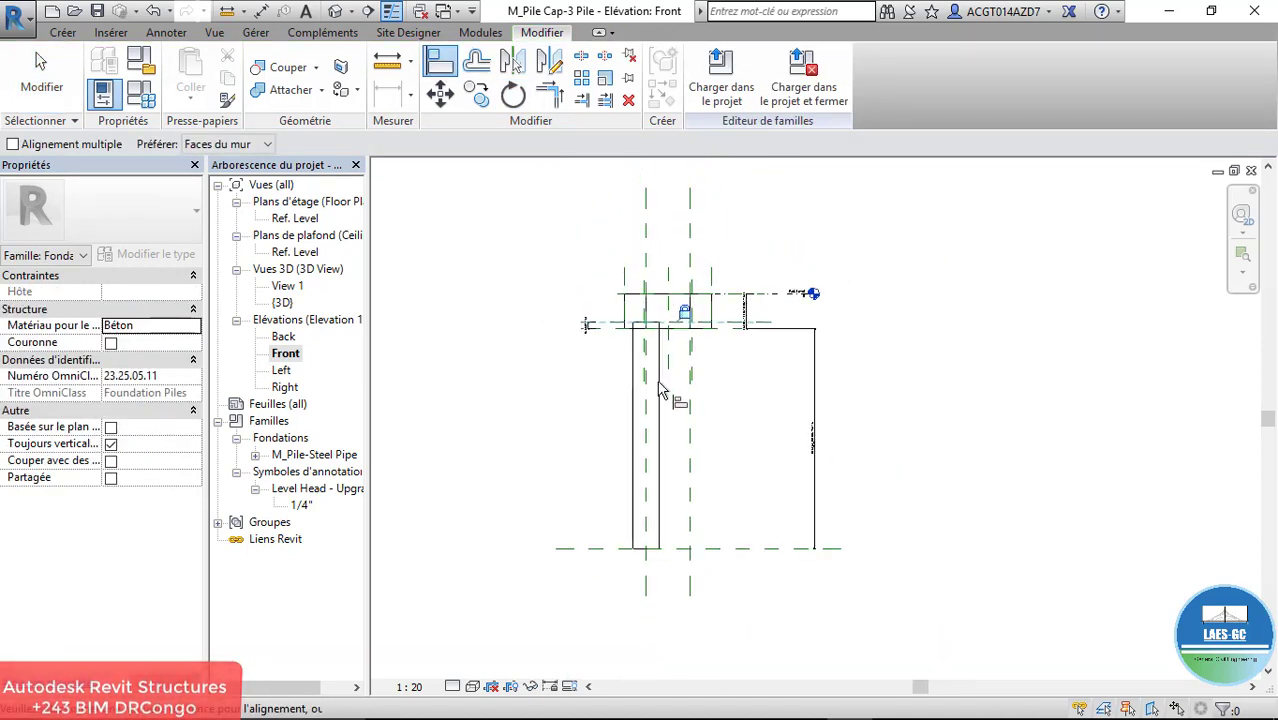
Step: Inspect the pile beneath the cap in the 3D view and return to the Front elevation
click(336, 11)
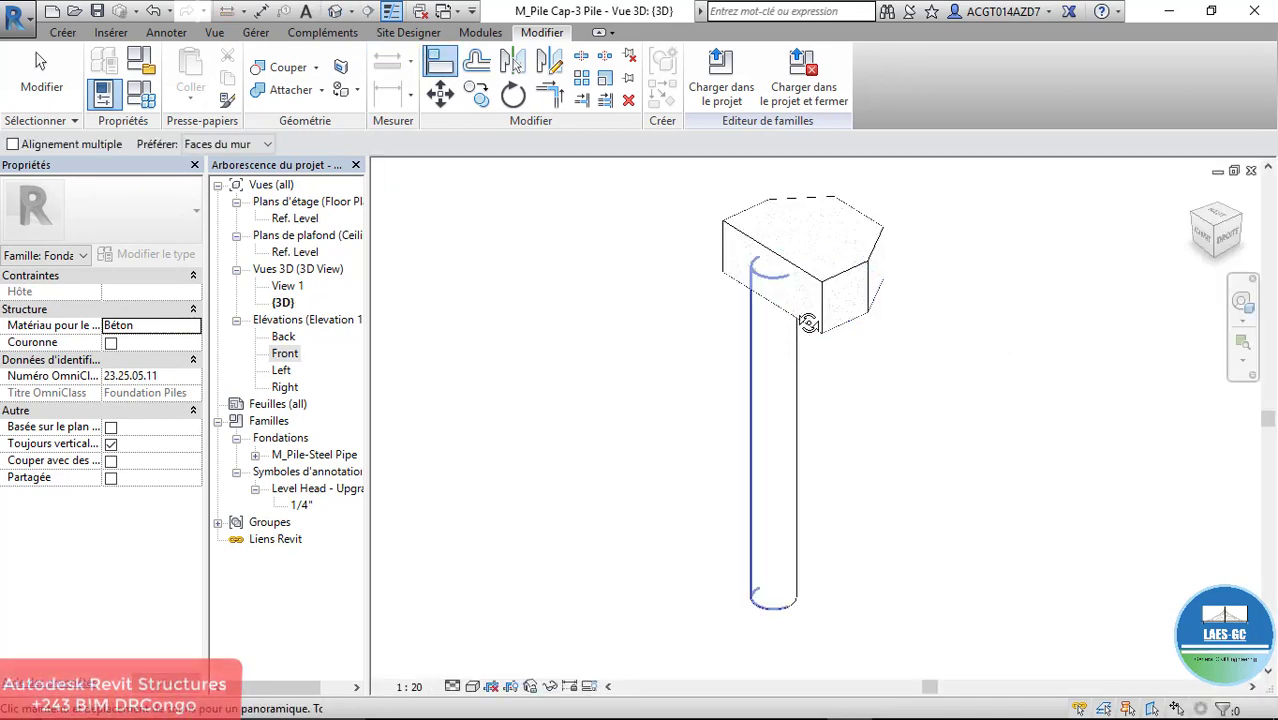
shift+middle_drag(808, 322, 862, 222)
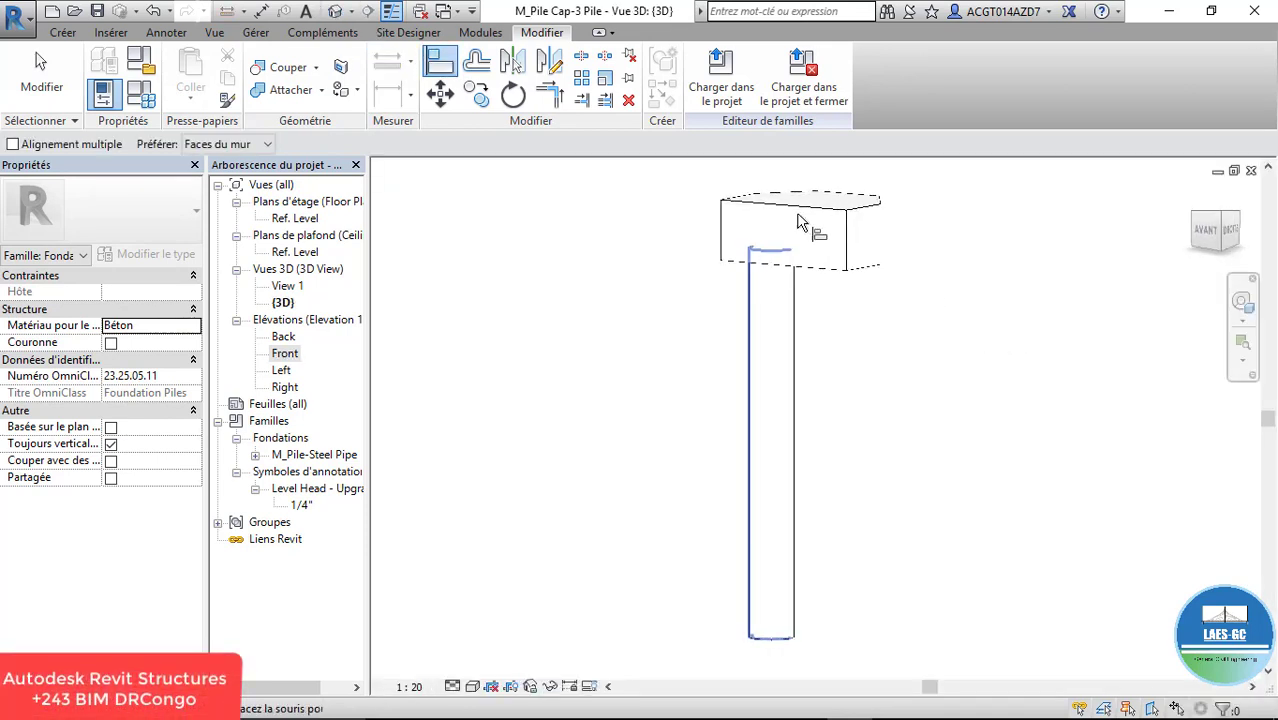
double_click(294, 356)
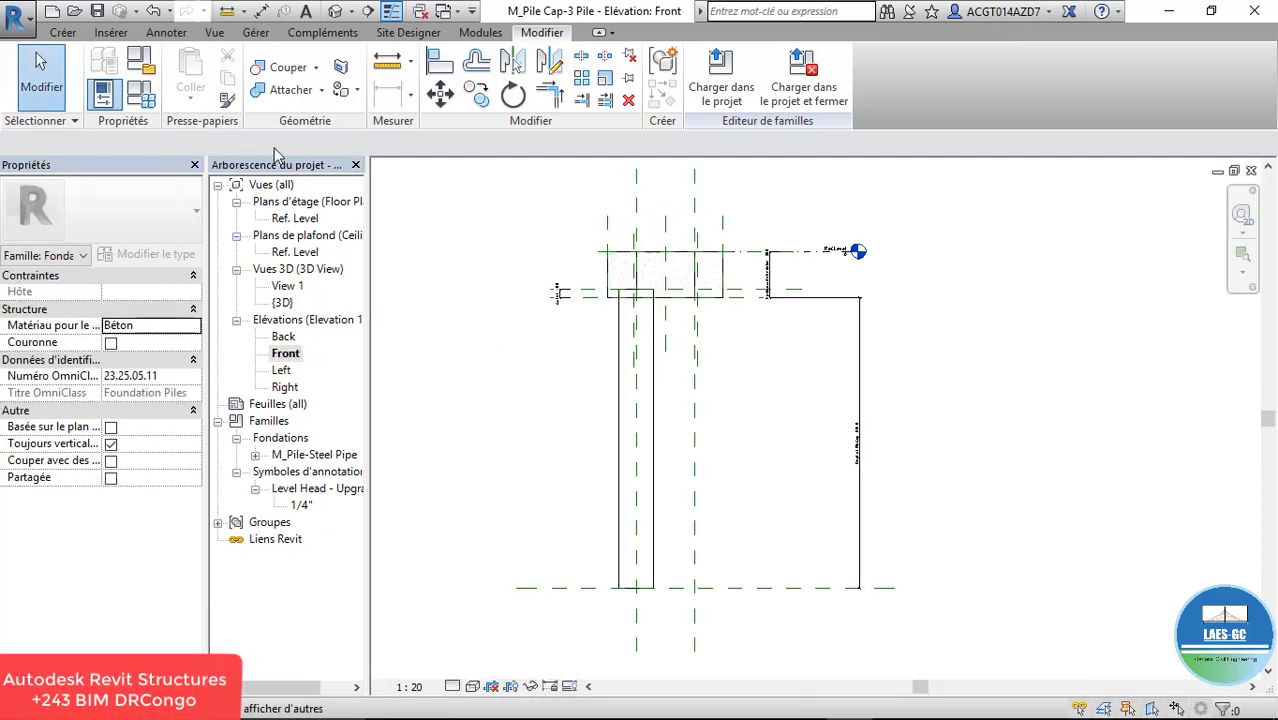
Step: Set Dept_of_PileCap to 10000 in the family types, apply it and close the dialog
click(145, 90)
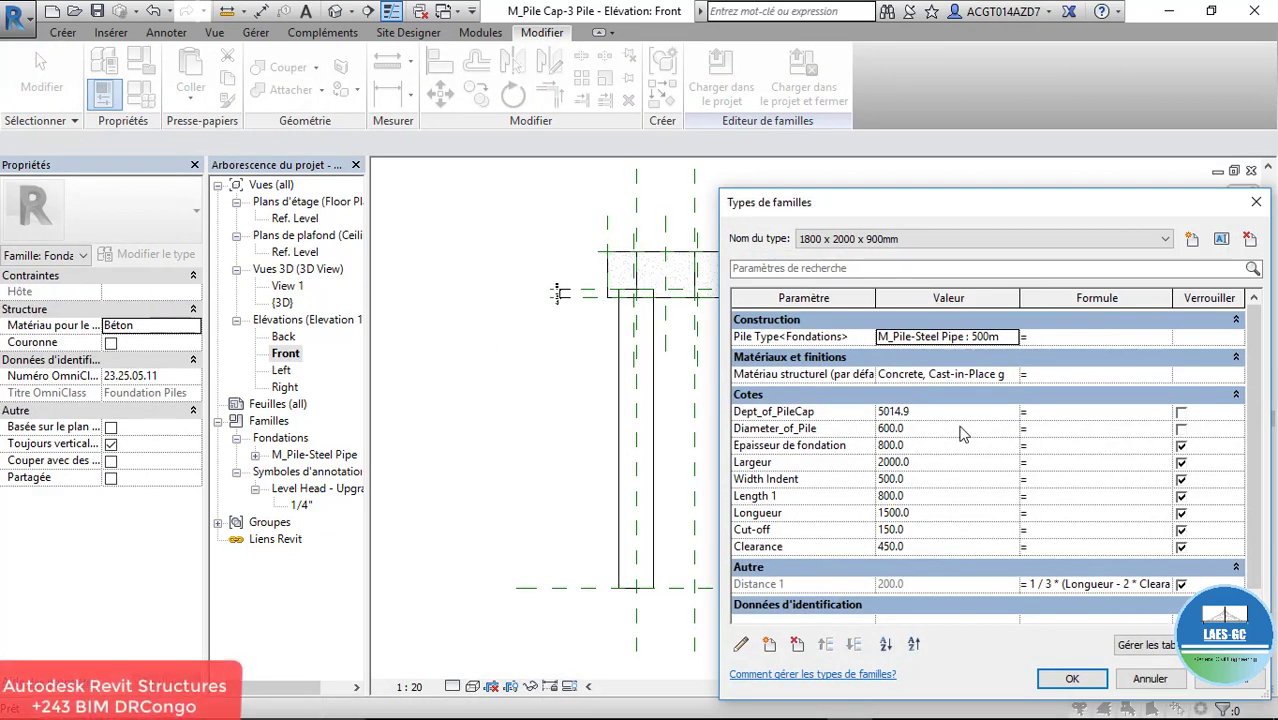
click(932, 413)
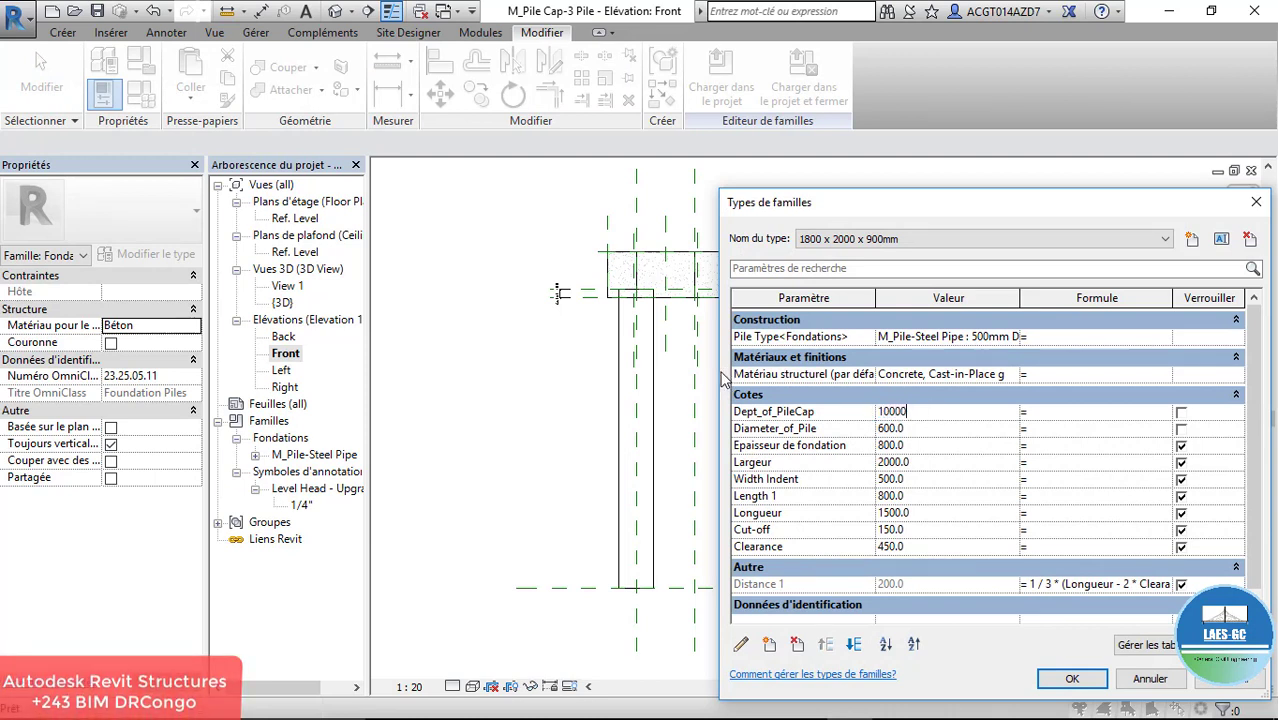
text(10000)
key(Return)
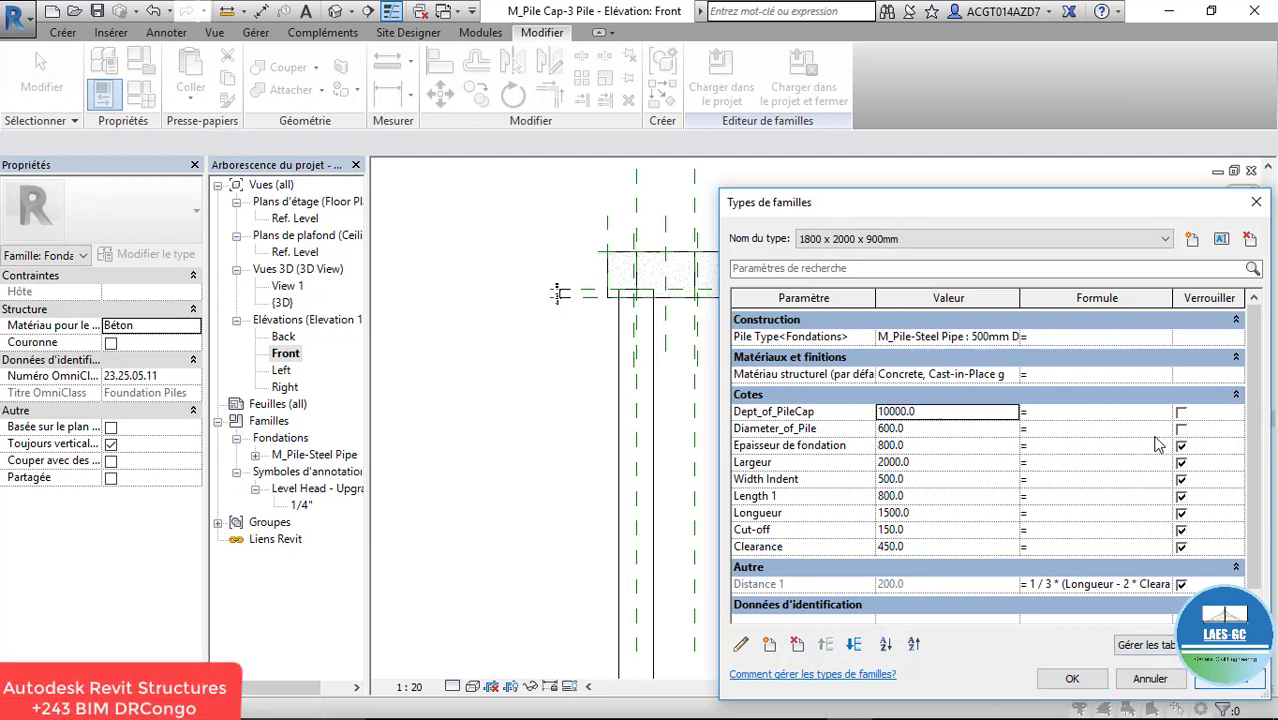
drag(1047, 209, 375, 155)
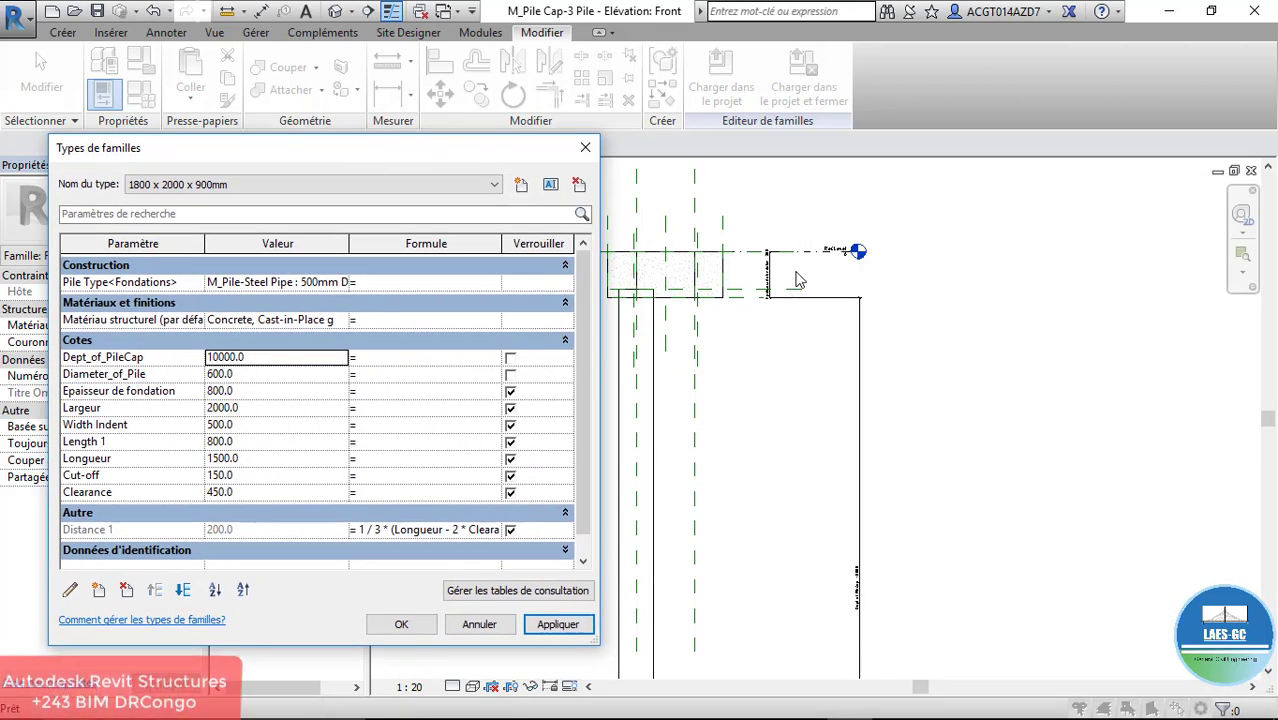
click(293, 360)
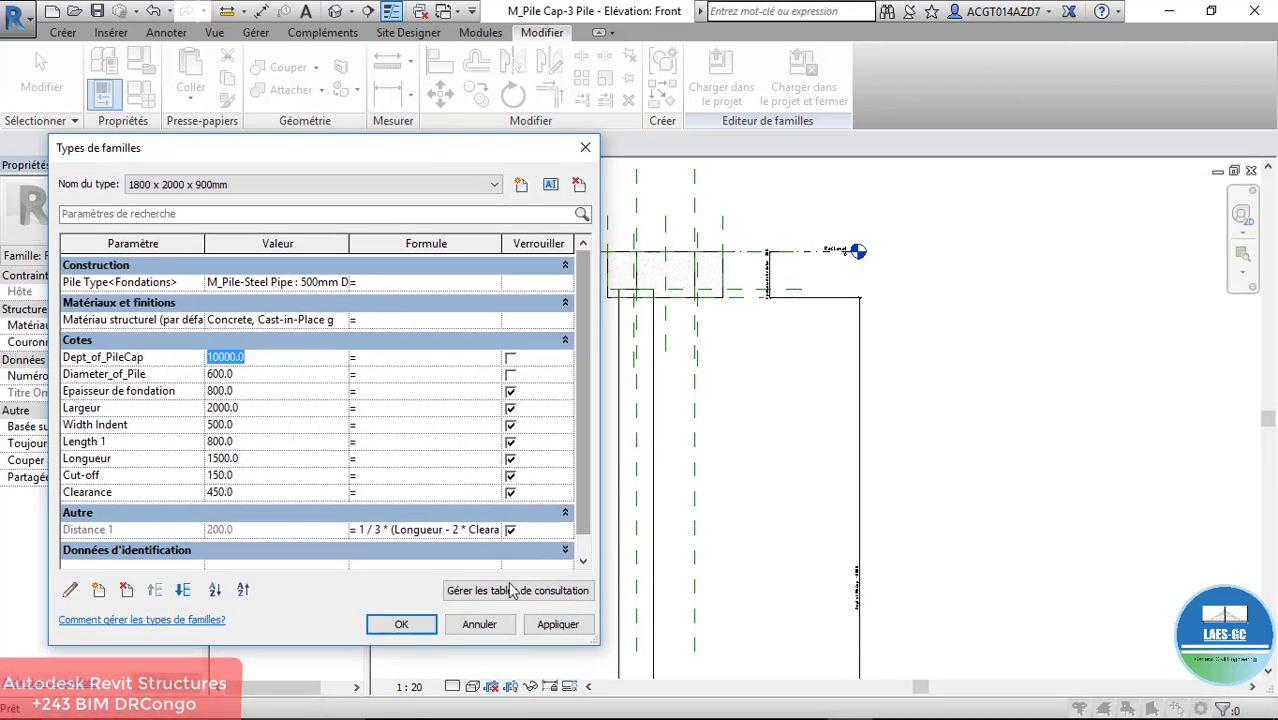
click(562, 624)
click(408, 624)
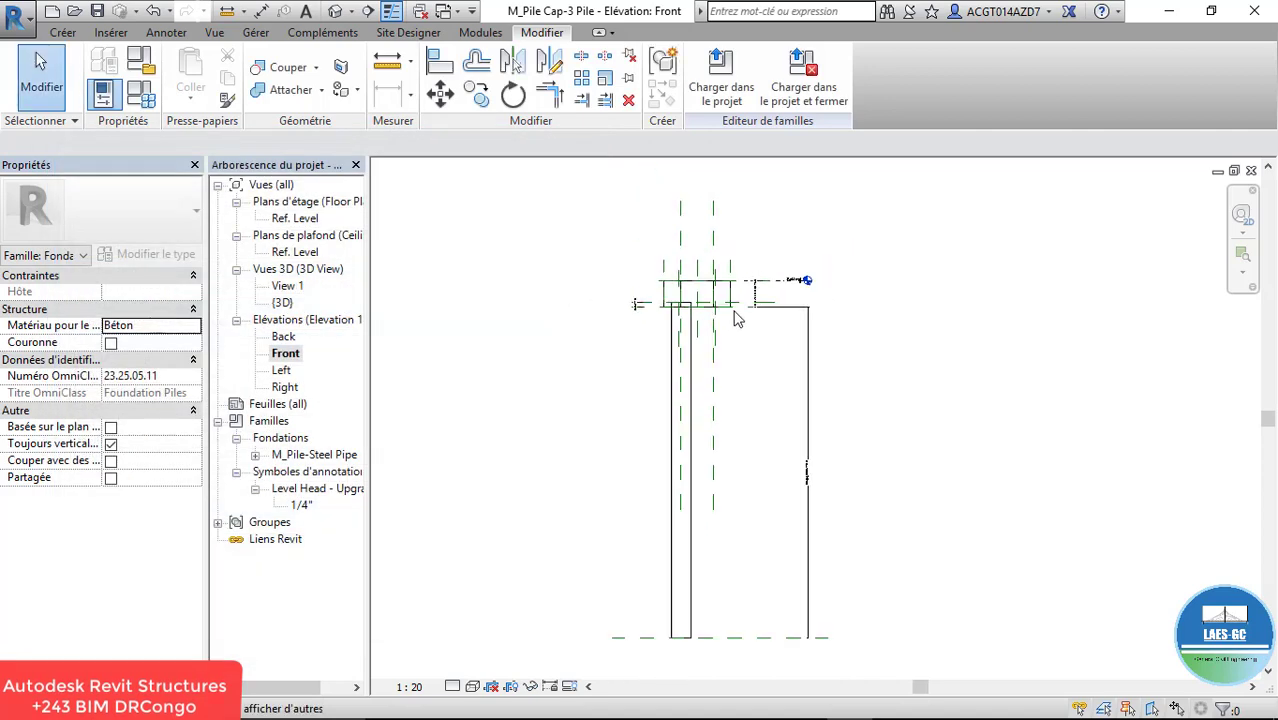
scroll(737, 318, down, 1)
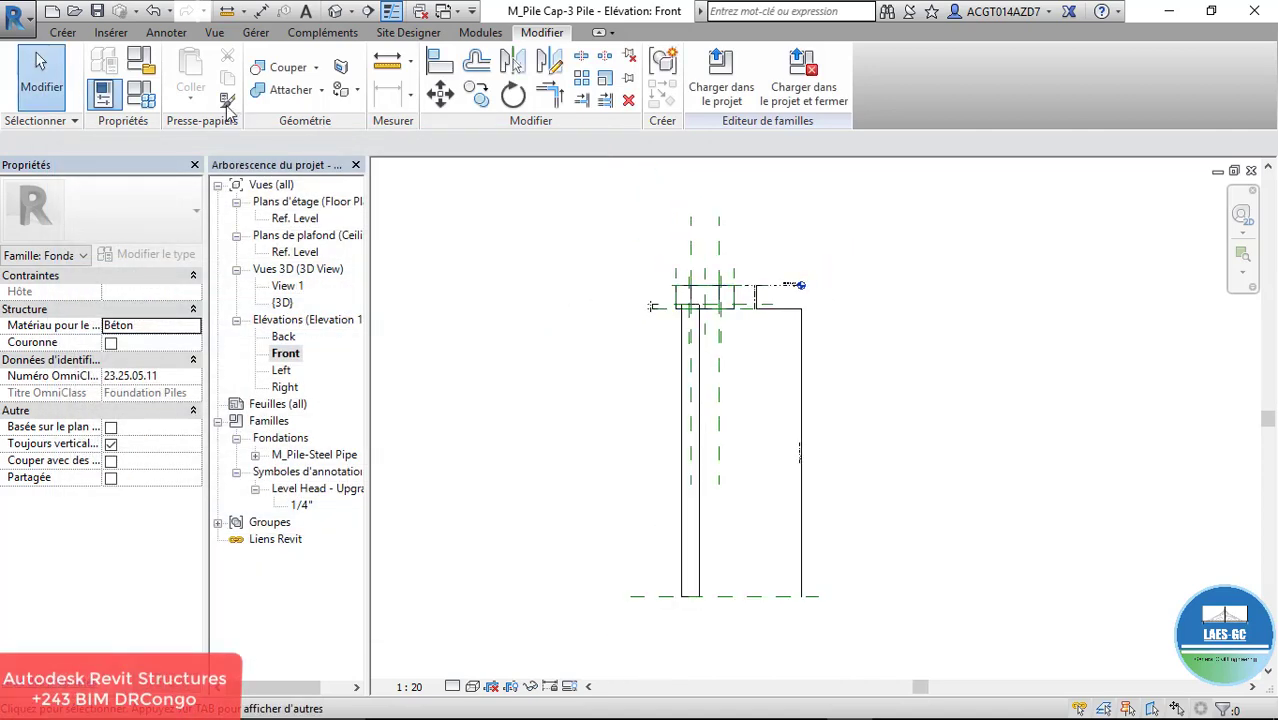
Step: Set Dept_of_PileCap to 15000 in the family types and apply it
click(141, 94)
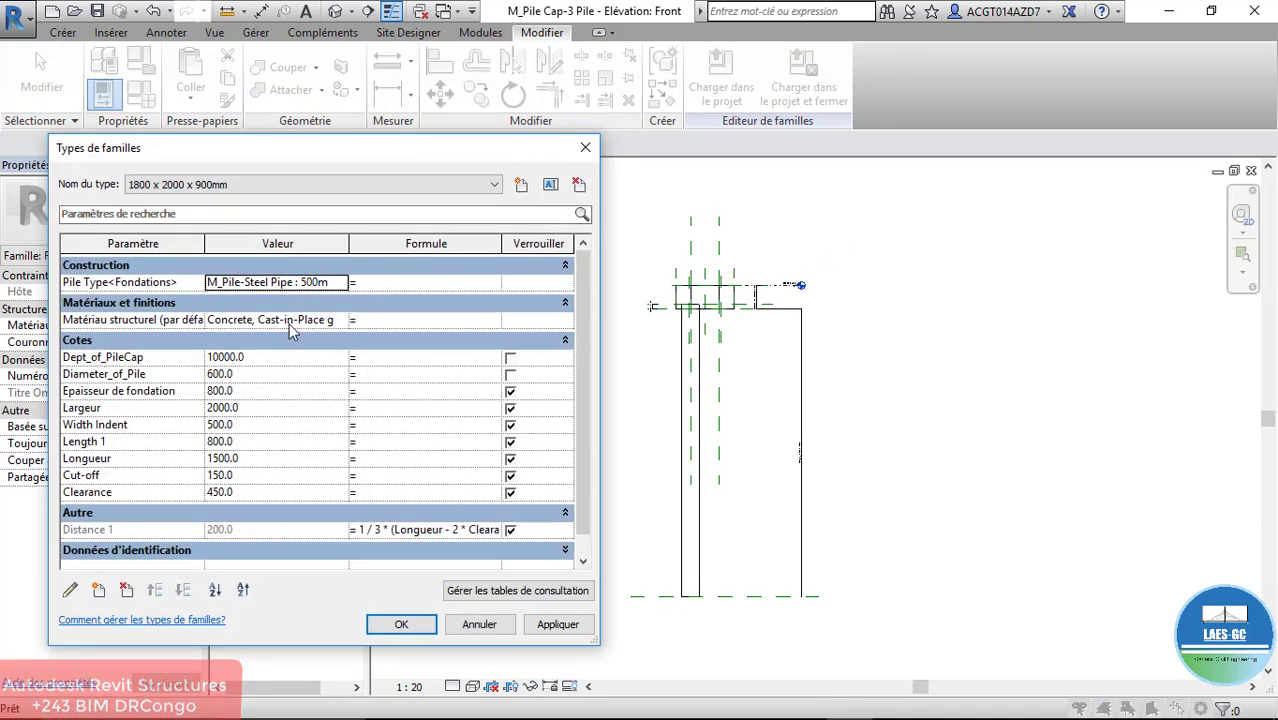
click(262, 357)
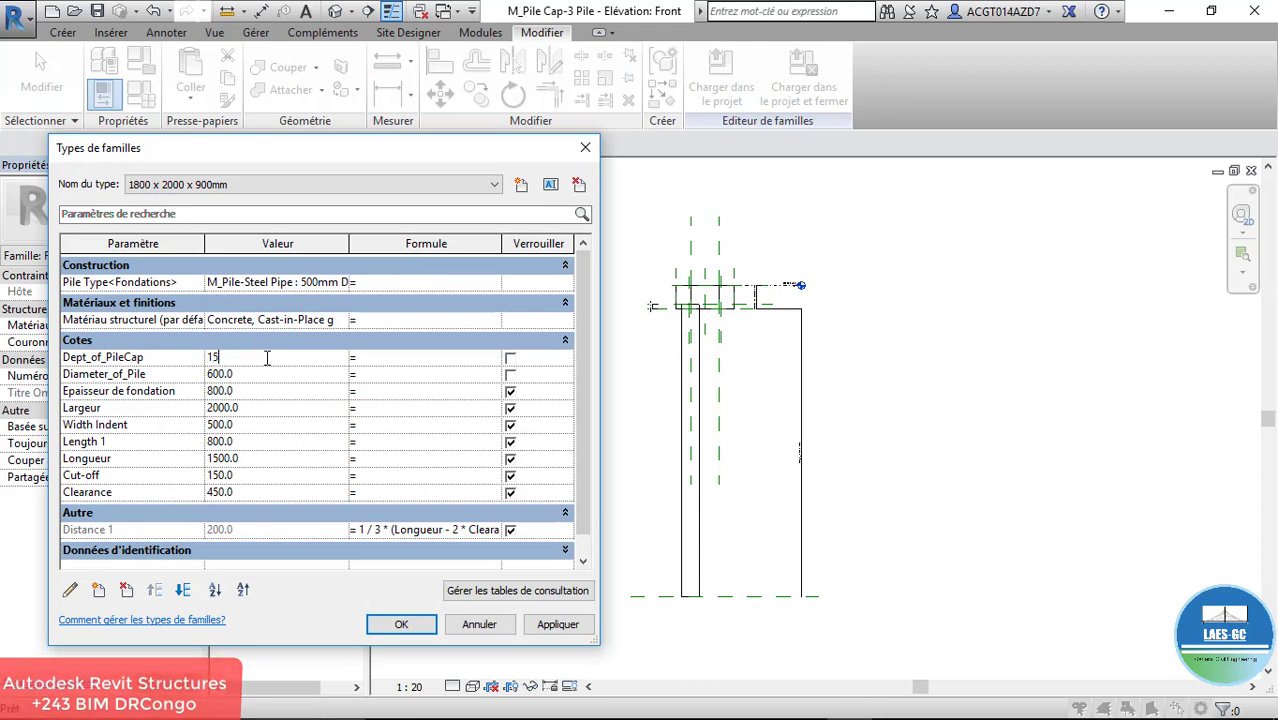
click(560, 625)
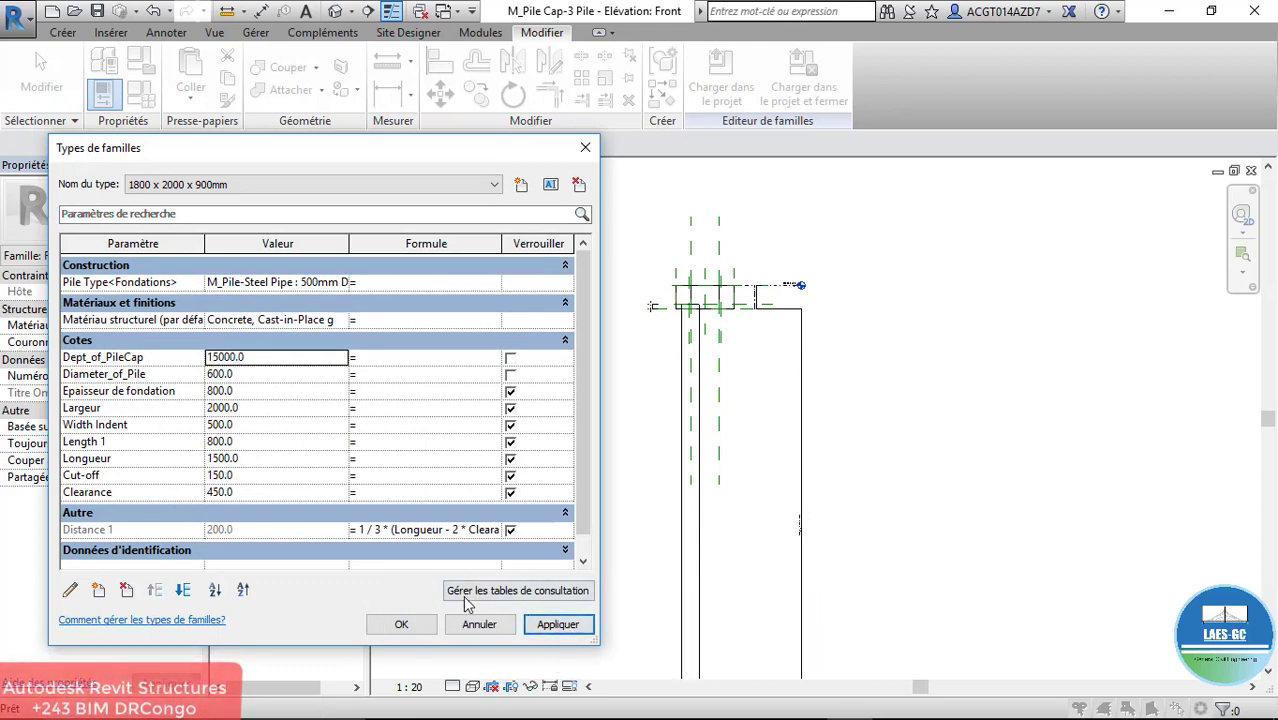
Step: Set Dept_of_PileCap to 10000 in the family types, apply it and close the dialog
click(268, 358)
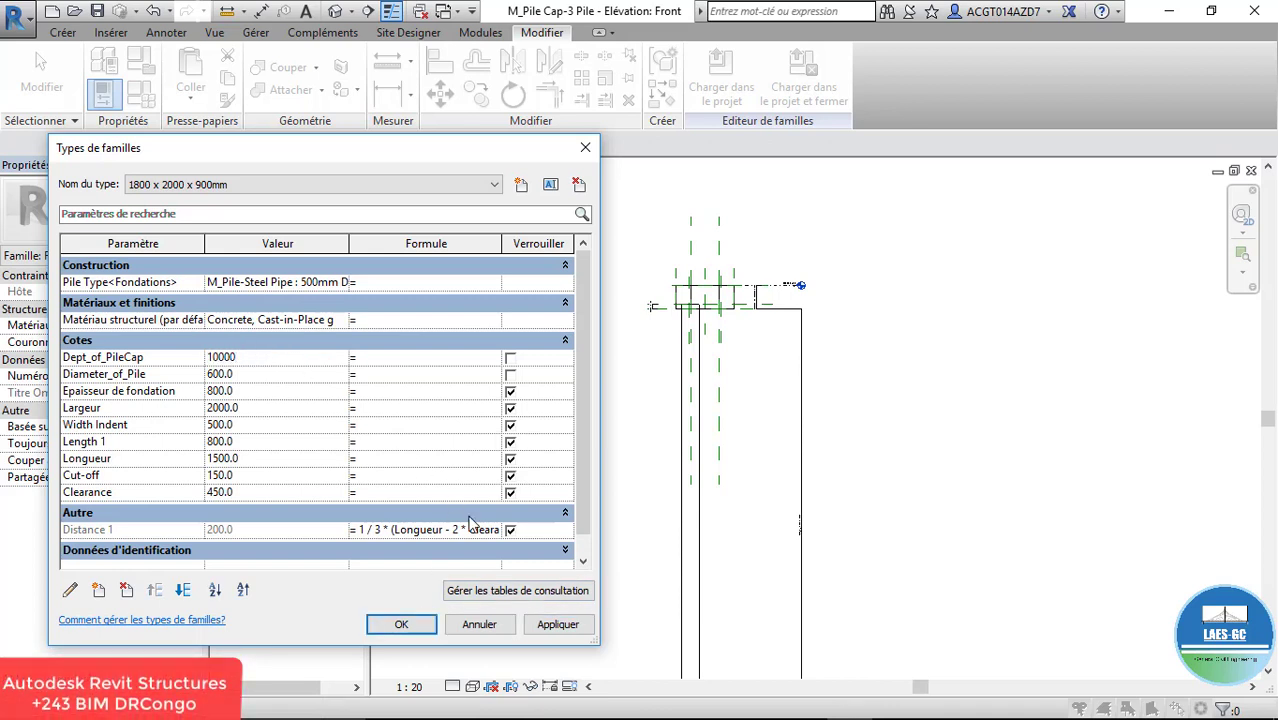
click(558, 624)
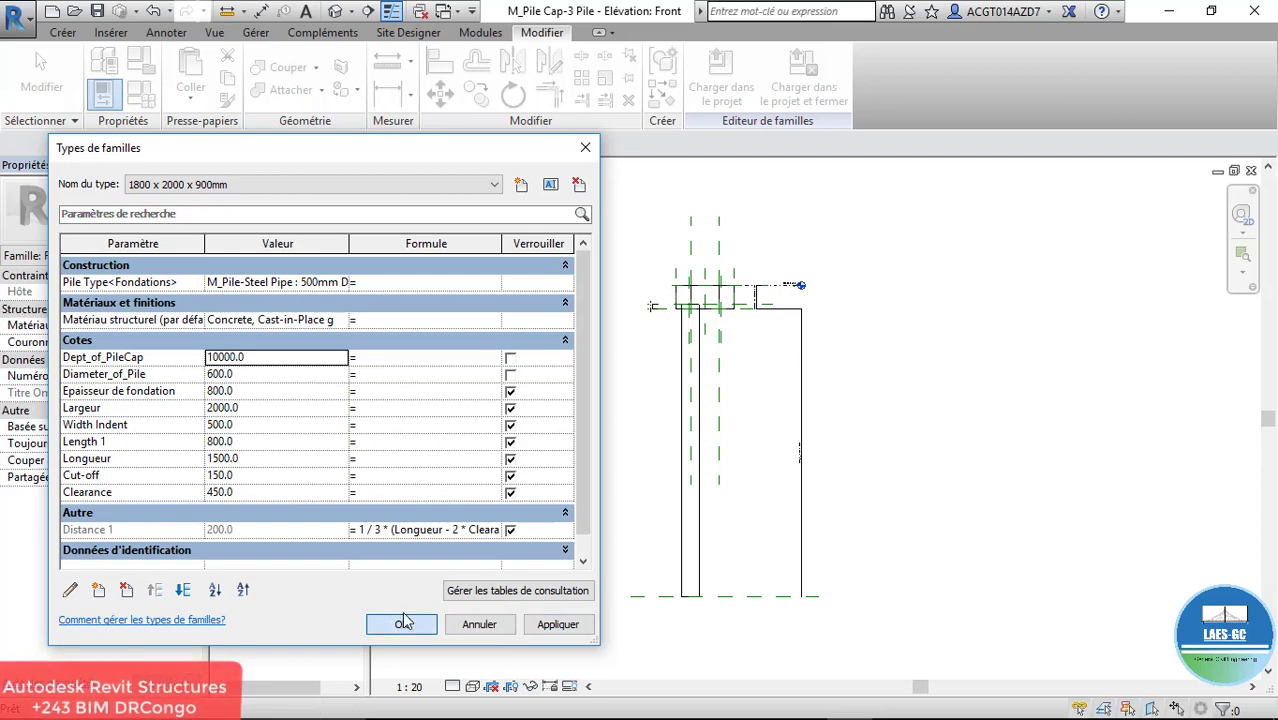
click(402, 624)
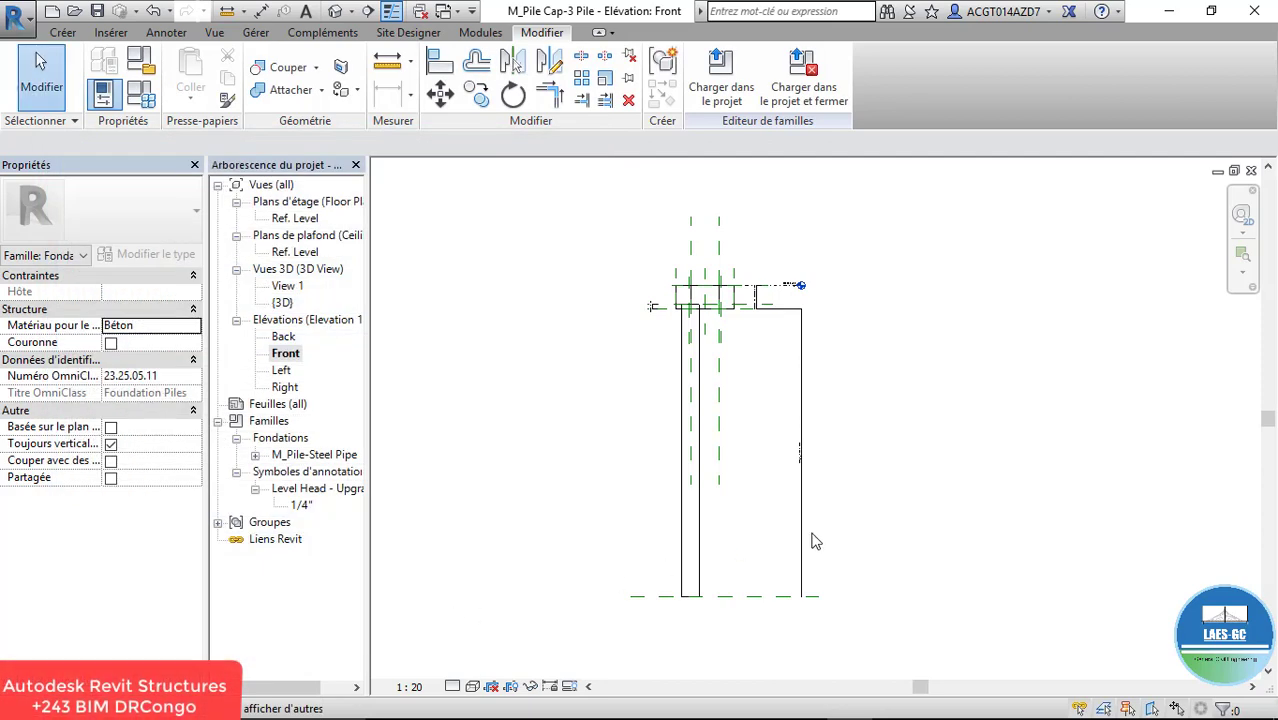
Step: In the Ref. Level floor plan, mirror the circular pile extrusion about the Center (Left/Right) reference plane
double_click(303, 219)
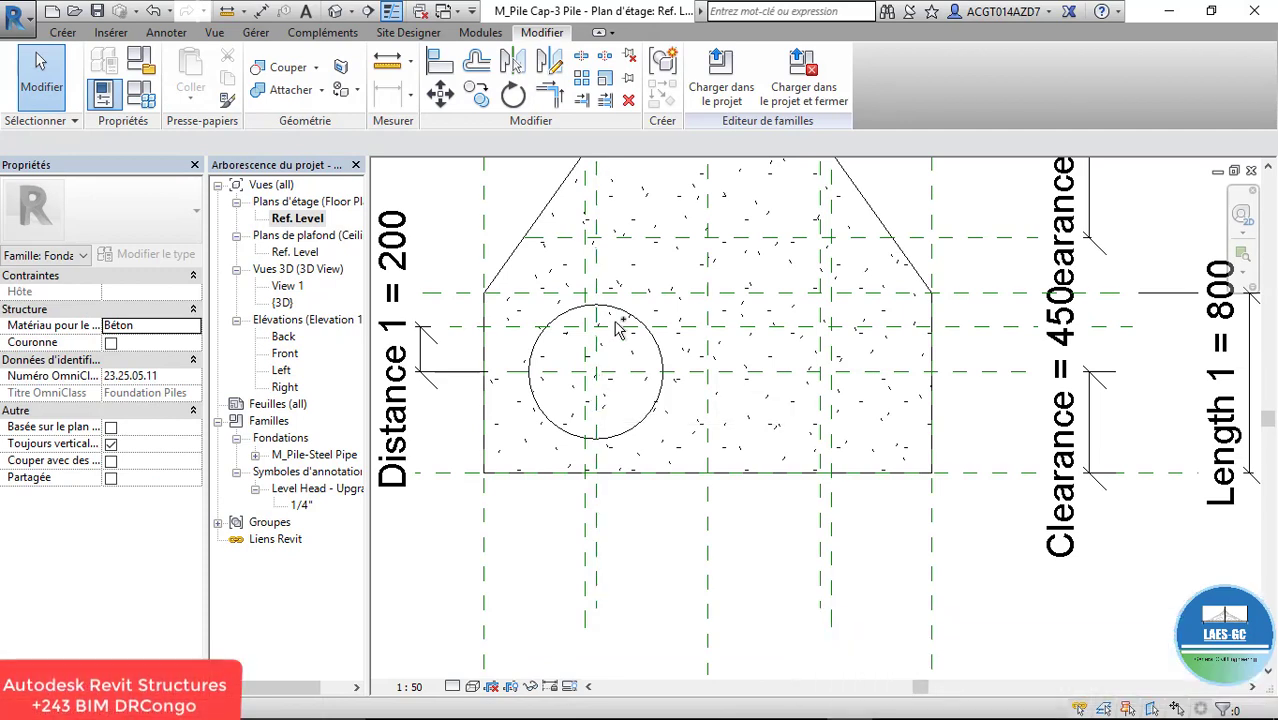
scroll(620, 309, up, 2)
scroll(595, 430, down, 3)
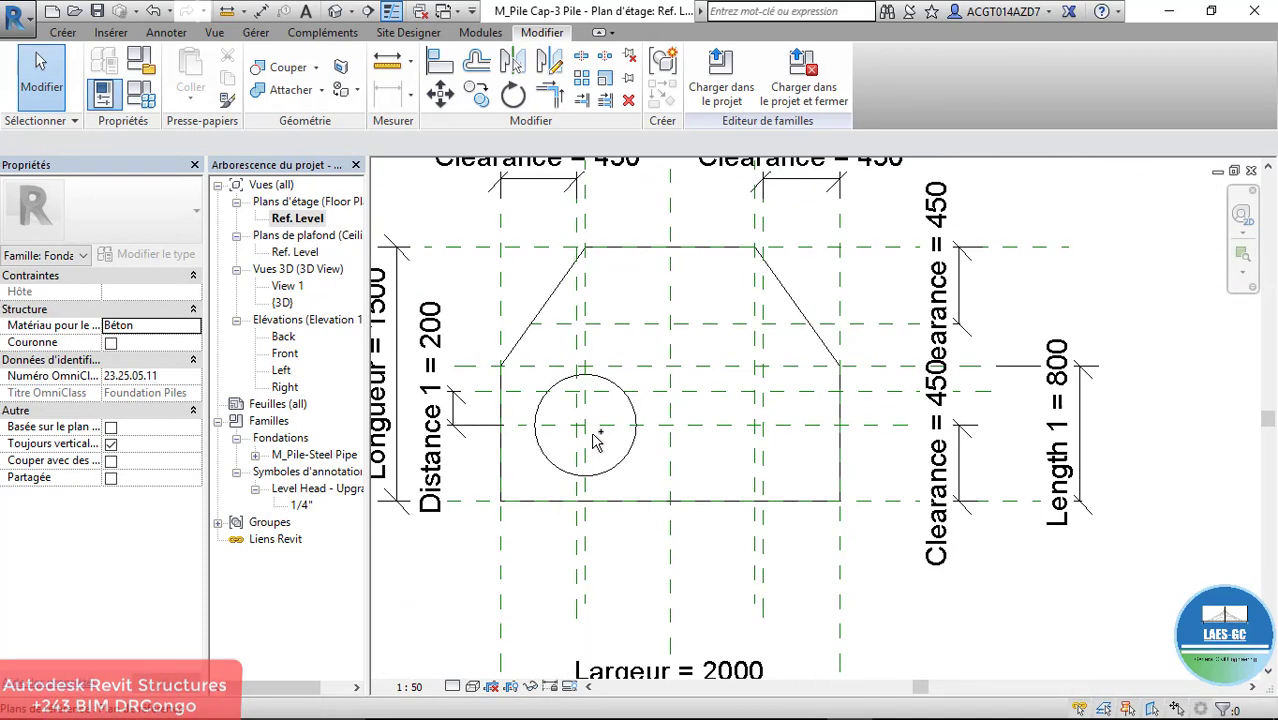
click(620, 385)
scroll(614, 375, up, 2)
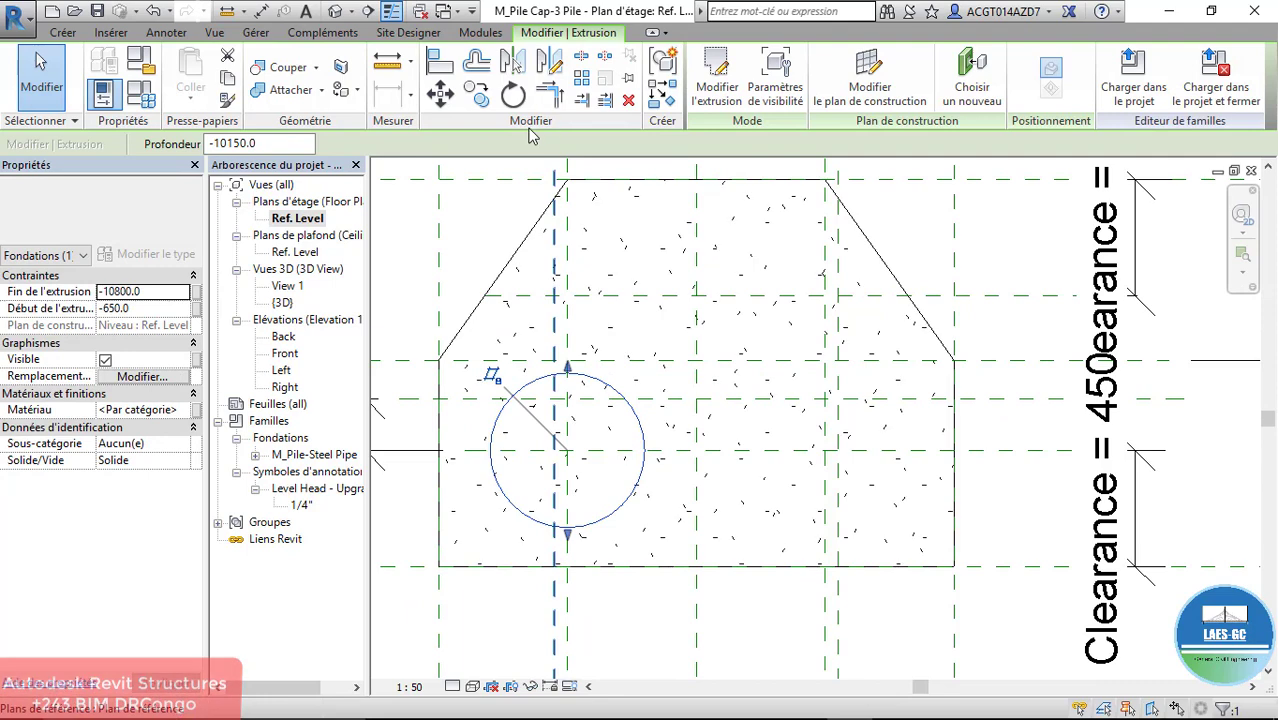
click(512, 62)
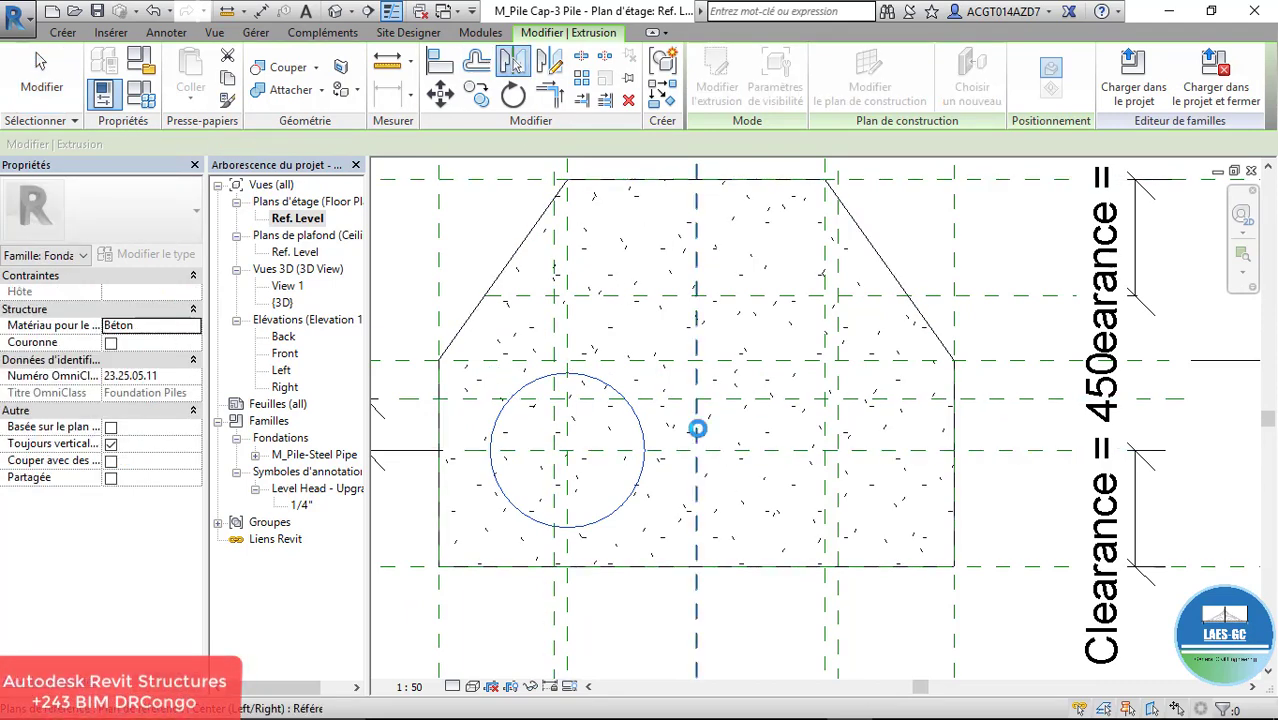
click(697, 429)
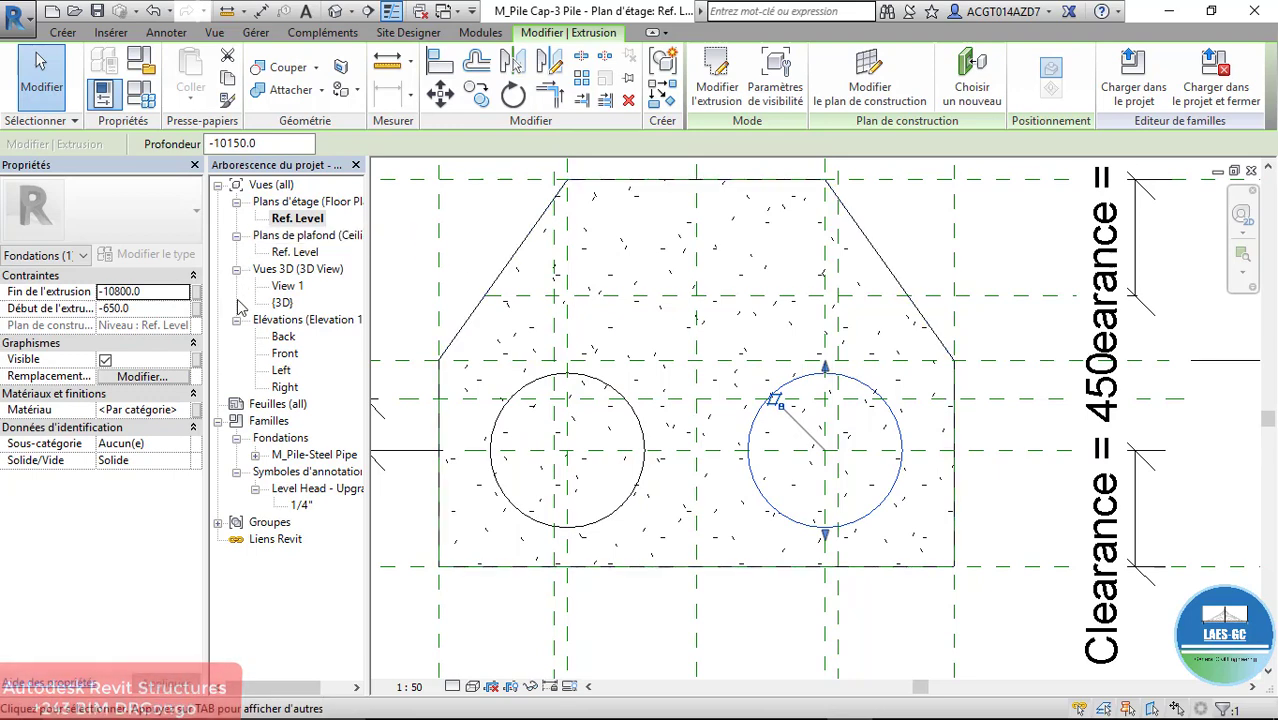
Step: In the Front elevation, align the bottom face of the mirrored pile with the lowest reference plane and lock the alignment
double_click(290, 354)
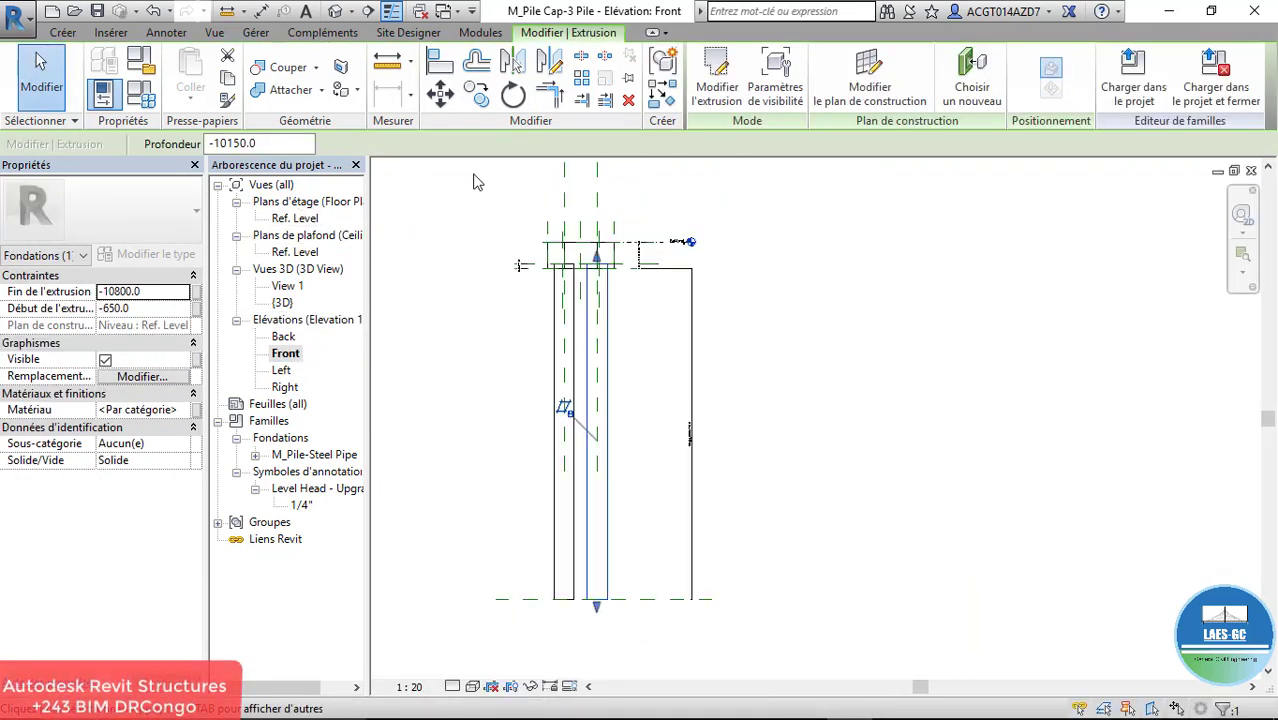
click(438, 64)
scroll(641, 603, up, 2)
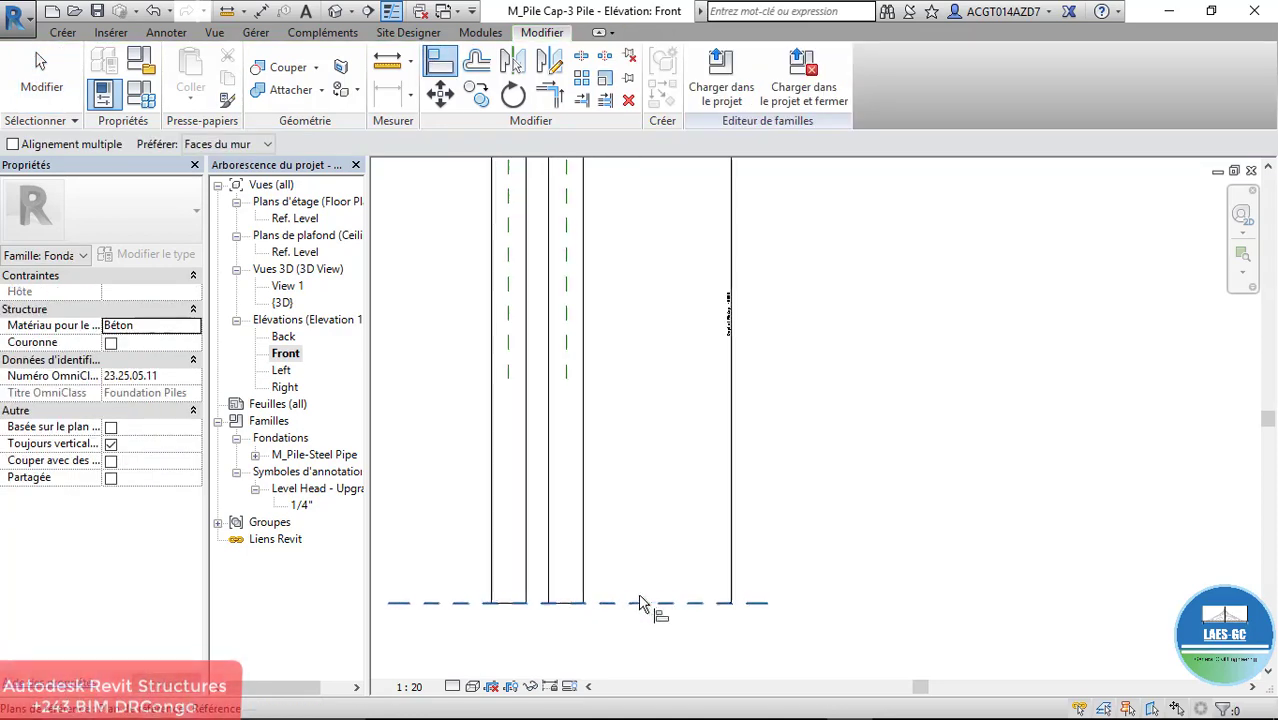
click(657, 605)
click(569, 604)
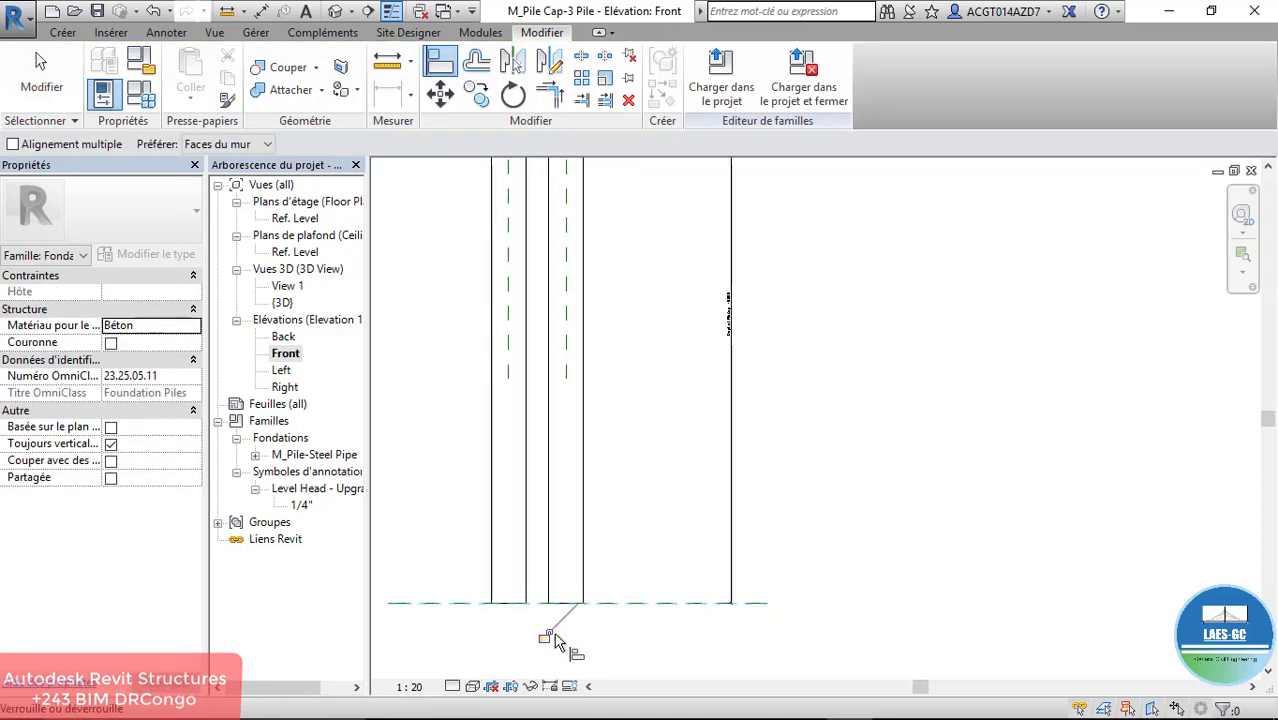
Step: Align the top face of the mirrored pile with the Cut-off reference plane inside the cap and lock it
scroll(593, 645, down, 2)
scroll(581, 294, up, 6)
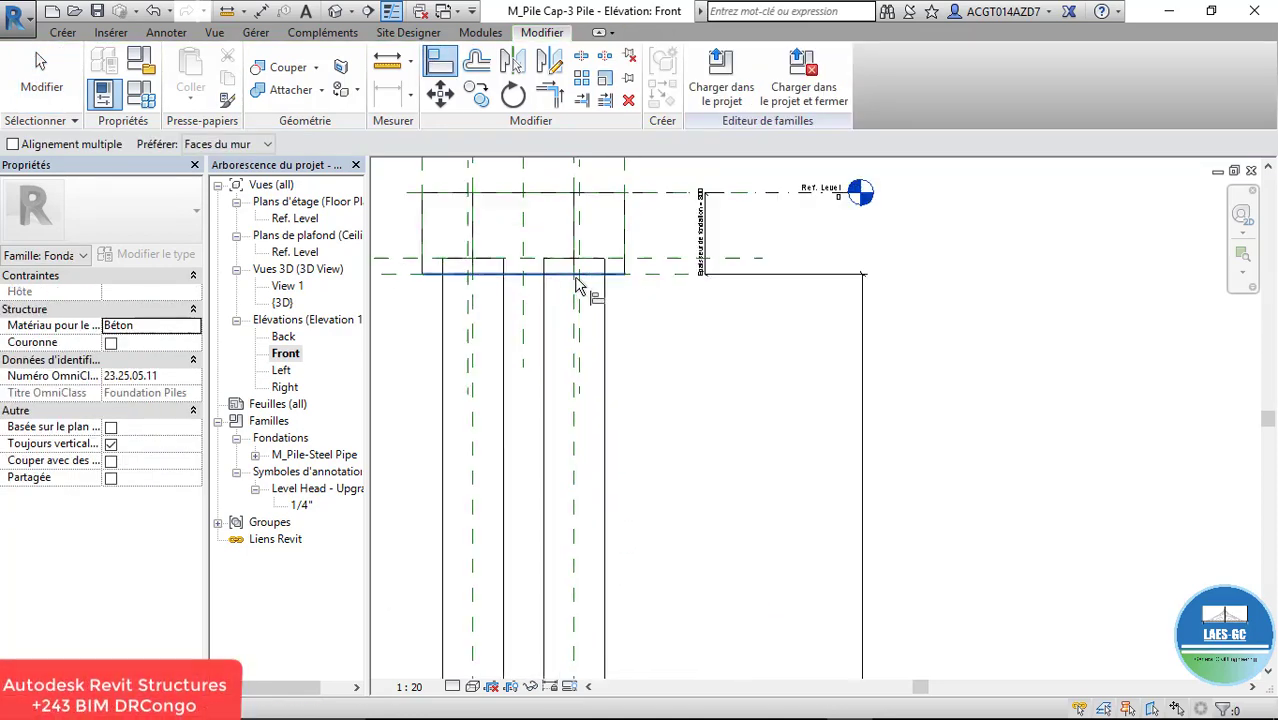
click(704, 257)
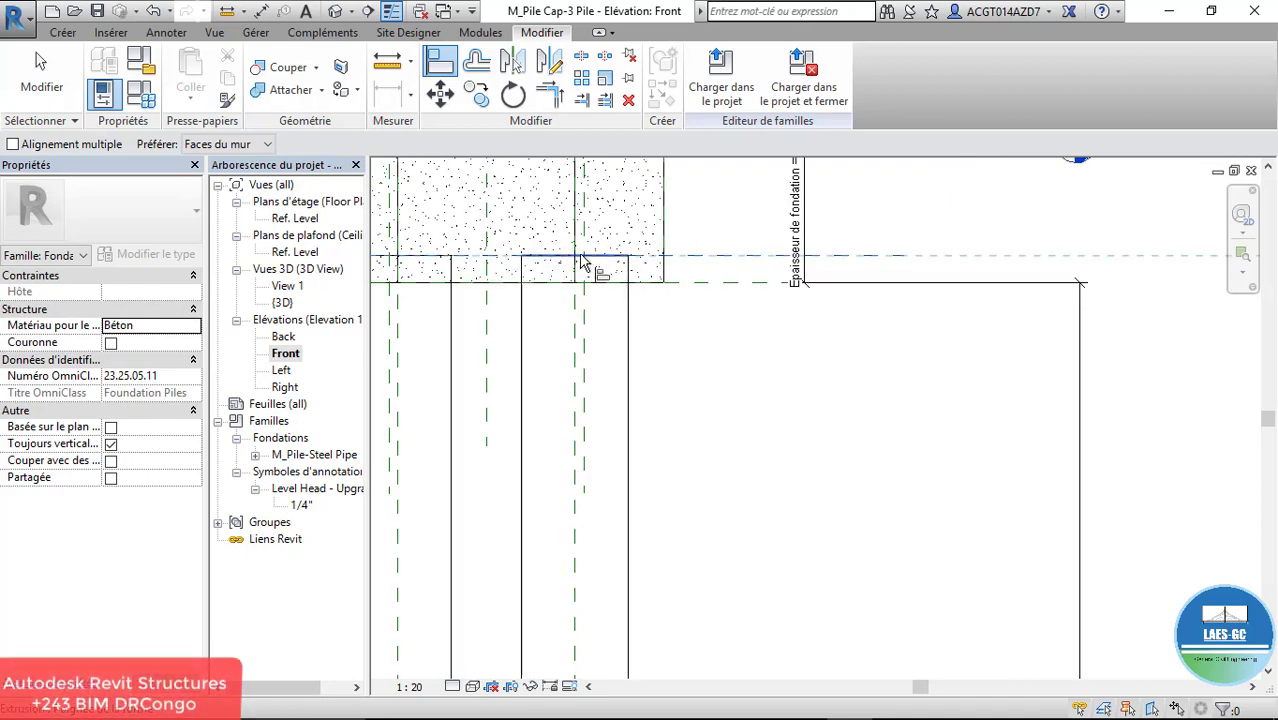
click(582, 256)
click(670, 223)
scroll(636, 350, down, 4)
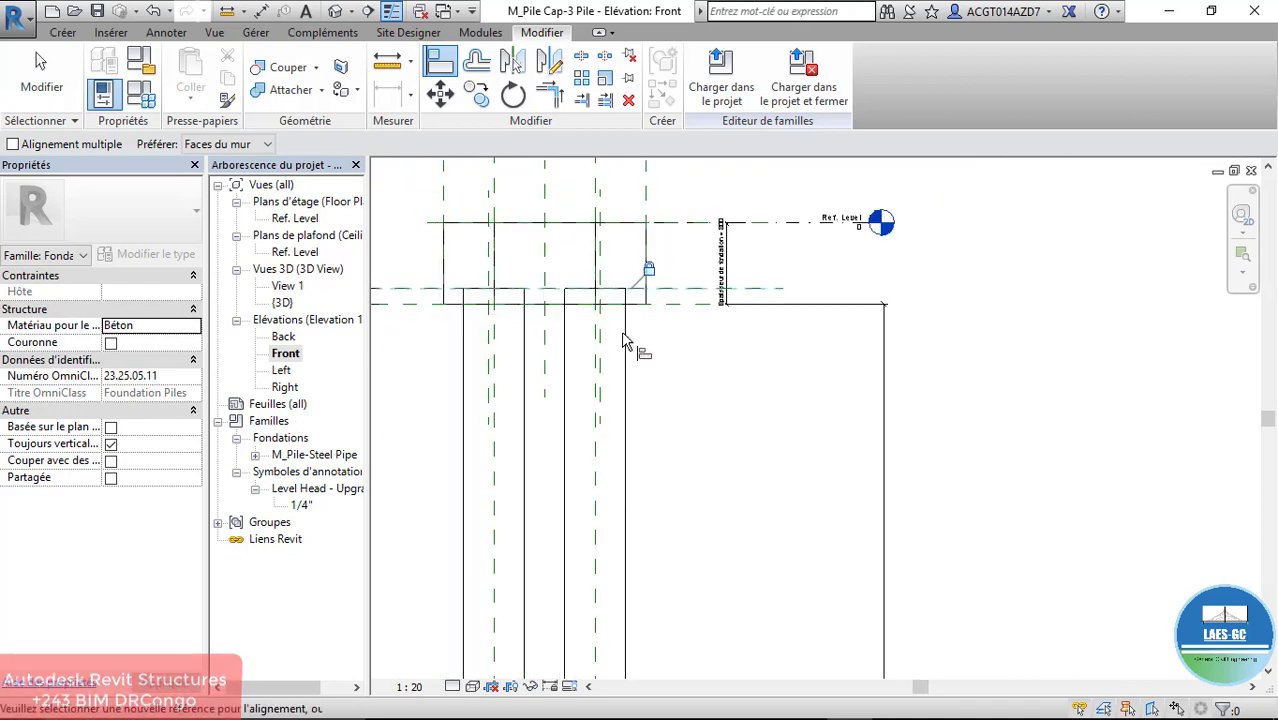
Step: Test both piles in the 3D view by applying Dept_of_PileCap values of 150000 and 1000 in the family types
click(335, 11)
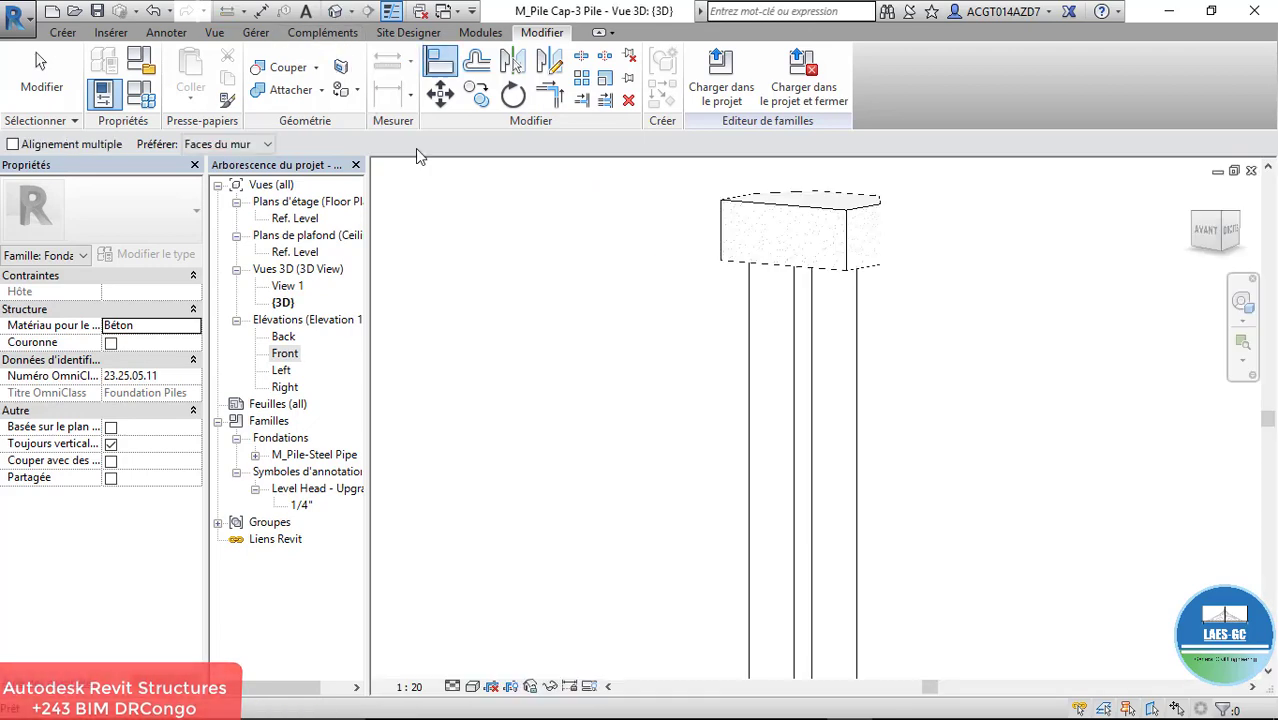
scroll(481, 281, down, 3)
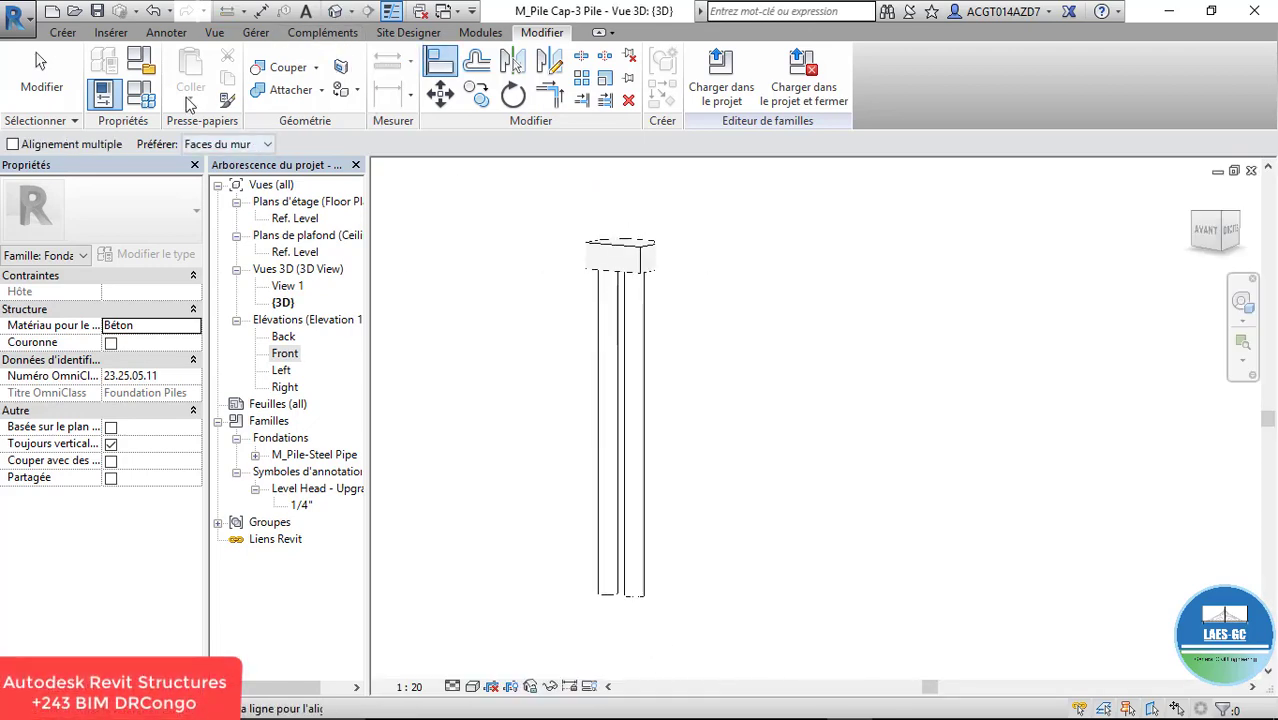
click(146, 98)
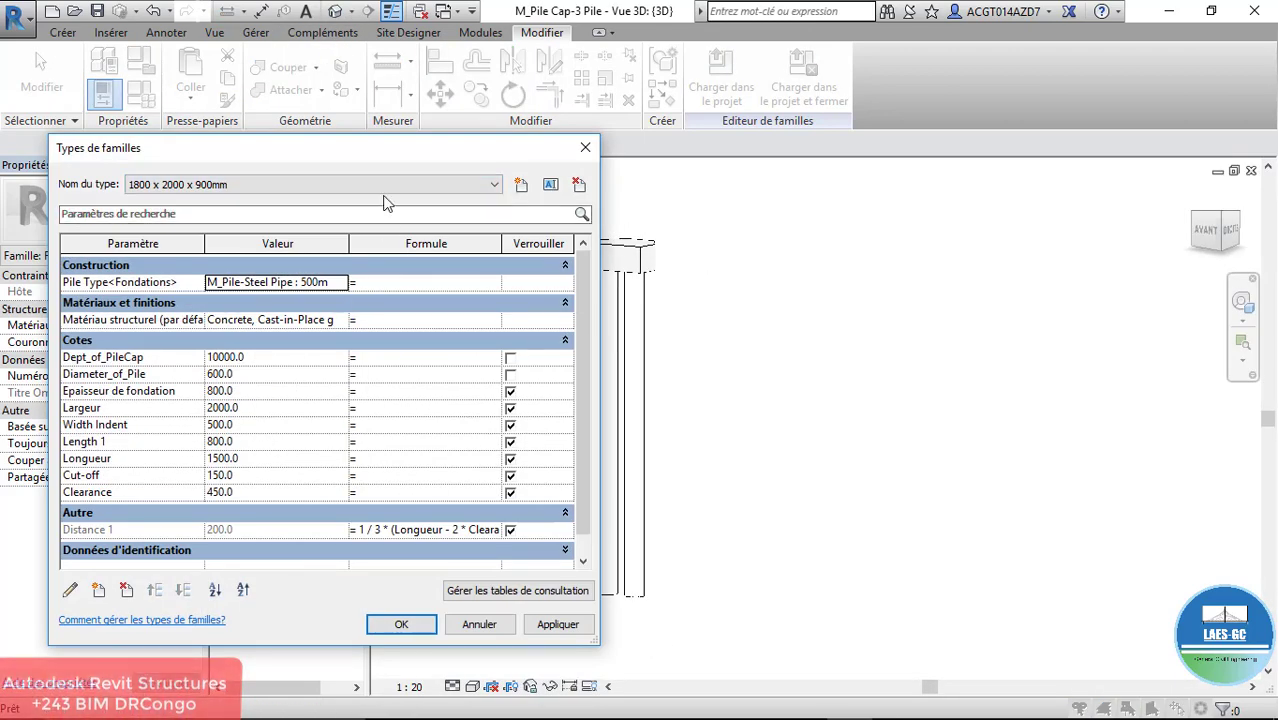
drag(376, 153, 1066, 143)
click(976, 349)
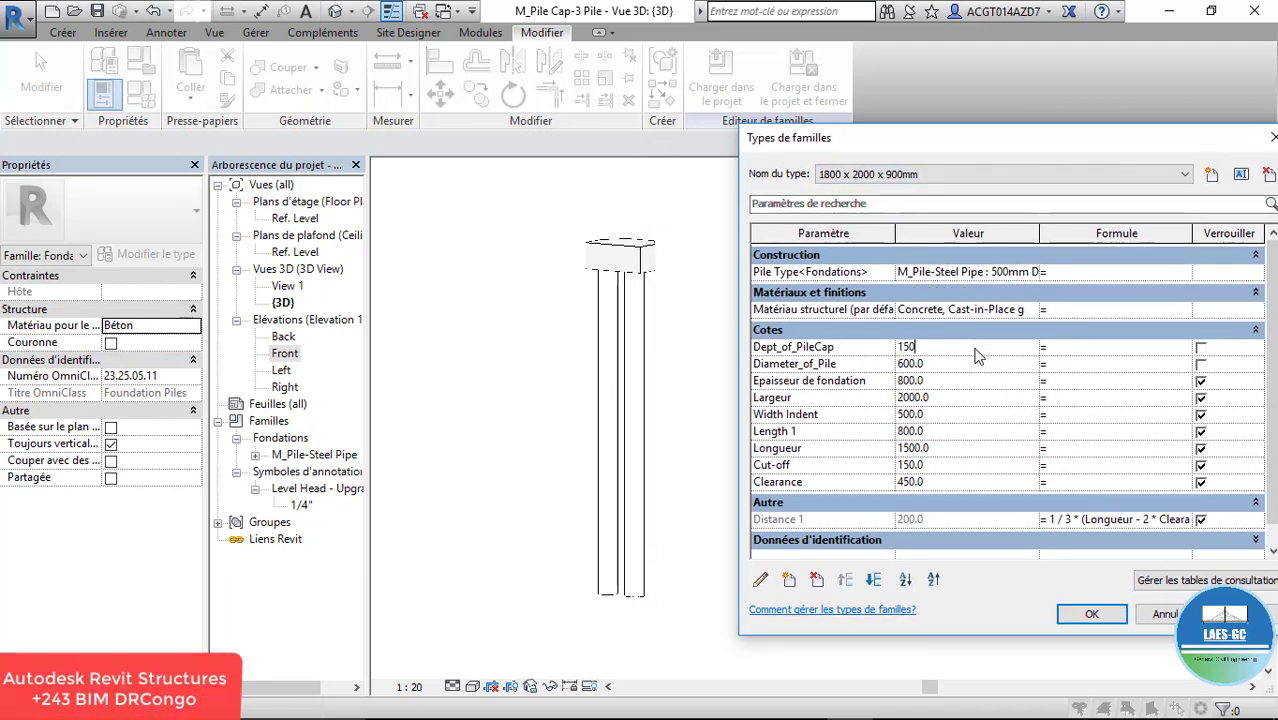
key(Return)
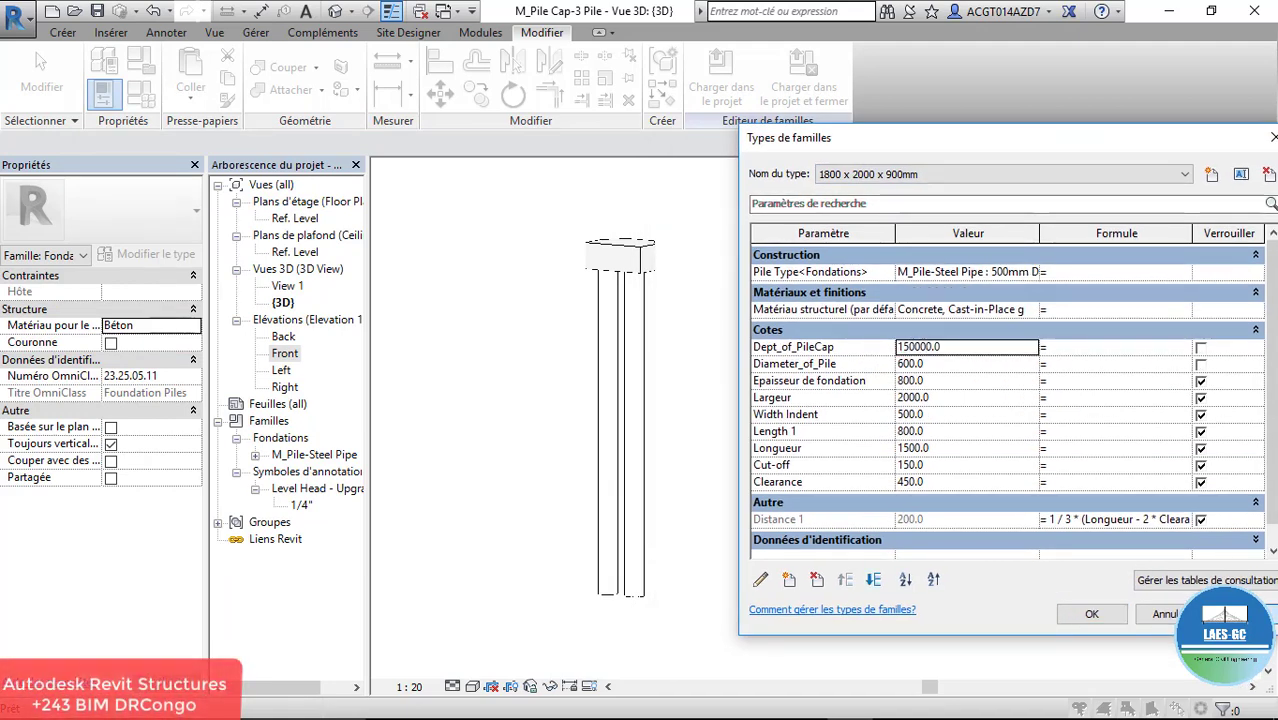
click(962, 350)
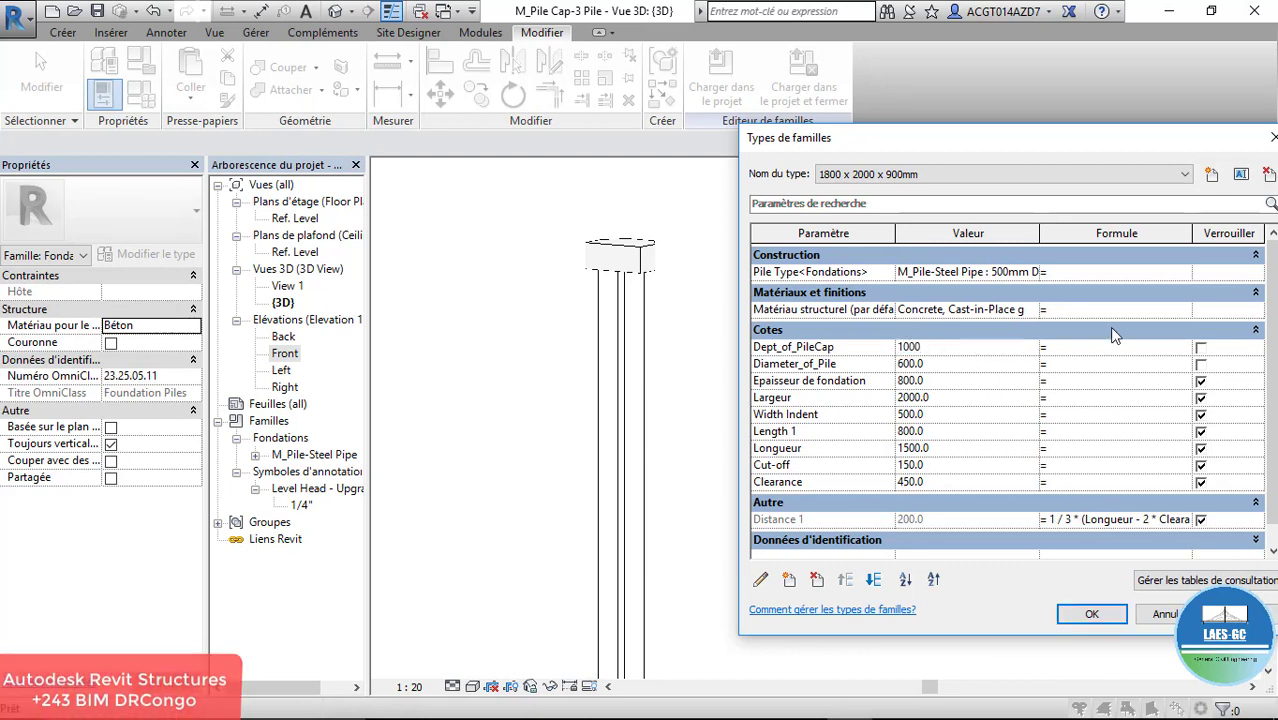
key(Return)
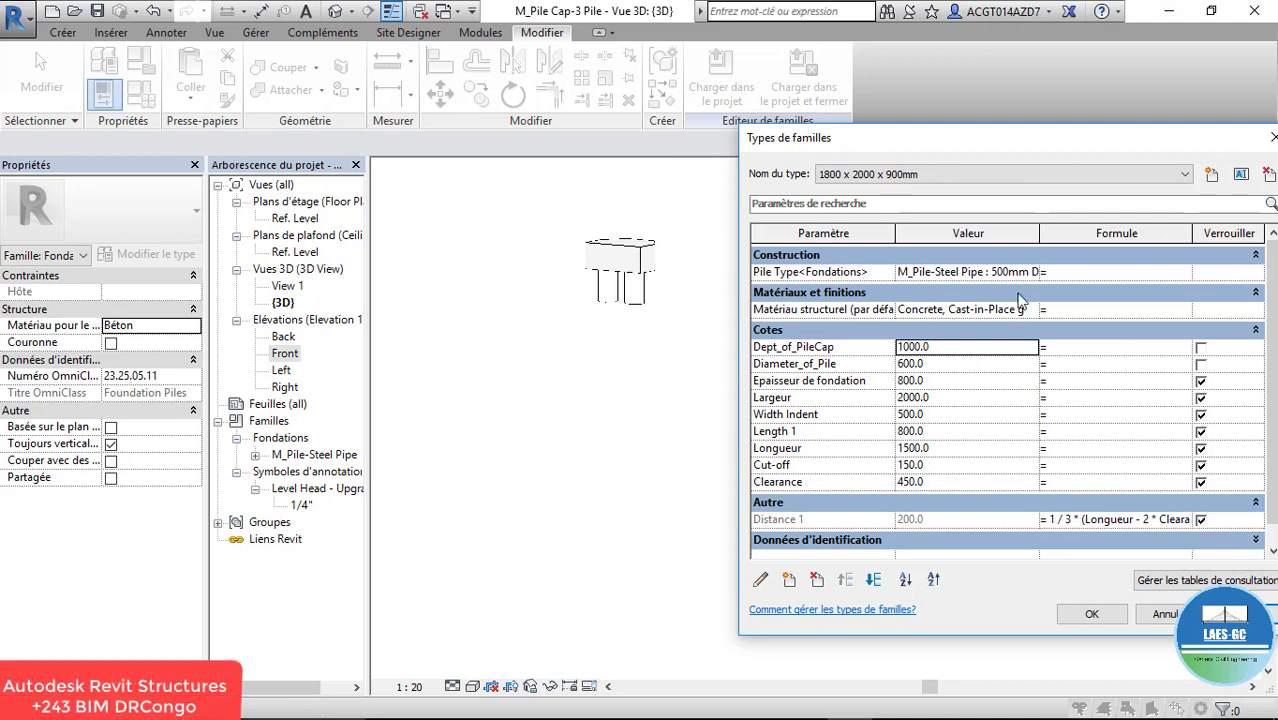
Step: Set Dept_of_PileCap back to 10000 and accept the family types
click(953, 347)
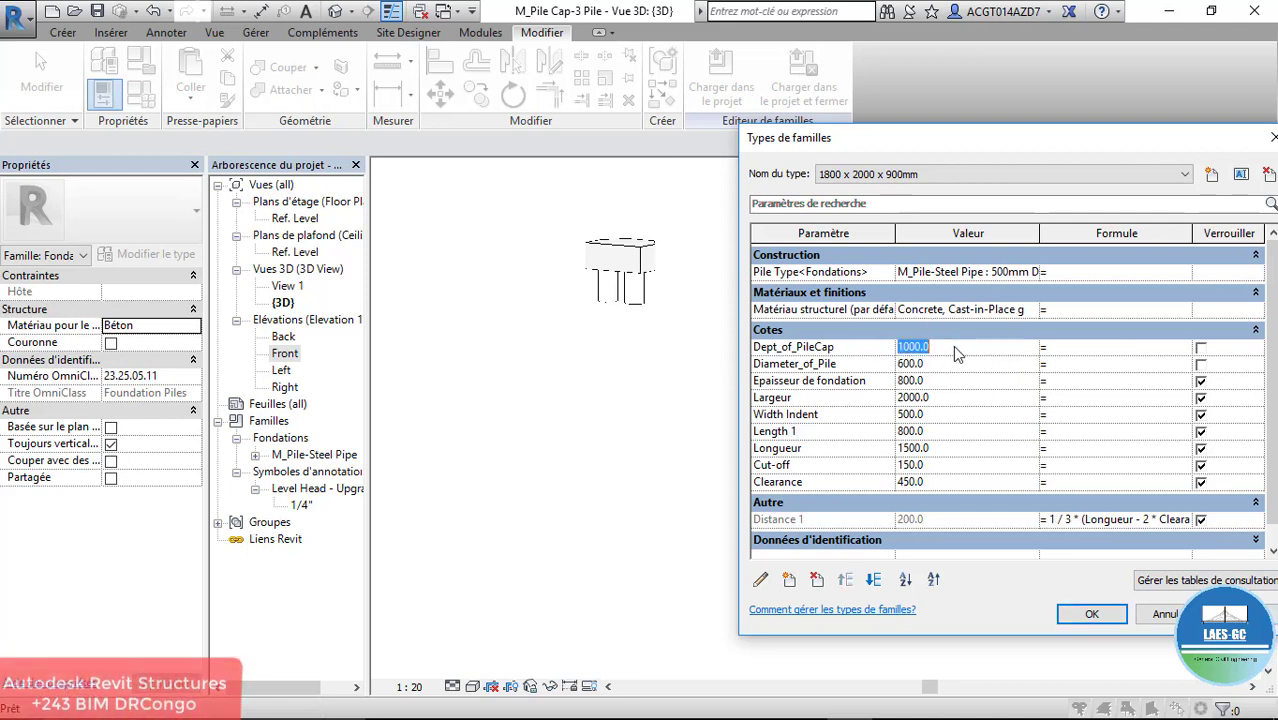
text(10000)
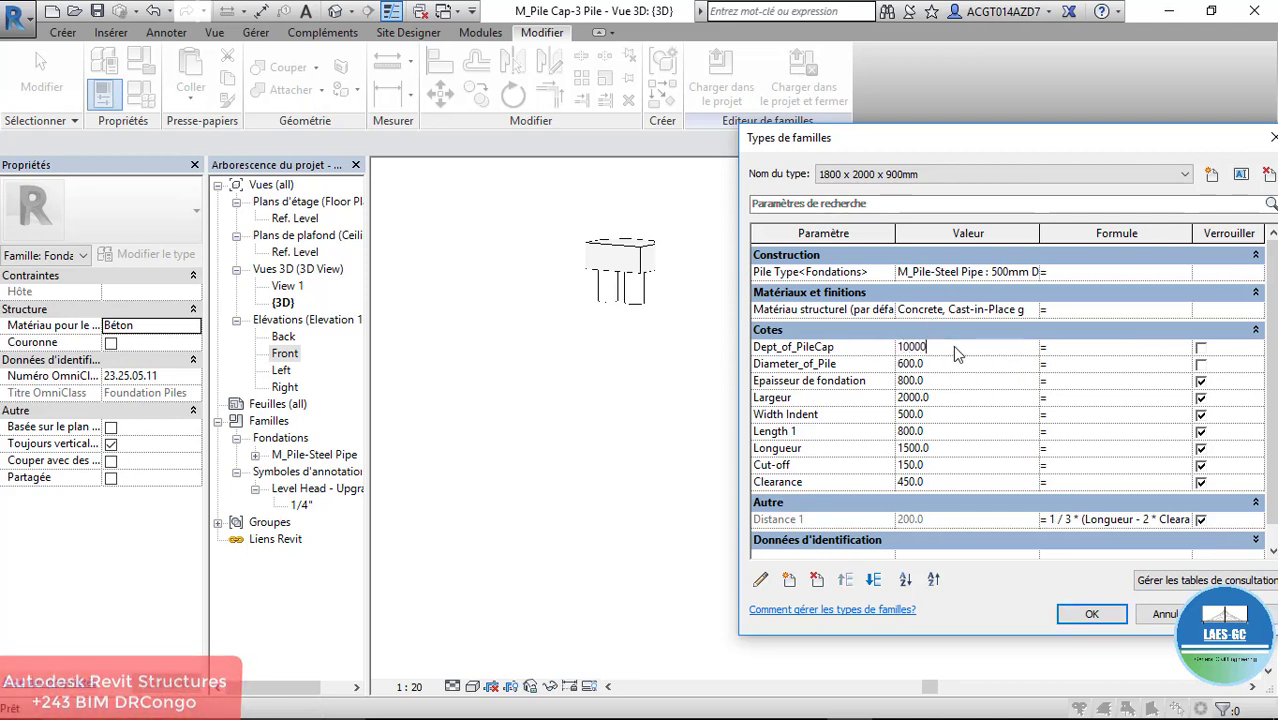
click(1082, 613)
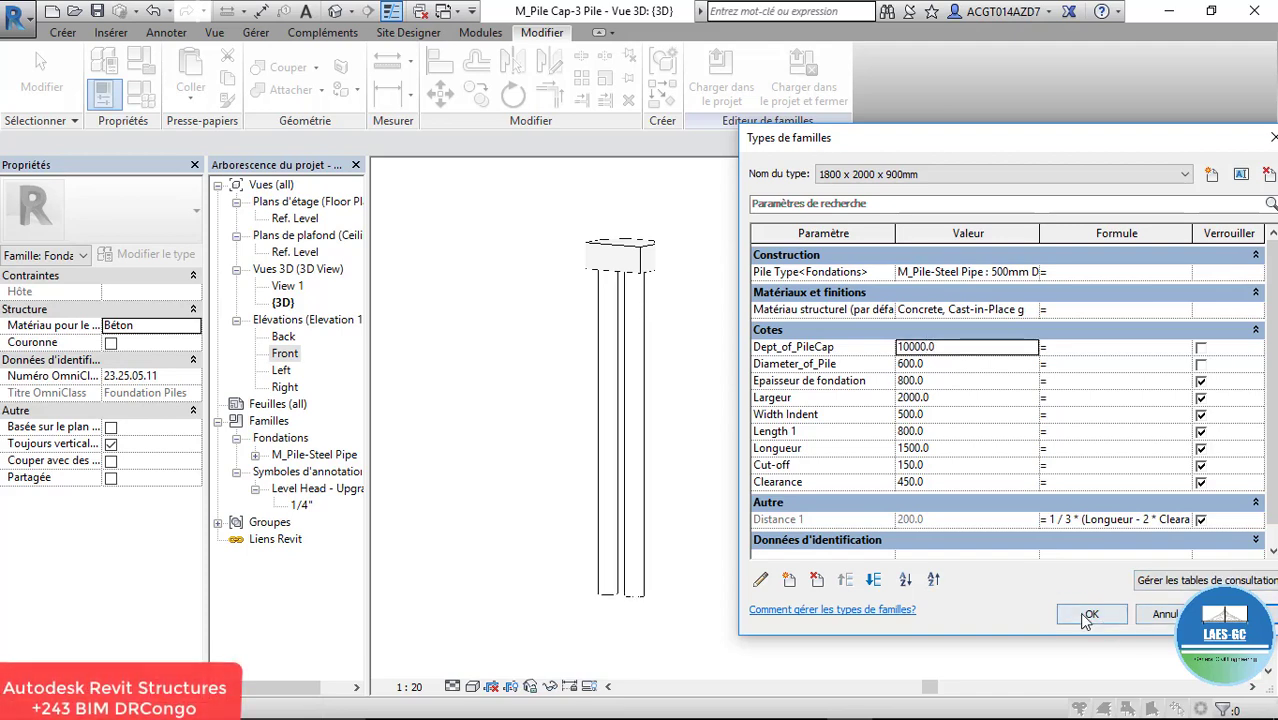
Step: In the Ref. Level floor plan, copy the left pile from its centre to where the central plane meets the upper Clearance reference plane
double_click(285, 354)
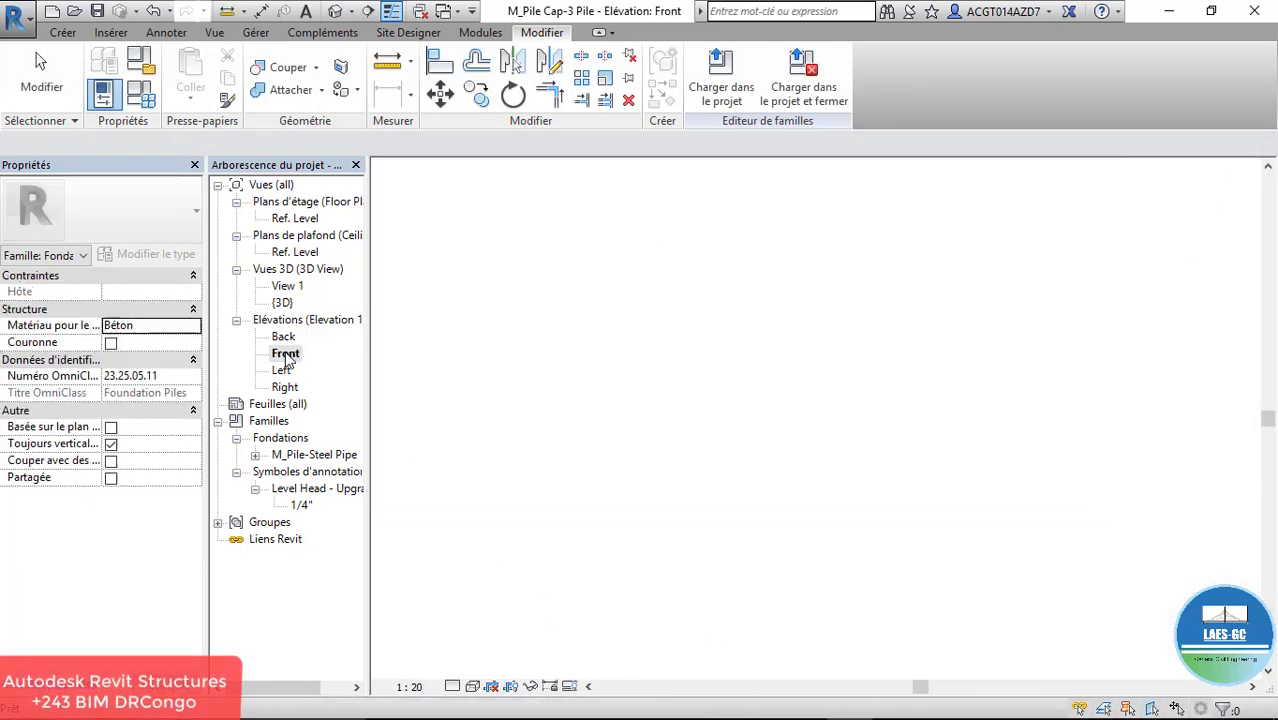
scroll(567, 262, up, 3)
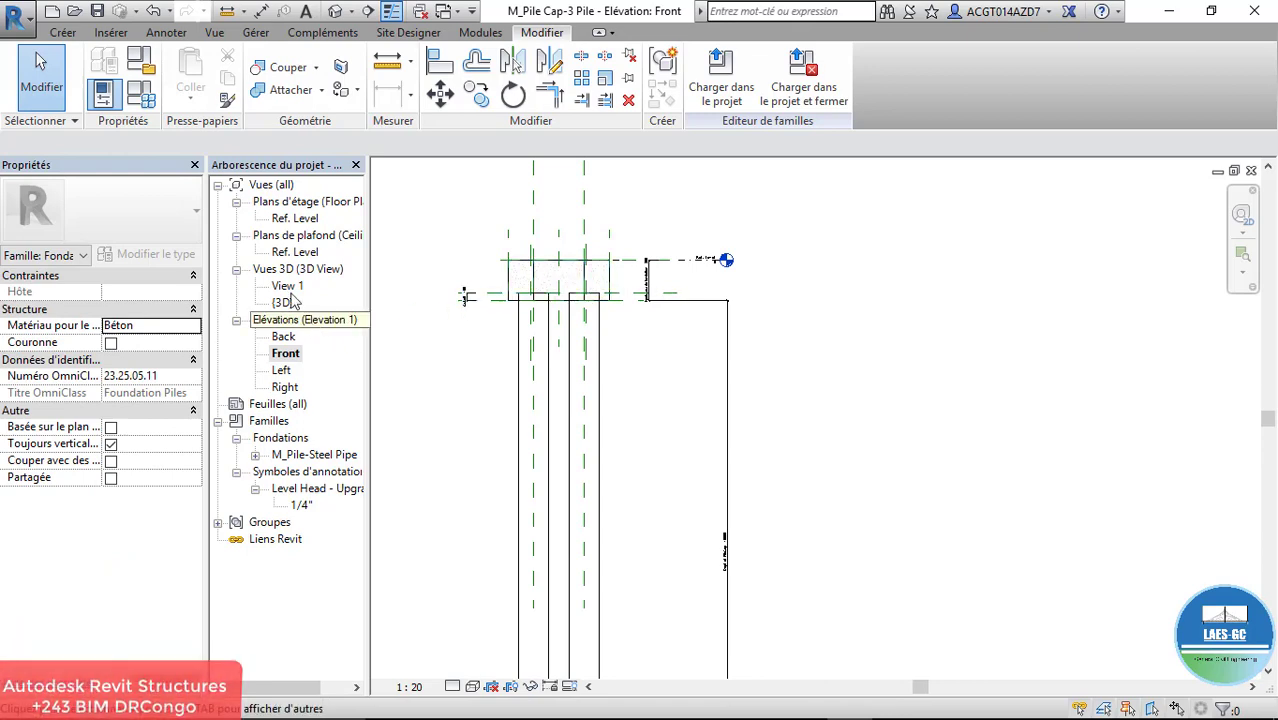
double_click(293, 219)
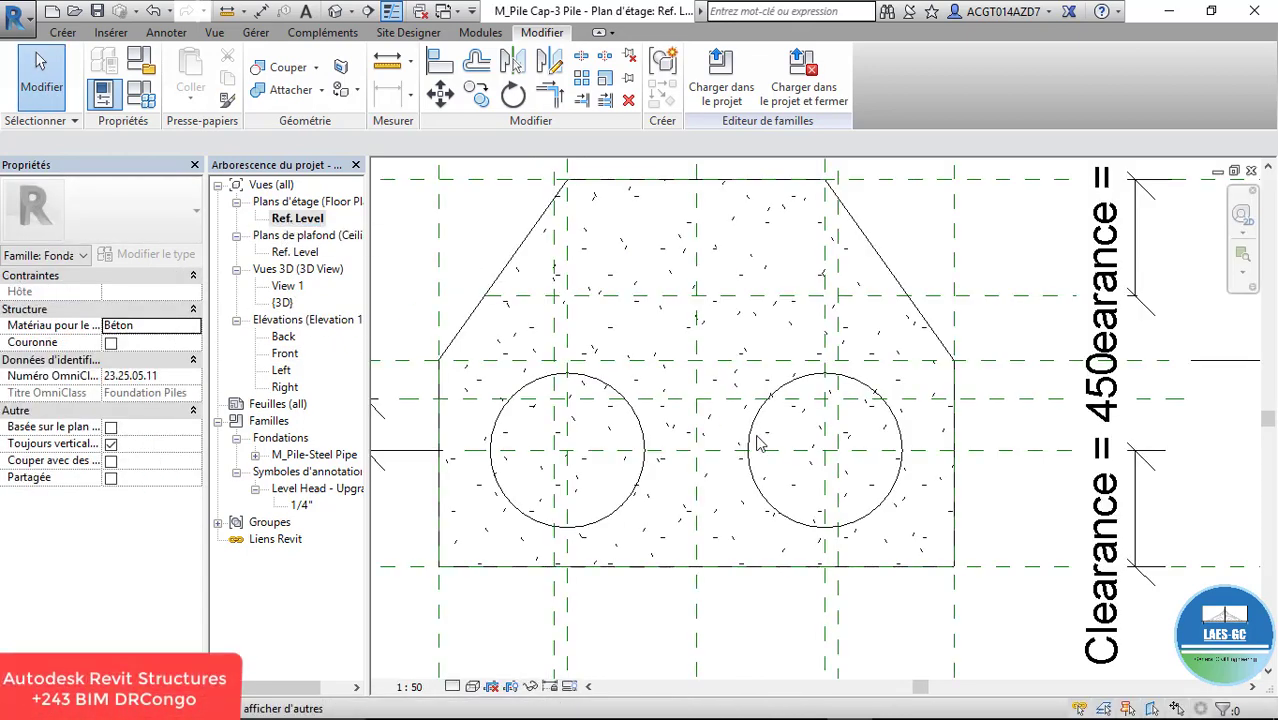
scroll(585, 552, down, 1)
scroll(612, 434, up, 1)
click(599, 437)
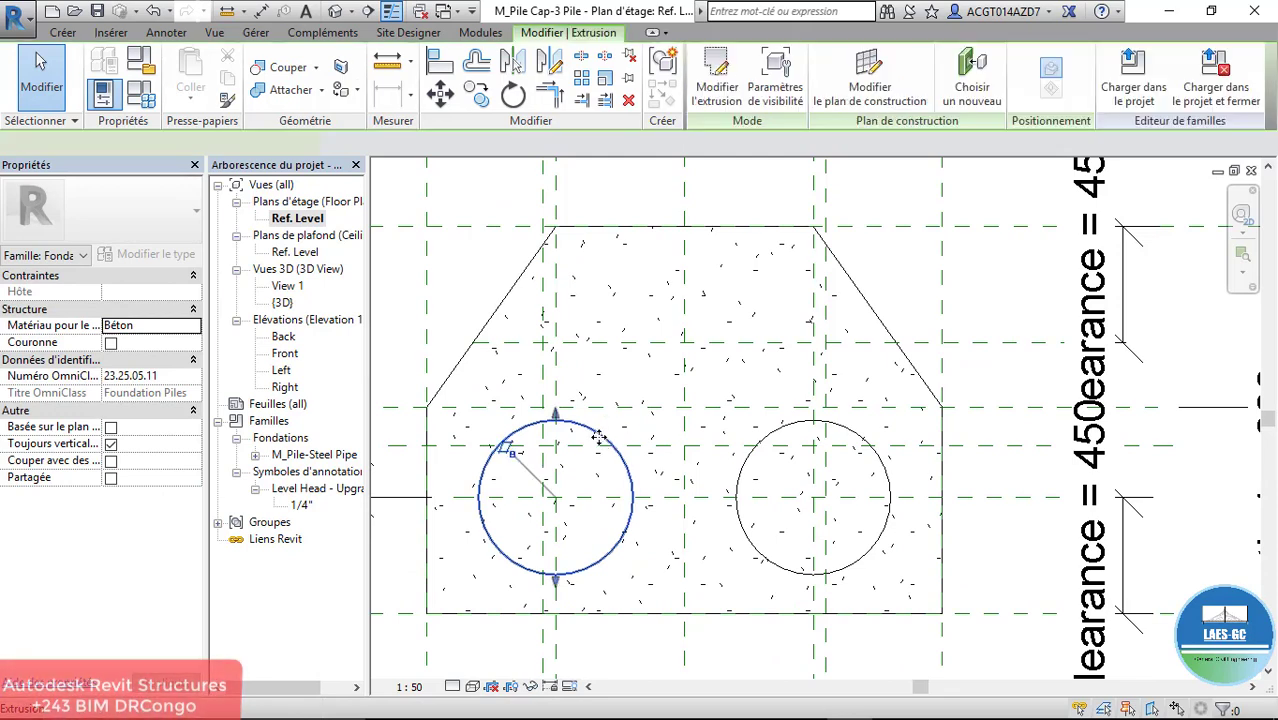
key(m)
key(v)
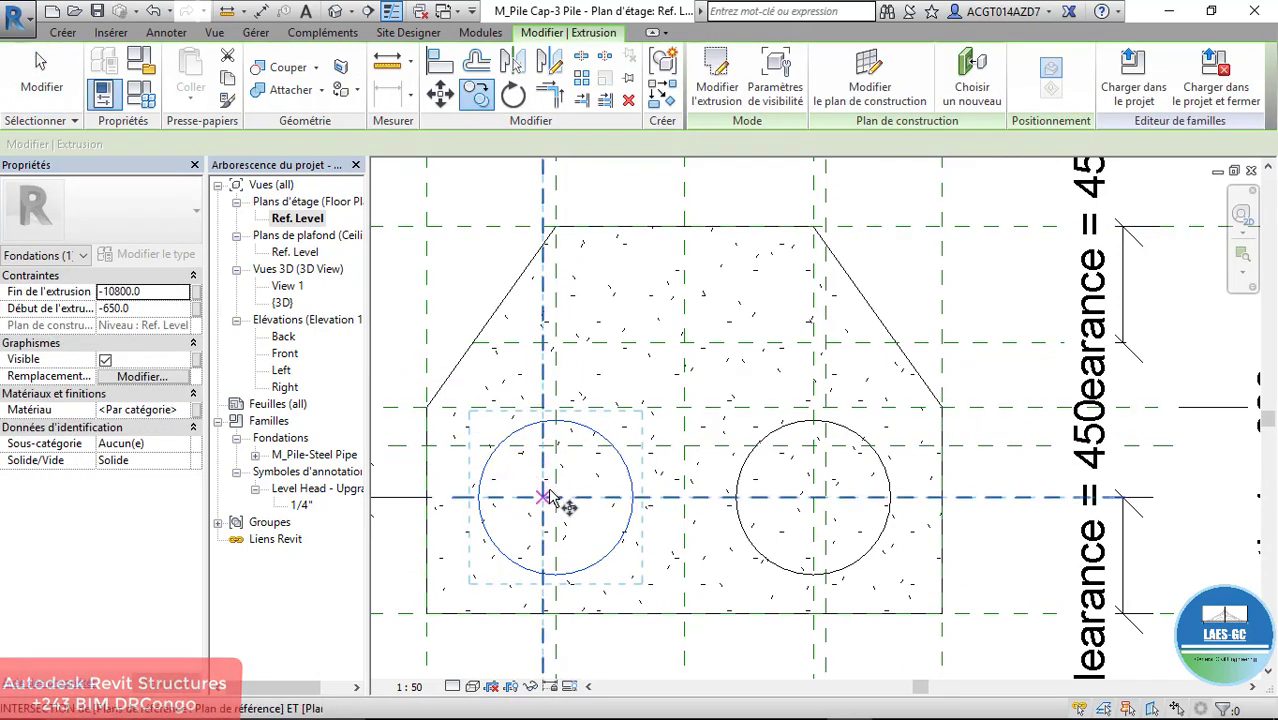
click(545, 497)
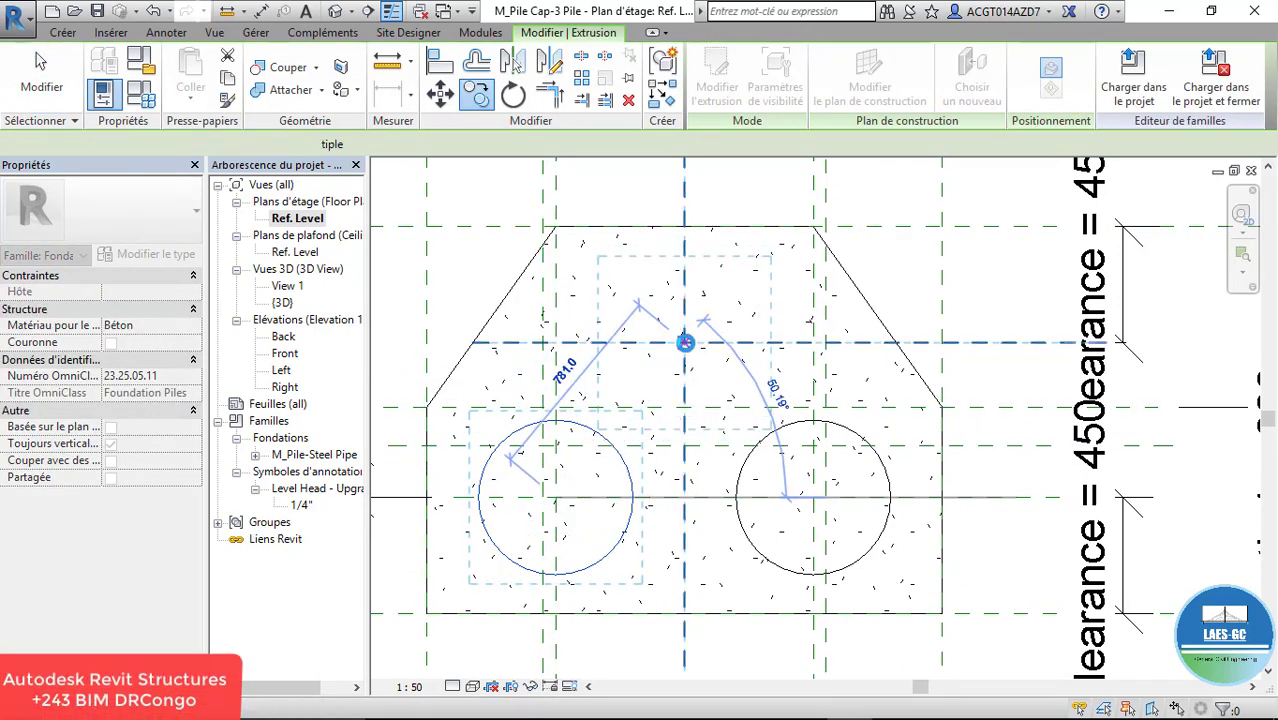
click(685, 342)
scroll(585, 347, down, 1)
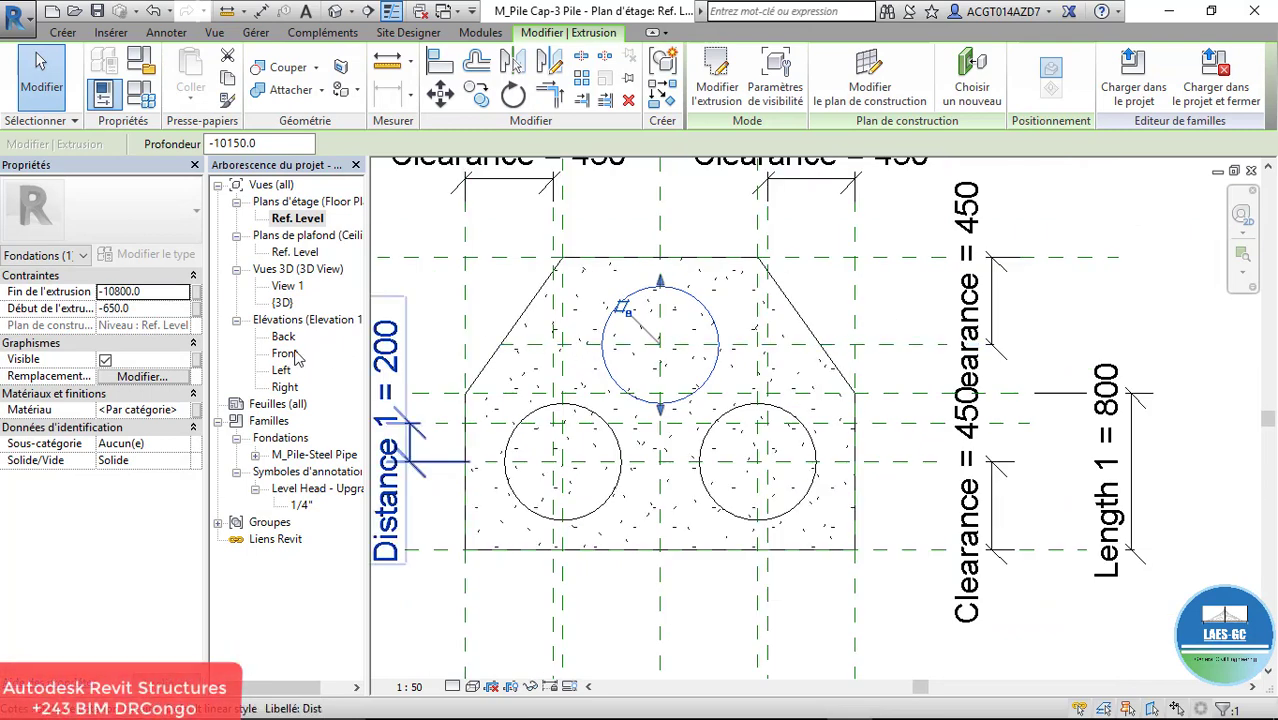
Step: In the Front elevation, align the top face of the copied third pile with the Cut-off reference plane and lock it
double_click(294, 355)
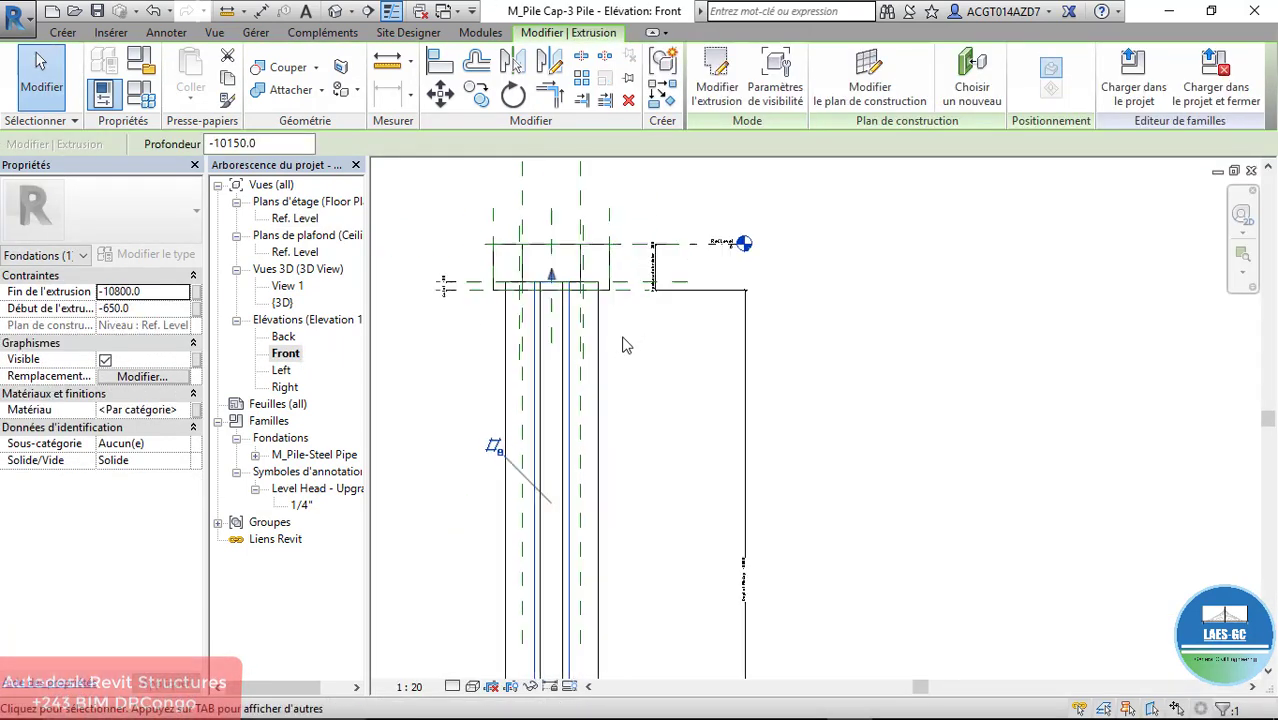
click(440, 60)
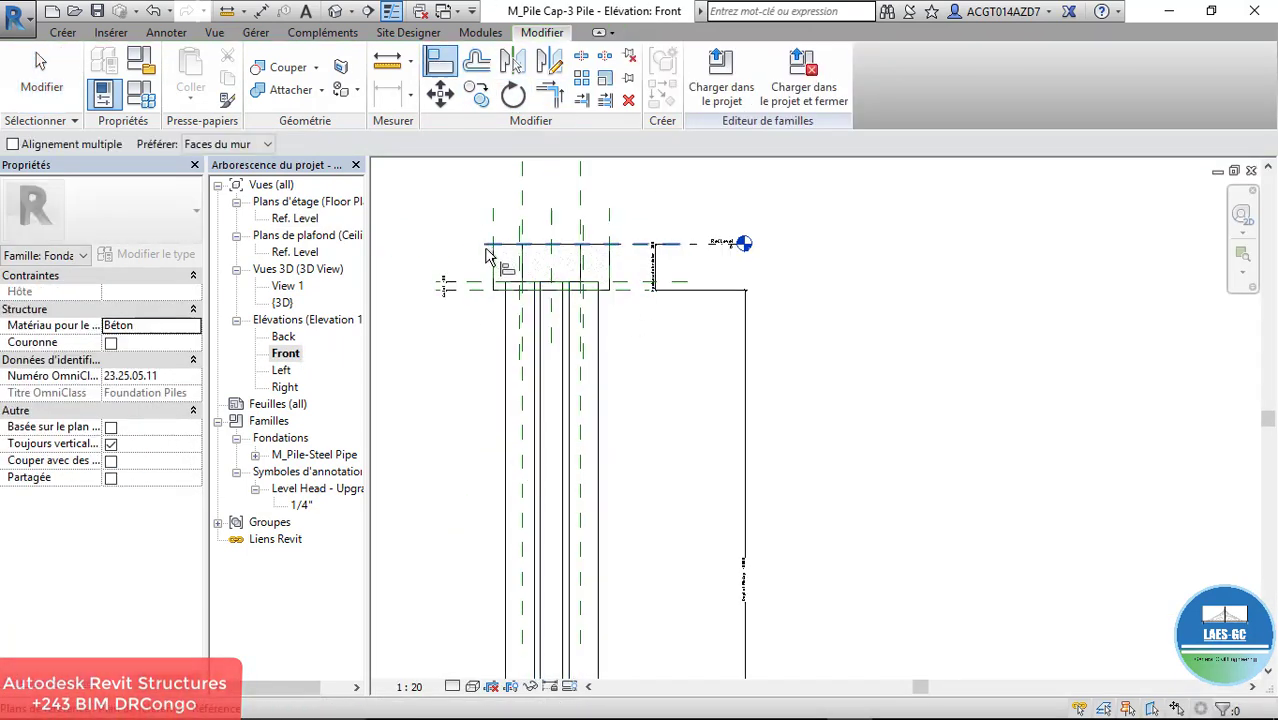
scroll(505, 268, up, 3)
scroll(615, 295, down, 2)
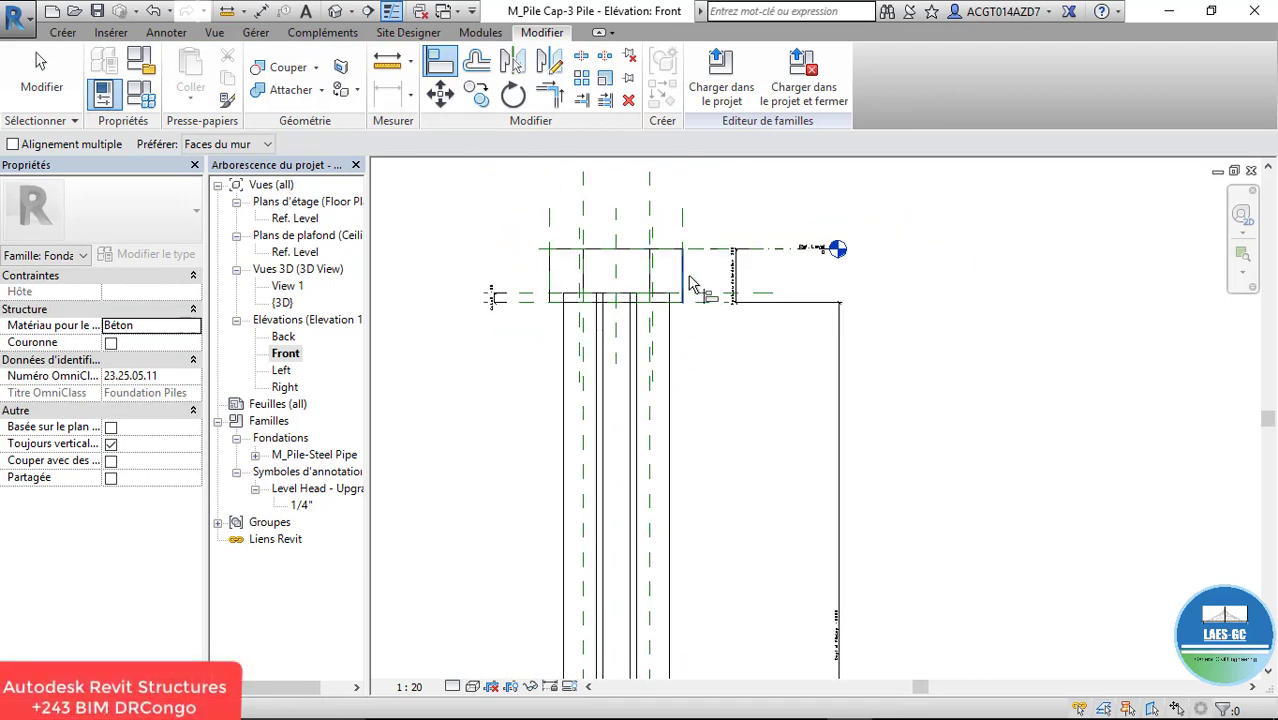
scroll(644, 288, up, 2)
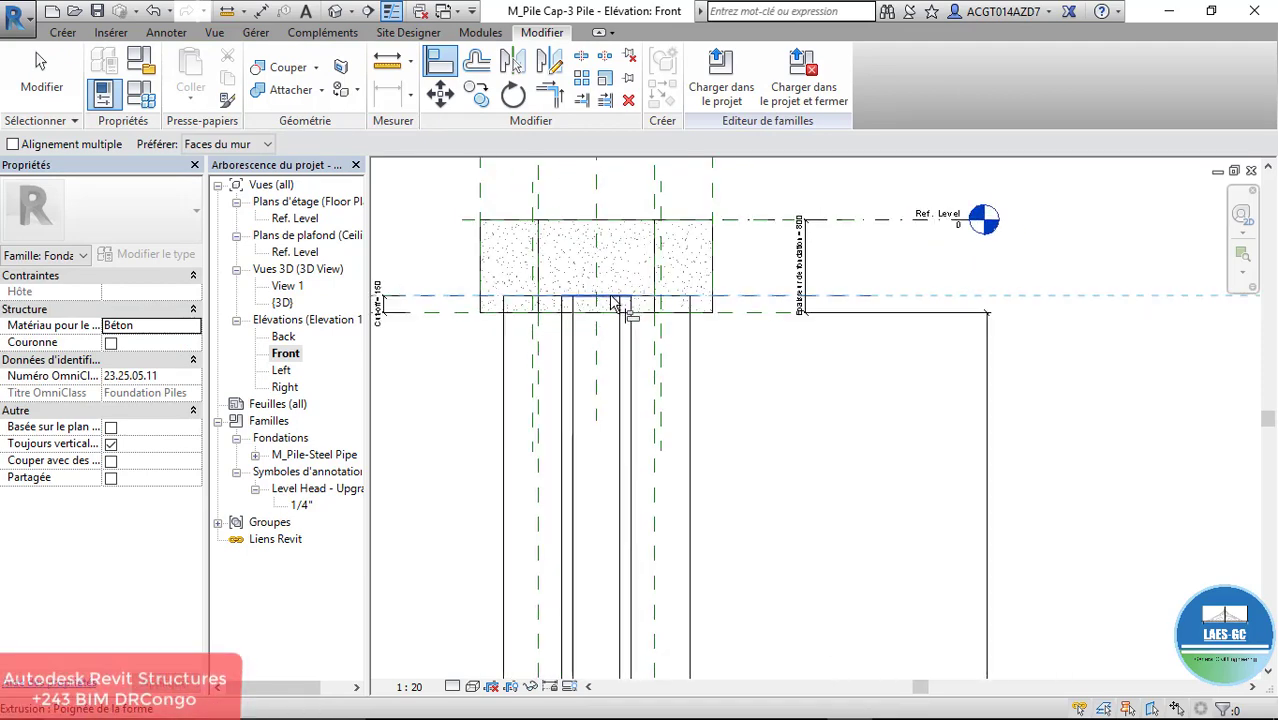
scroll(645, 375, down, 2)
Step: Align the bottom face of the third pile with the lowest reference plane and lock it
scroll(628, 422, down, 2)
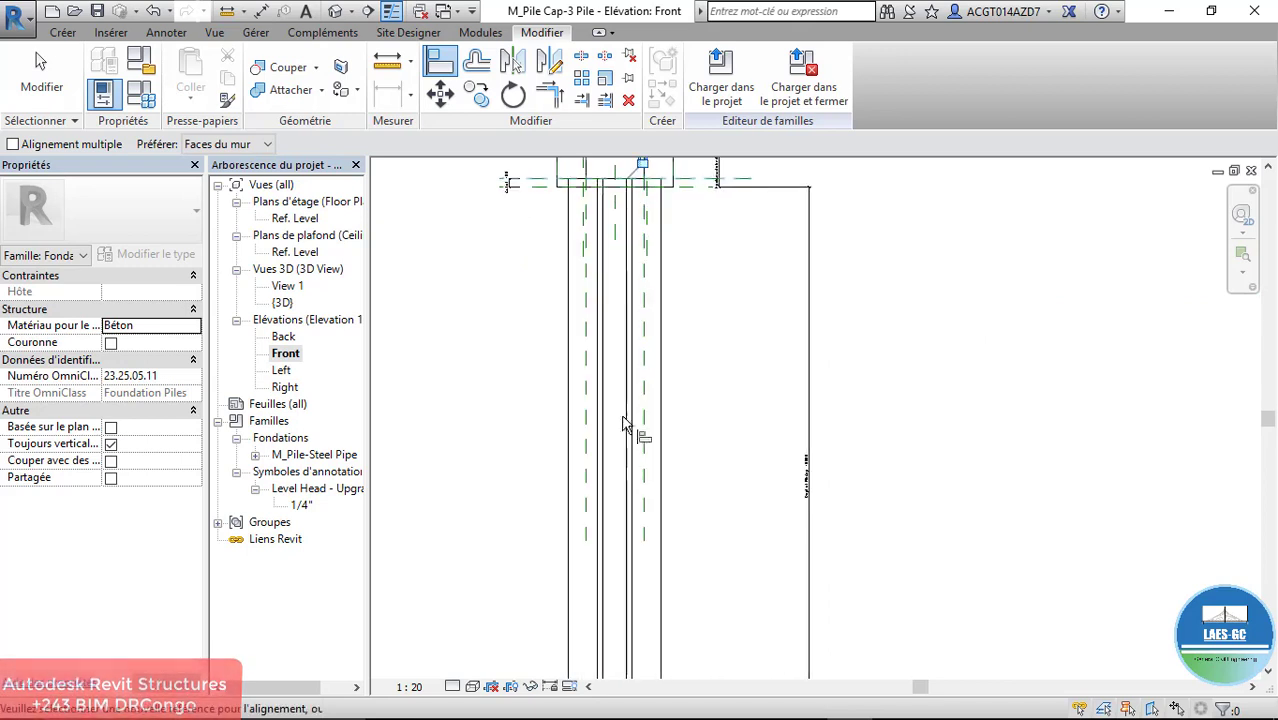
scroll(608, 505, up, 5)
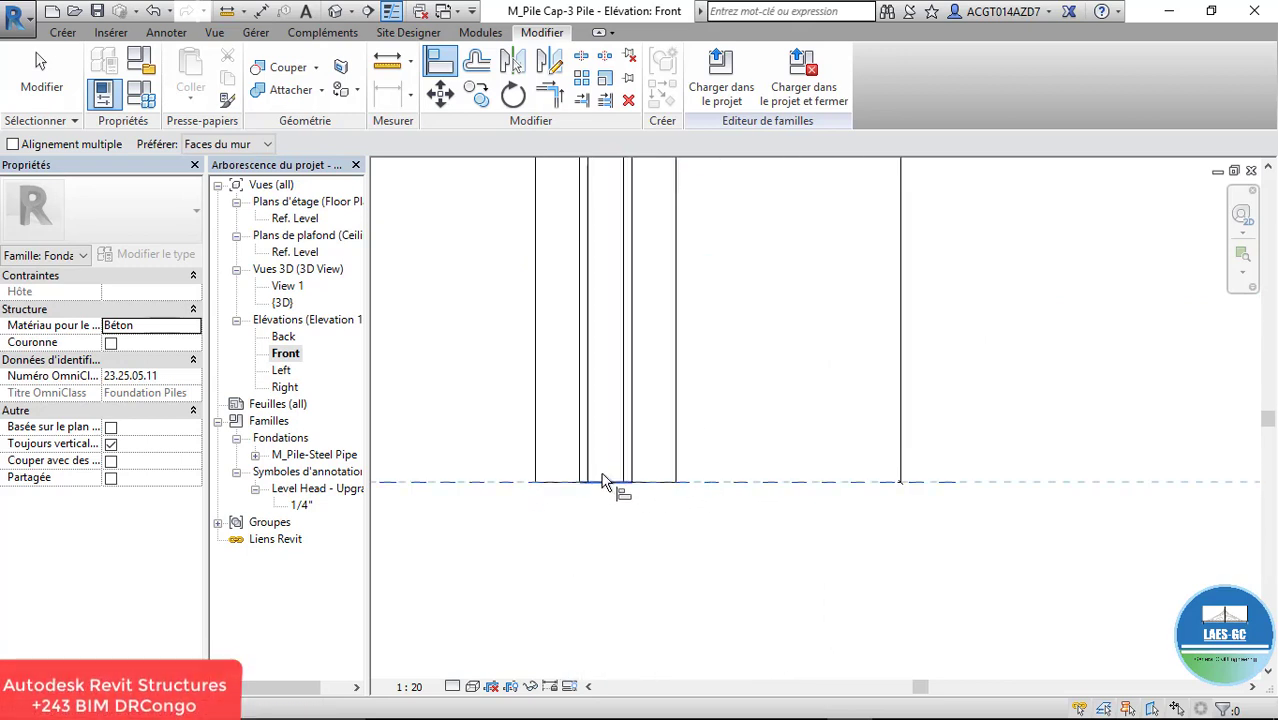
scroll(636, 517, down, 2)
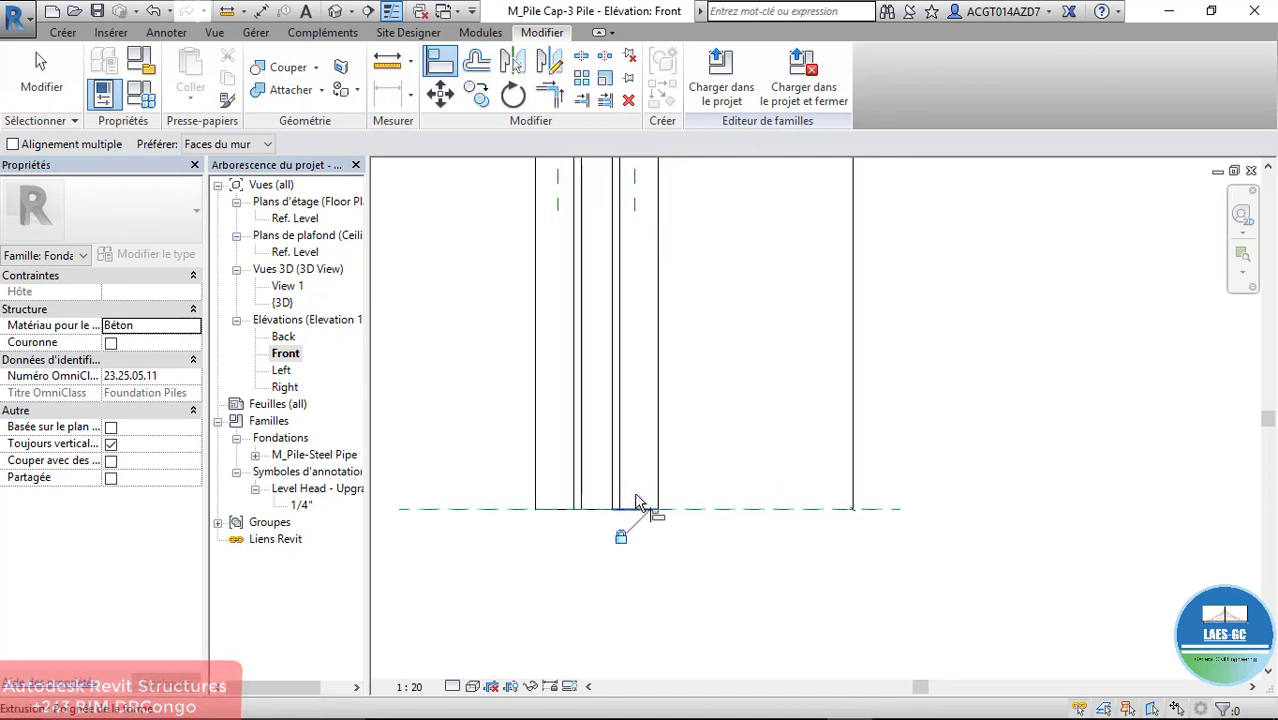
Step: Test the three piles in the 3D view by applying a Dept_of_PileCap of 1000 in the family types
click(335, 11)
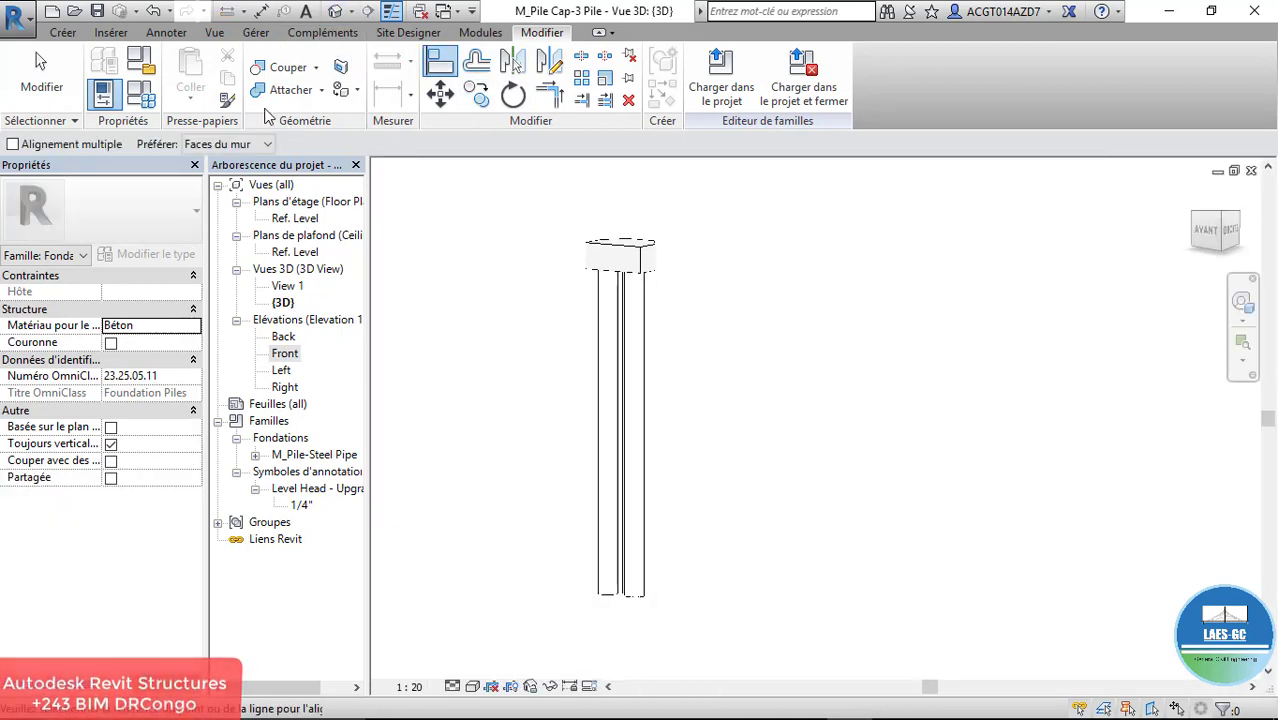
click(145, 95)
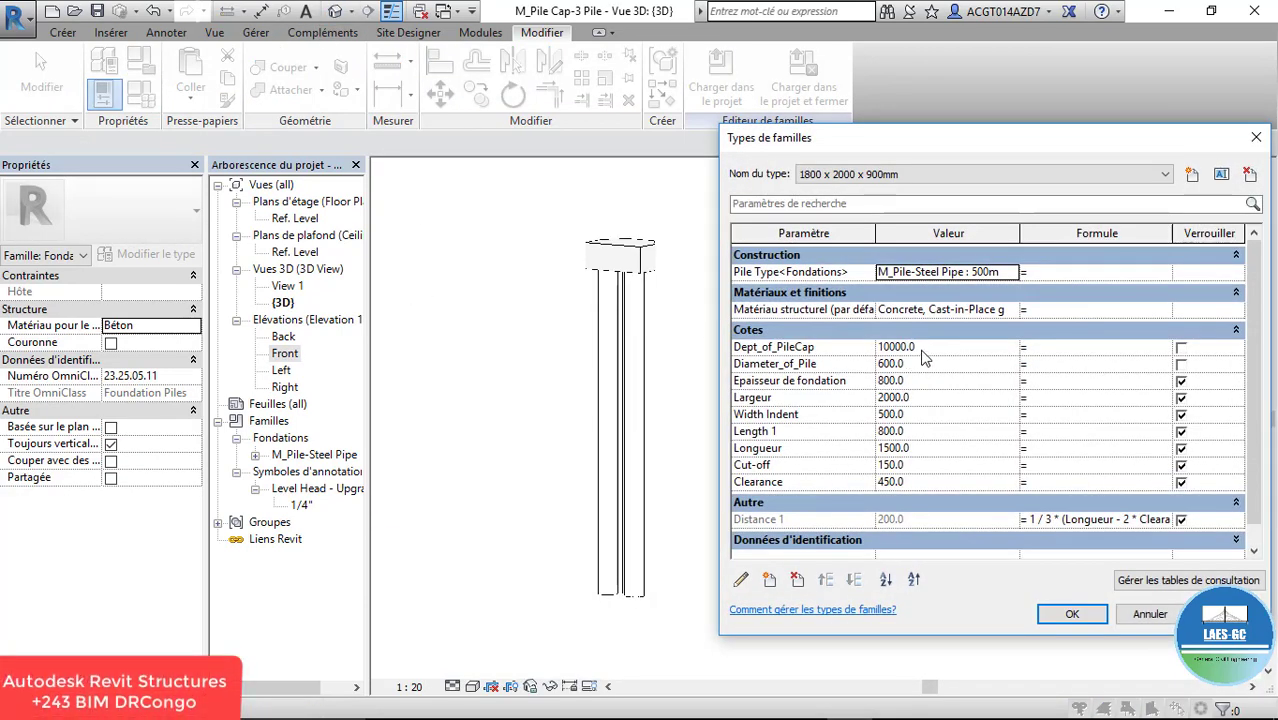
click(923, 347)
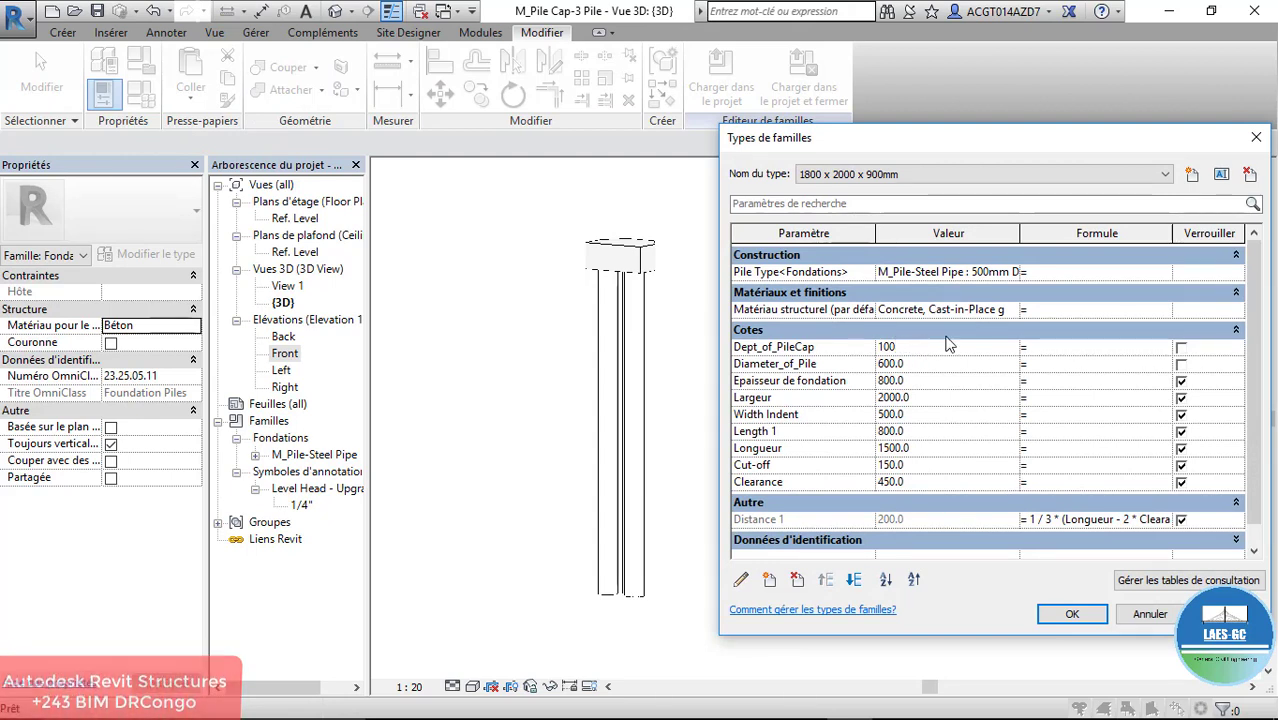
text(0)
key(Return)
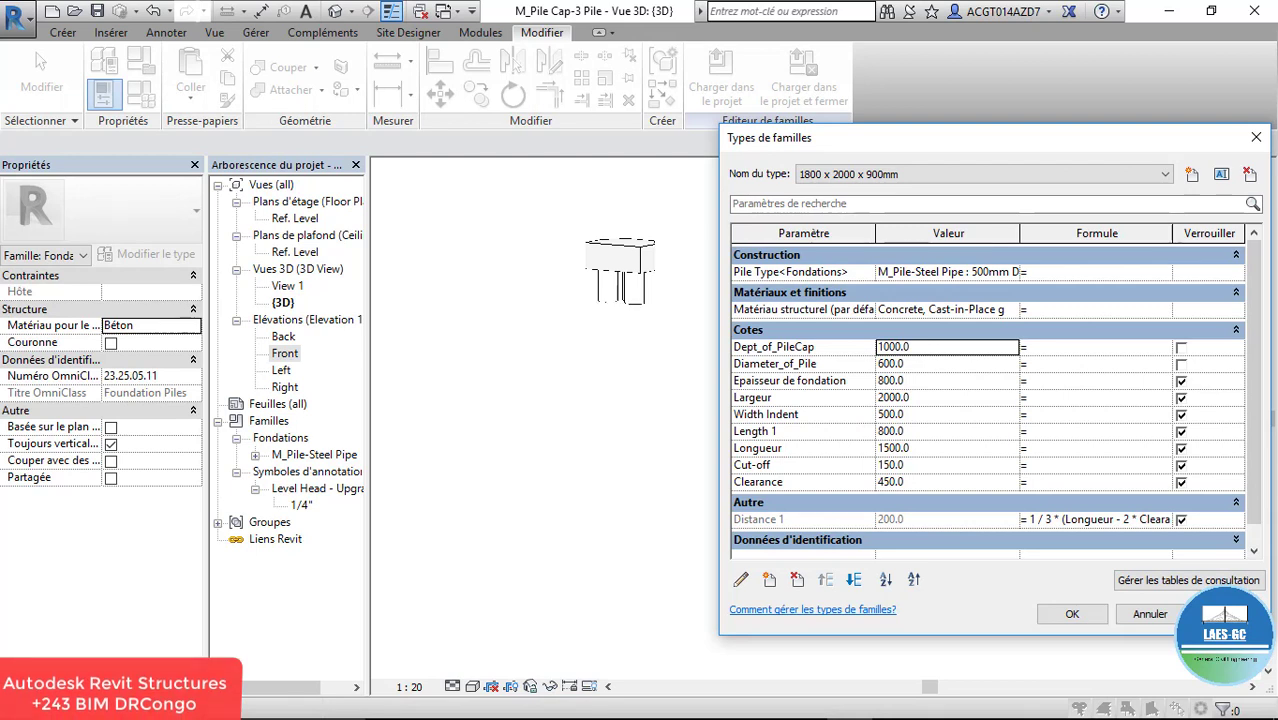
Step: Set Dept_of_PileCap to 15000, accept the family types and leave the Align command
double_click(951, 352)
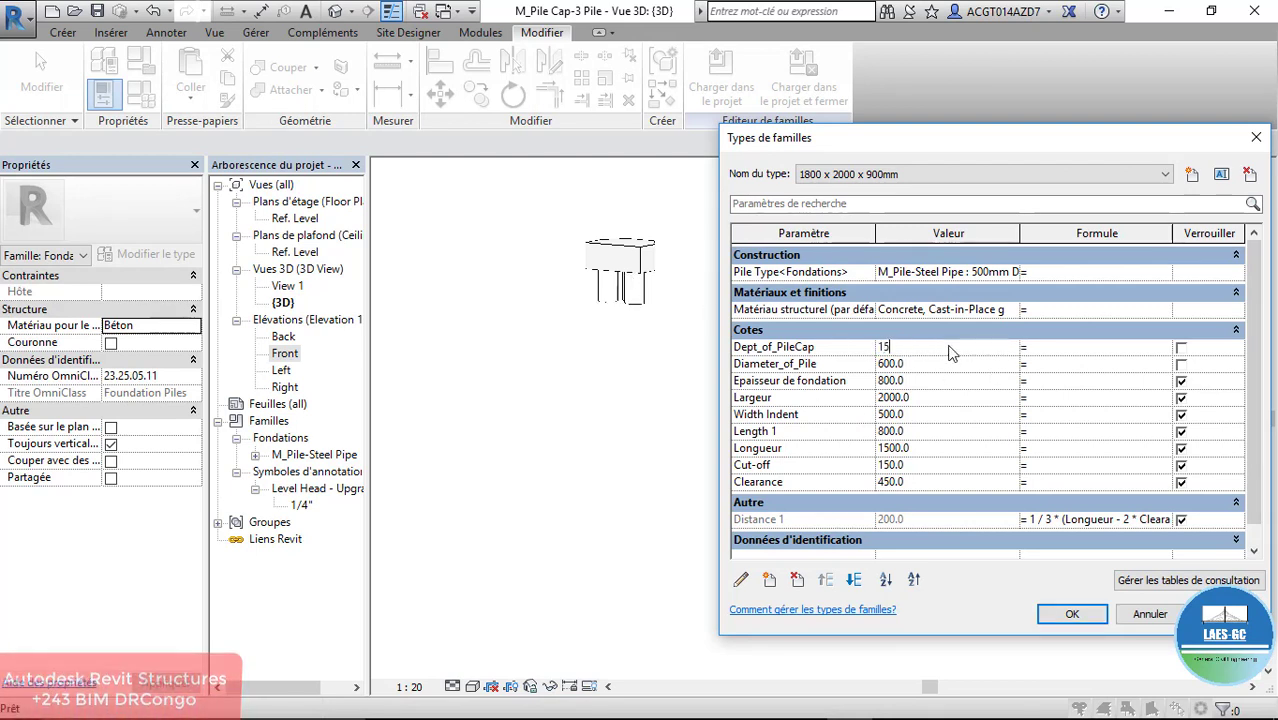
text(15000)
click(1072, 614)
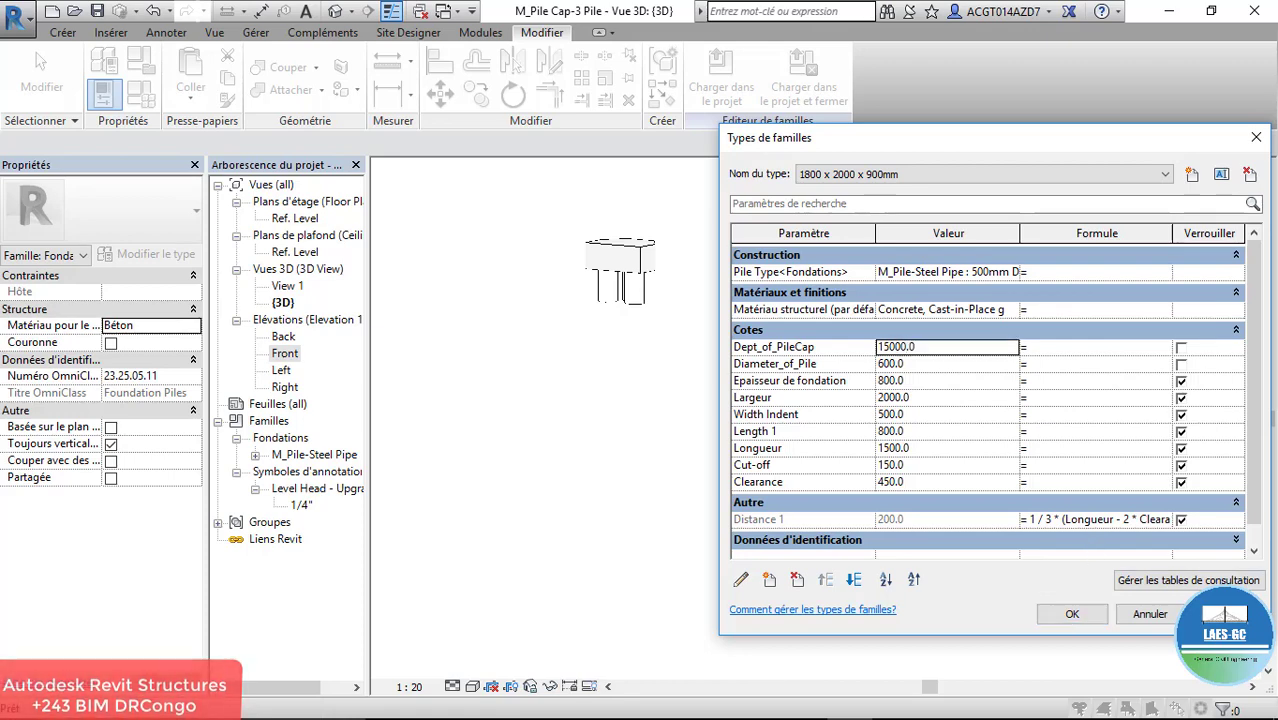
click(1072, 614)
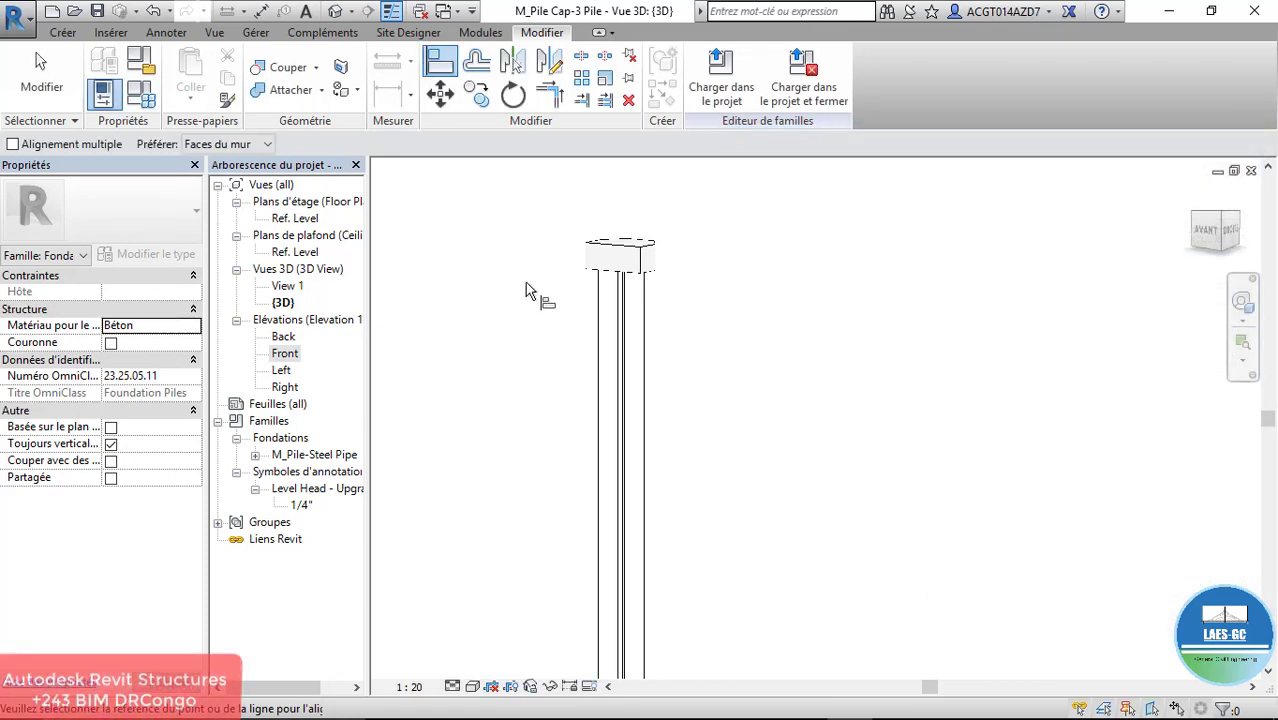
scroll(585, 280, down, 3)
key(Escape)
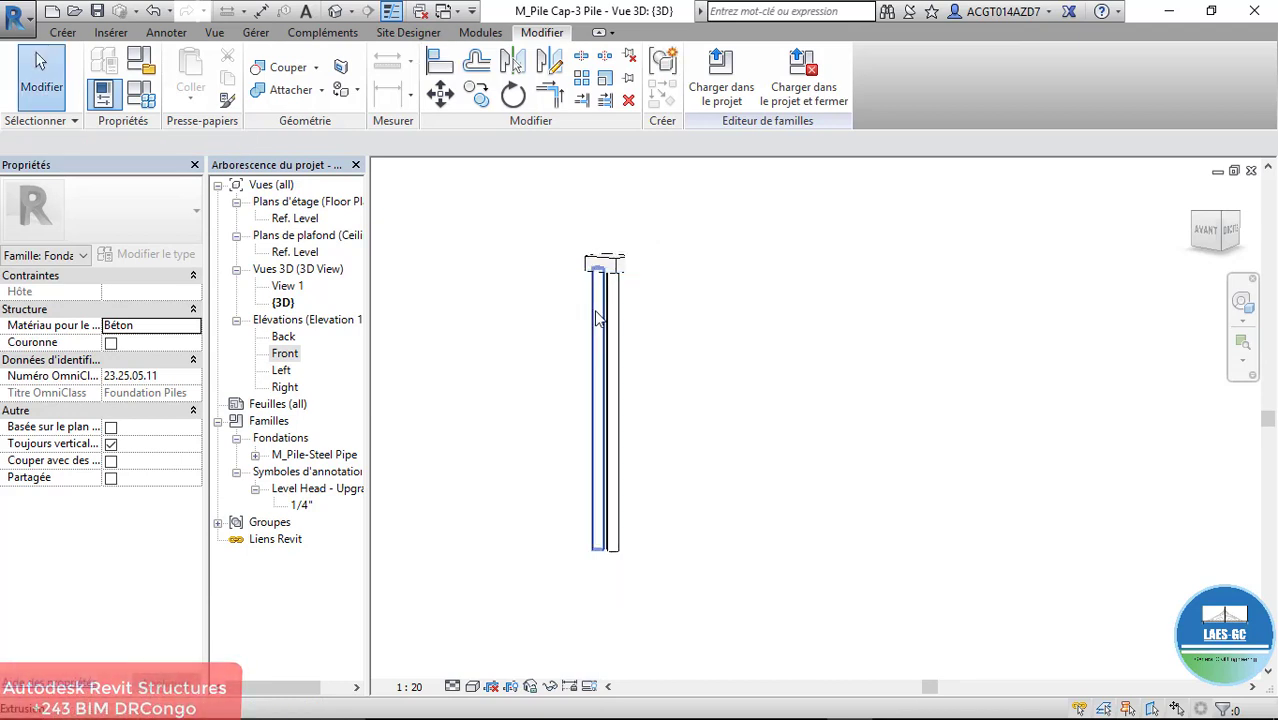
Step: Select all three piles in the 3D view and associate their material with the Matériau structurel family parameter
scroll(766, 518, down, 1)
scroll(712, 427, up, 2)
drag(966, 545, 352, 479)
scroll(524, 262, up, 2)
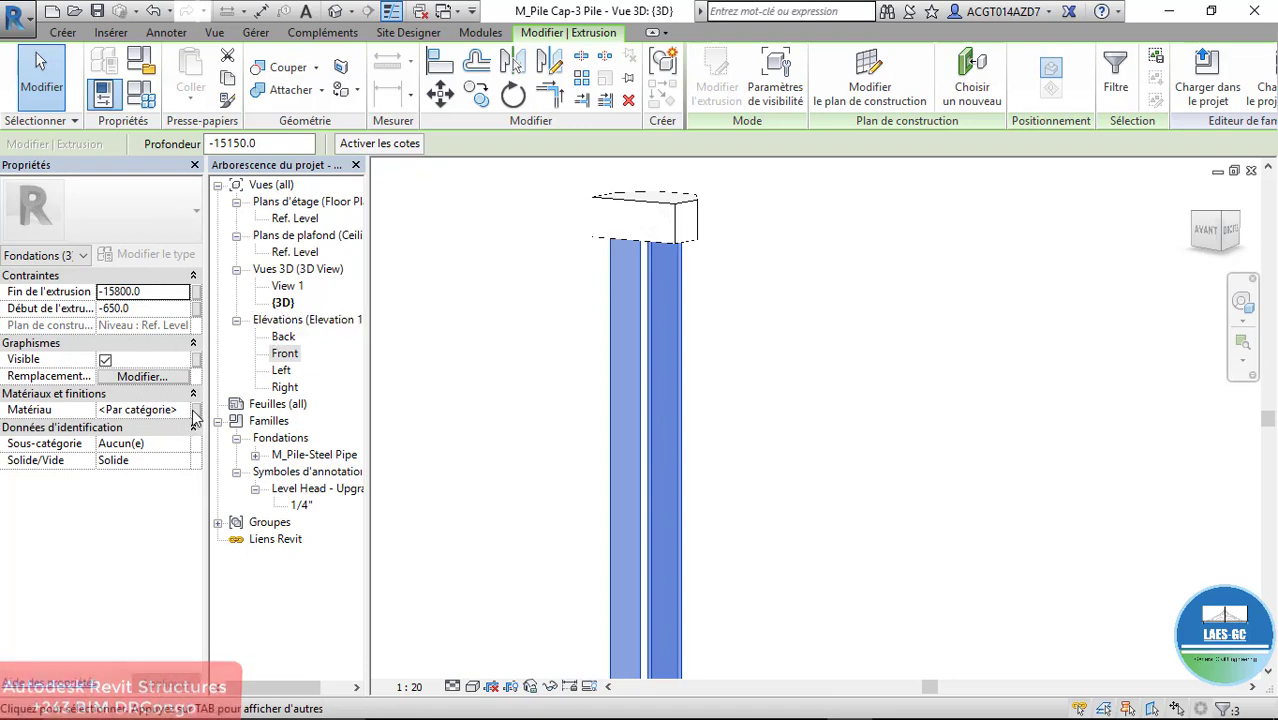
click(196, 411)
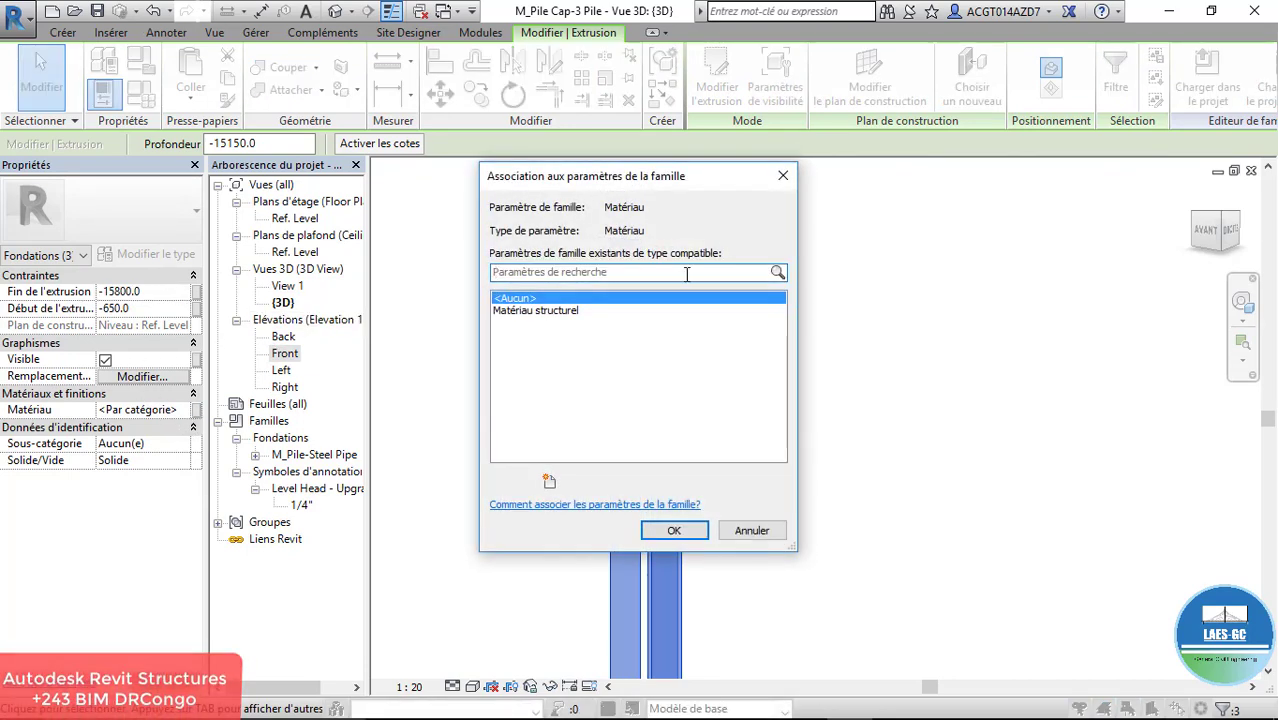
click(540, 312)
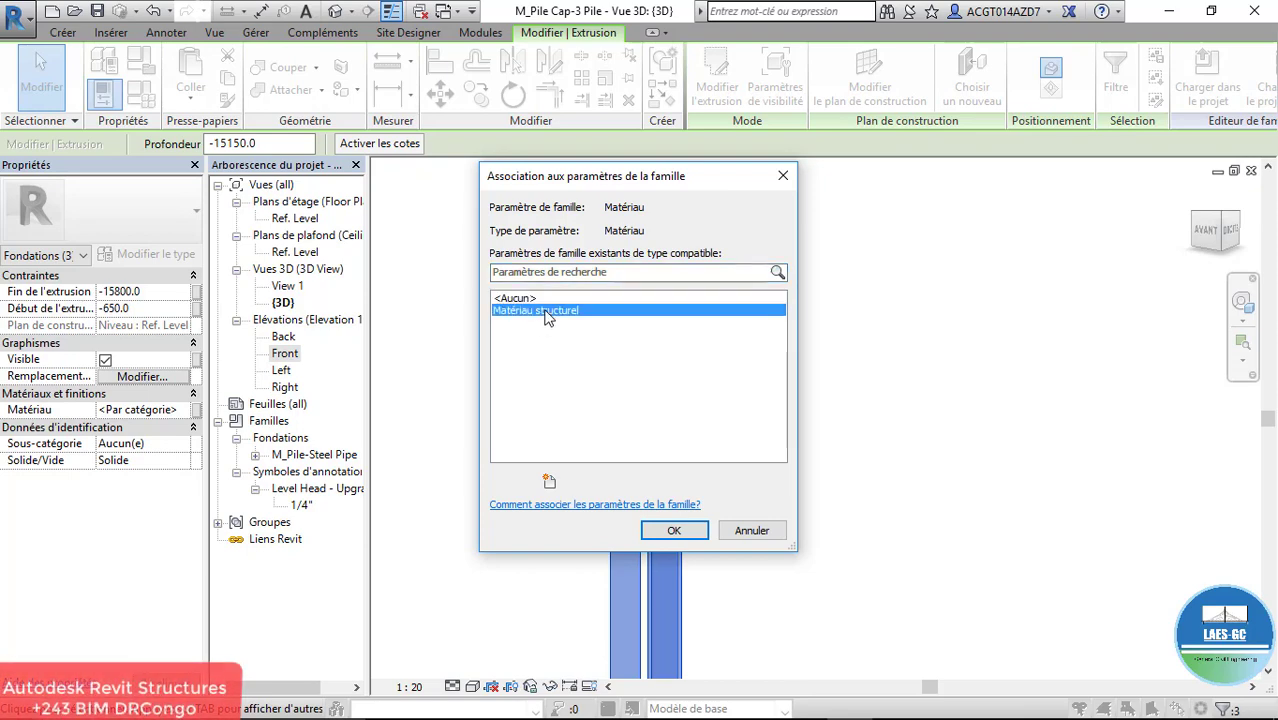
click(674, 531)
Step: Switch the 3D view to the Réaliste visual style and deselect the piles
scroll(665, 285, up, 2)
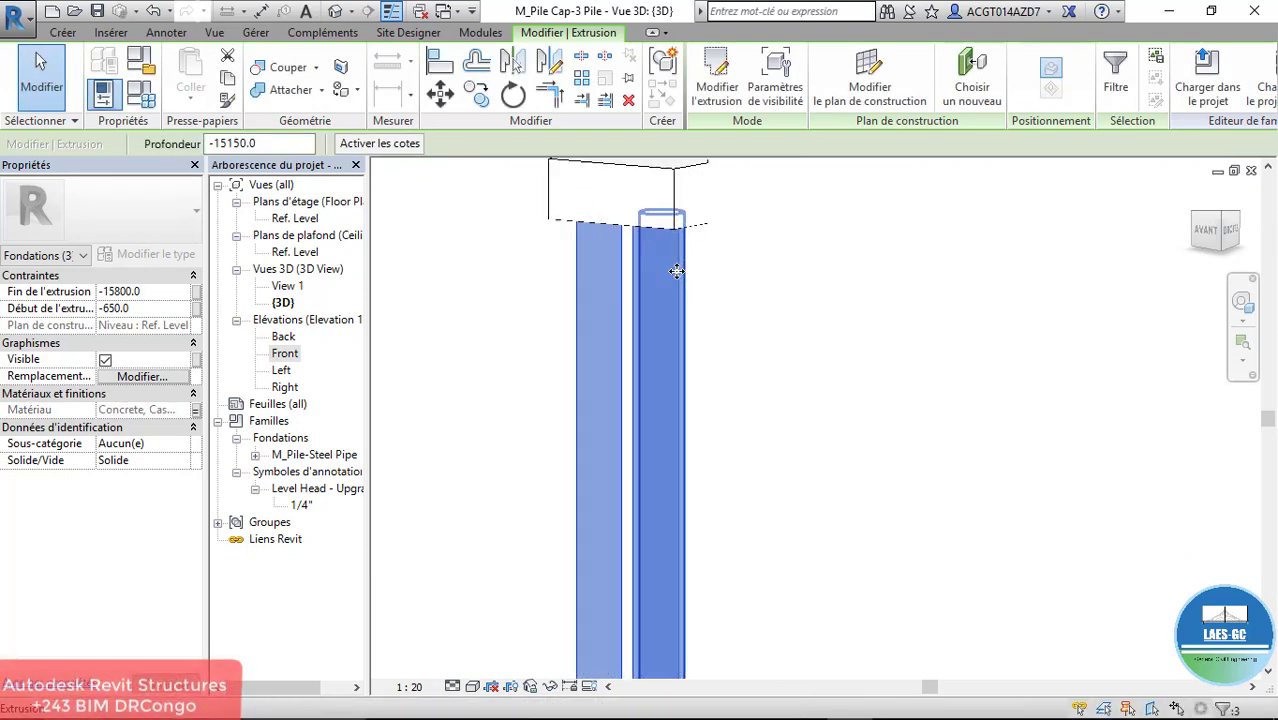
click(476, 687)
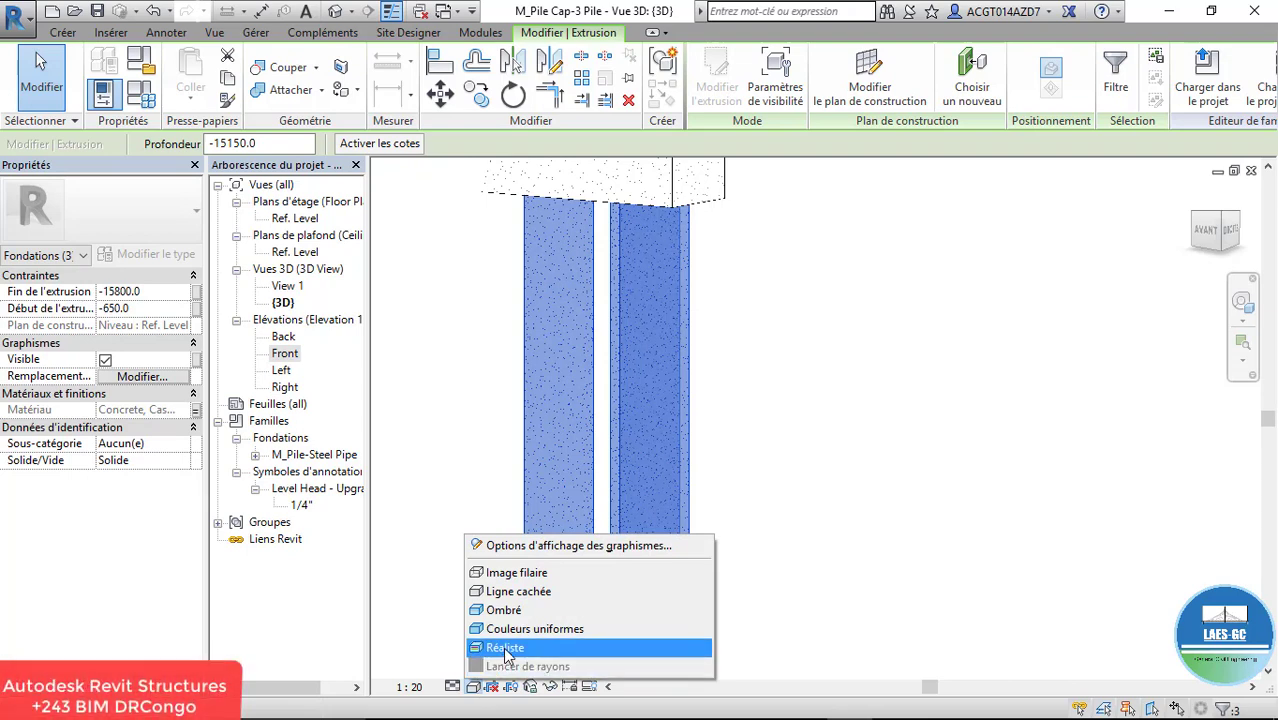
click(506, 650)
click(744, 404)
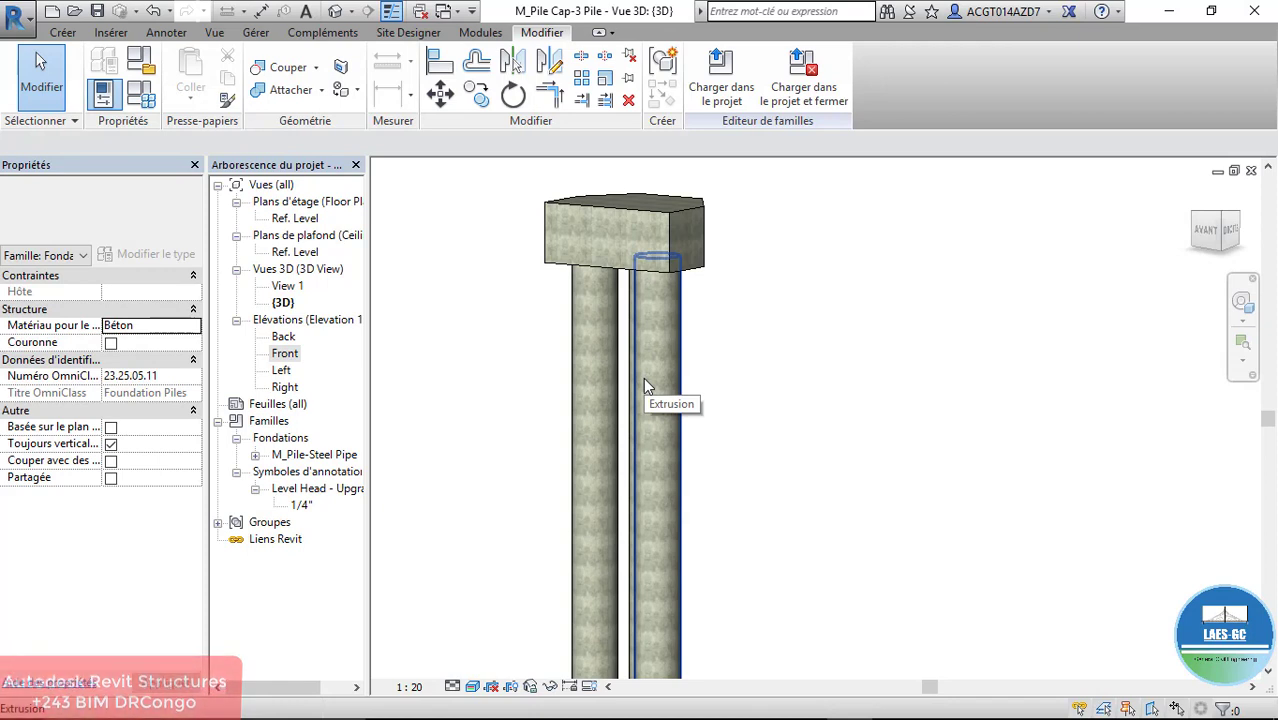
Step: Select the piles, inspect the structural material's definition from the family types, and close the dialogs without changes
drag(727, 434, 487, 451)
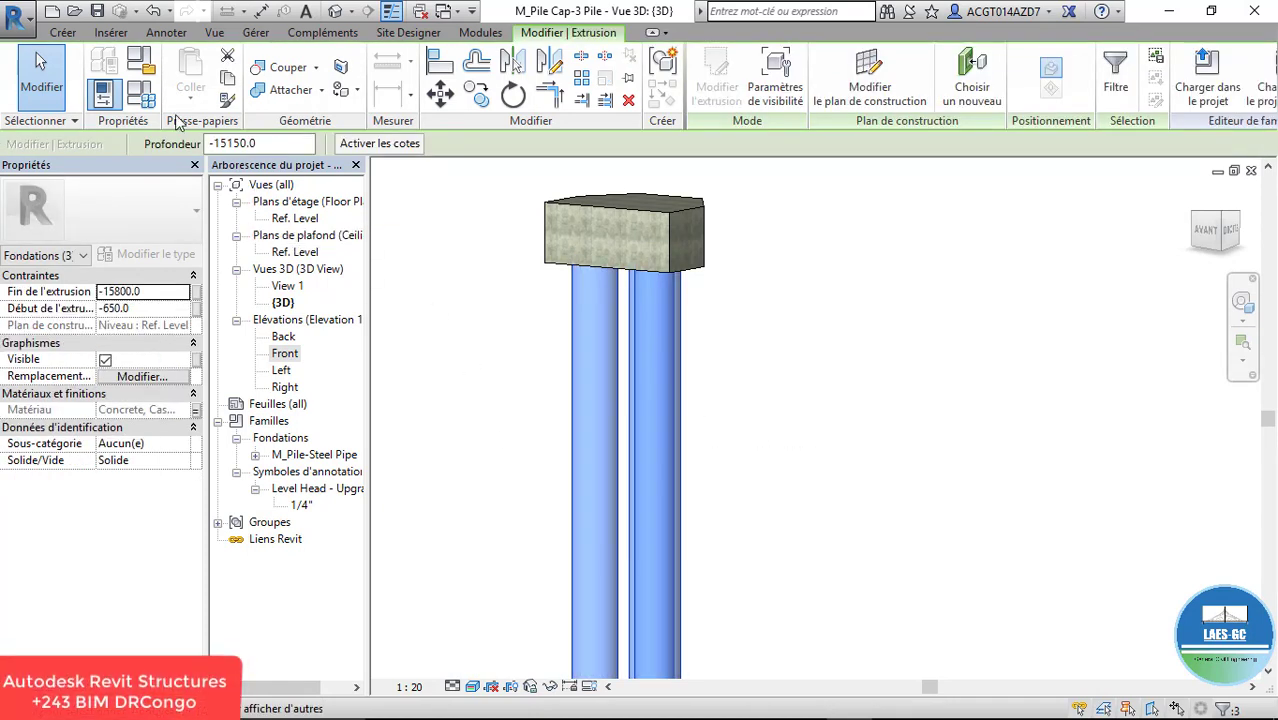
click(143, 96)
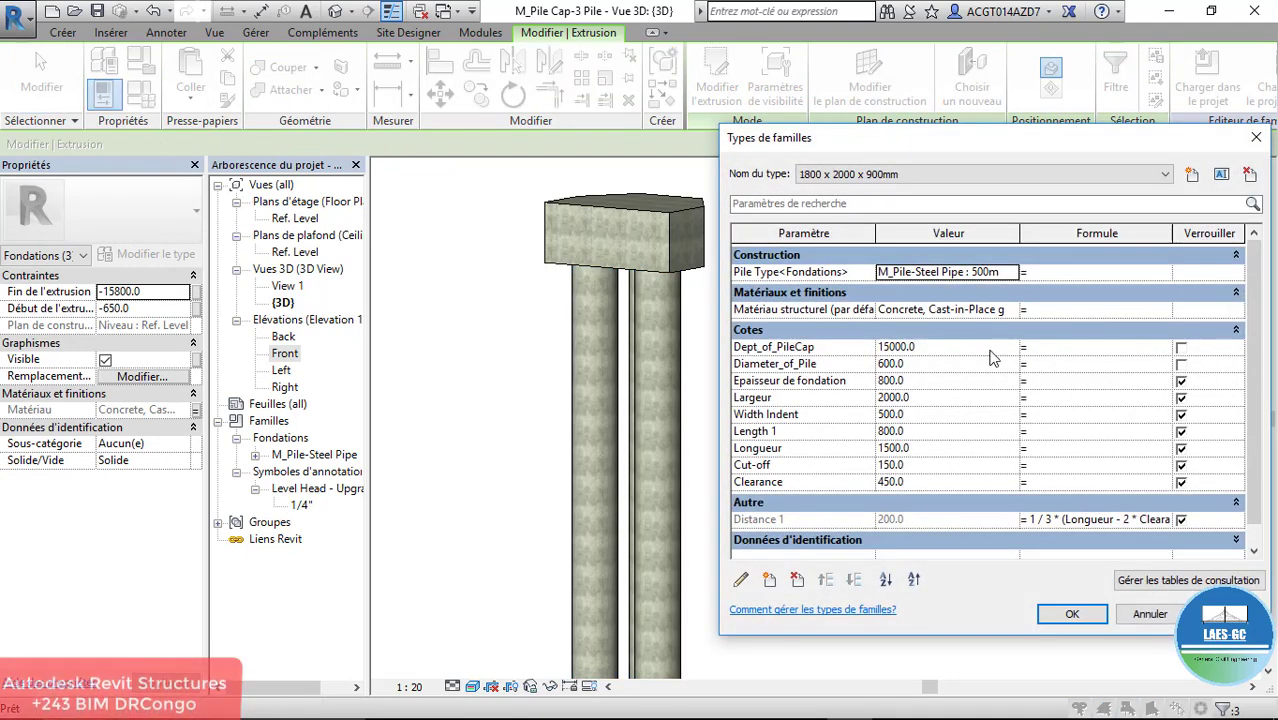
click(1004, 310)
click(1010, 310)
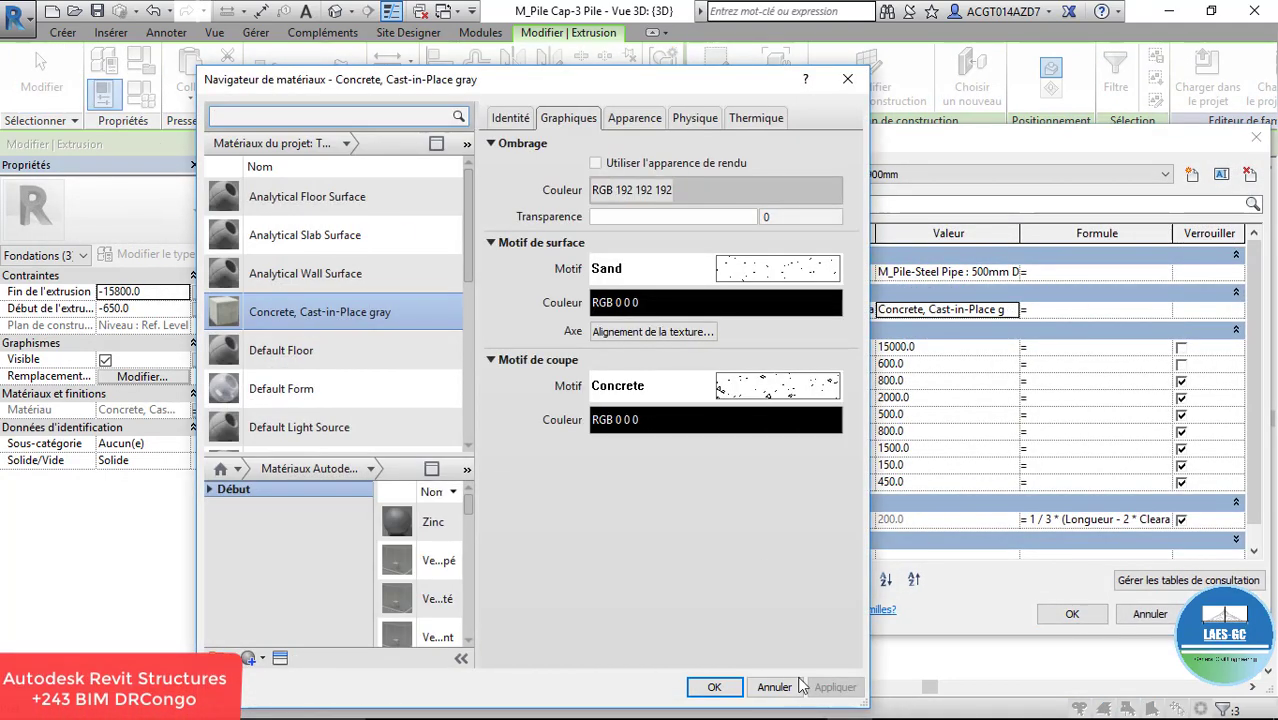
click(714, 687)
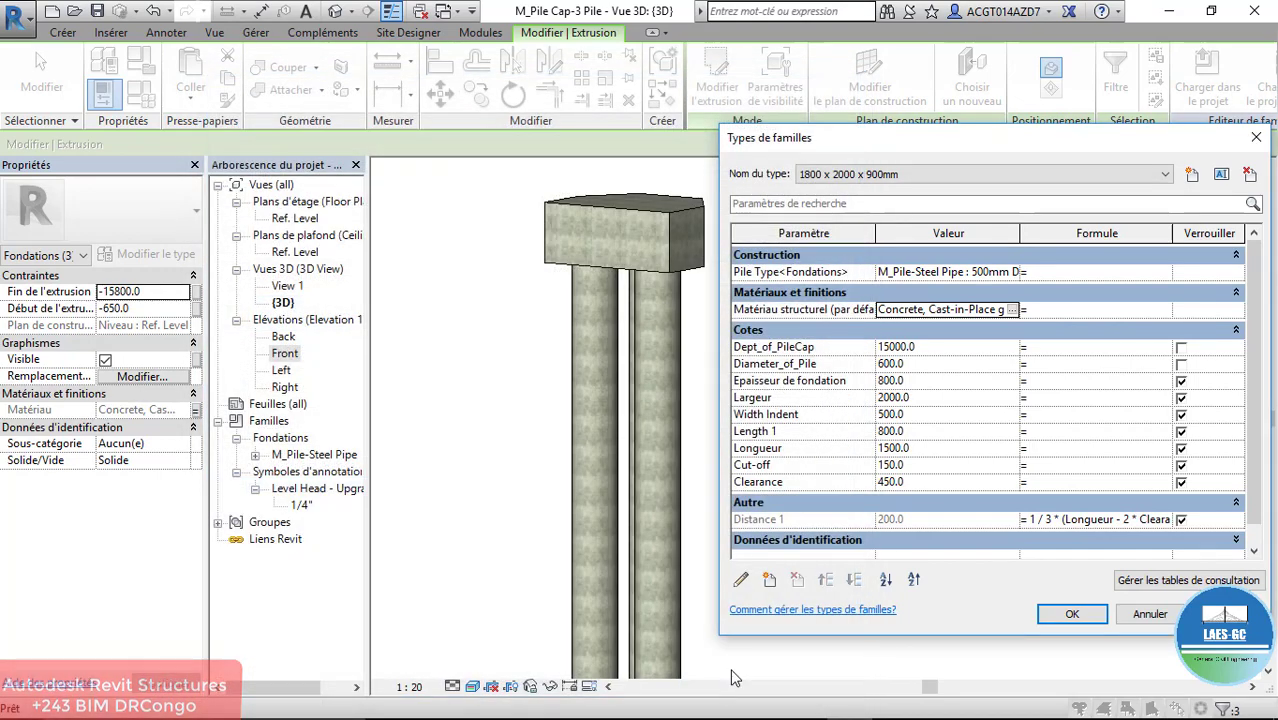
click(1257, 138)
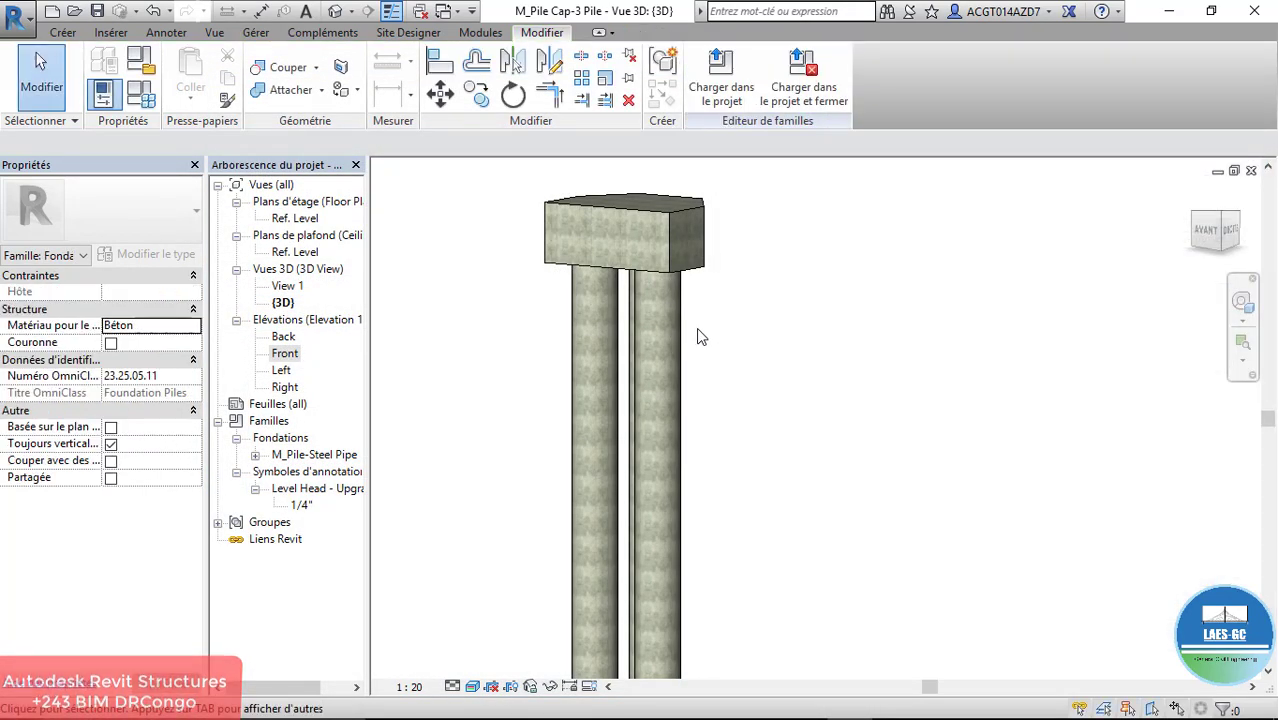
Step: Load the pile cap family into the structural model project, replacing the existing version and its parameter values
click(721, 80)
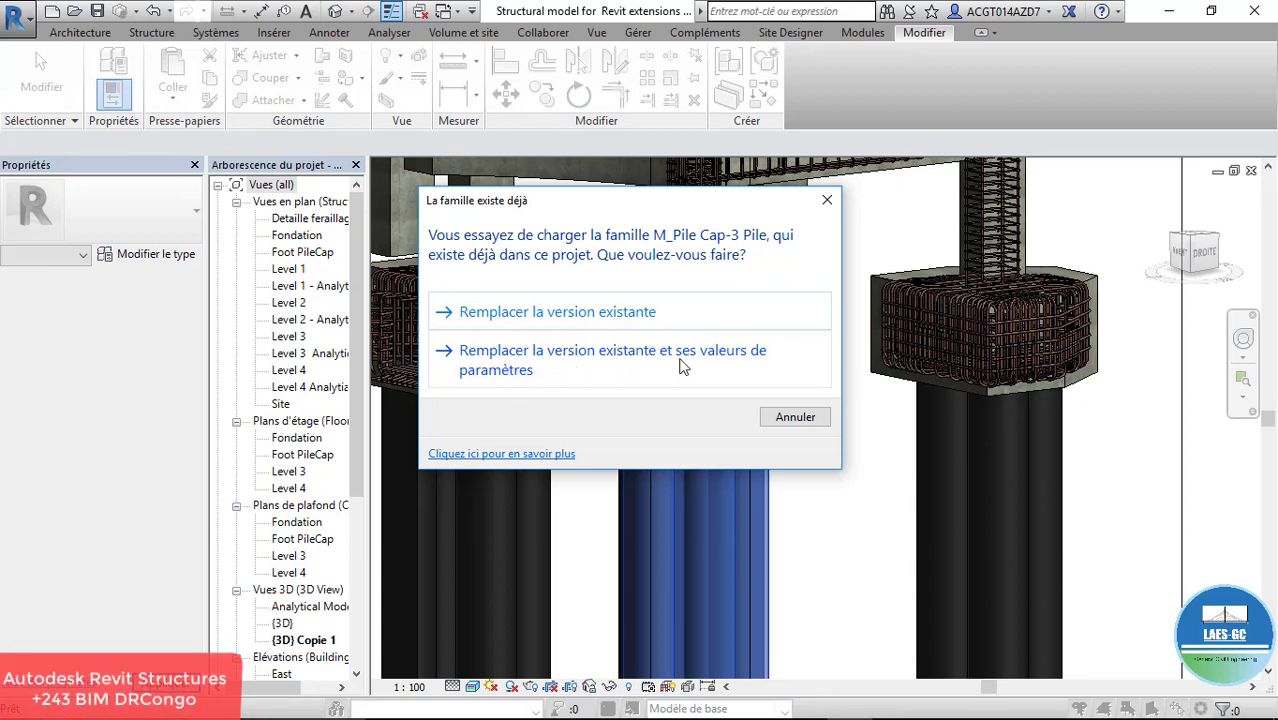
click(595, 372)
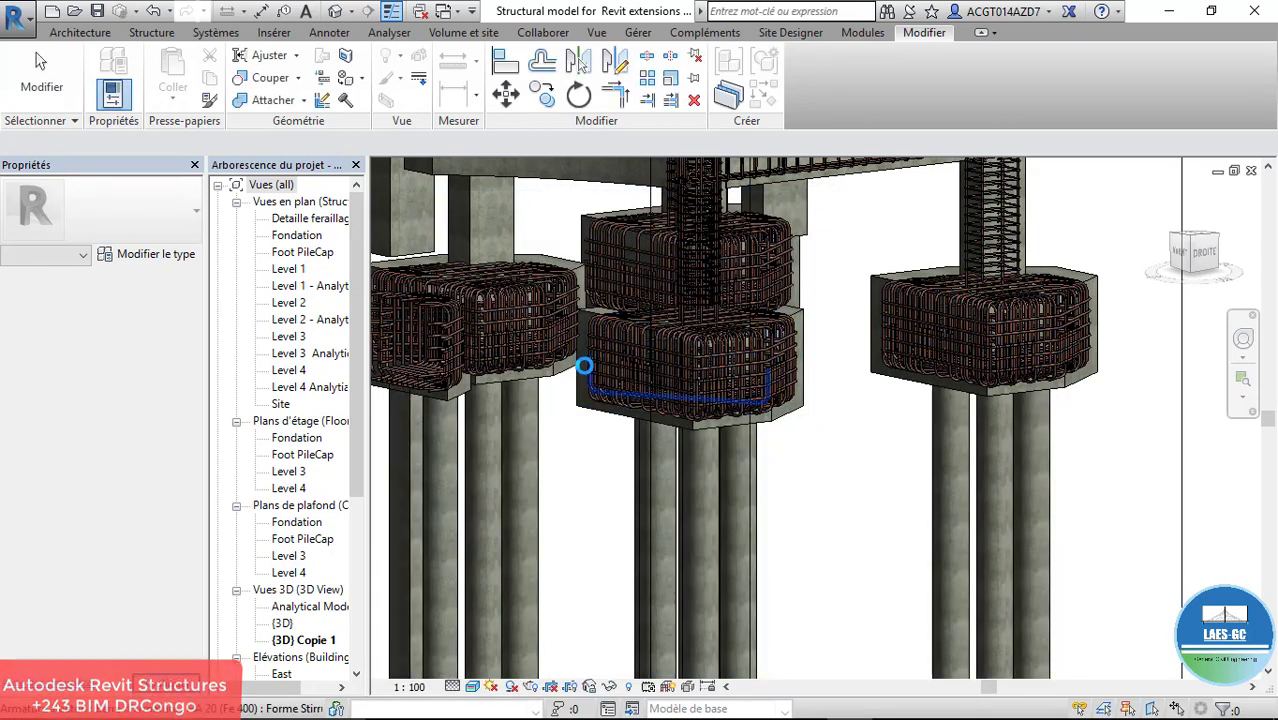
scroll(702, 306, down, 5)
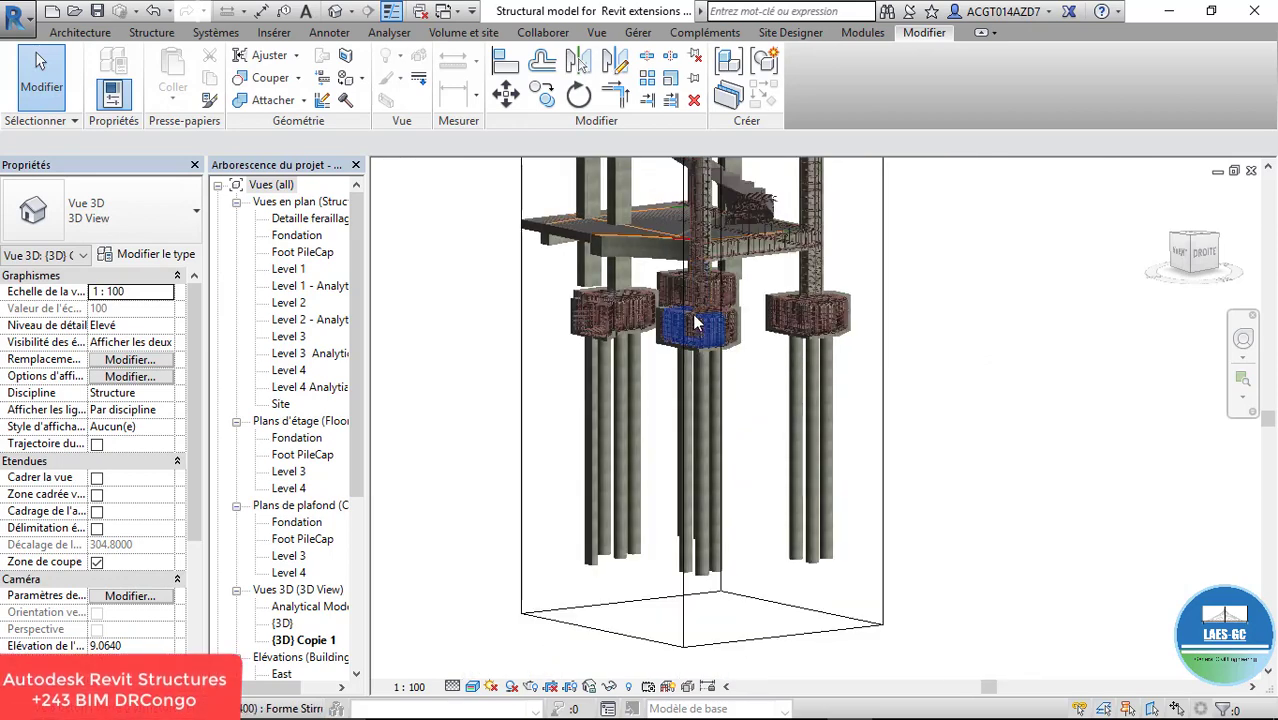
shift+middle_drag(700, 420, 697, 492)
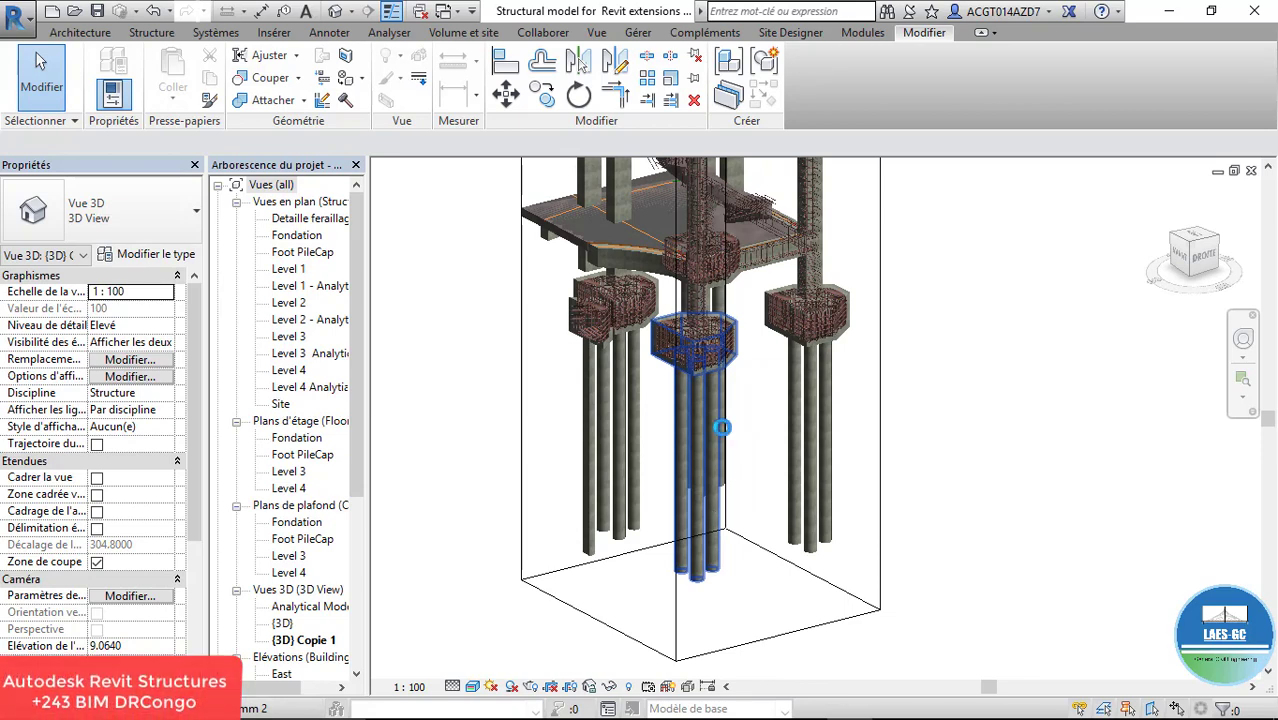
Step: Select a pile cap foundation in the 3D view and set its type's Diameter_of_Pile to 0.6
scroll(722, 427, up, 3)
click(685, 491)
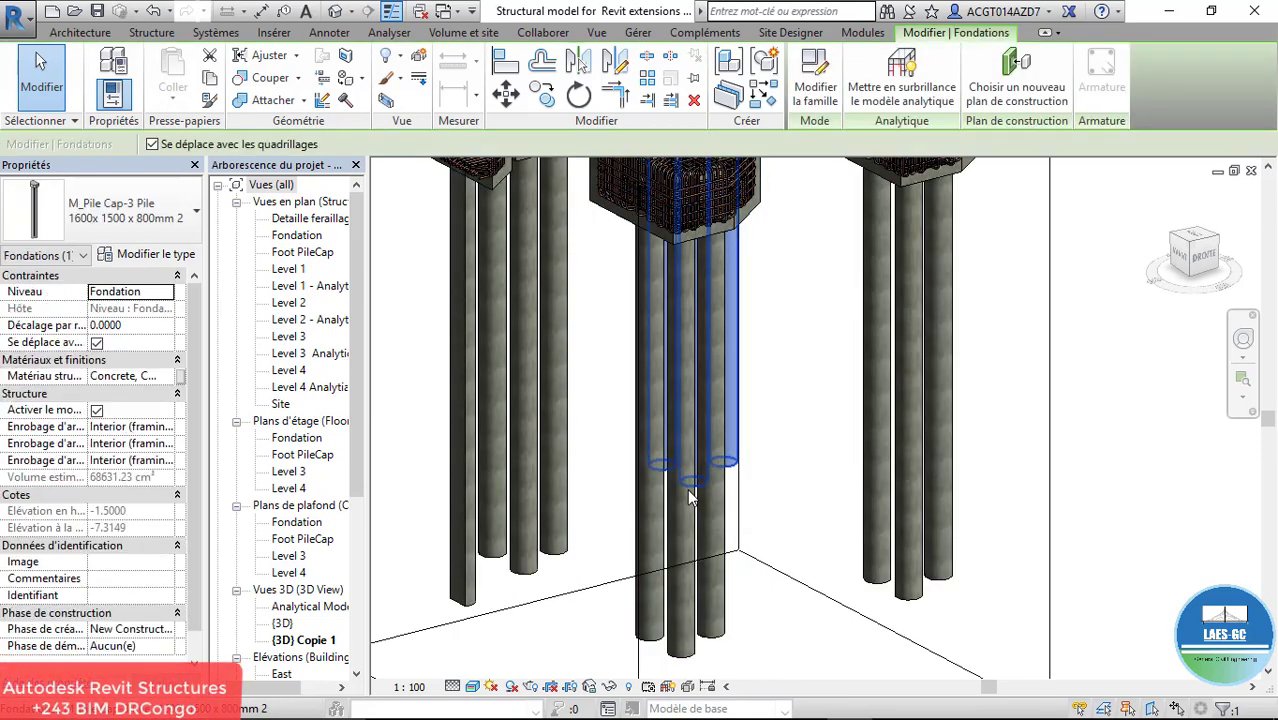
scroll(651, 563, down, 3)
scroll(651, 563, down, 1)
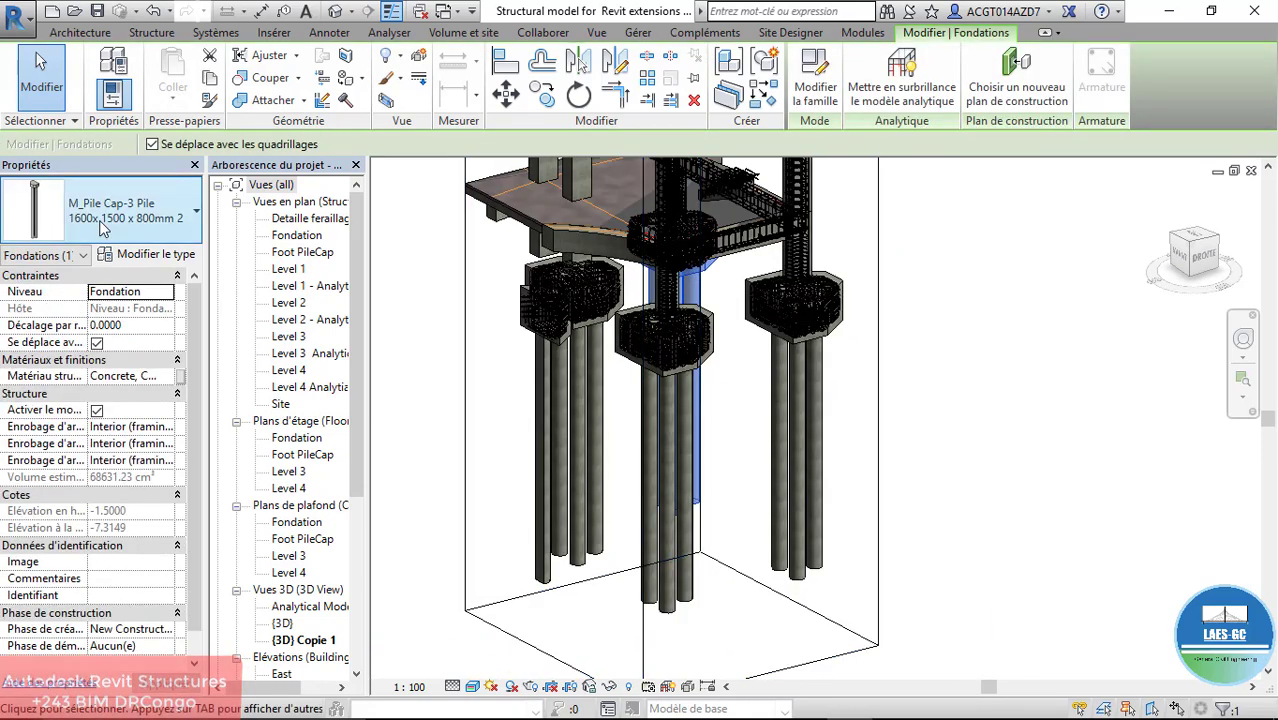
click(143, 256)
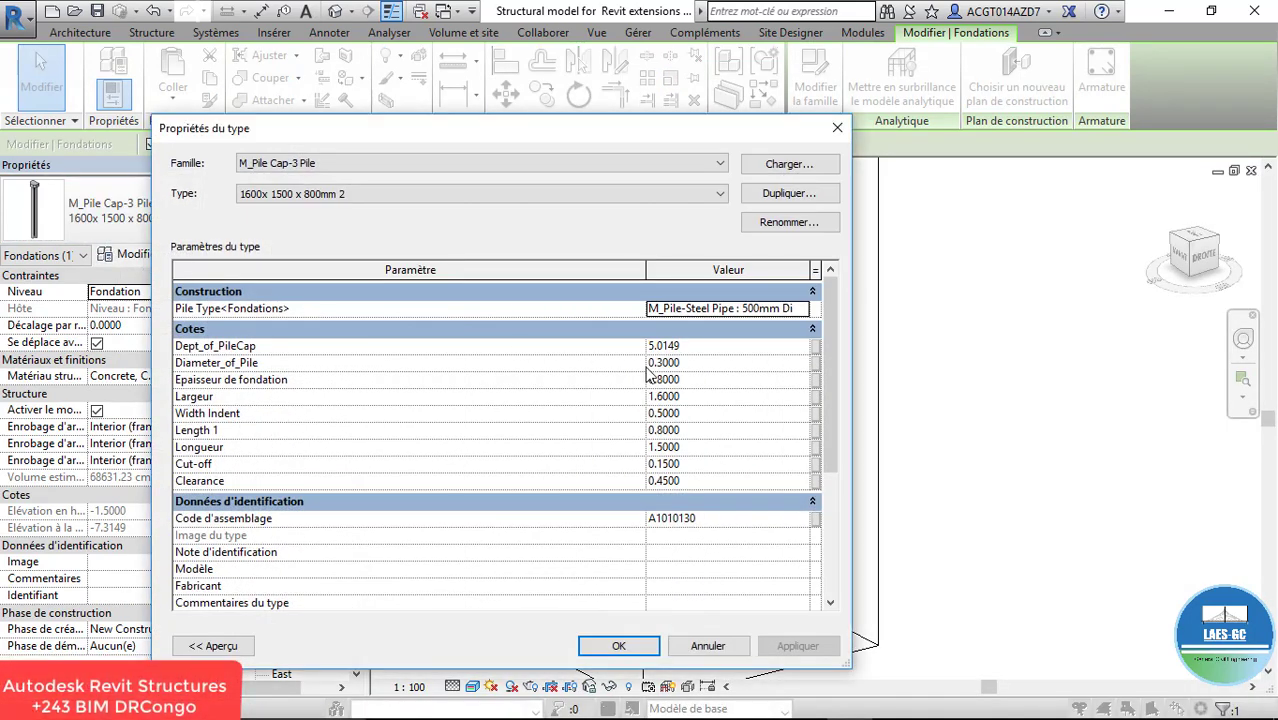
click(693, 362)
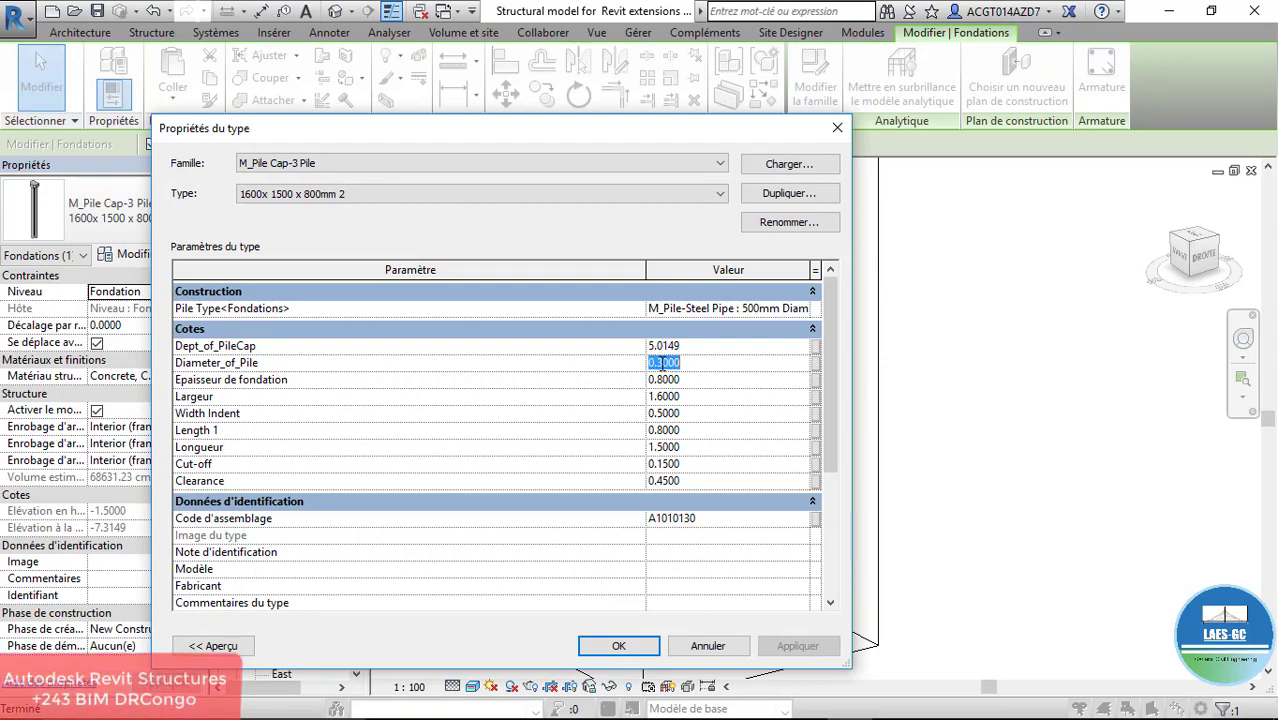
drag(621, 139, 1066, 196)
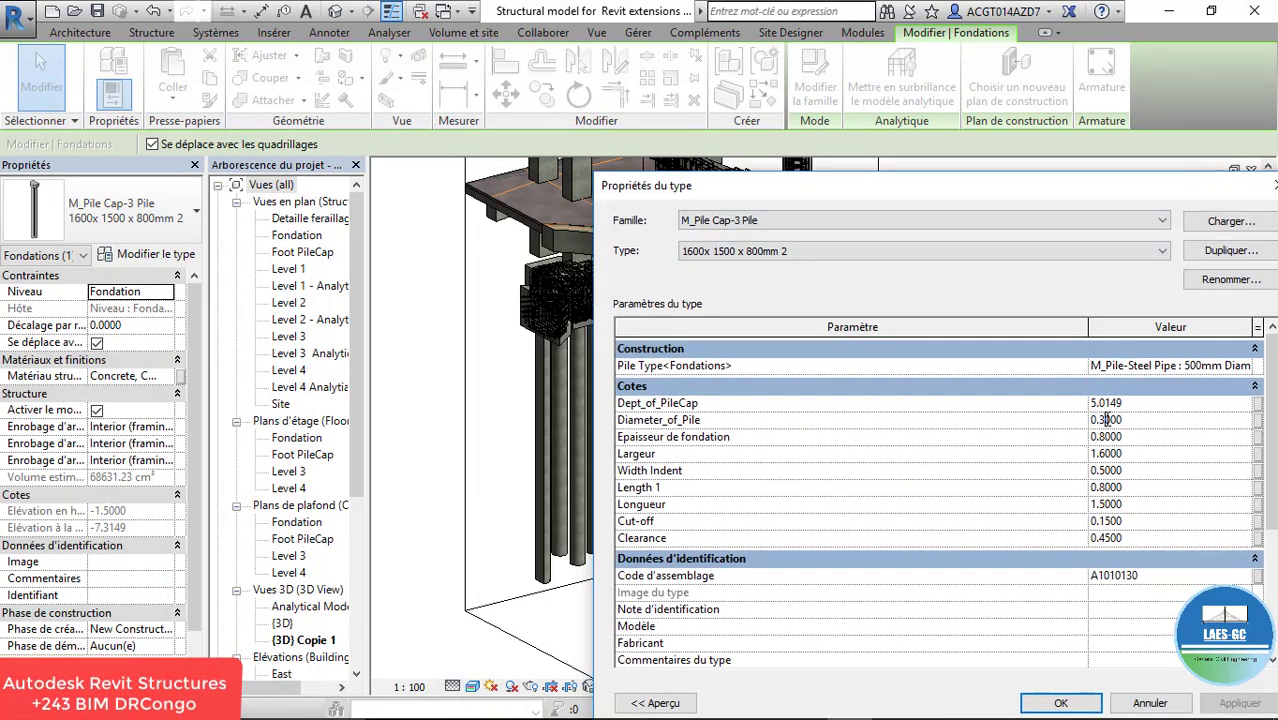
text(6)
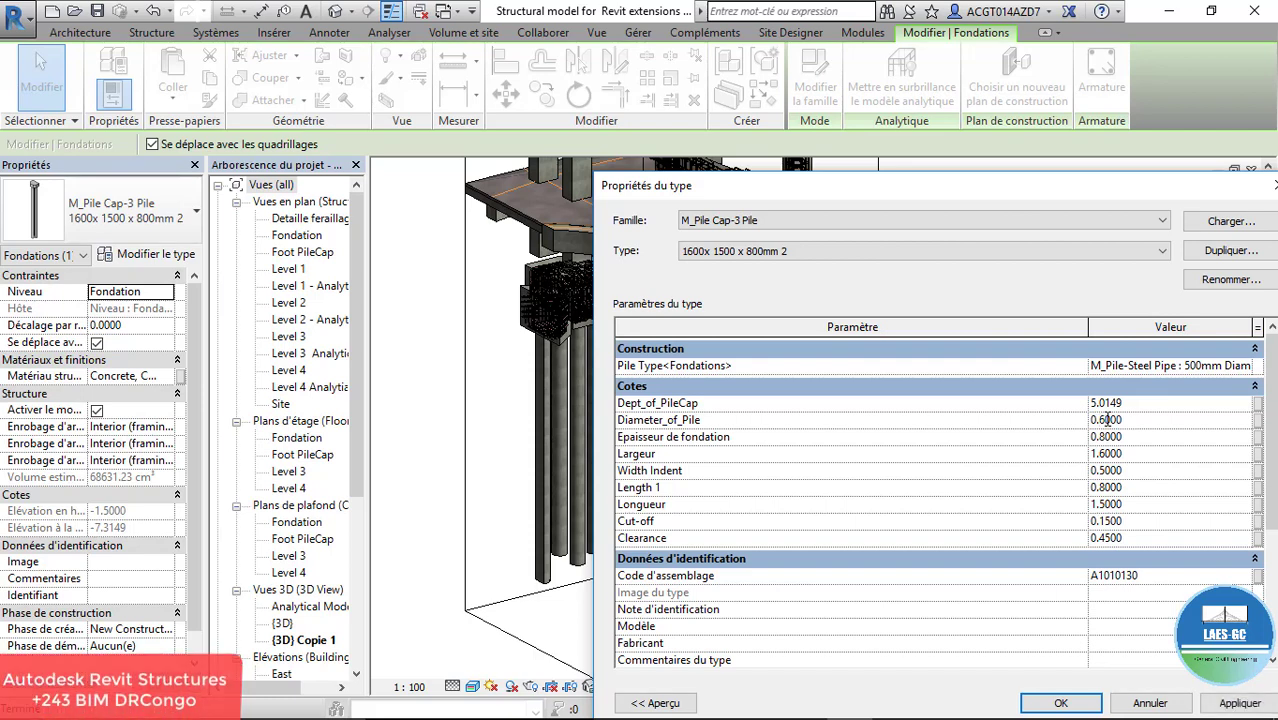
click(1240, 703)
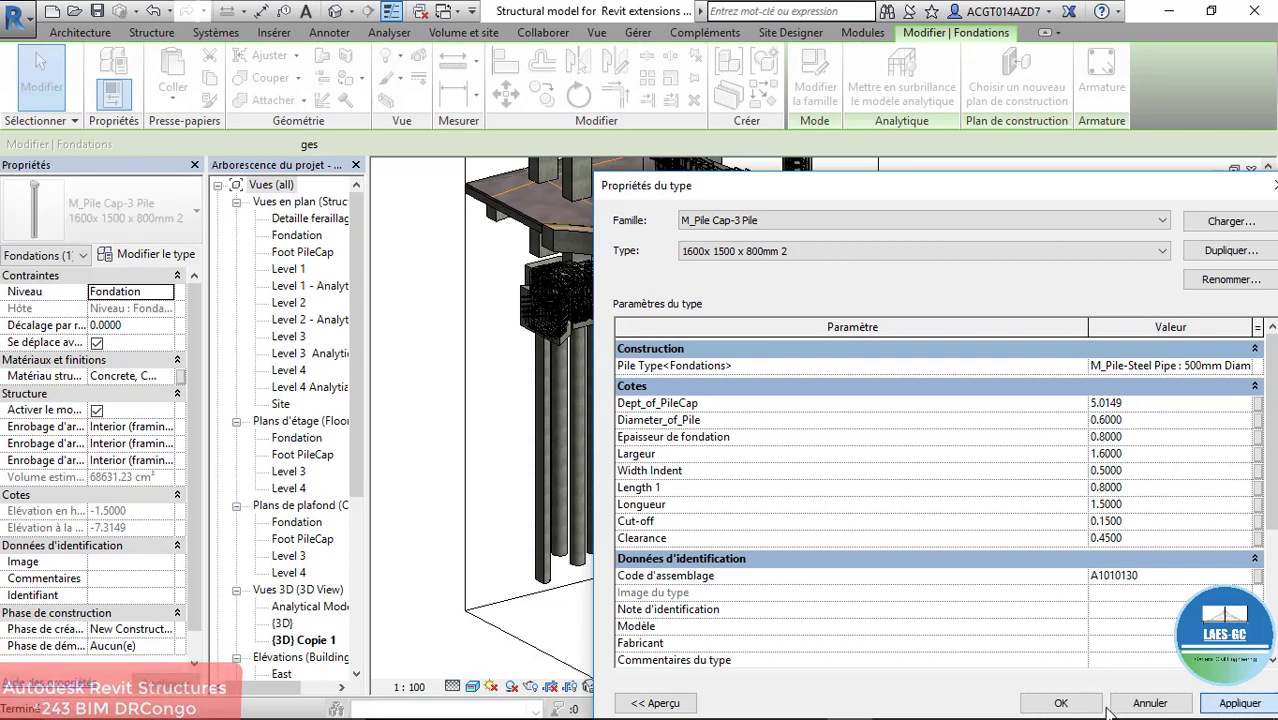
click(1061, 703)
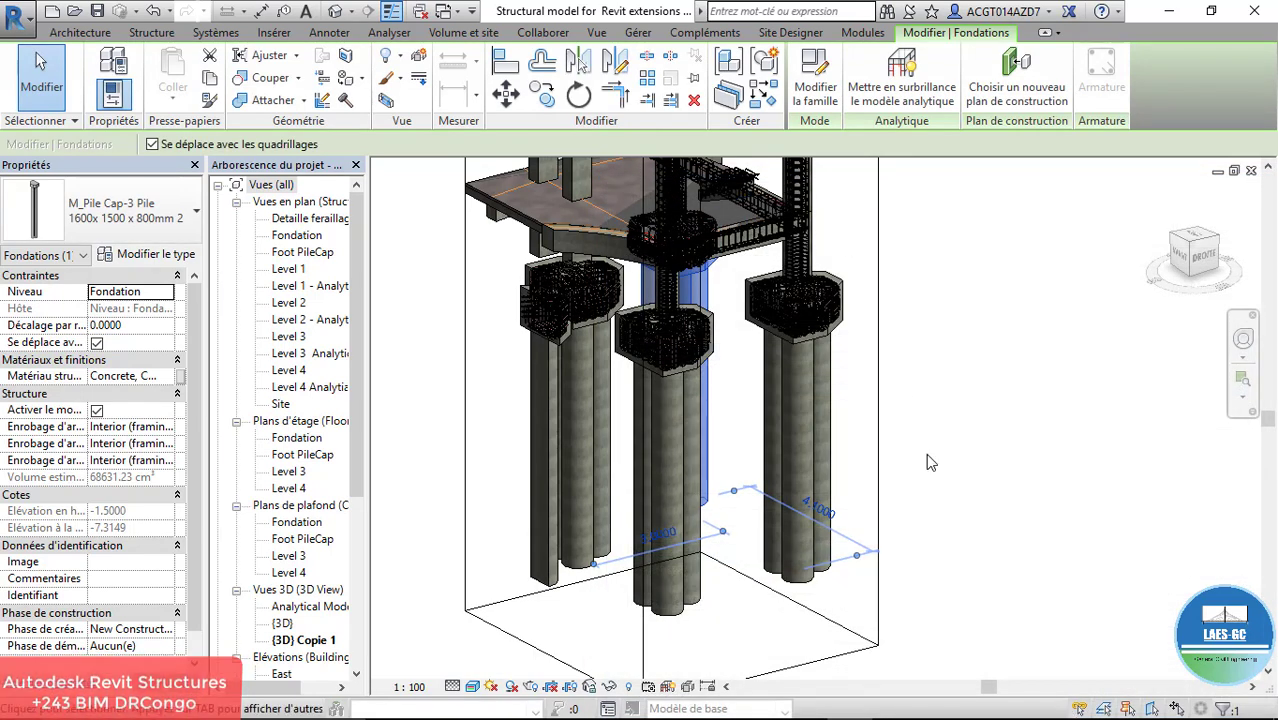
Step: Set the Dept_of_PileCap type parameter of the selected pile cap to 15
click(124, 100)
click(124, 100)
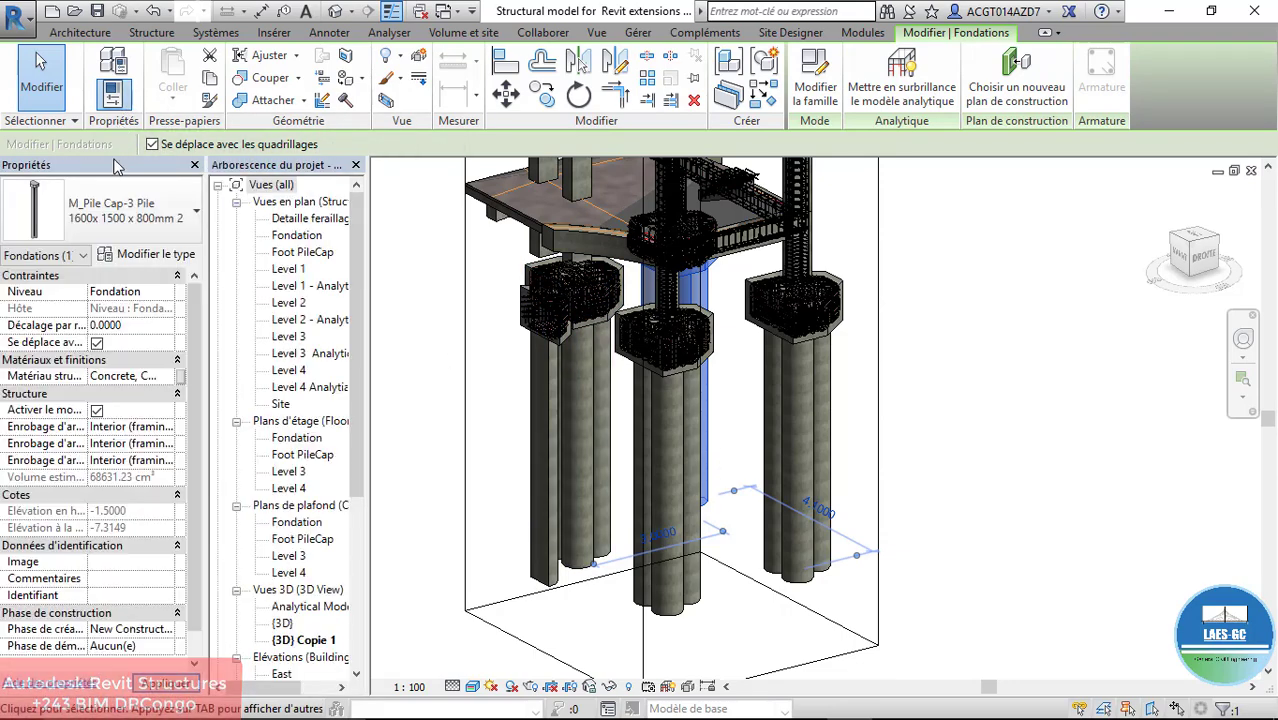
click(152, 254)
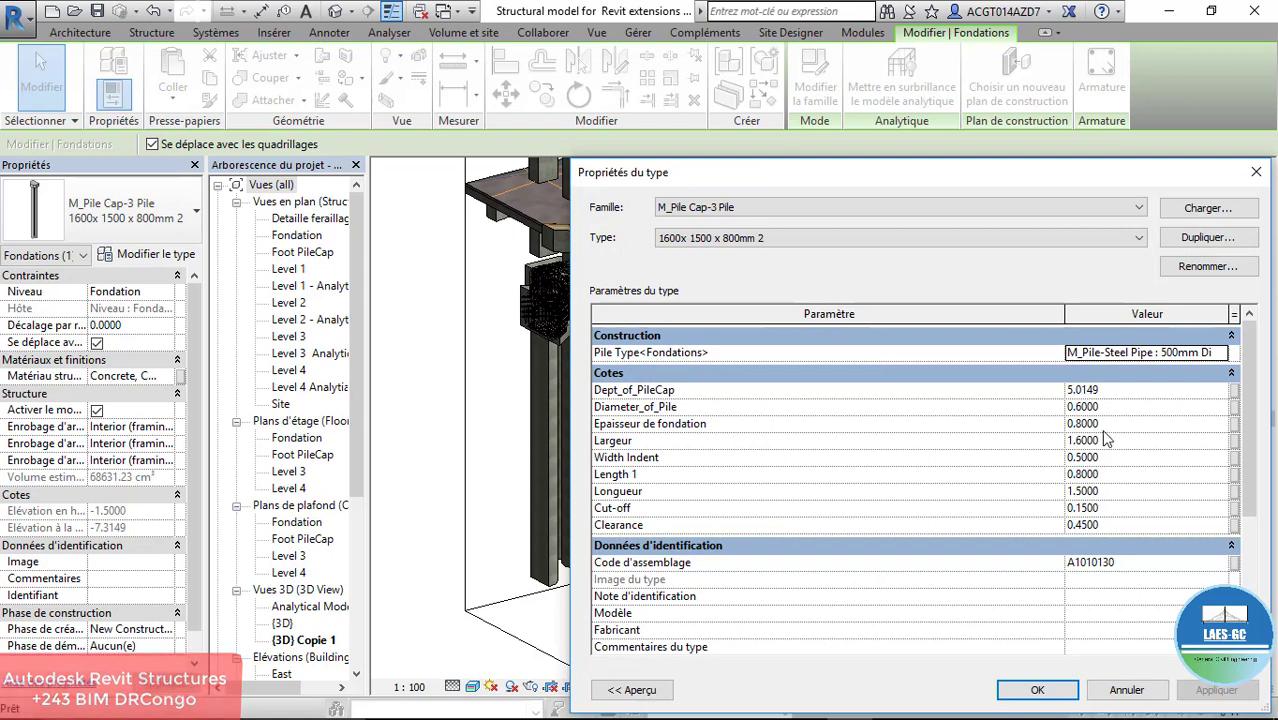
click(1104, 390)
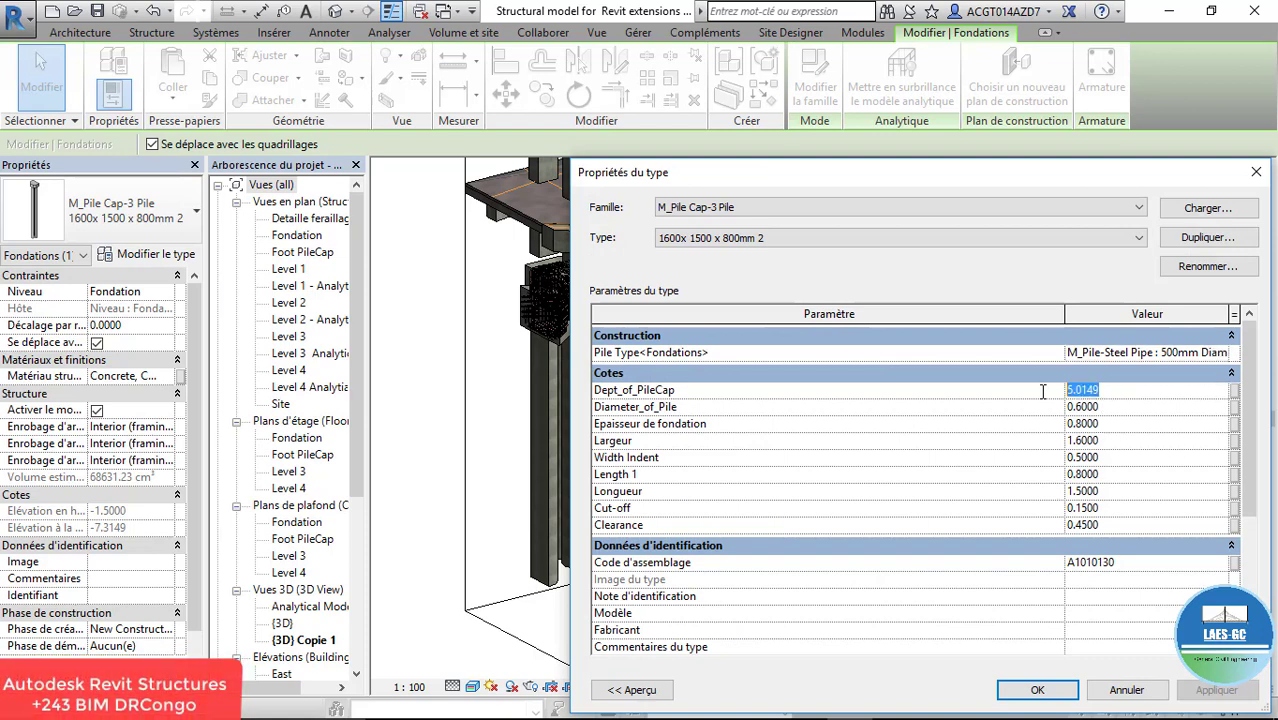
text(1500)
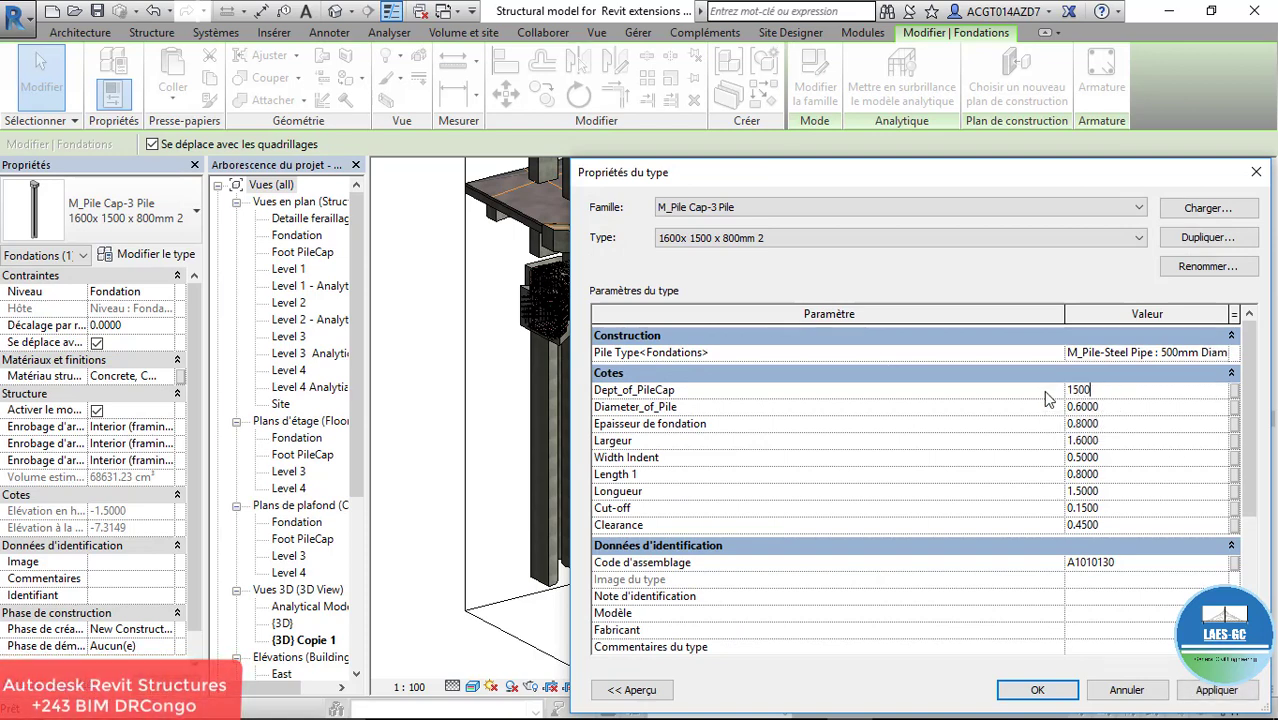
key(BackSpace)
key(BackSpace)
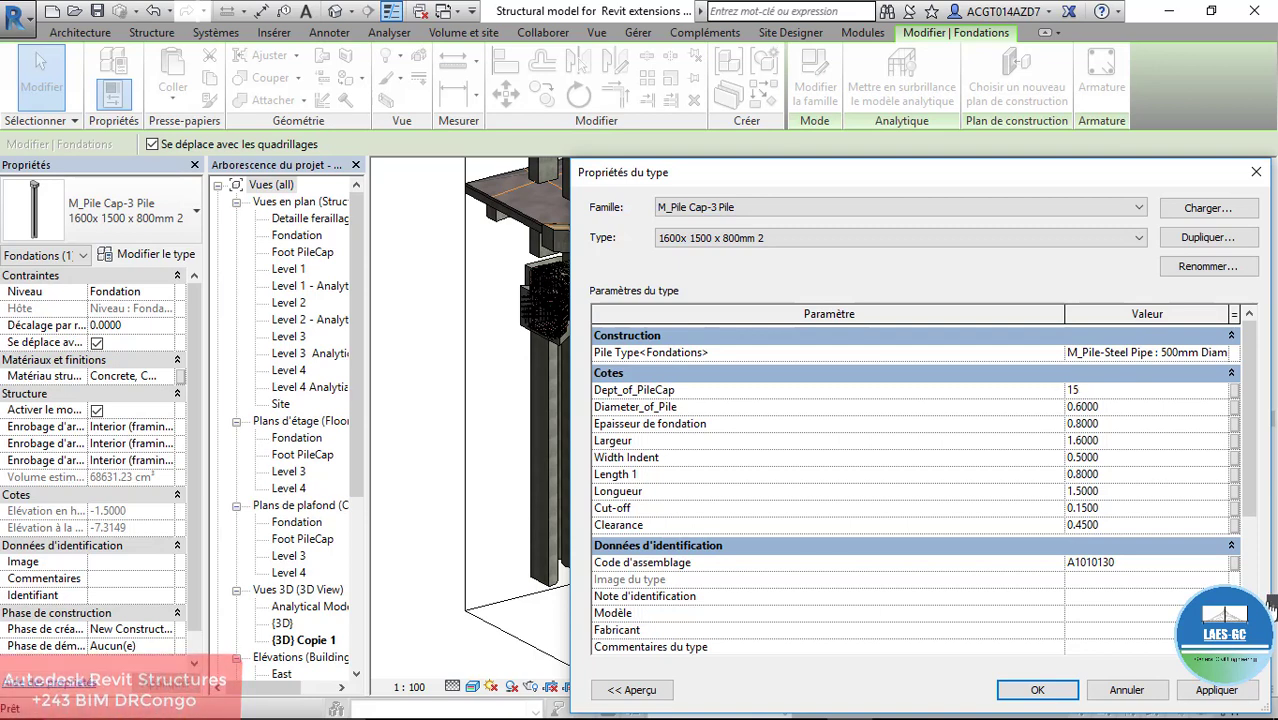
click(1218, 690)
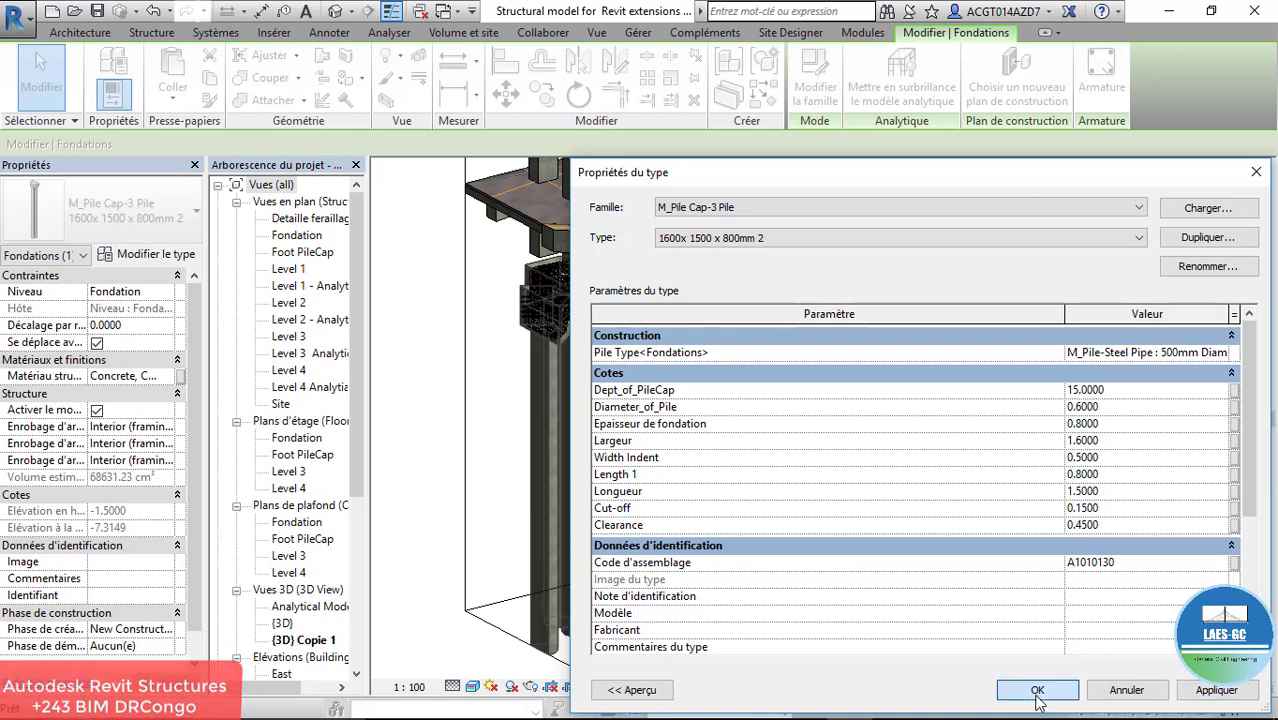
click(1038, 690)
Step: Examine the resized piles and the pile cap reinforcement in the current 3D view and in the full {3D} view
scroll(615, 370, down, 2)
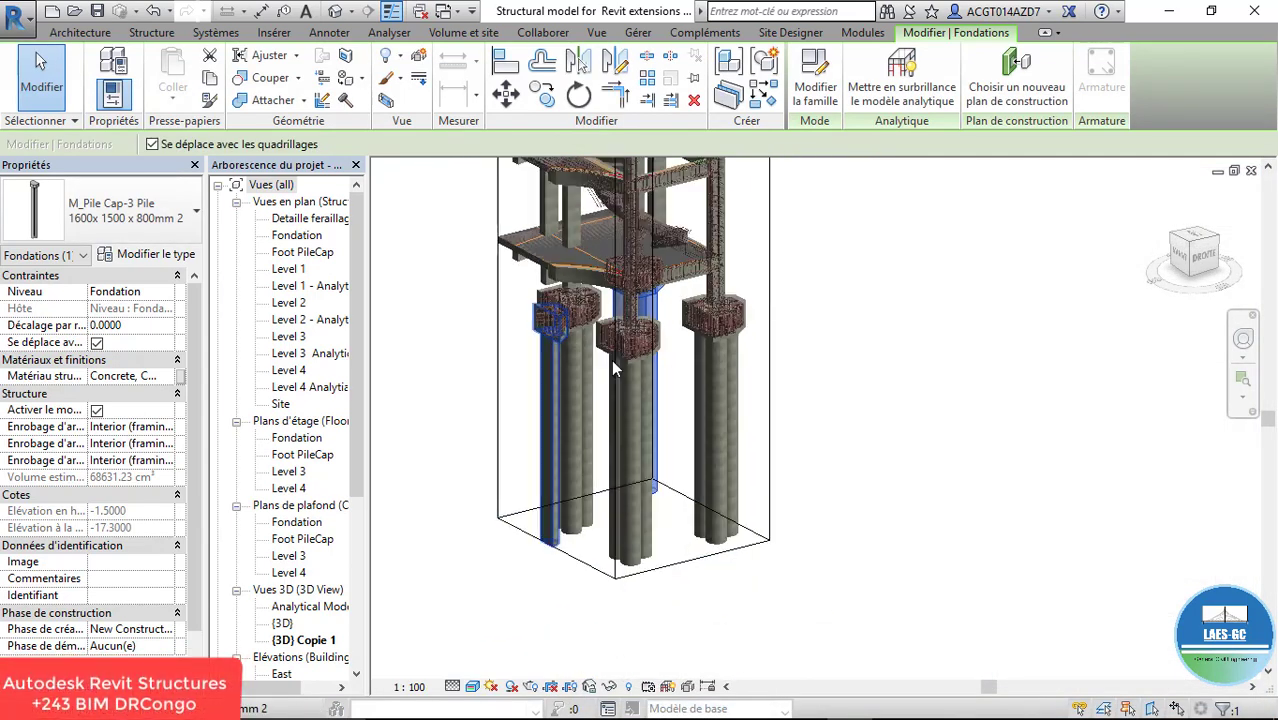
shift+middle_drag(615, 370, 551, 363)
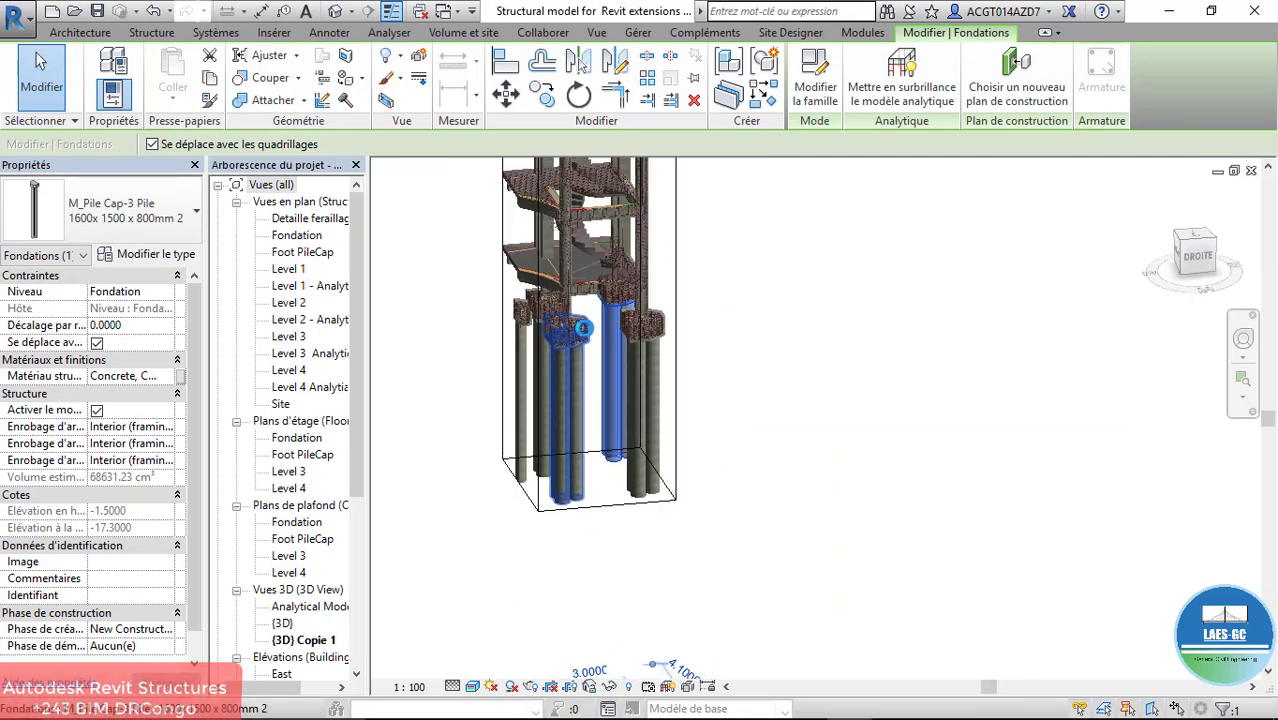
scroll(582, 328, up, 5)
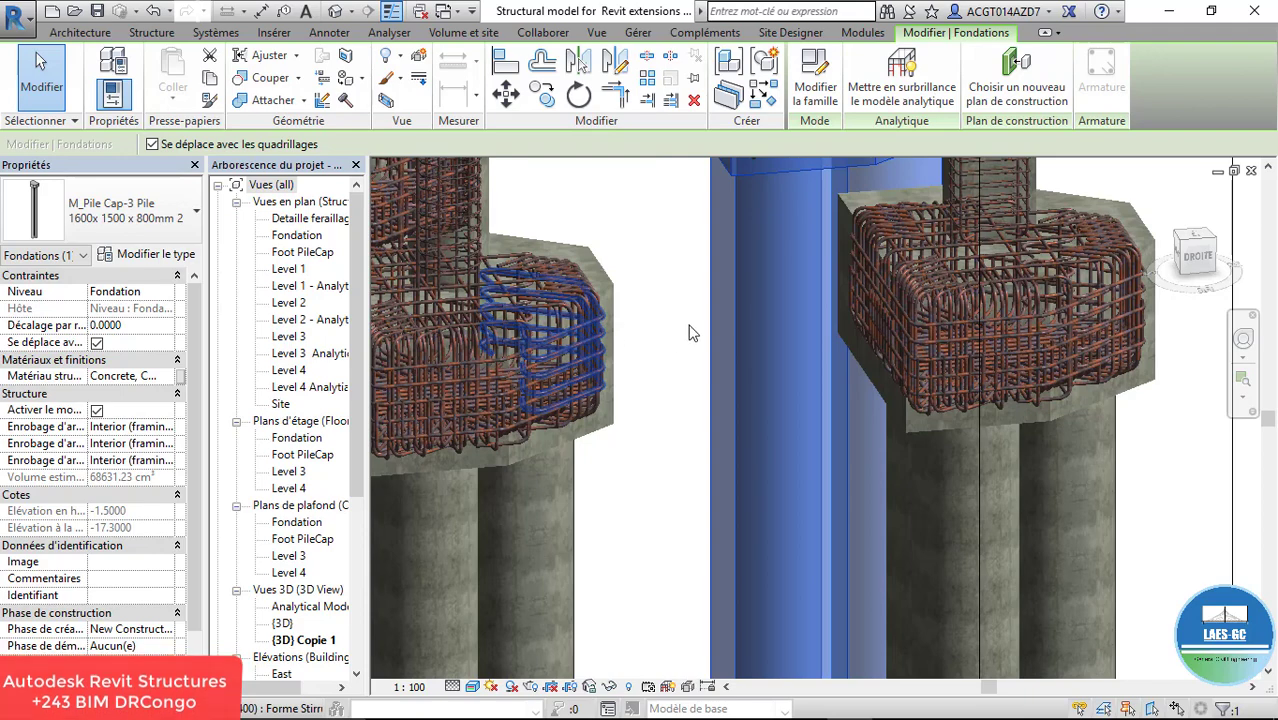
scroll(689, 333, down, 3)
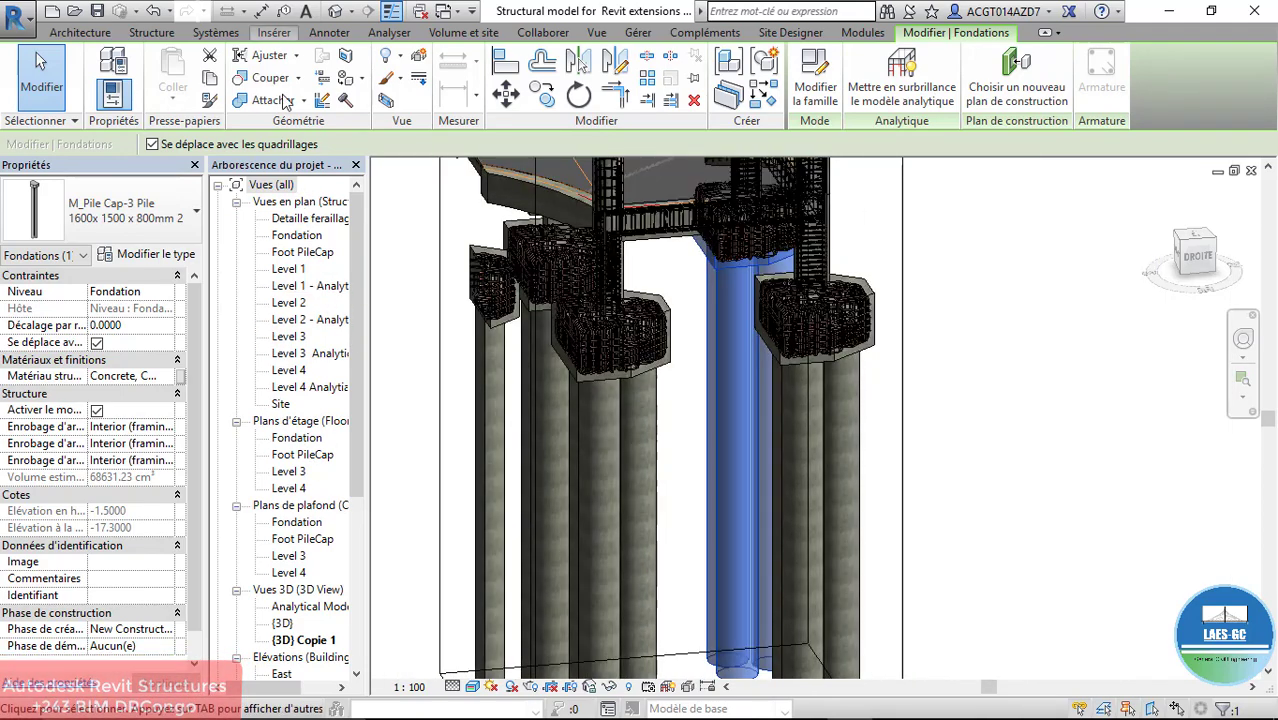
double_click(283, 625)
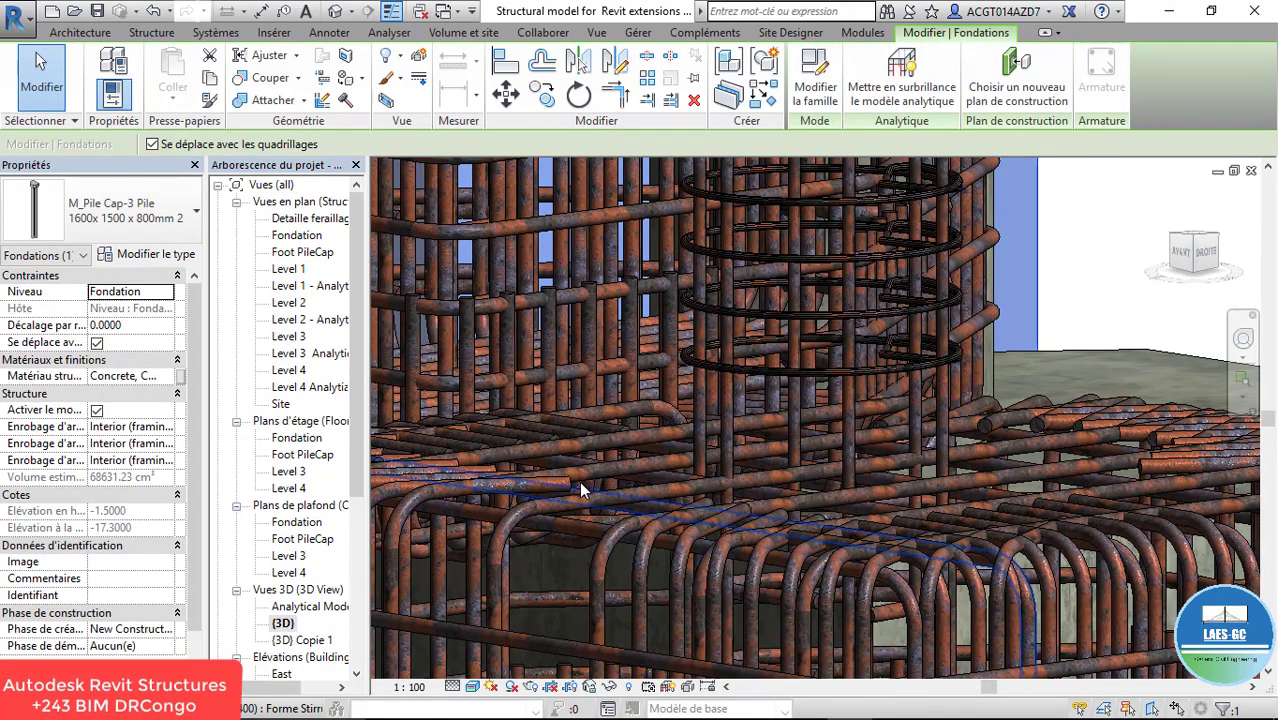
scroll(702, 315, down, 5)
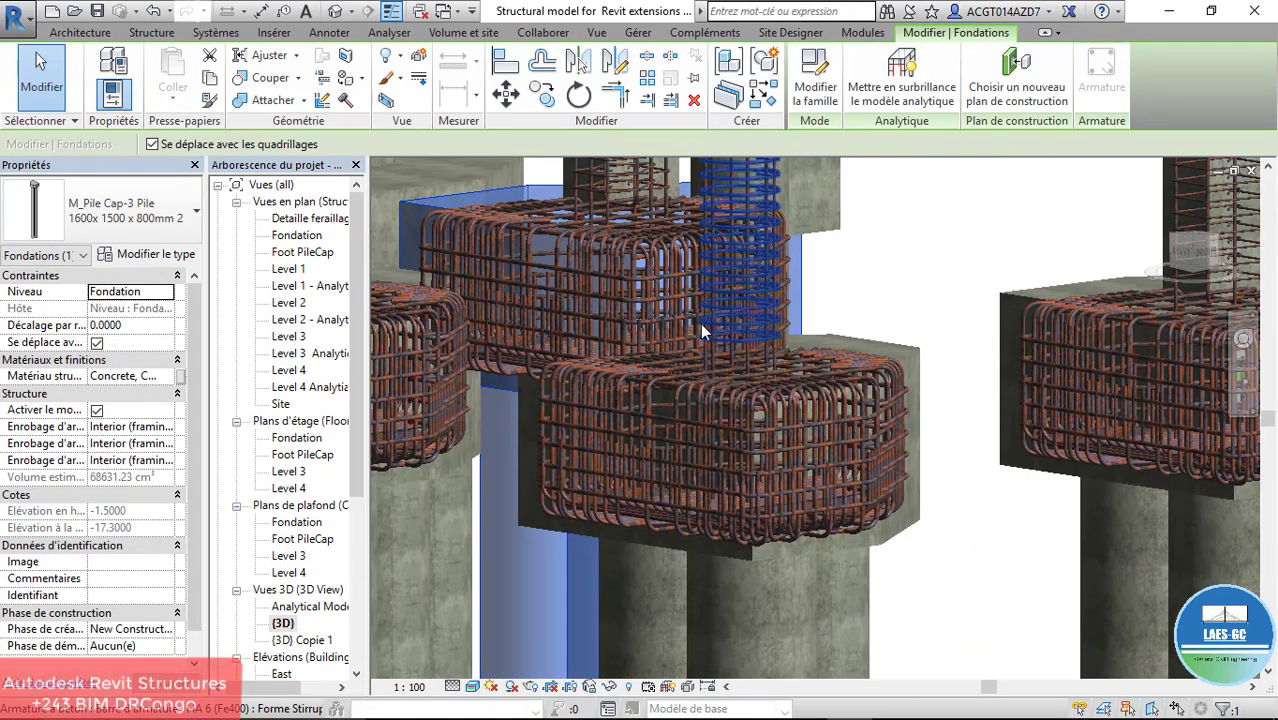
scroll(702, 330, down, 4)
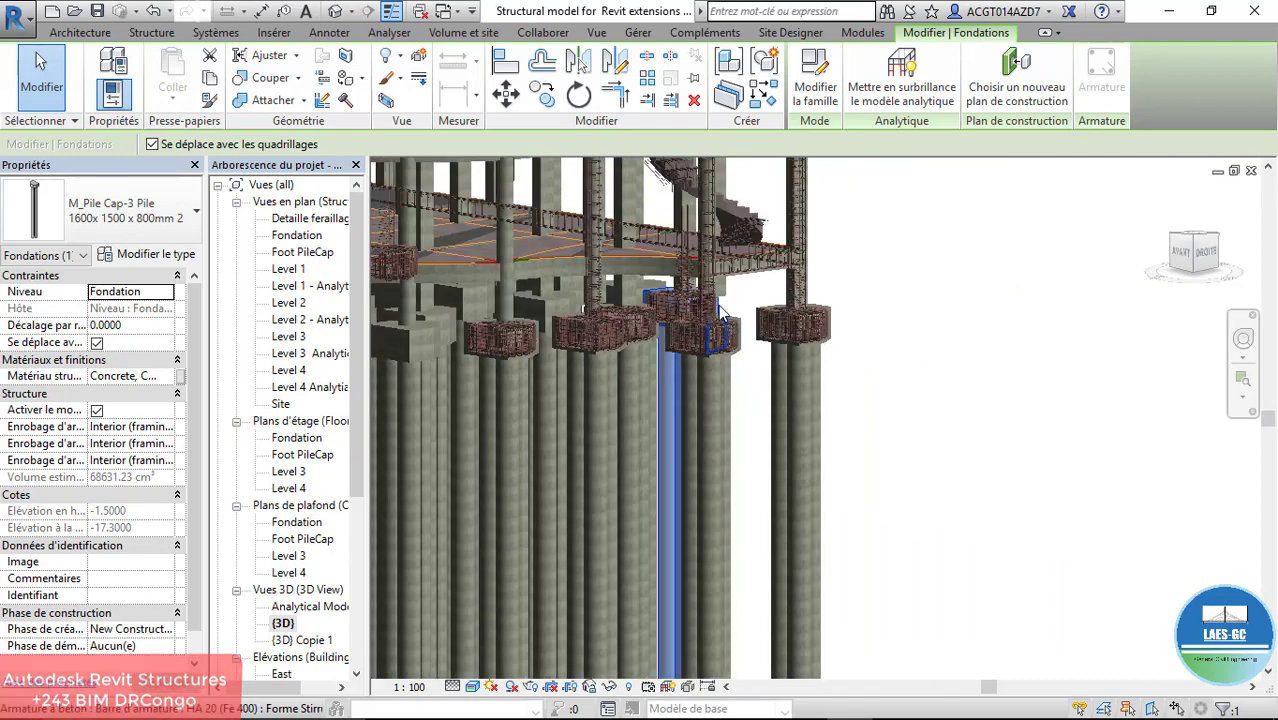
scroll(718, 306, down, 3)
scroll(718, 306, down, 3)
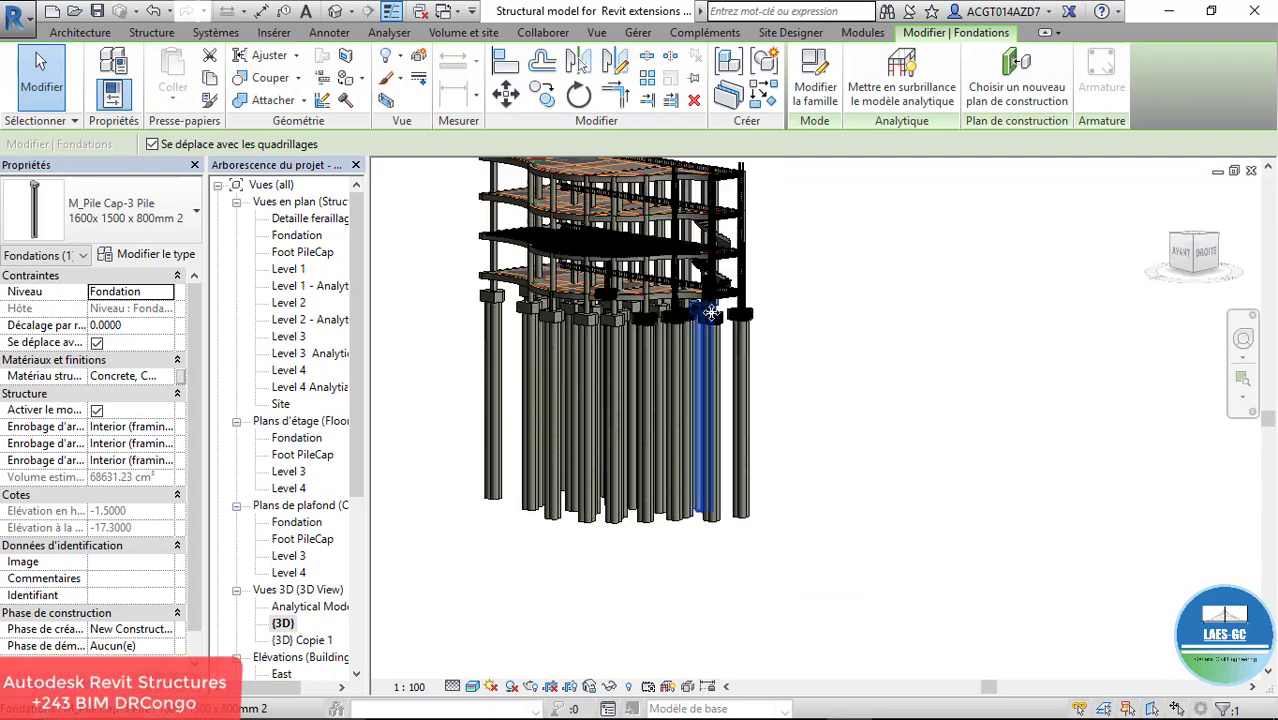
scroll(714, 314, up, 5)
scroll(710, 318, up, 3)
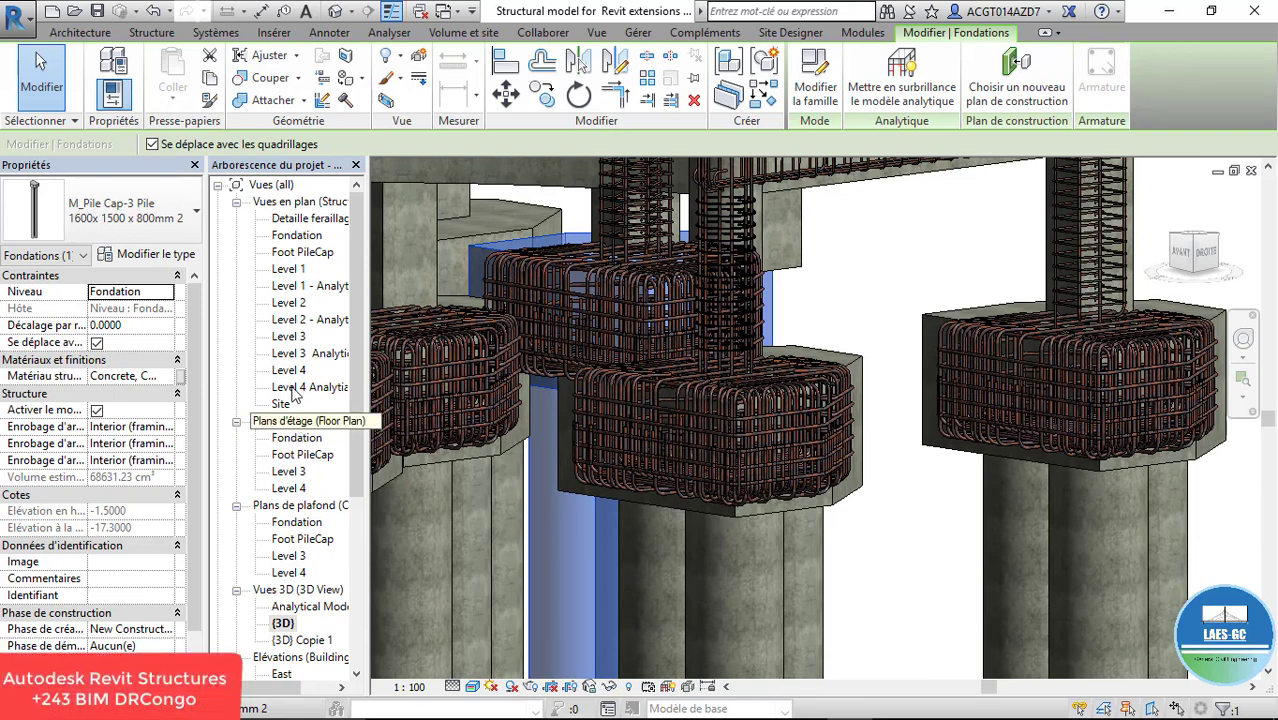
Step: Open the Foot PileCap structural plan and get a close view of the selected three-pile group
double_click(306, 253)
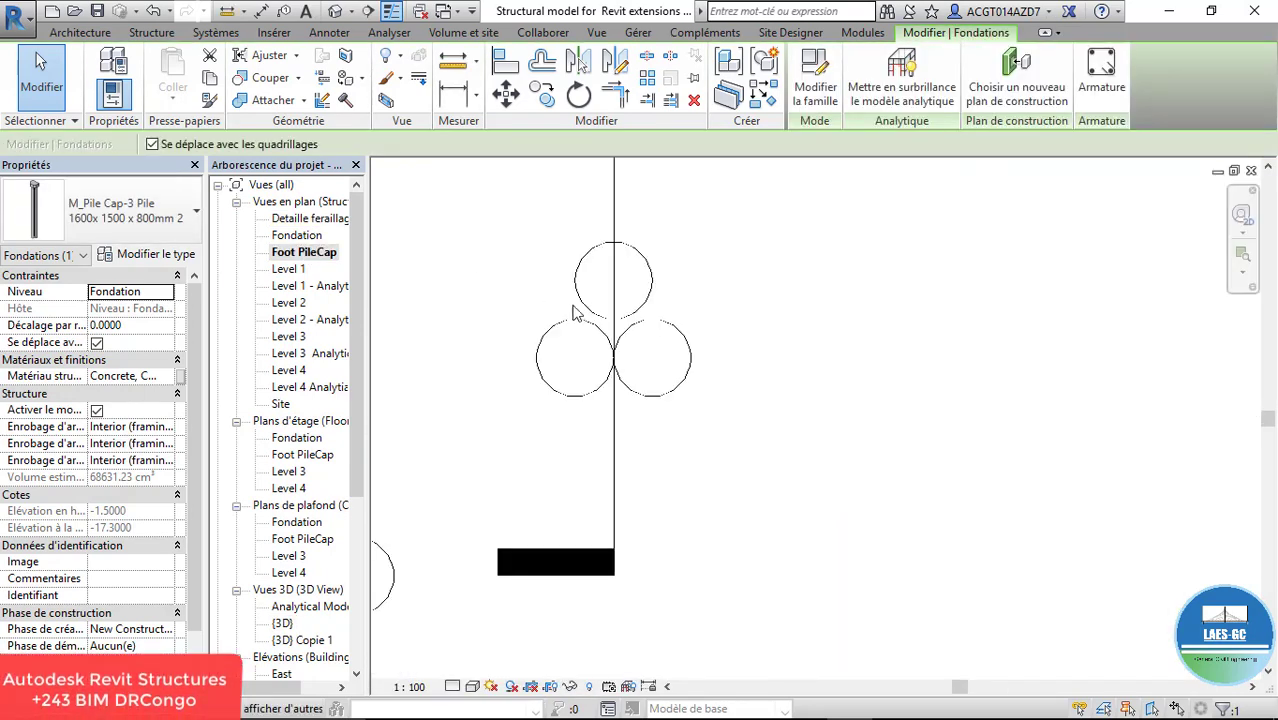
scroll(648, 378, down, 2)
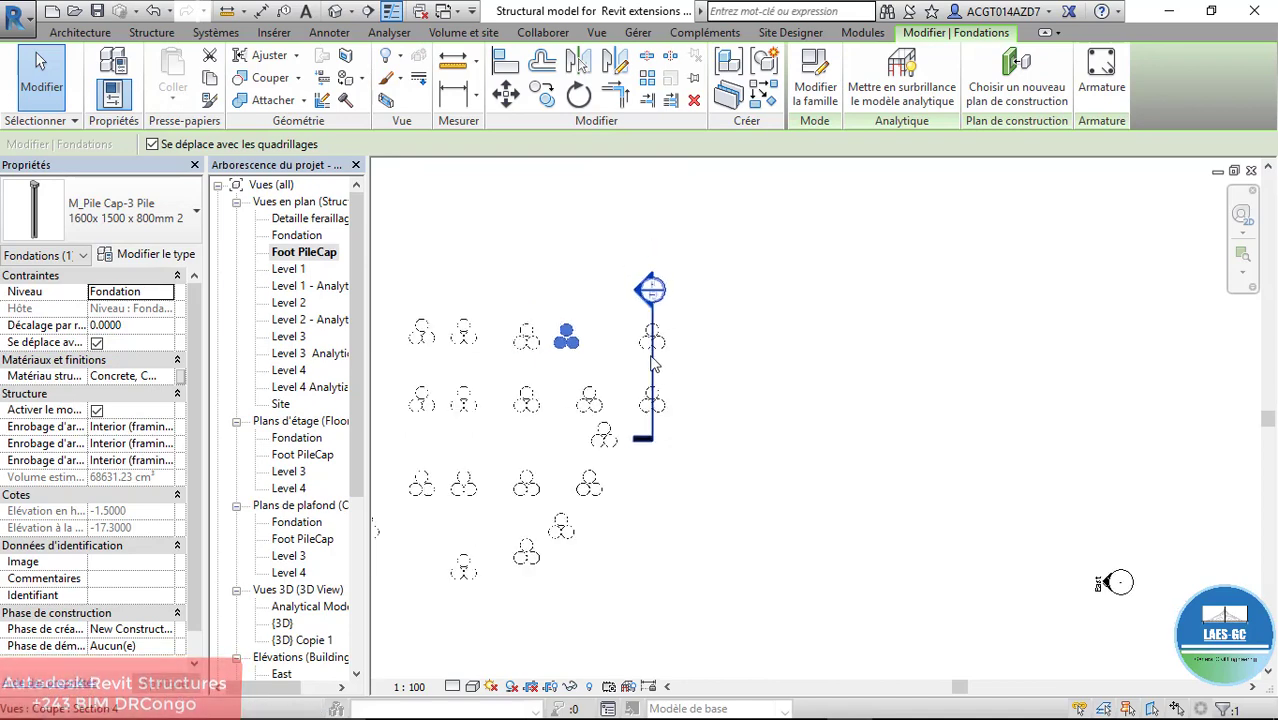
scroll(546, 331, up, 3)
scroll(546, 331, up, 5)
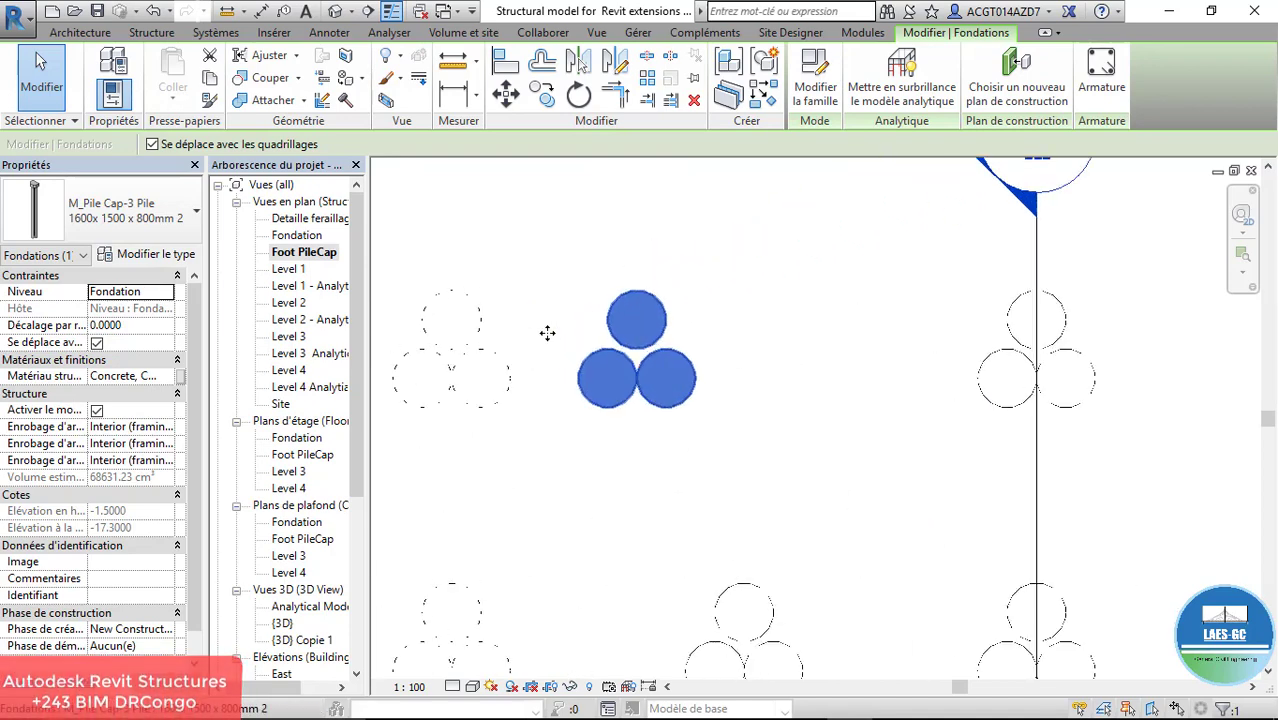
scroll(666, 355, up, 2)
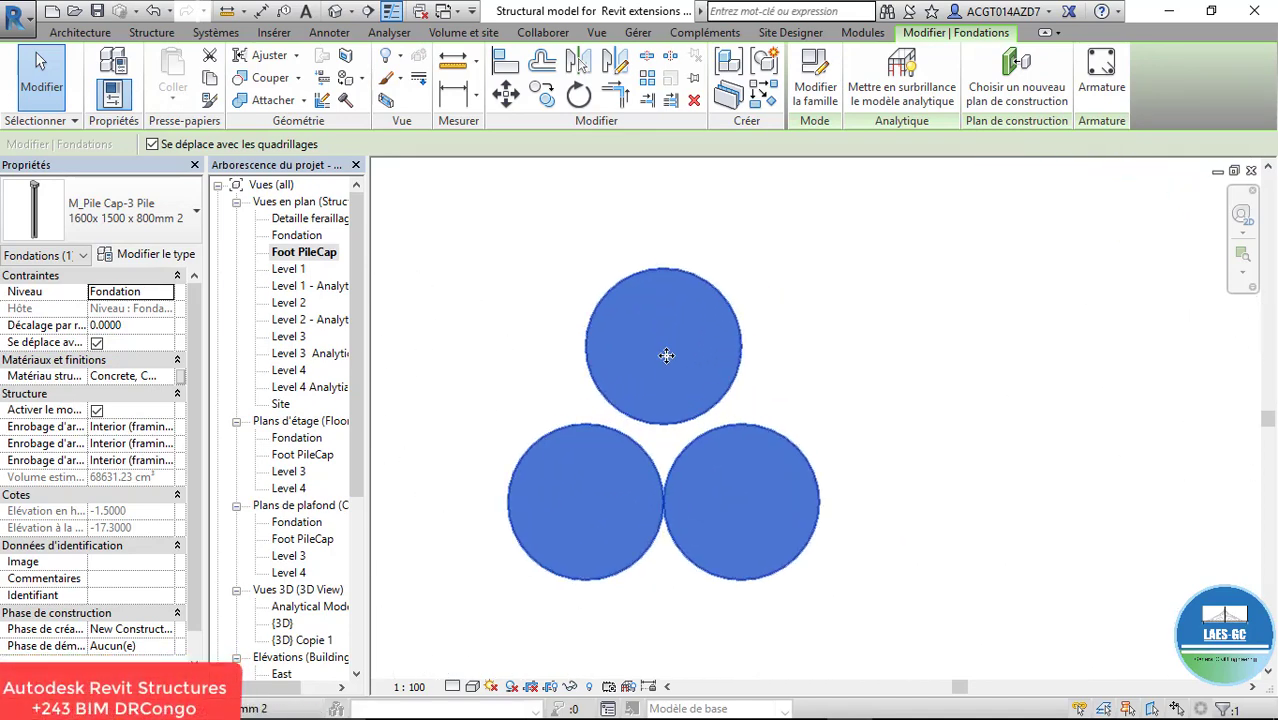
scroll(675, 360, down, 2)
scroll(710, 350, up, 2)
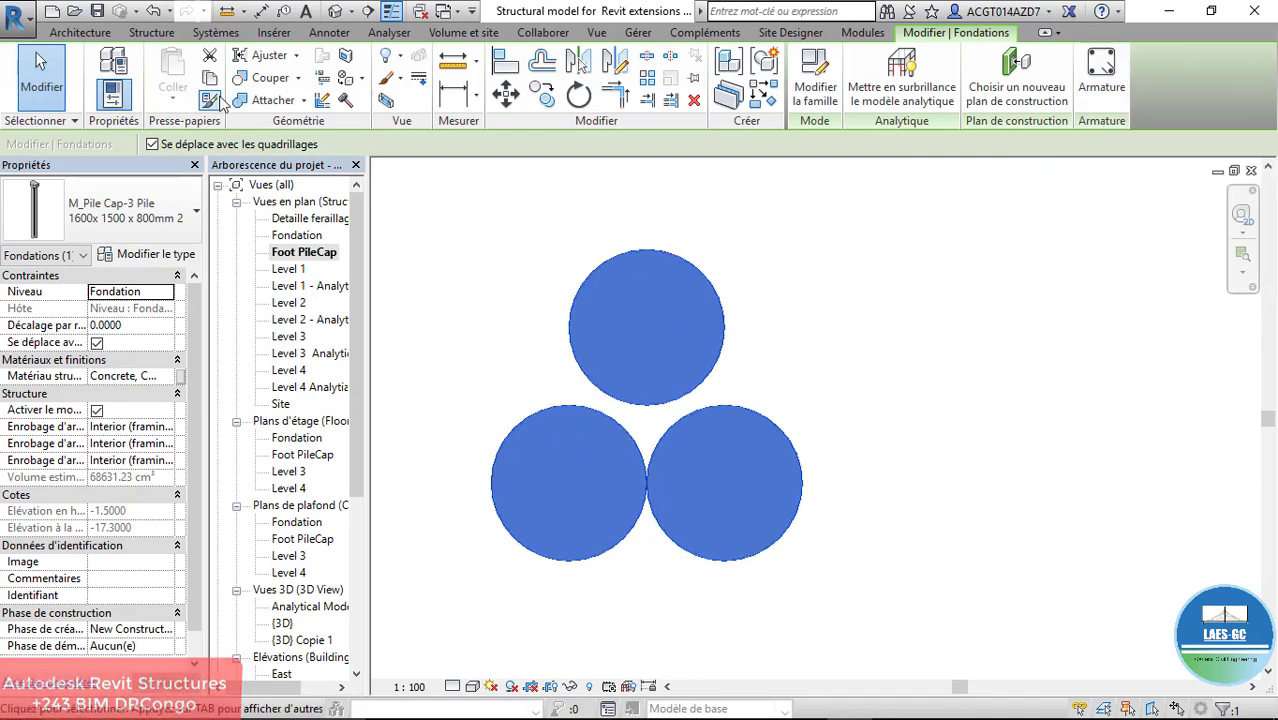
Step: Add two new settings to the project's rebar cover list, one of 30 mm and one of 20 mm
click(158, 36)
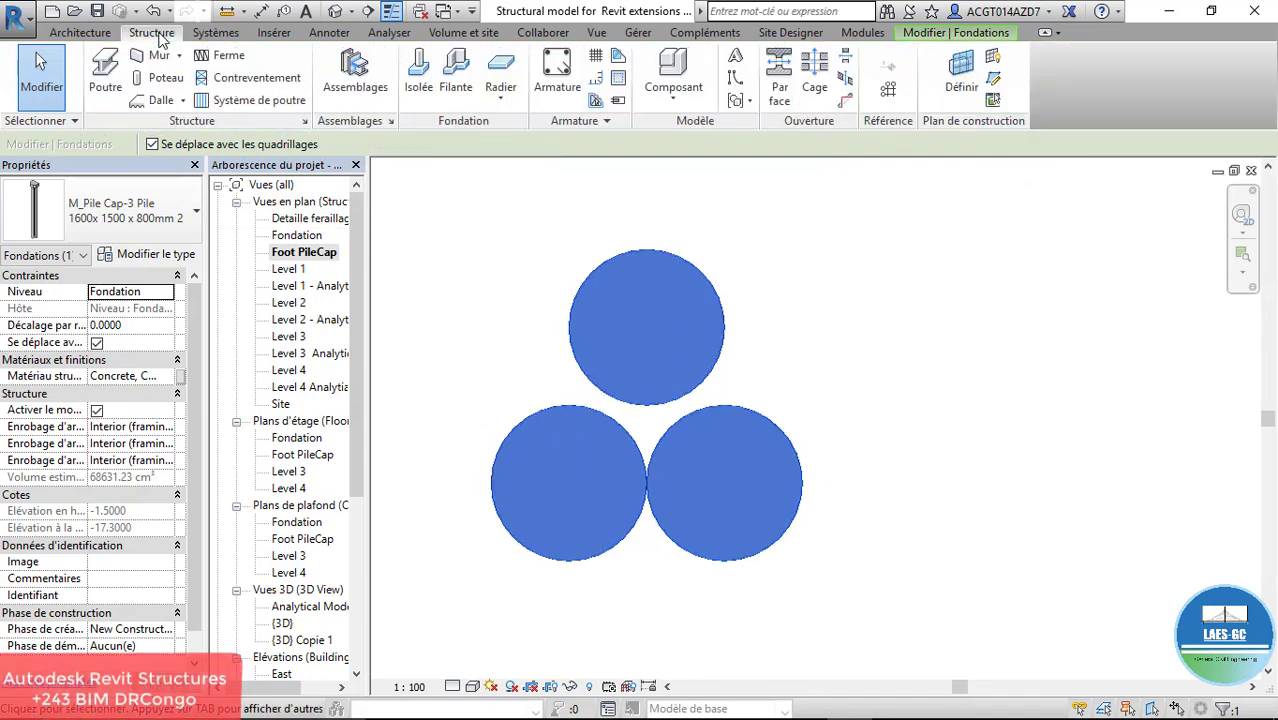
click(621, 80)
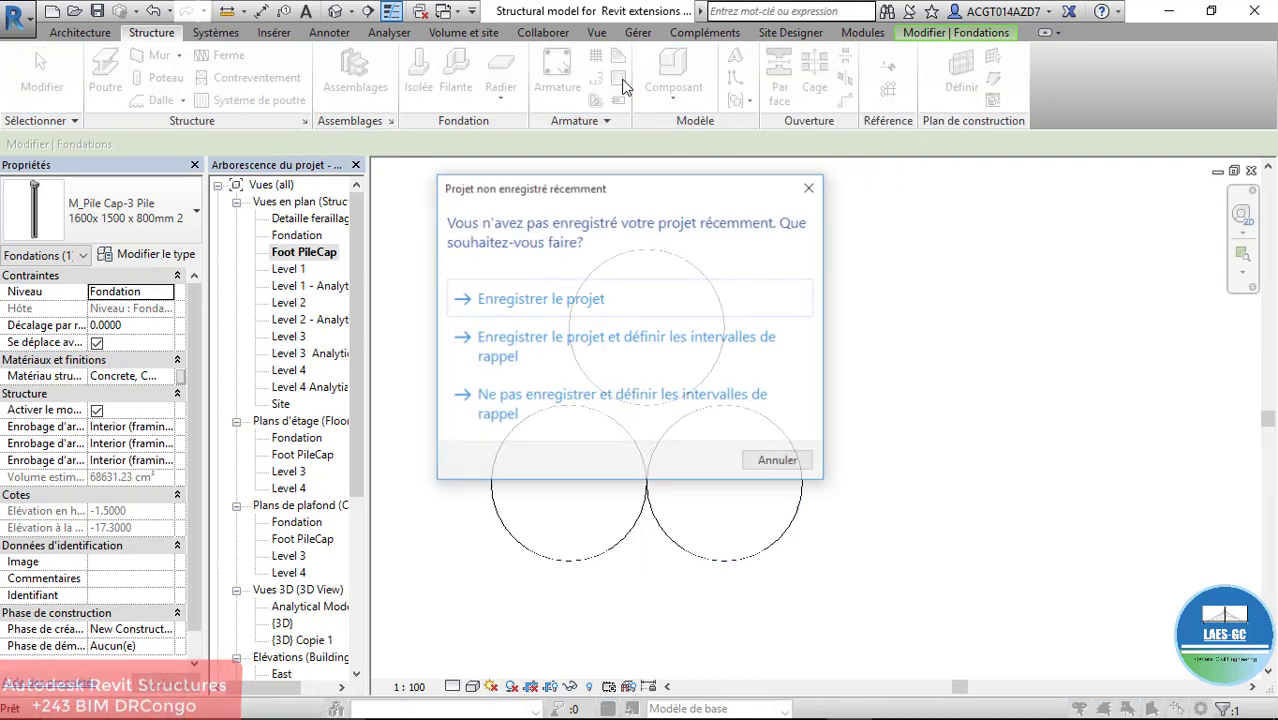
click(810, 188)
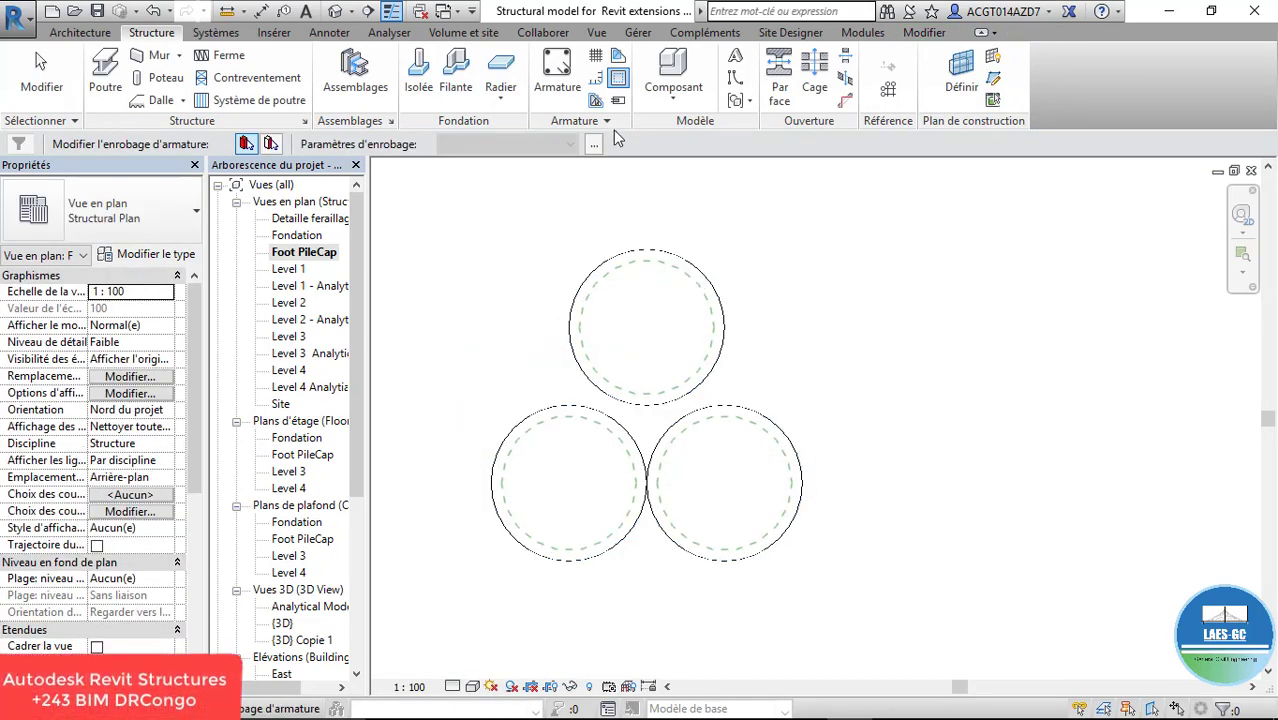
click(594, 147)
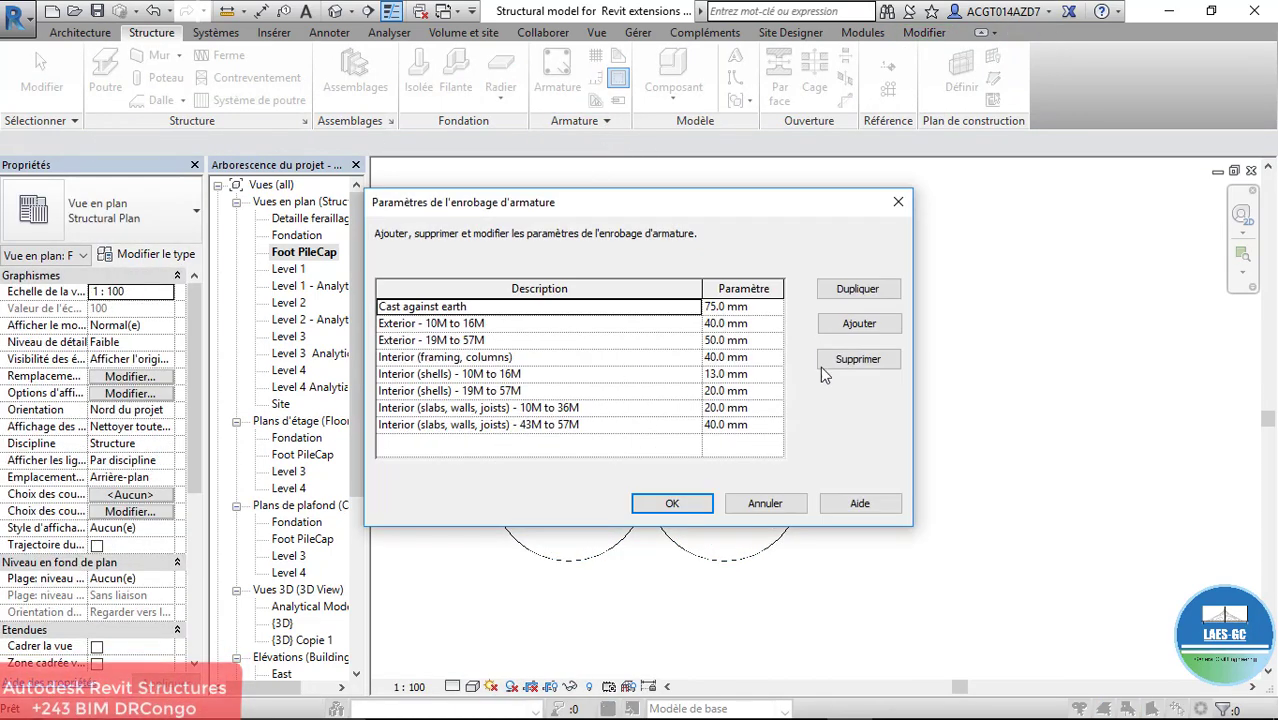
click(860, 323)
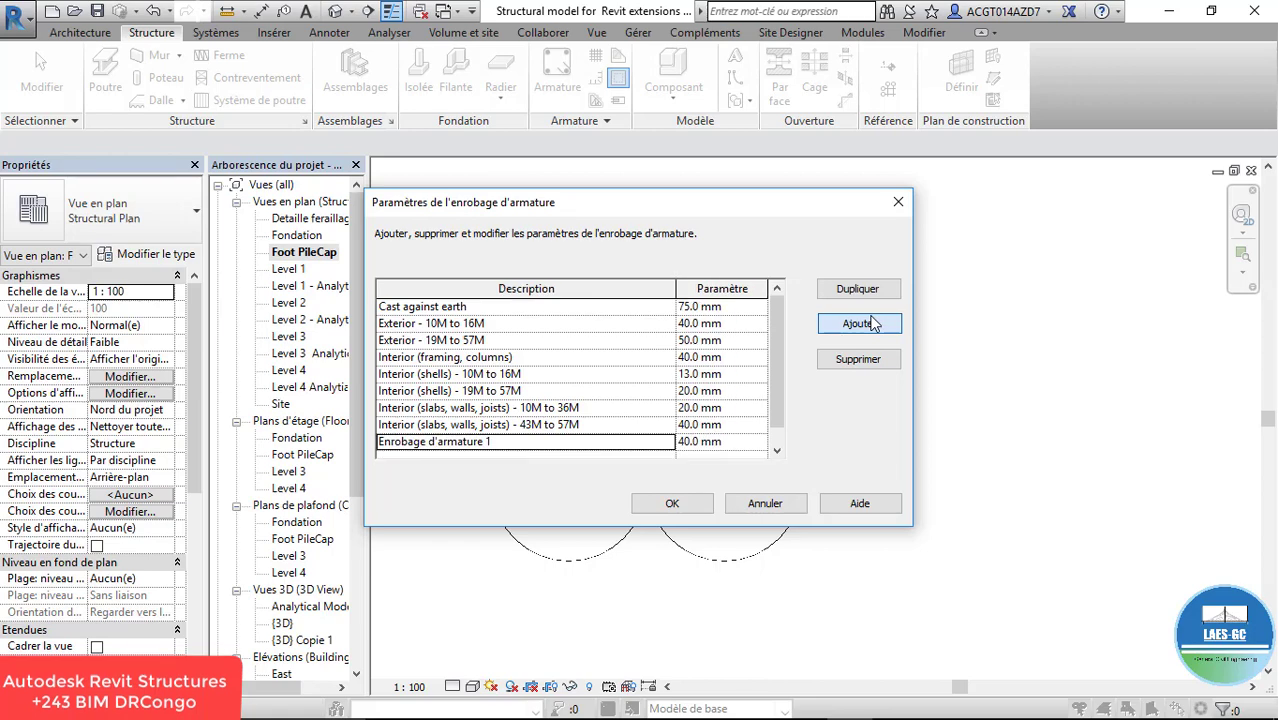
click(688, 441)
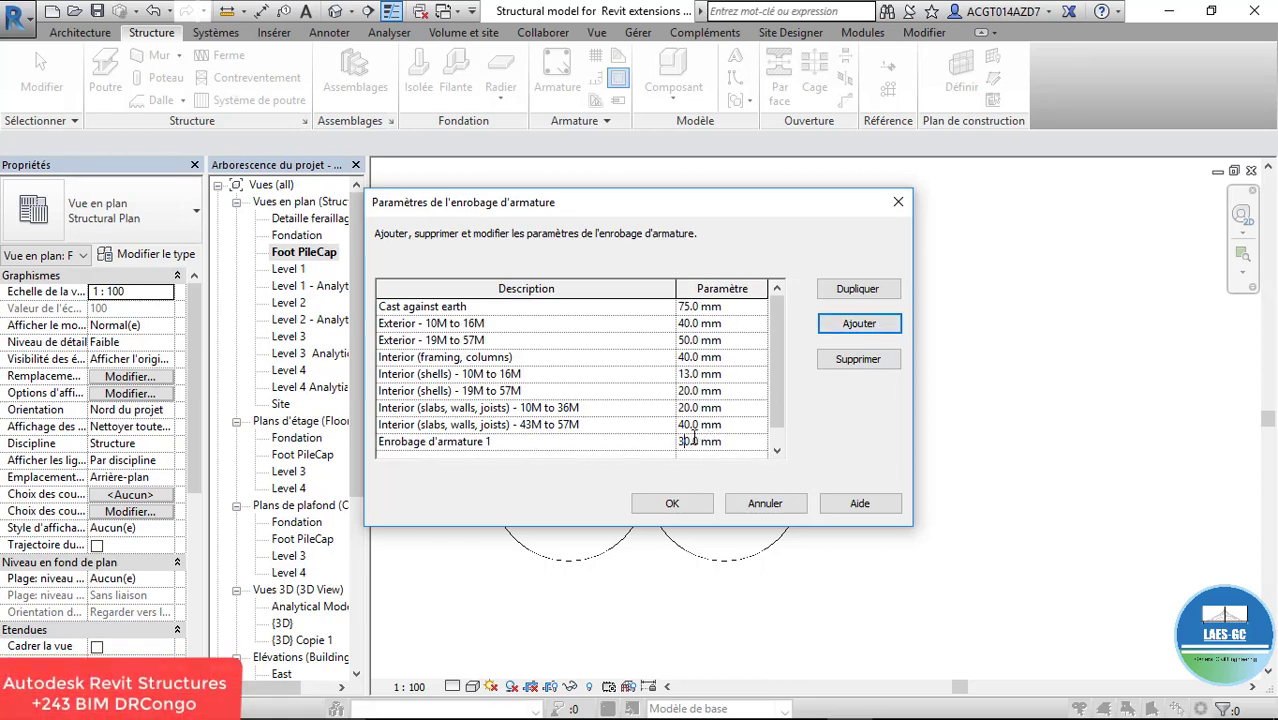
click(866, 327)
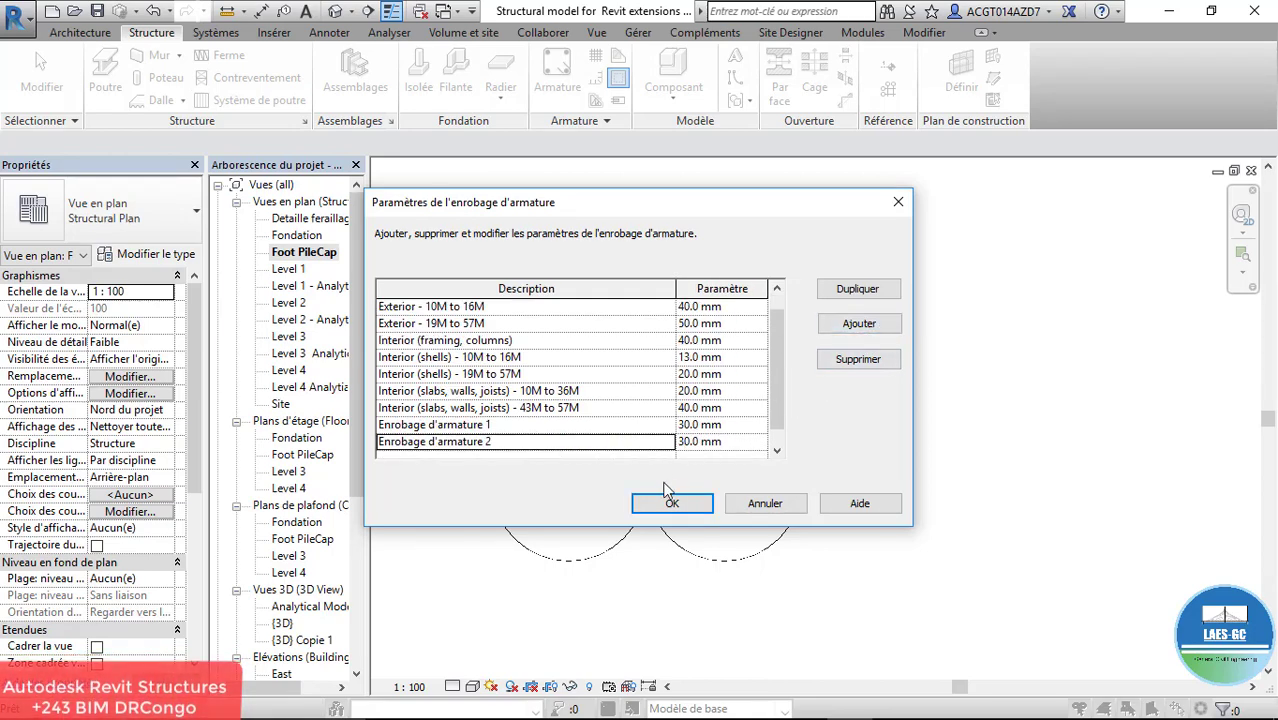
click(688, 443)
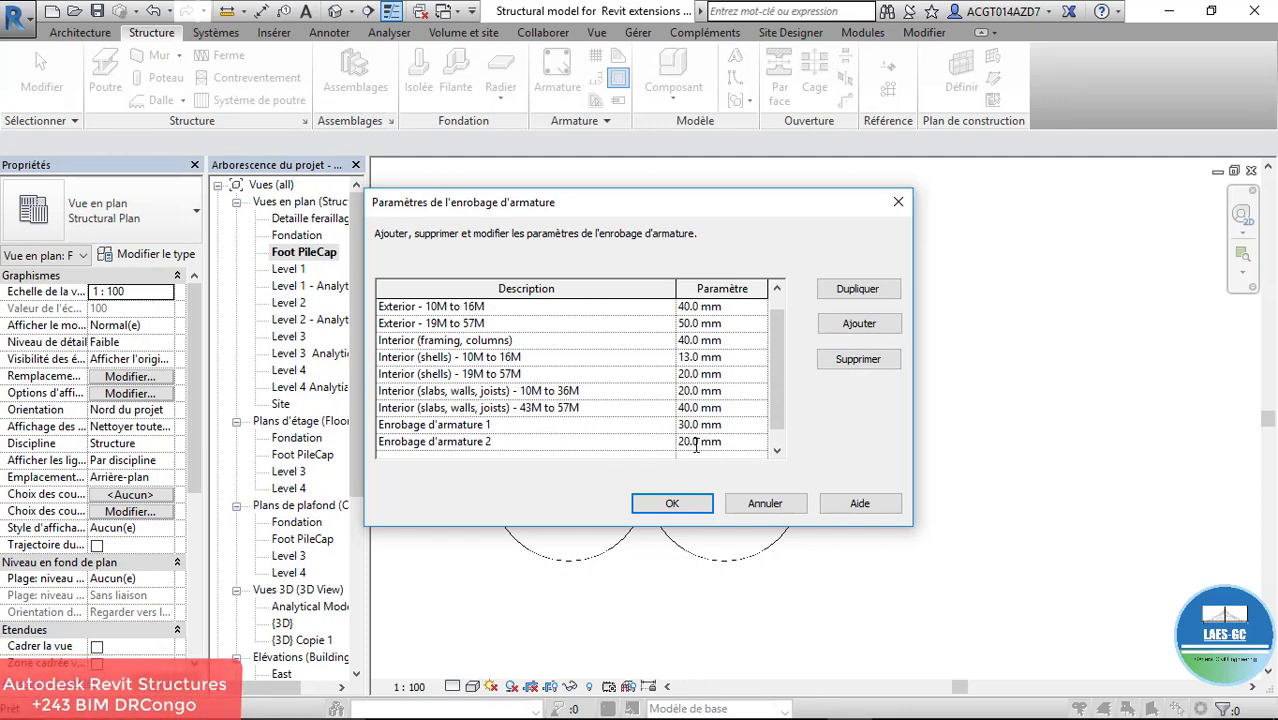
click(672, 503)
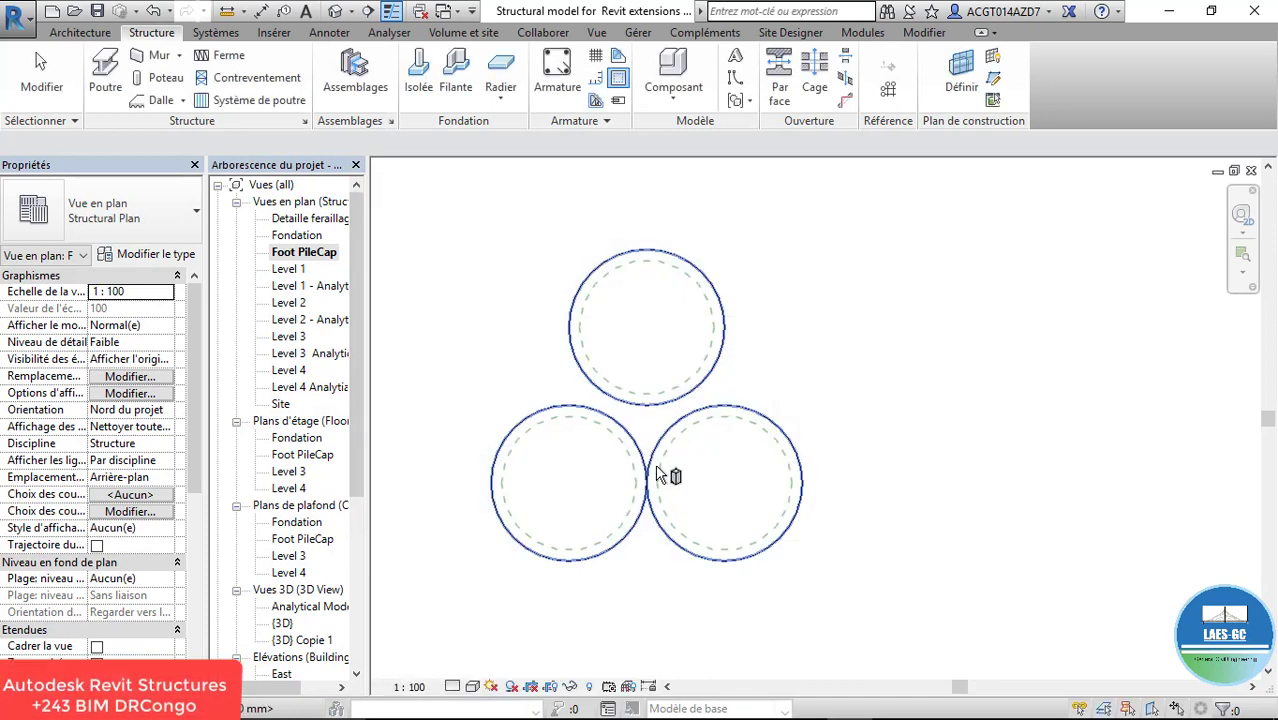
Step: Assign the Enrobage d'armature 1 <30 mm> rebar cover to the whole three-pile foundation
click(652, 258)
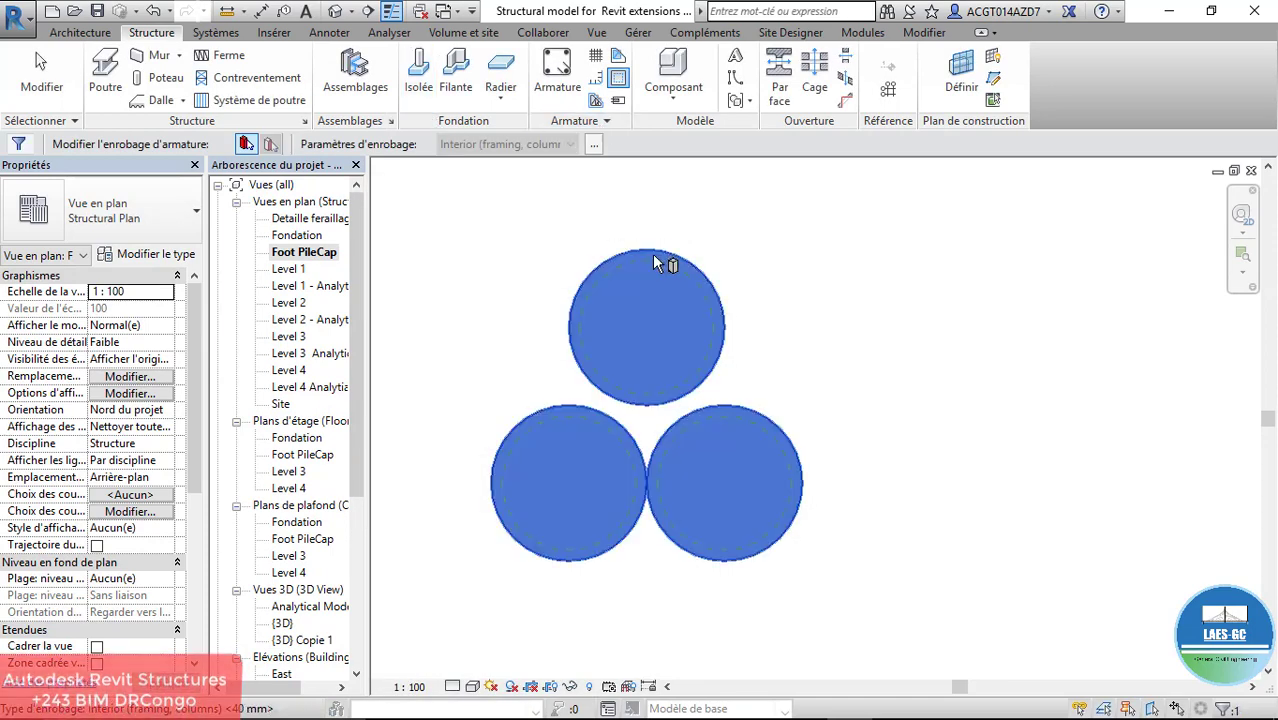
click(519, 146)
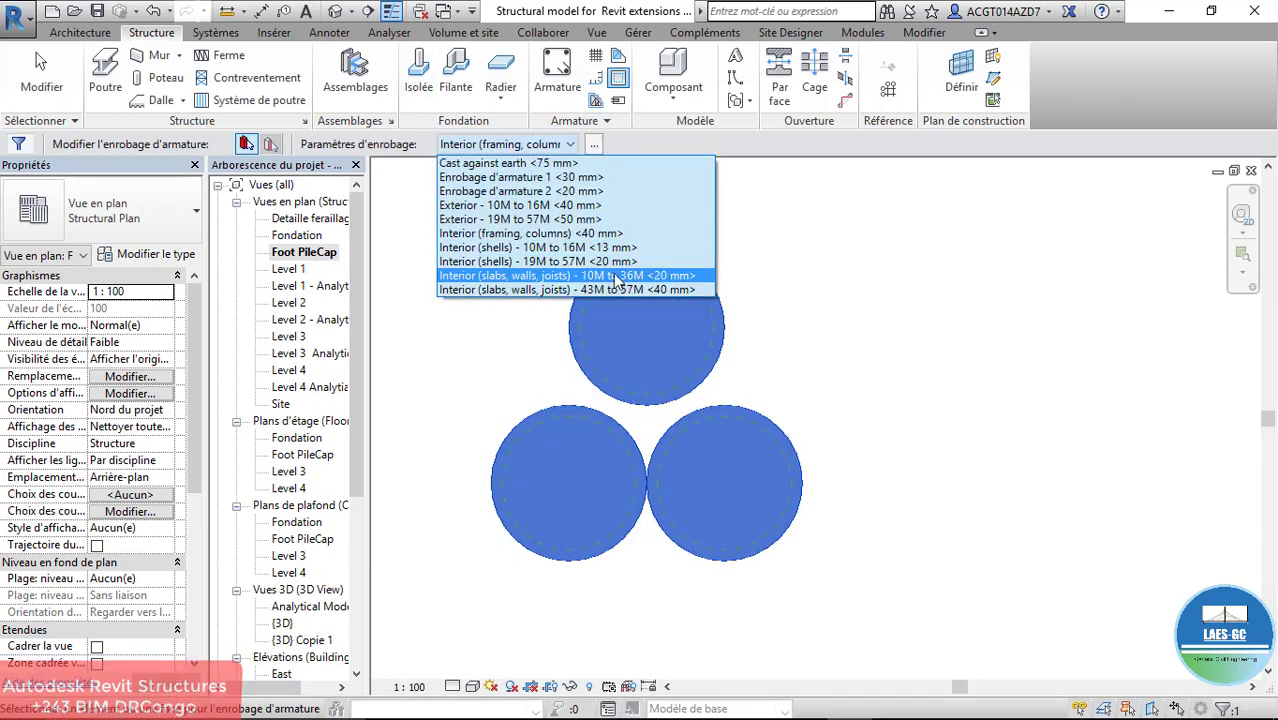
click(598, 179)
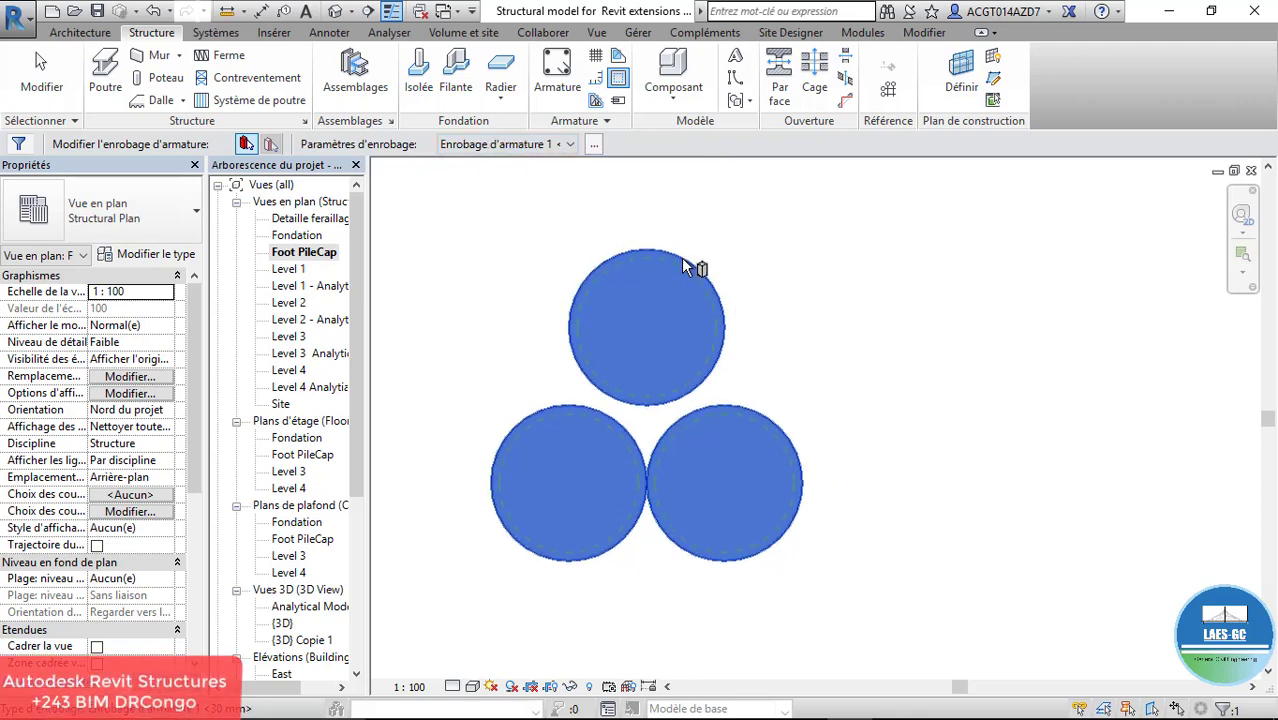
Step: Place an HA 12 (Fe 400) spiral rebar of shape M_SP inside each of the three piles in plan
click(549, 80)
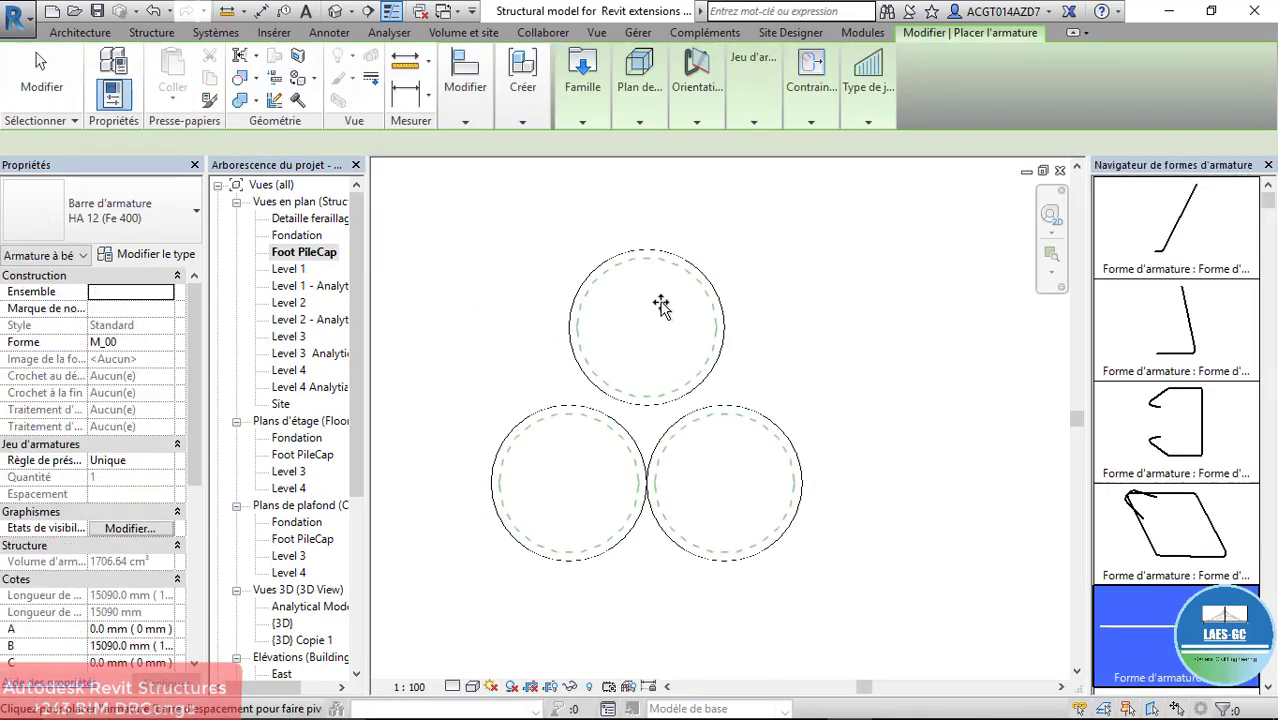
scroll(652, 295, up, 3)
scroll(640, 290, down, 3)
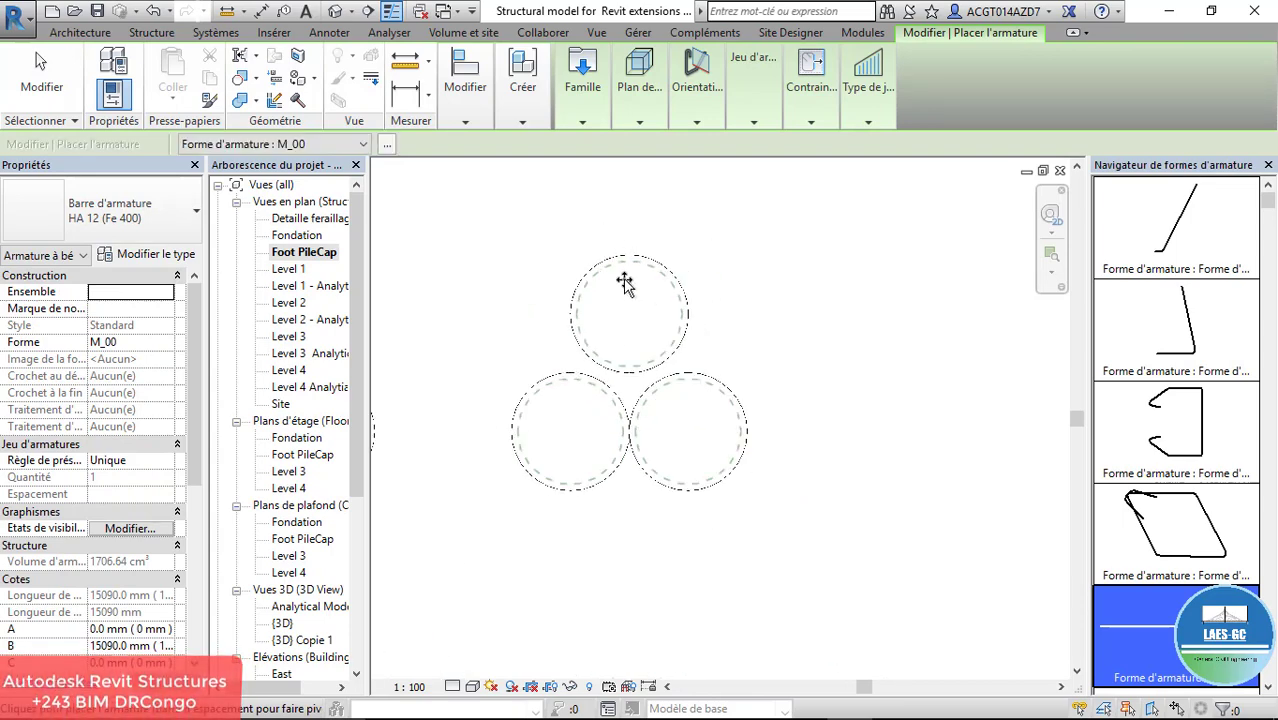
scroll(1178, 322, down, 5)
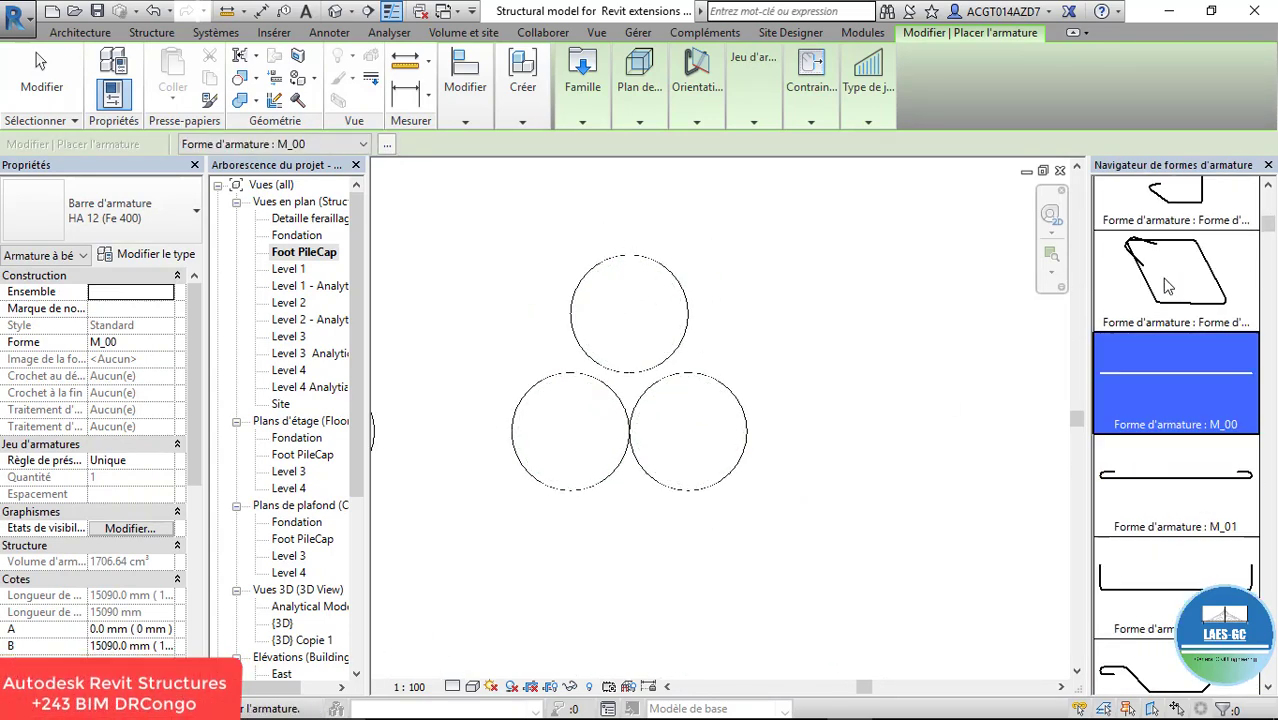
scroll(1230, 453, down, 10)
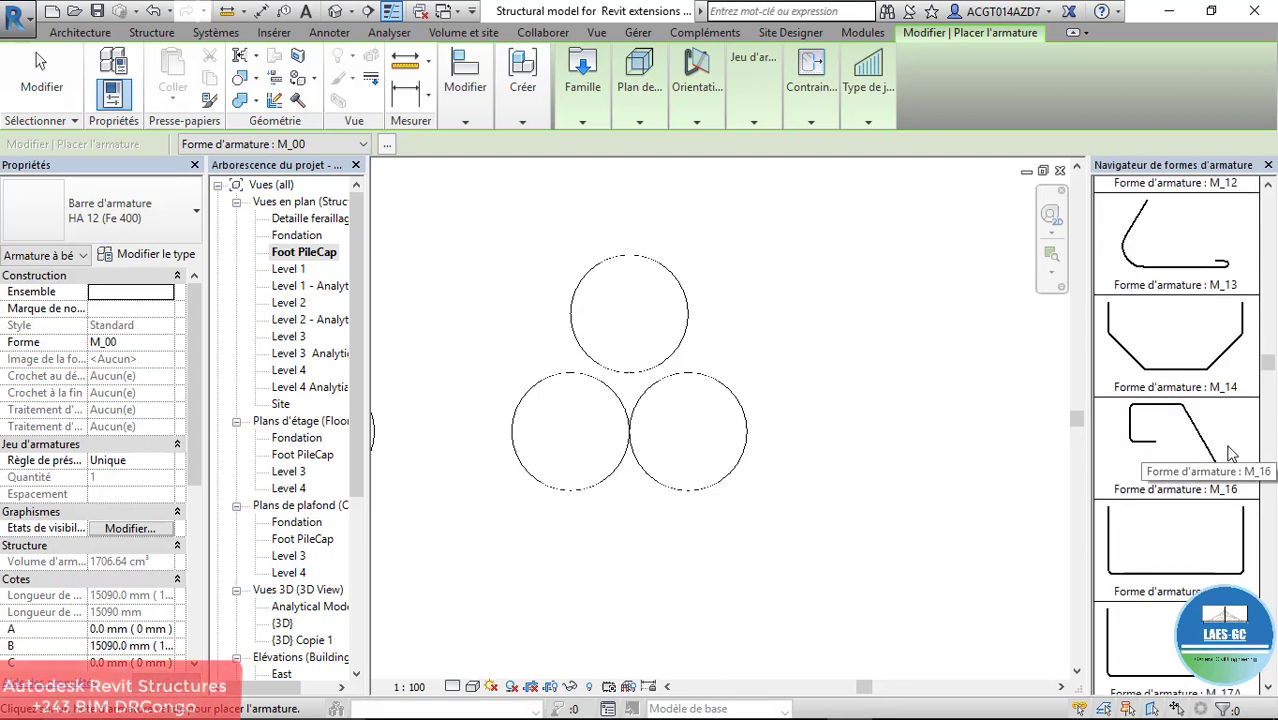
scroll(1230, 524, down, 3)
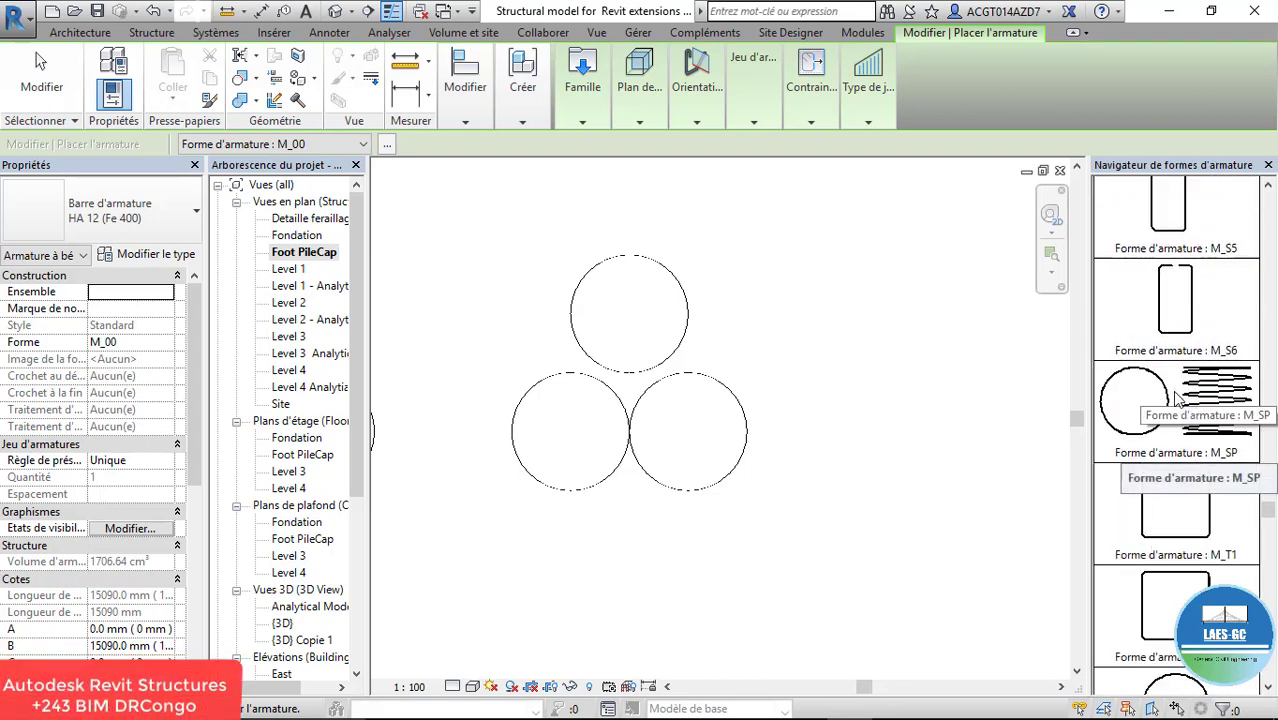
click(1182, 395)
scroll(613, 320, up, 4)
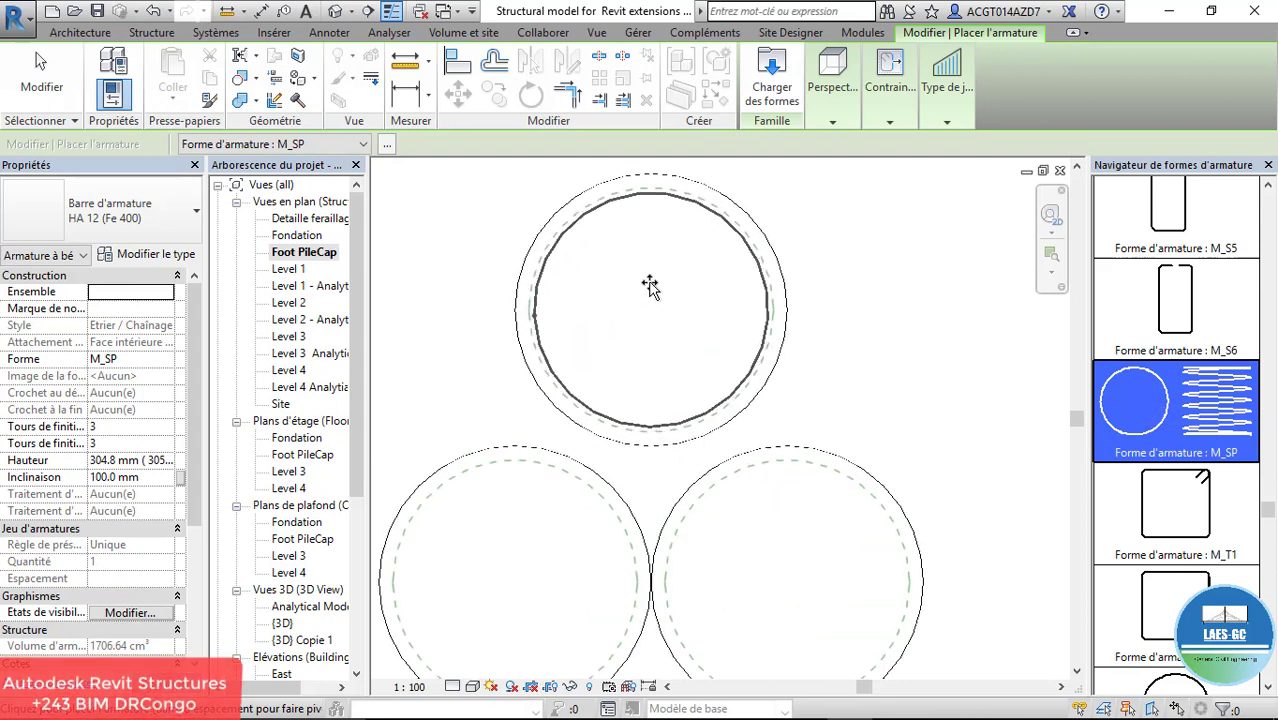
scroll(633, 249, down, 2)
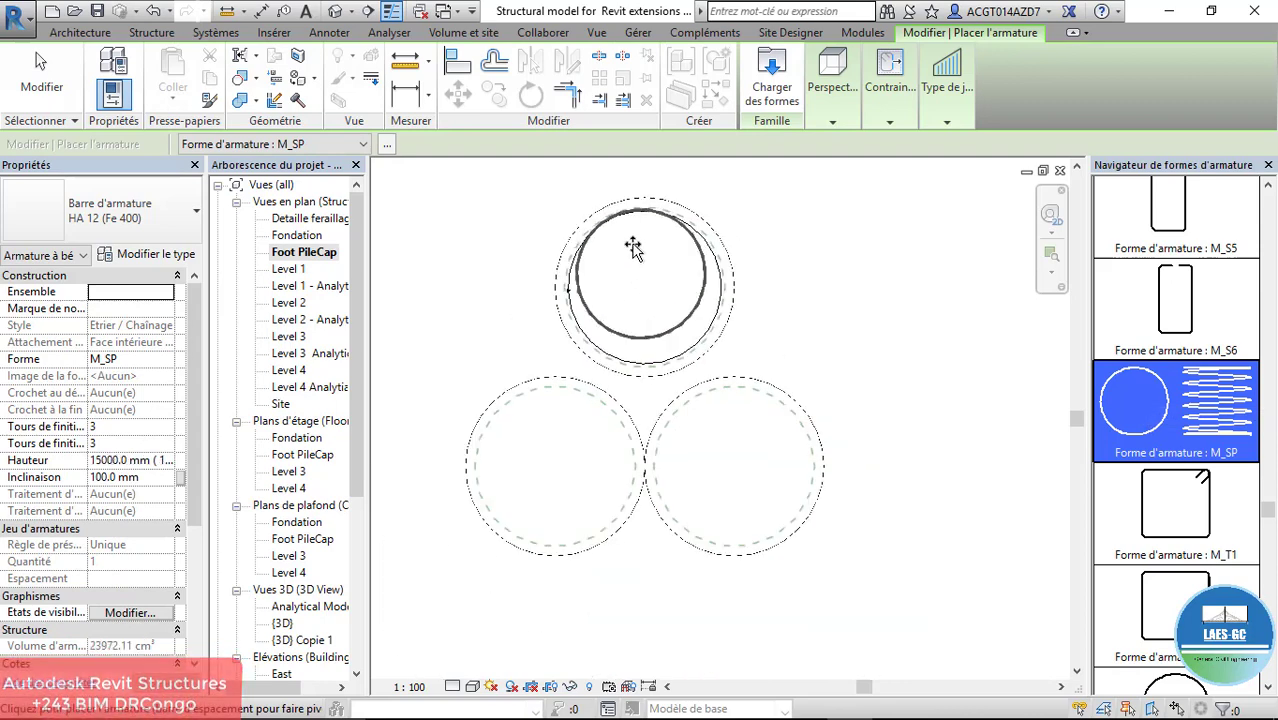
click(728, 462)
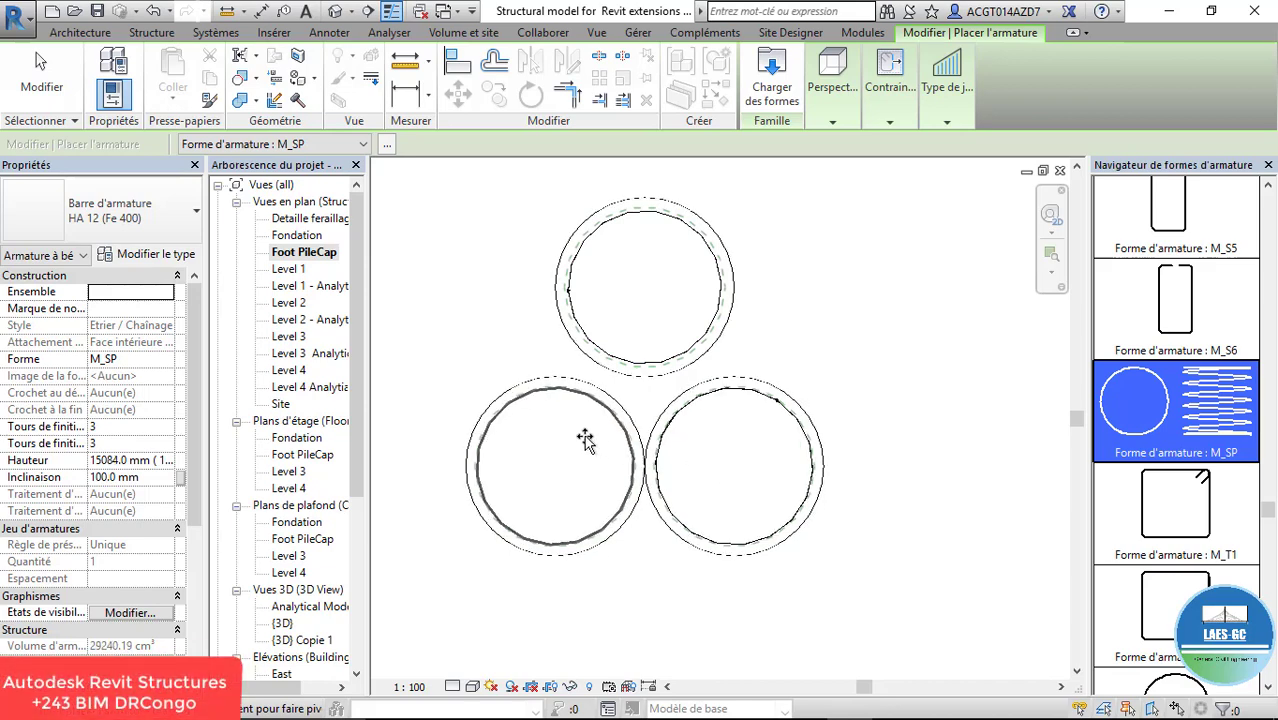
scroll(610, 263, up, 3)
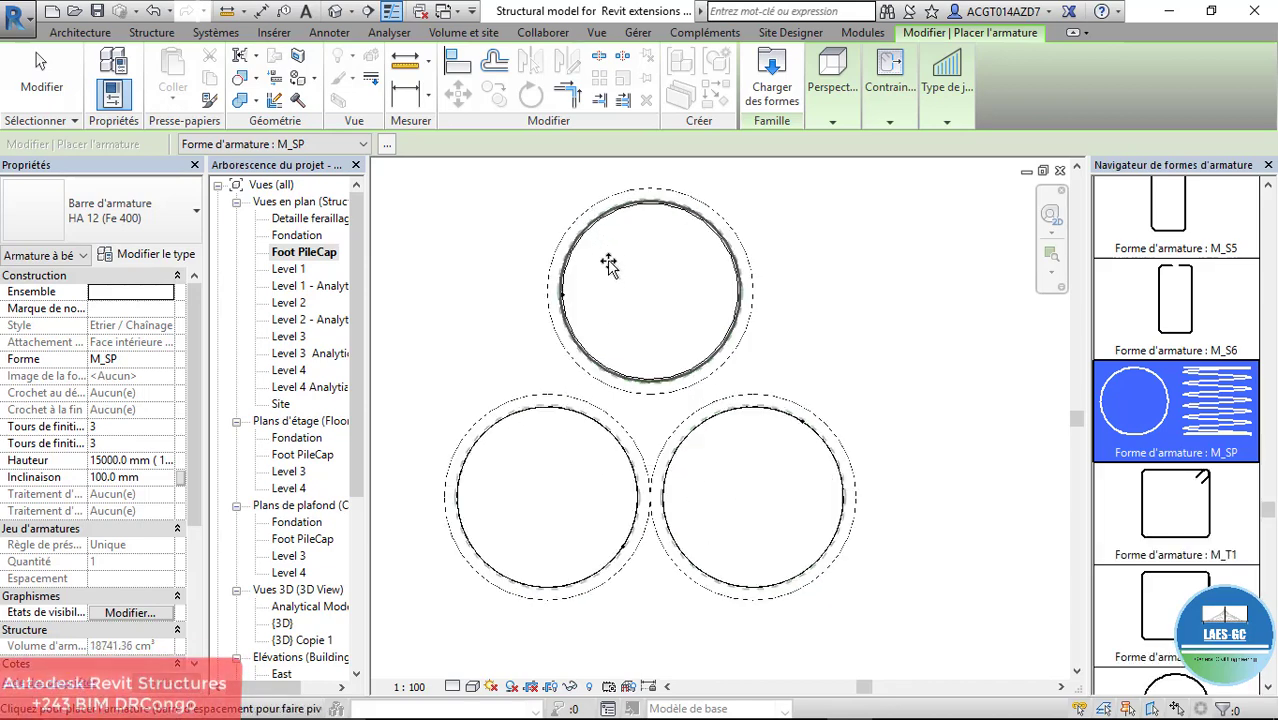
click(610, 263)
key(Escape)
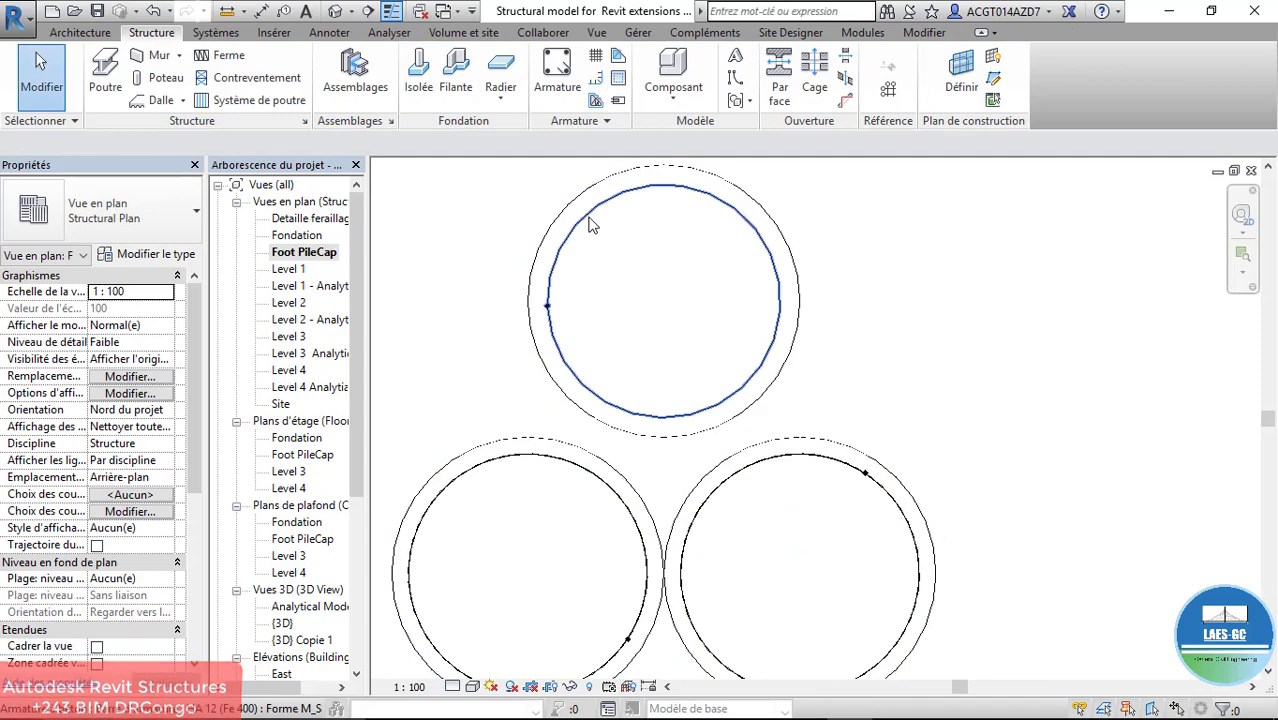
Step: Select all matching pile spirals and set them to display unobscured and as solid in the {3D} and {3D} Copie 1 views
click(590, 222)
right_click(590, 222)
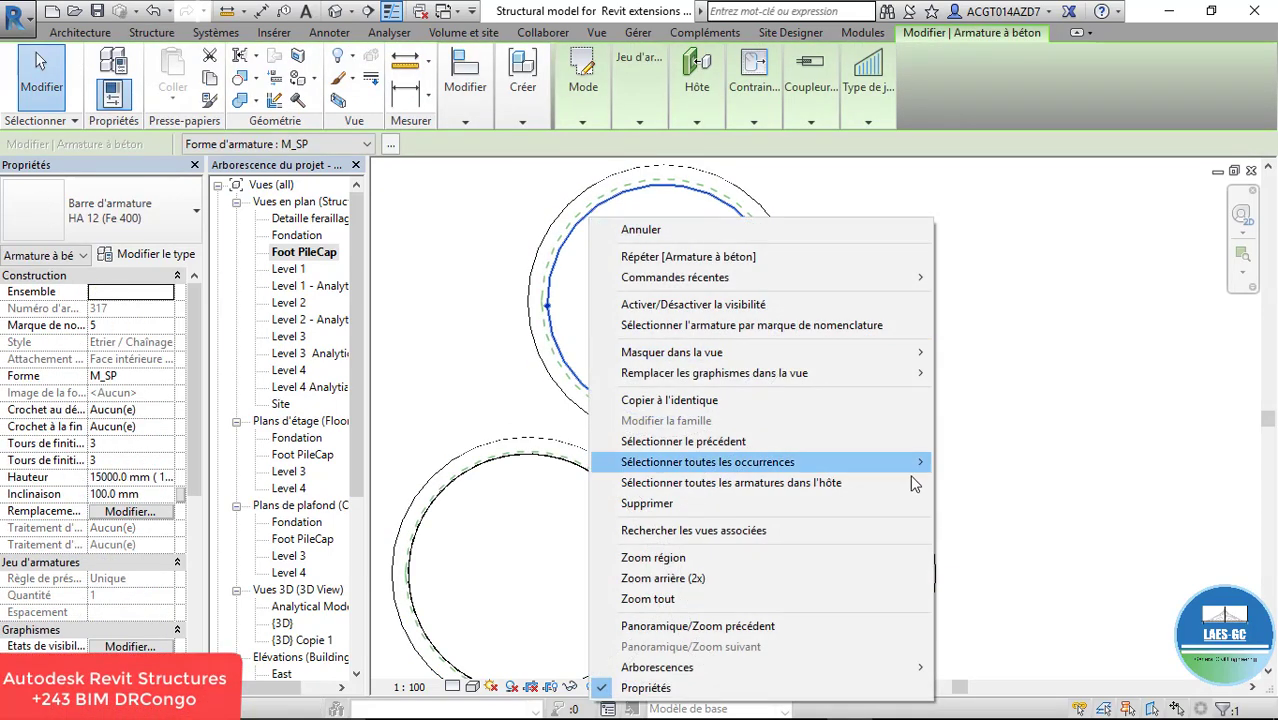
mouse_move(912, 463)
click(975, 461)
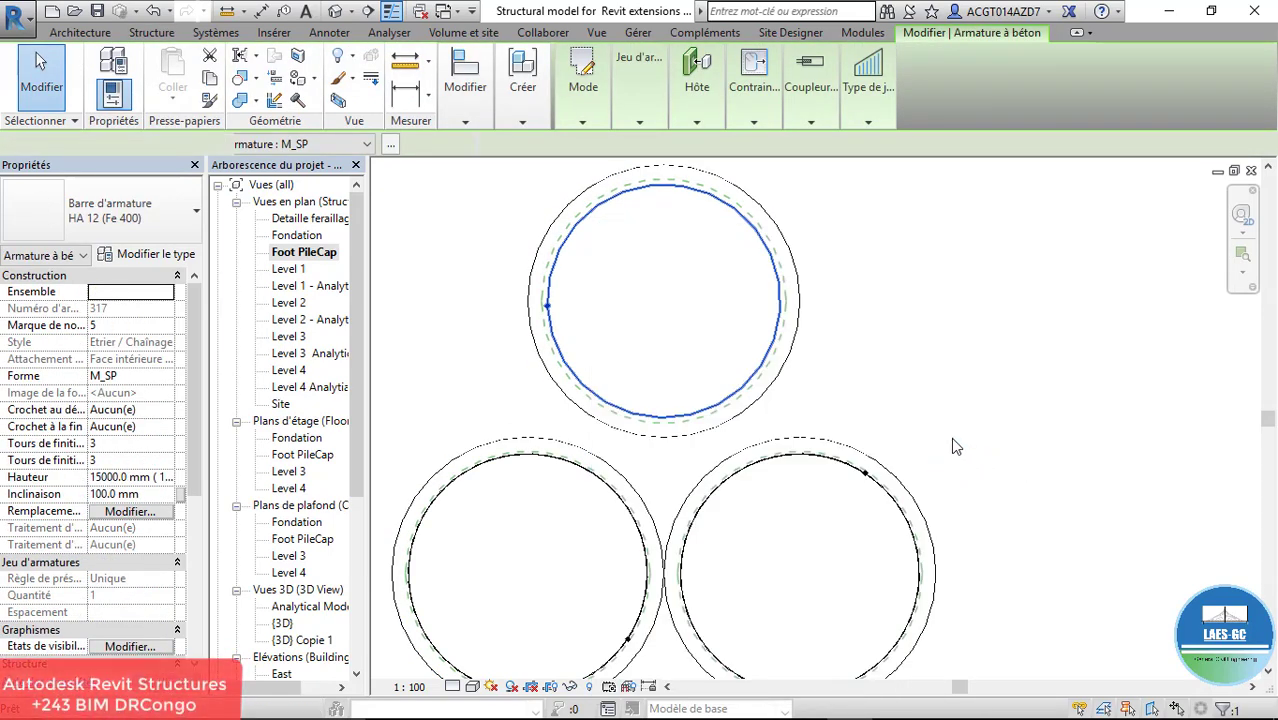
click(134, 646)
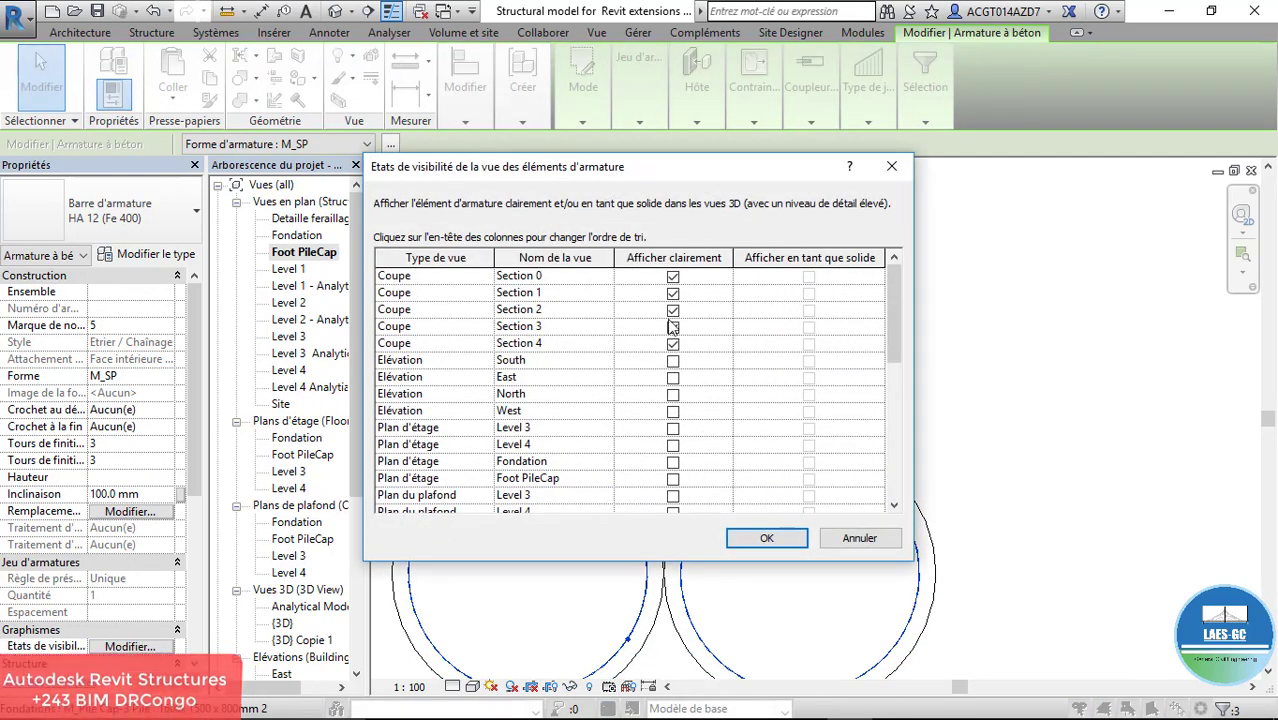
scroll(673, 415, down, 3)
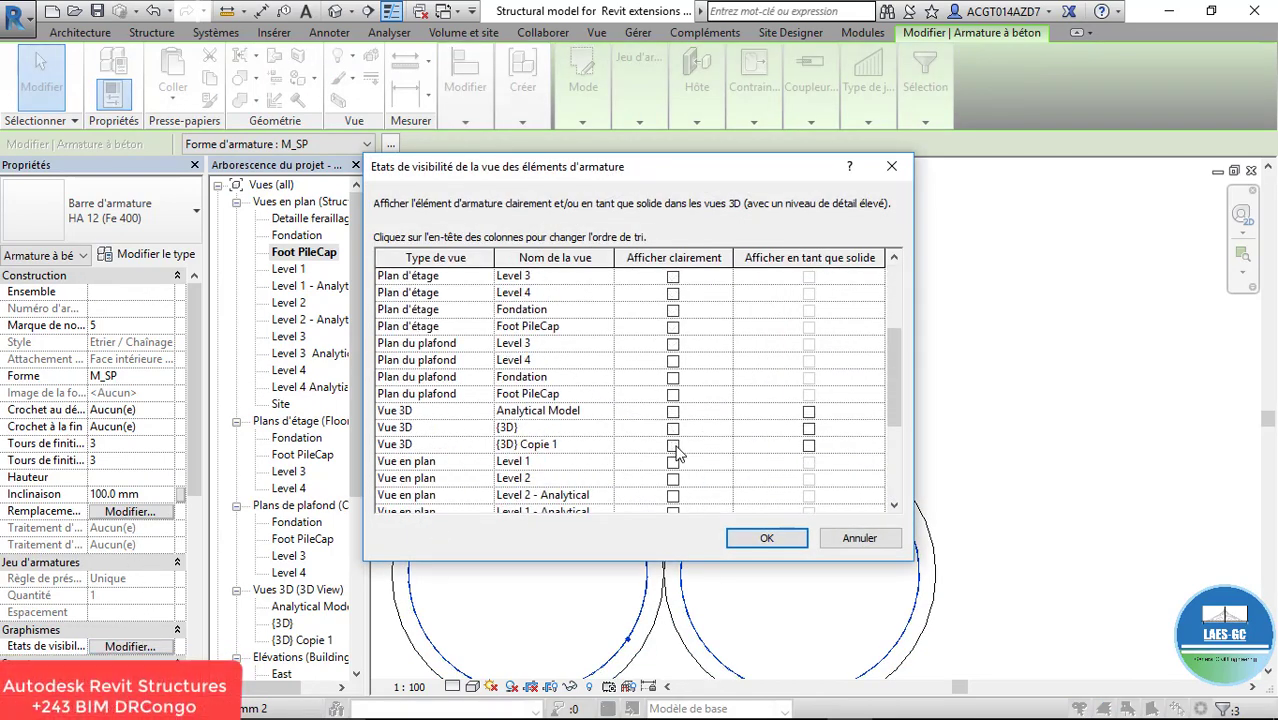
click(673, 445)
click(808, 445)
click(808, 428)
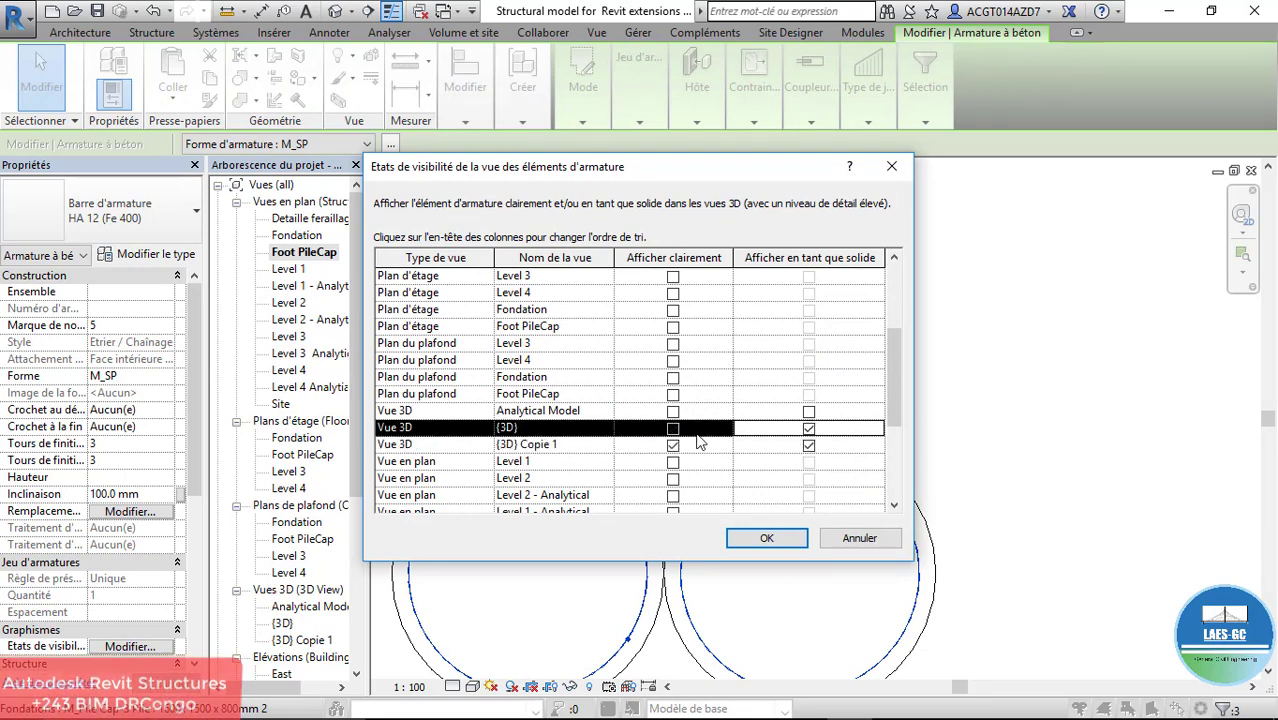
click(673, 428)
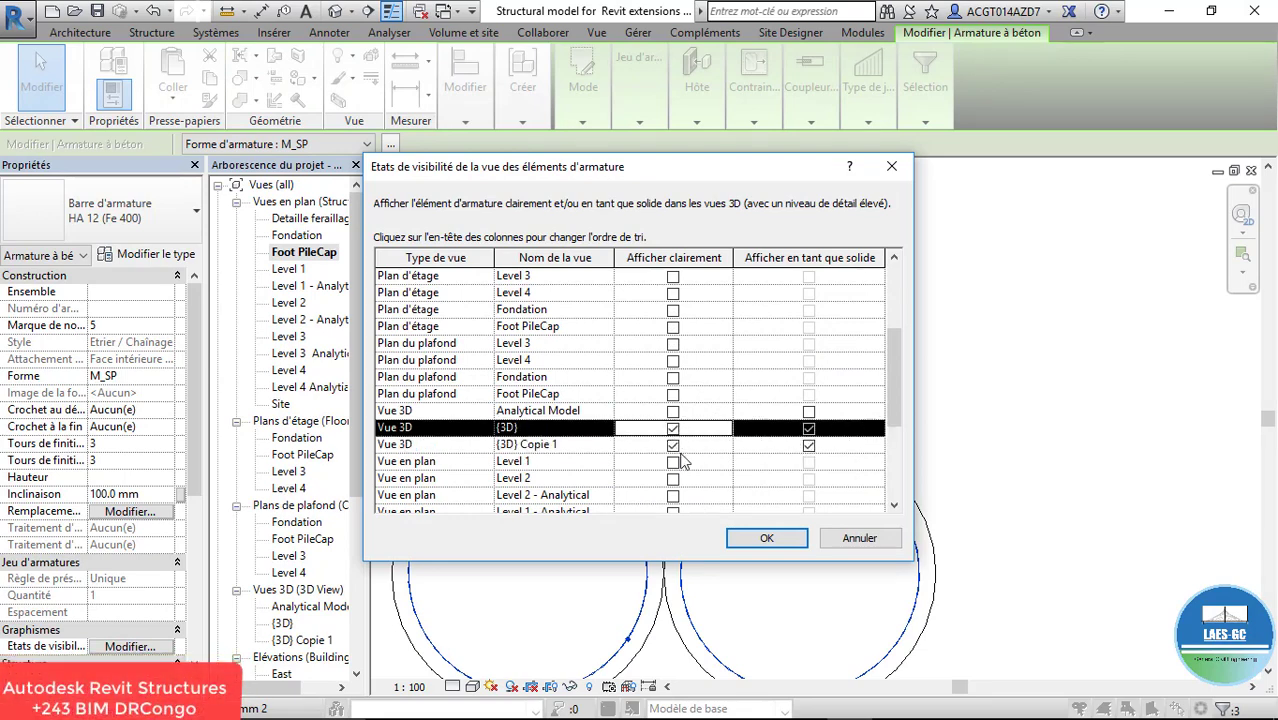
click(766, 538)
Step: Open the {3D} Copie 1 view, inspect the pile spirals up close and set the visual style to Ombré
double_click(308, 640)
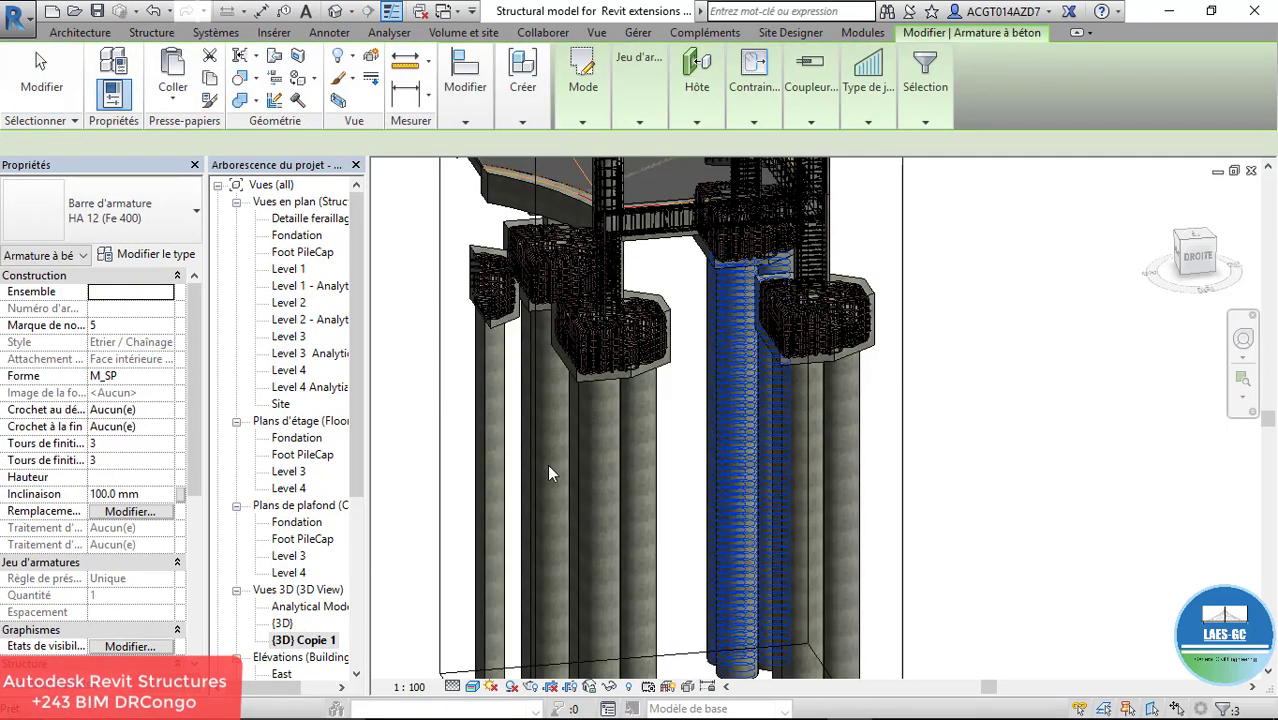
click(782, 362)
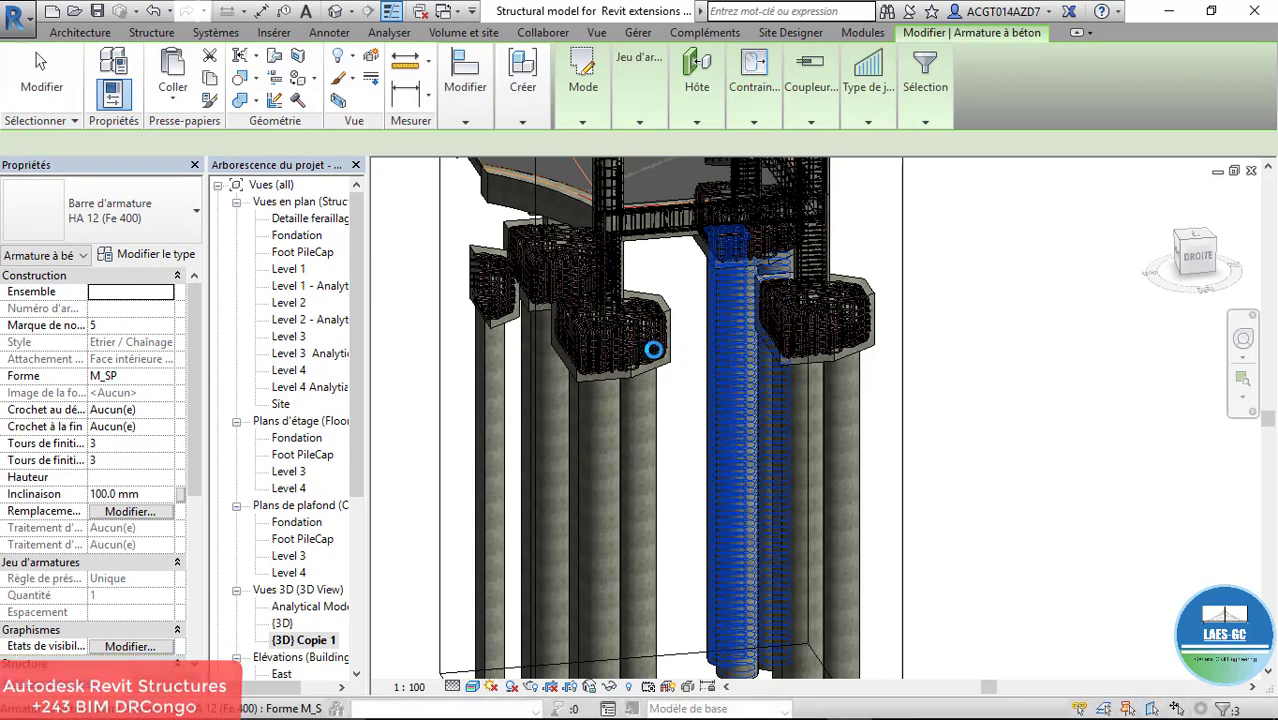
shift+middle_drag(670, 358, 767, 389)
scroll(767, 389, up, 6)
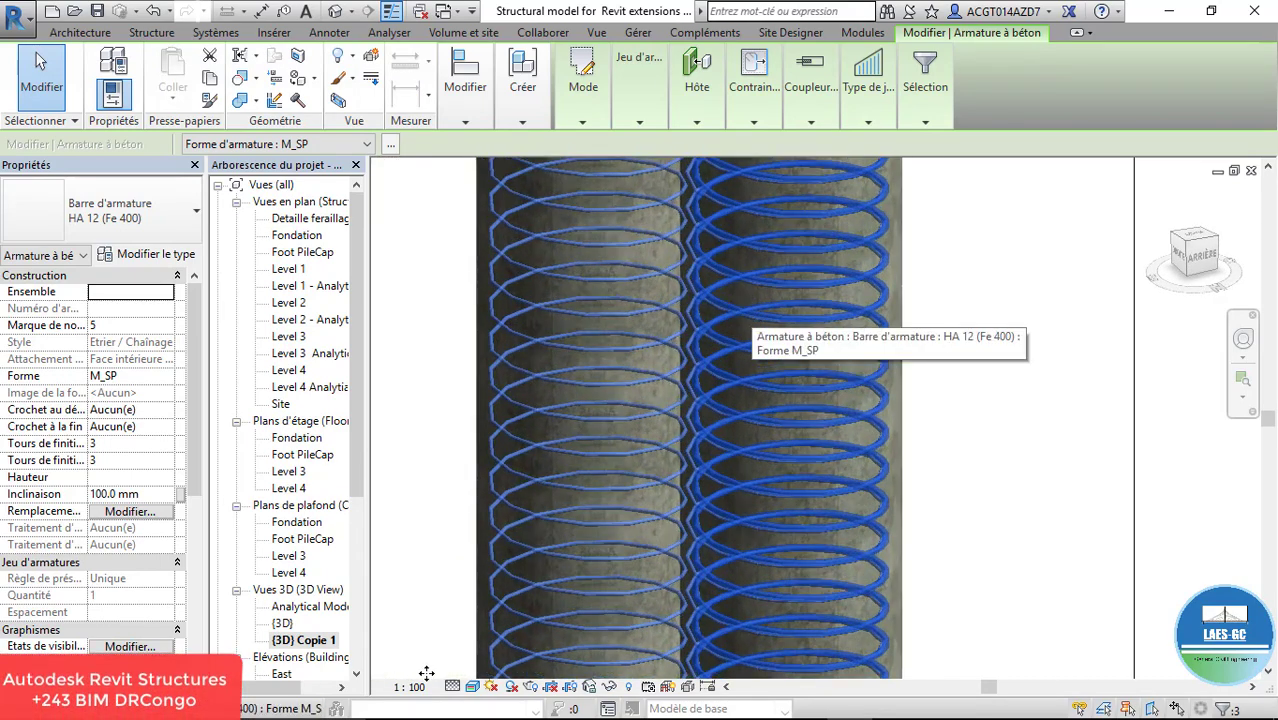
click(474, 686)
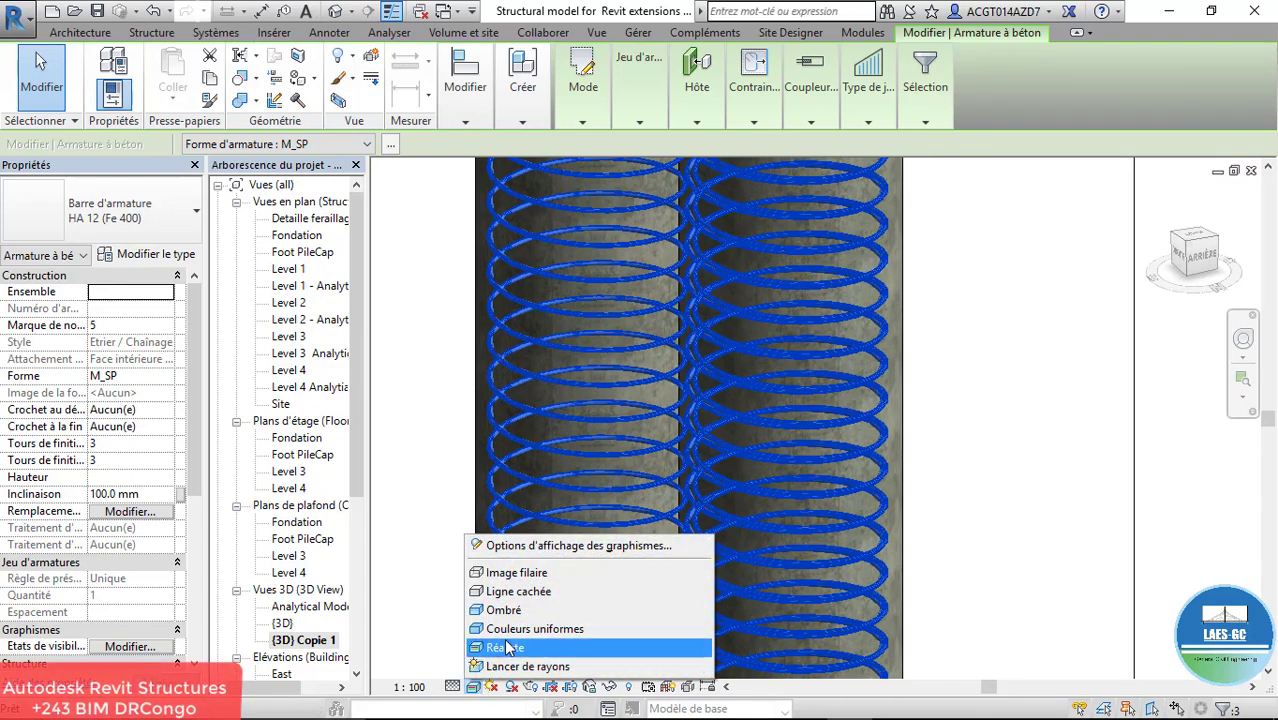
click(540, 610)
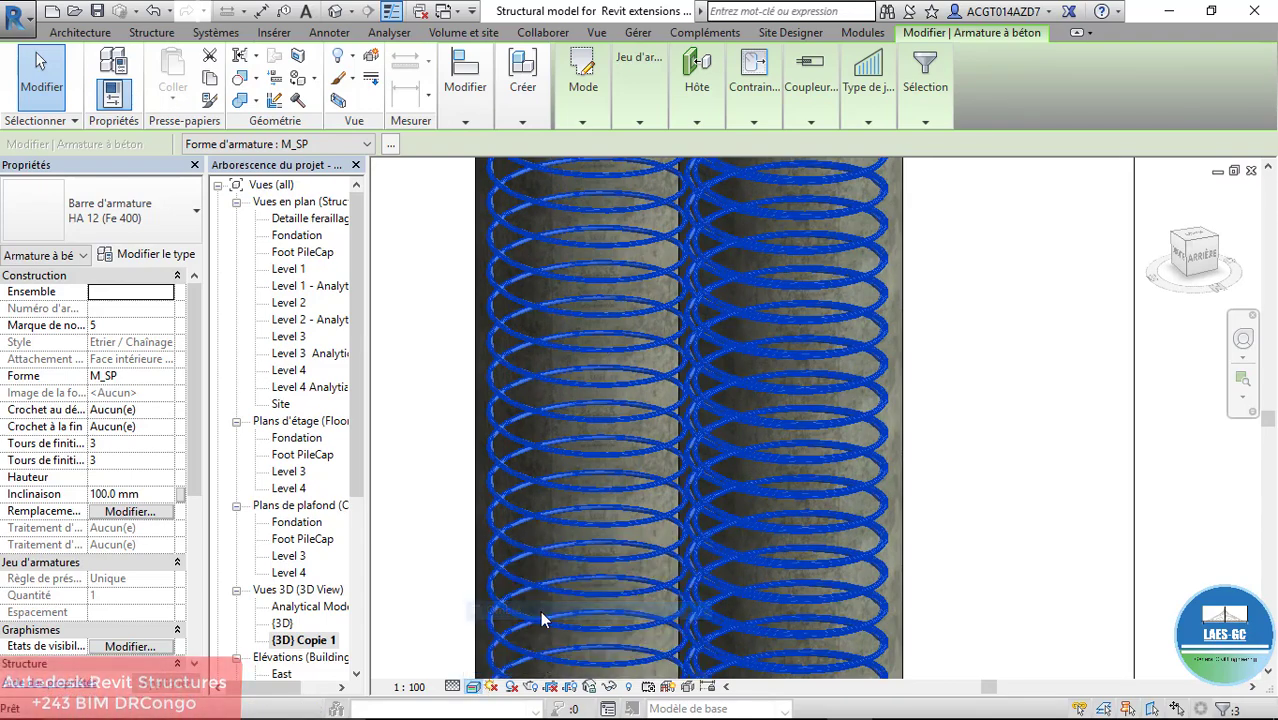
click(978, 402)
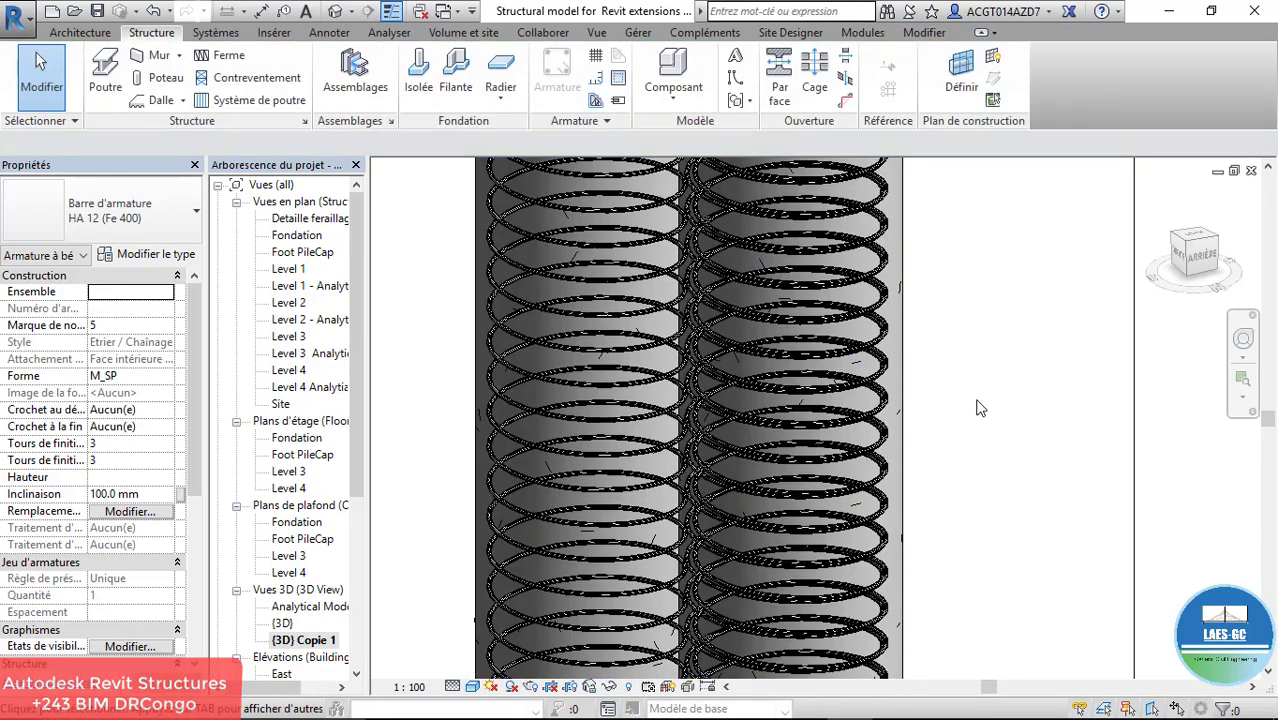
scroll(803, 440, down, 2)
scroll(803, 440, down, 5)
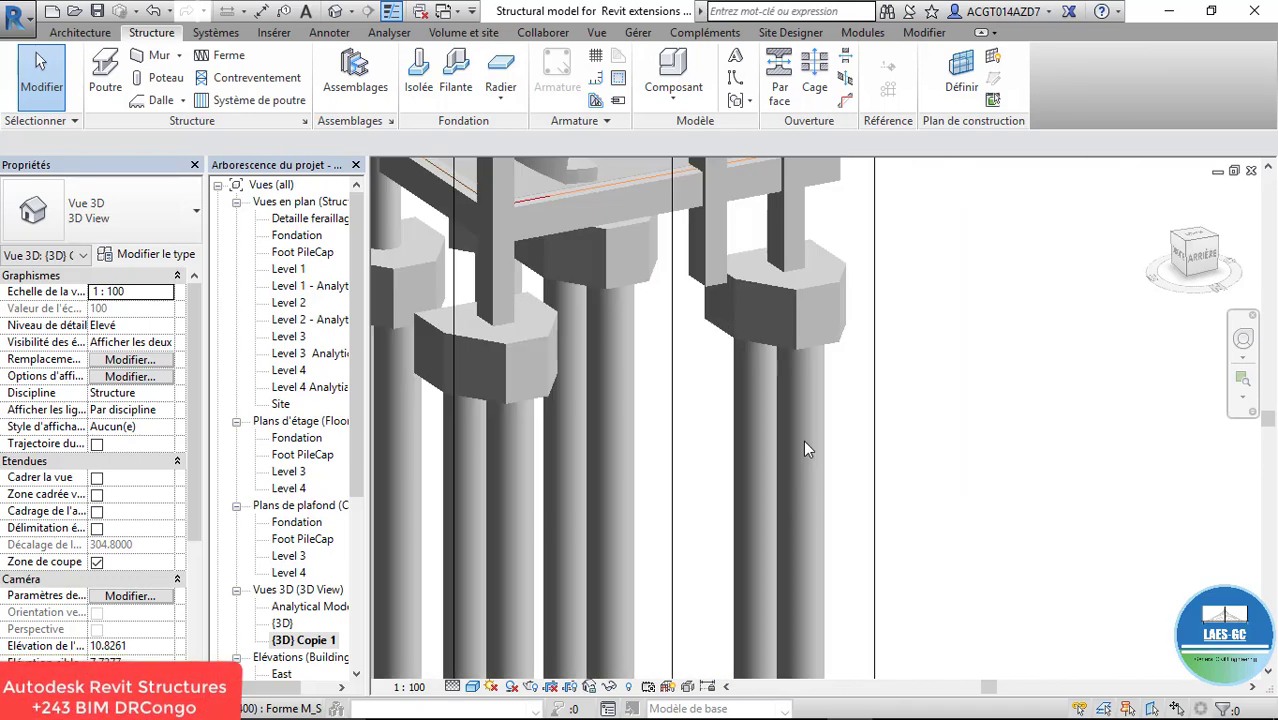
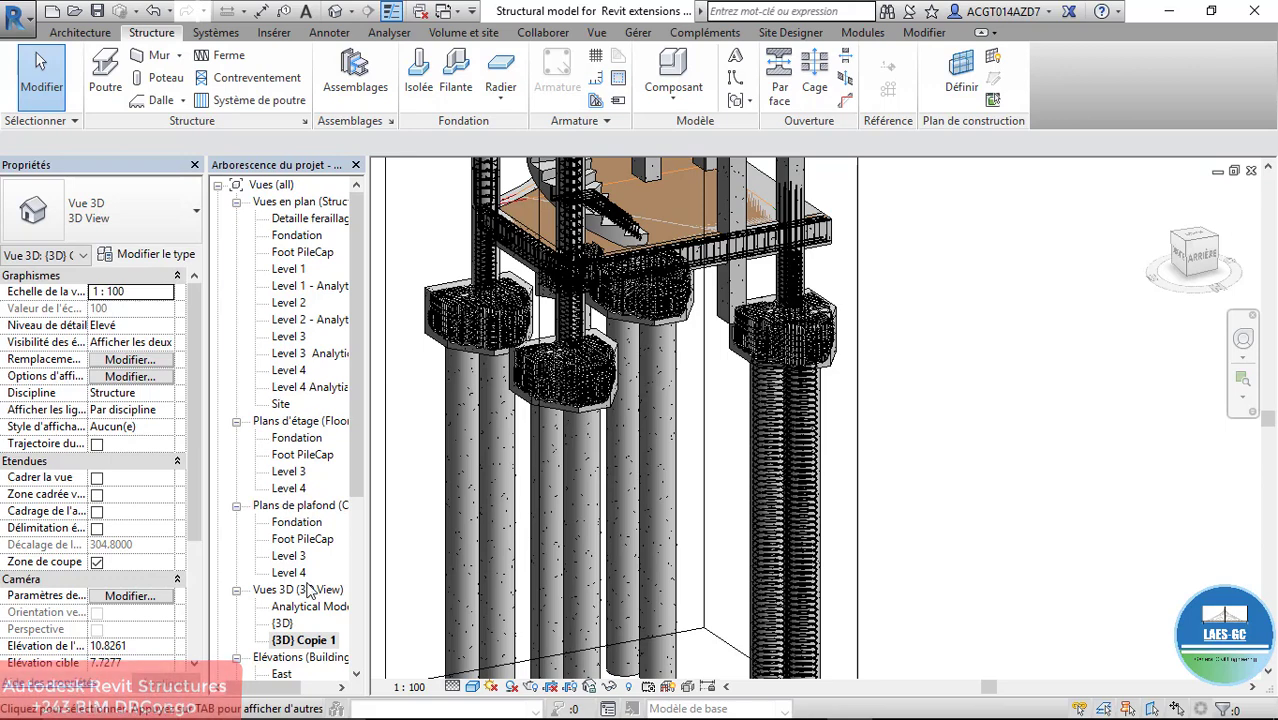
Step: Open the Foot PileCap structural plan and start placing rebar with the straight bar shape M_00
scroll(310, 590, down, 2)
scroll(314, 588, up, 2)
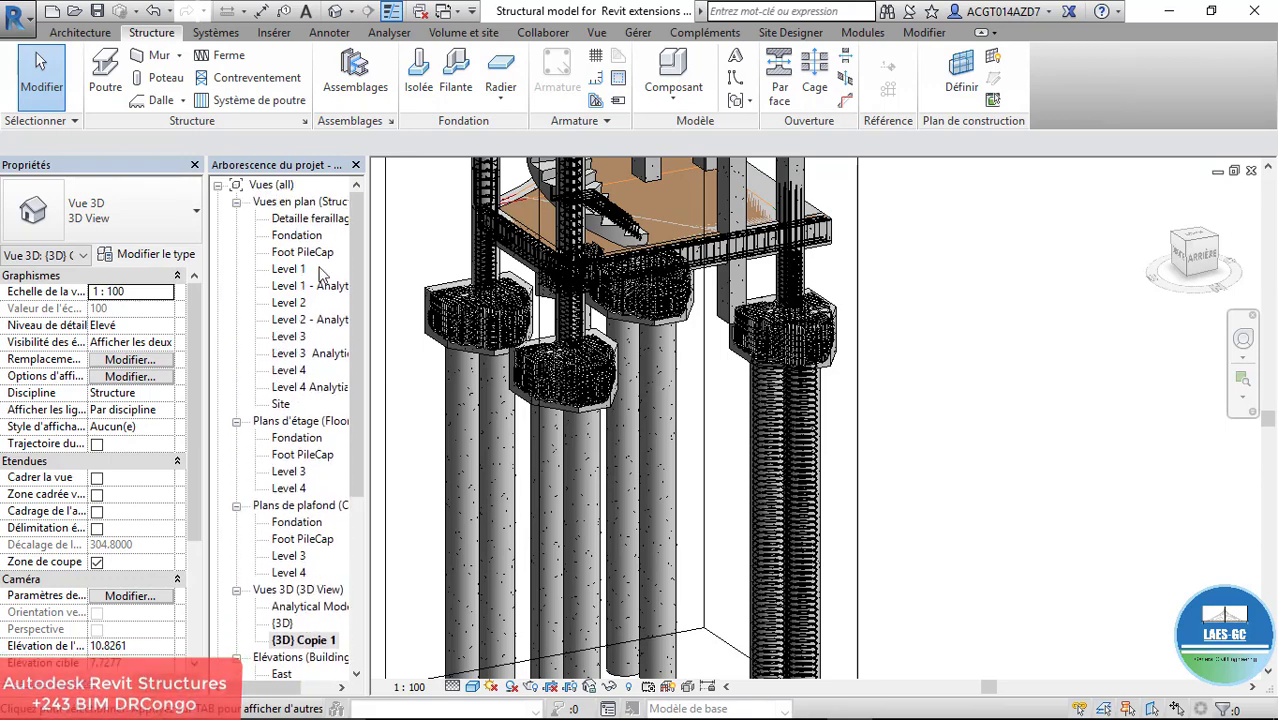
double_click(316, 253)
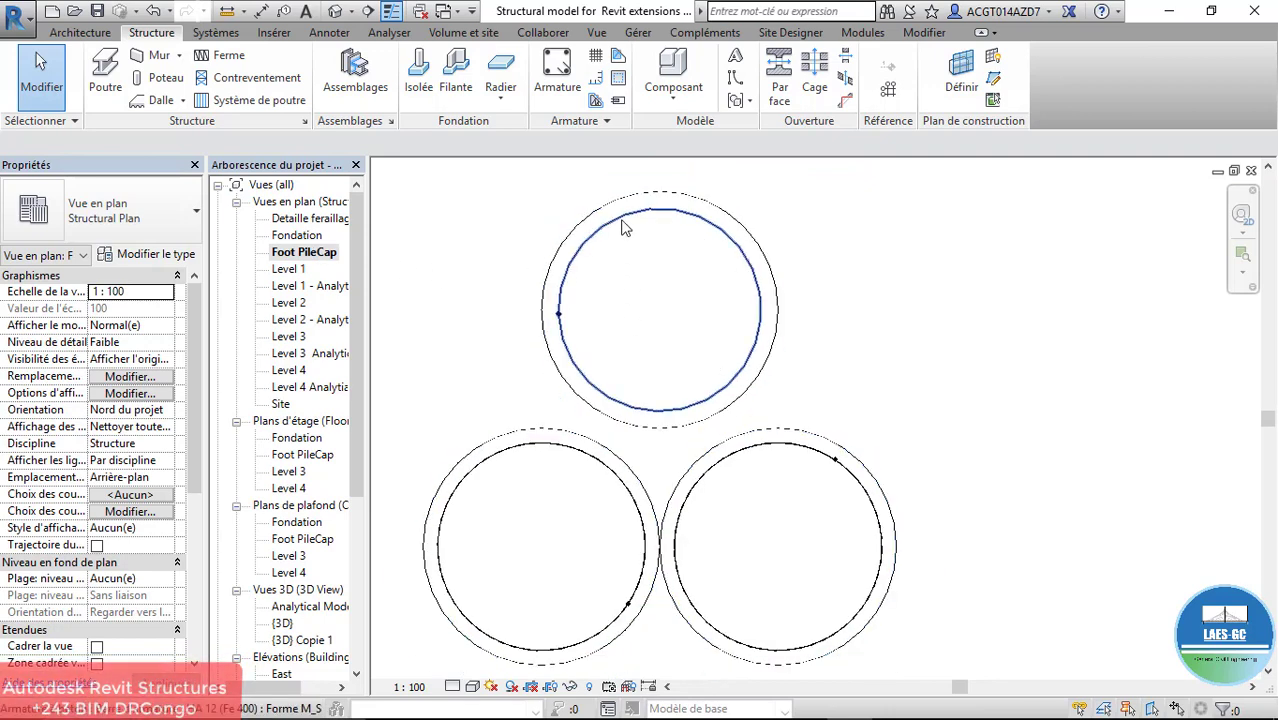
scroll(630, 210, up, 2)
click(640, 196)
click(1101, 75)
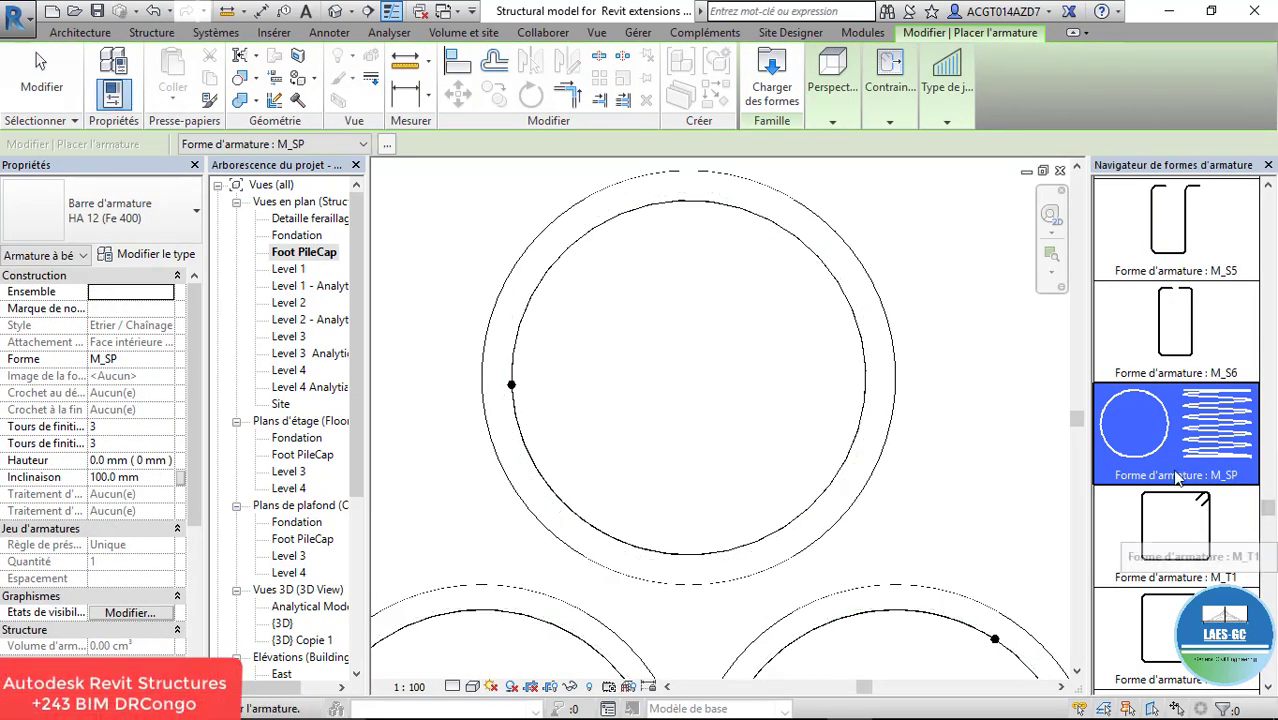
scroll(1175, 455, up, 3)
scroll(1175, 453, up, 10)
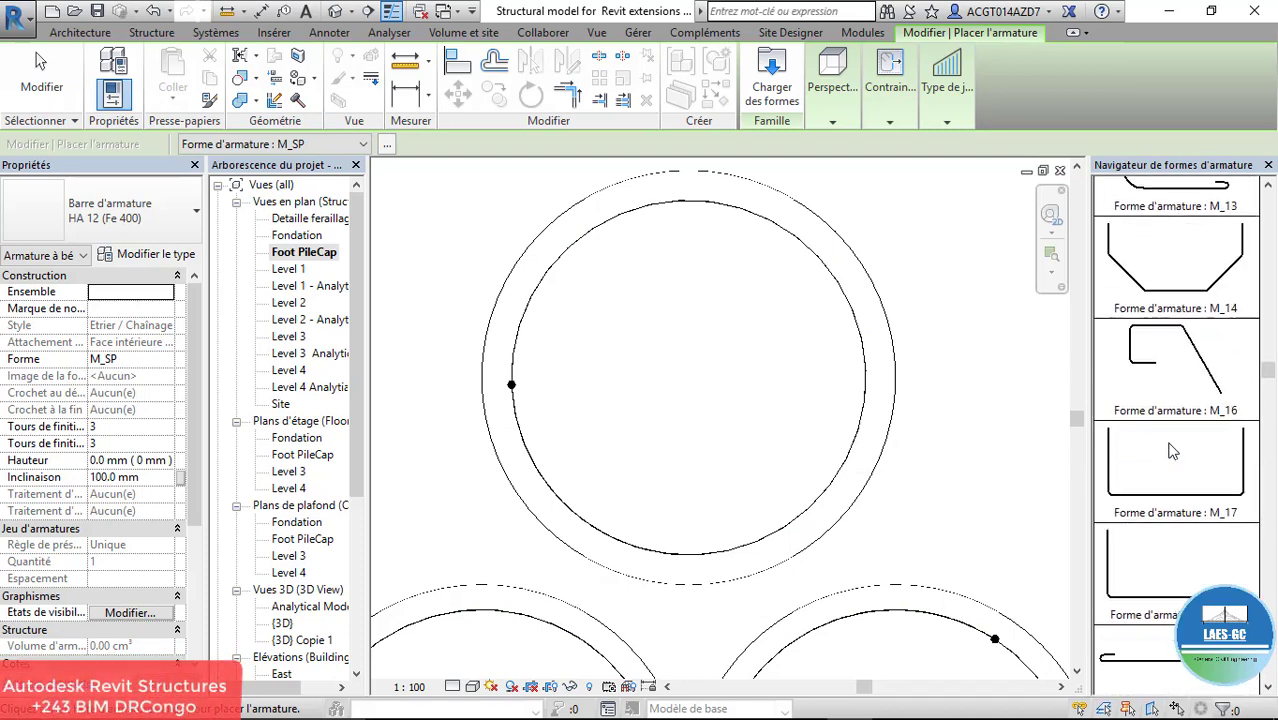
scroll(1175, 453, up, 10)
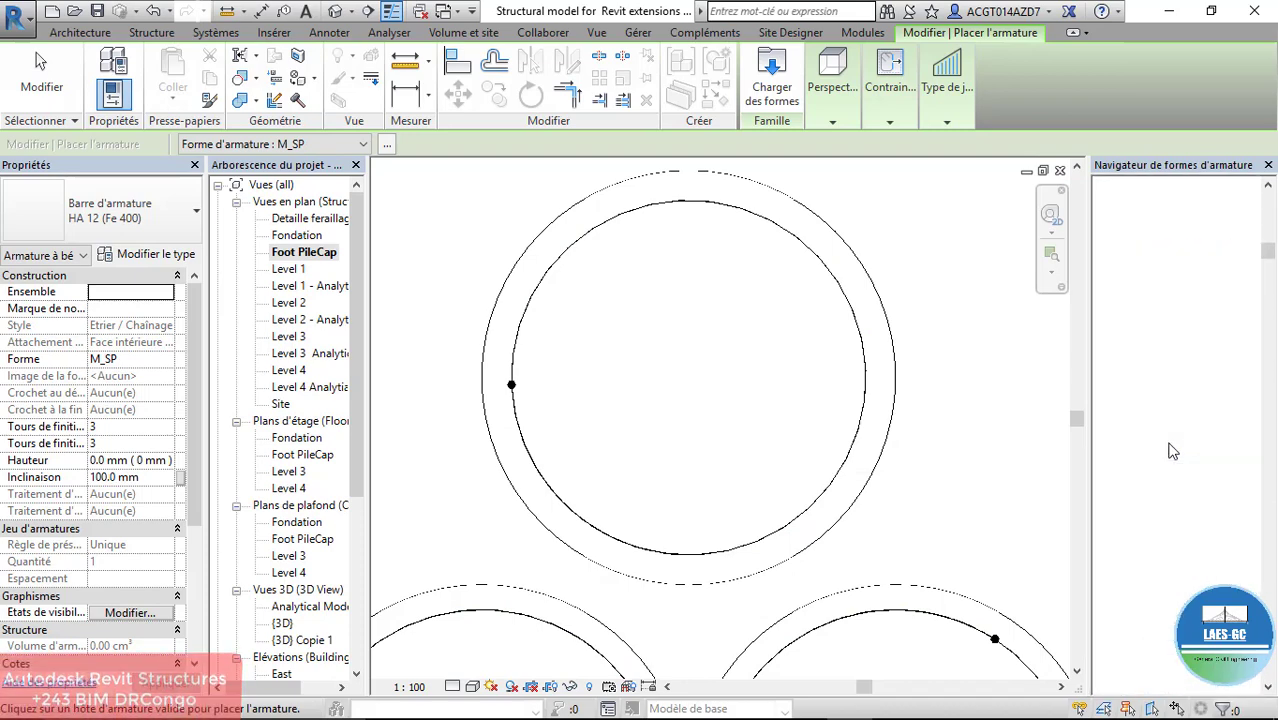
scroll(1172, 452, up, 3)
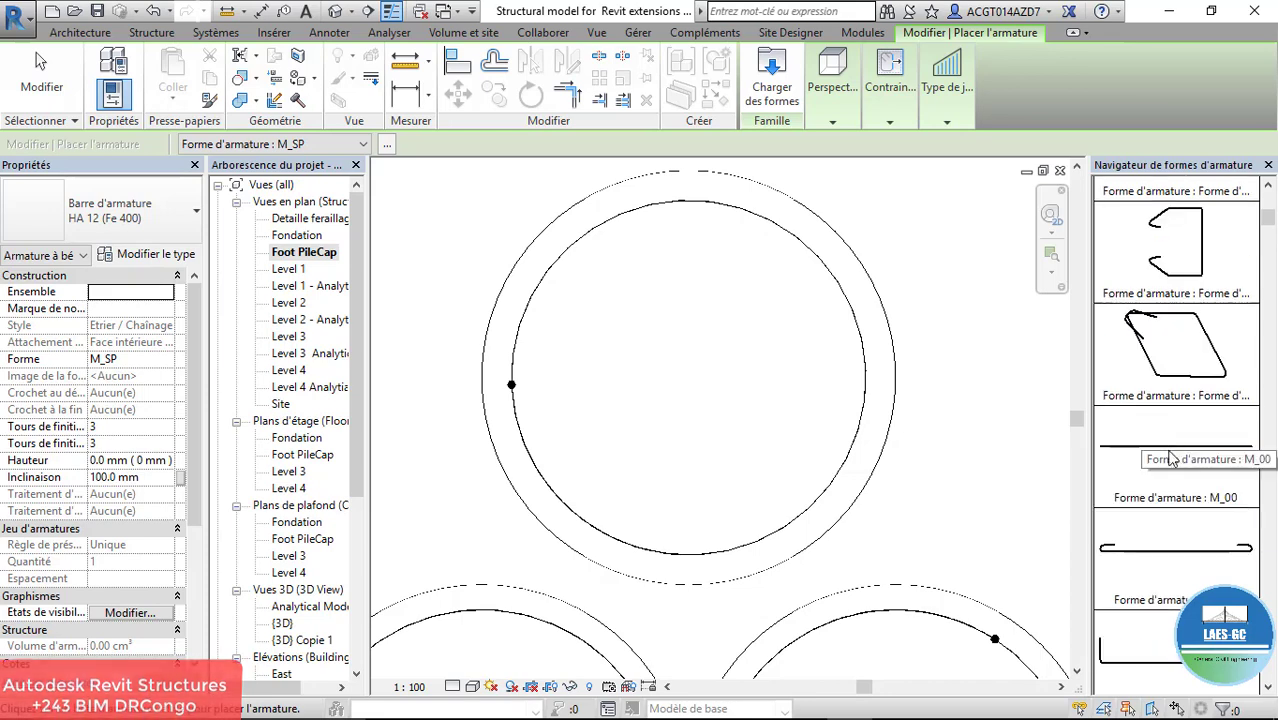
click(1175, 452)
click(86, 215)
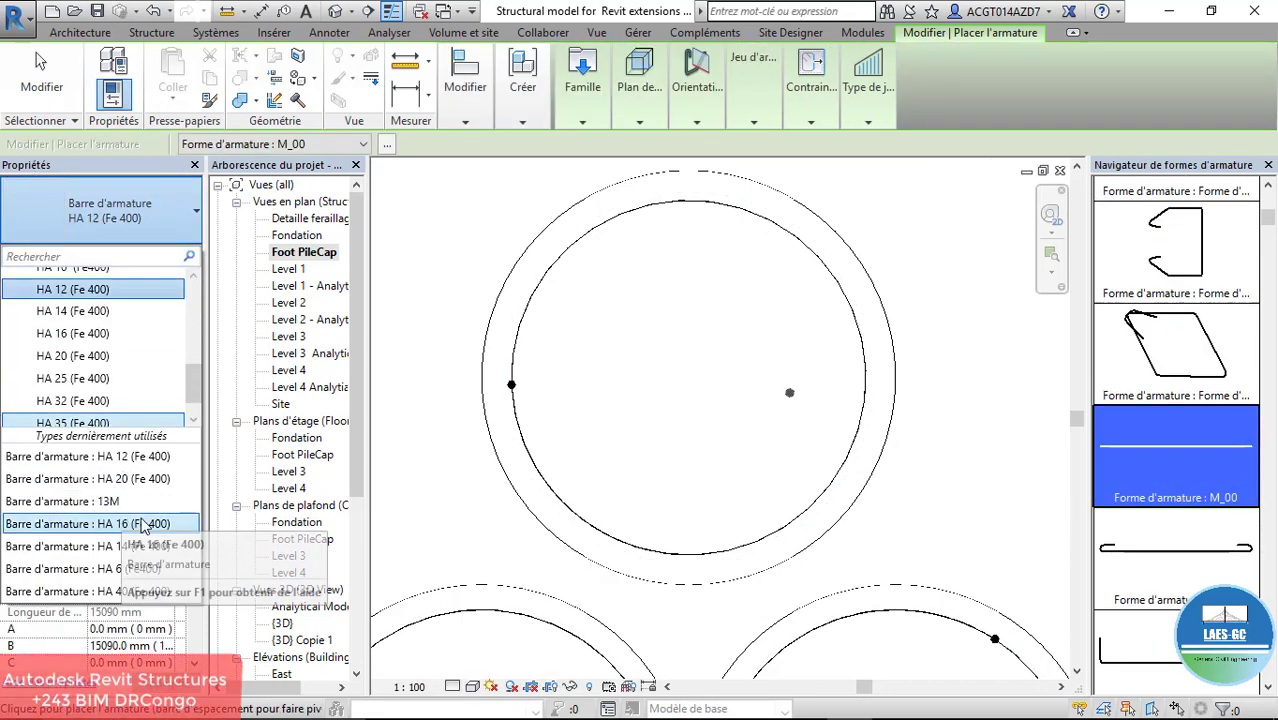
scroll(143, 415, down, 1)
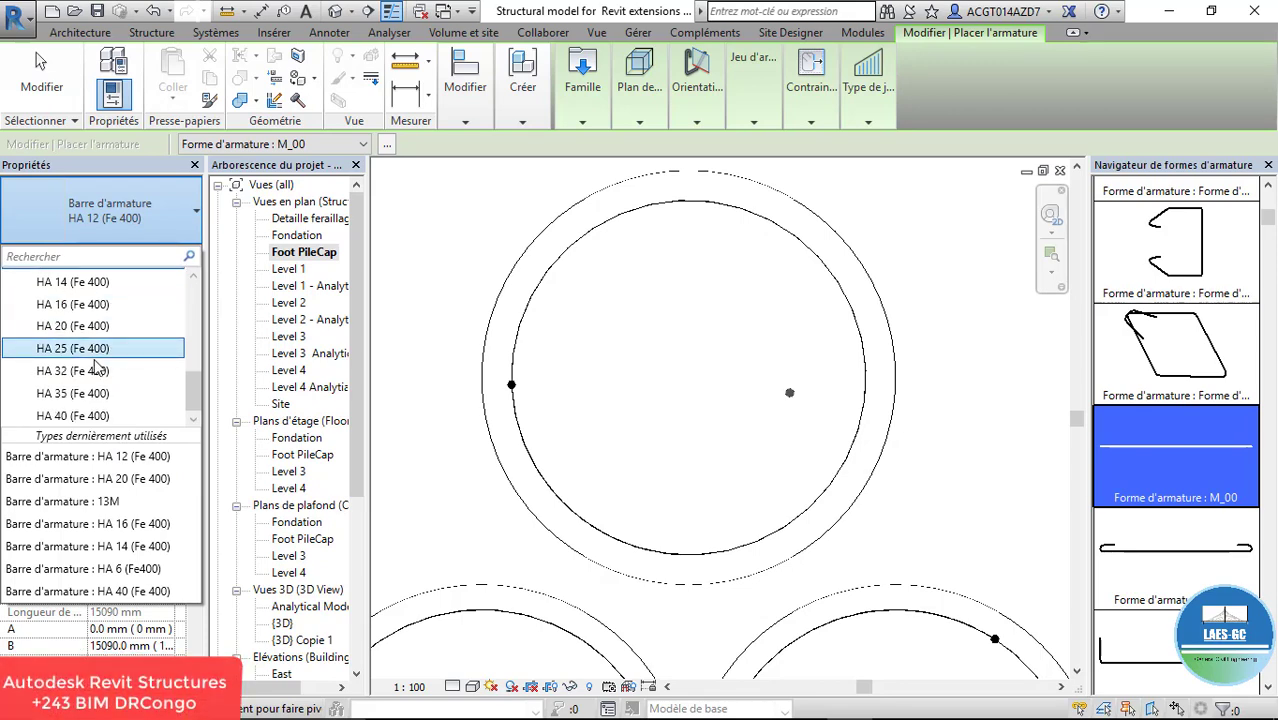
key(Escape)
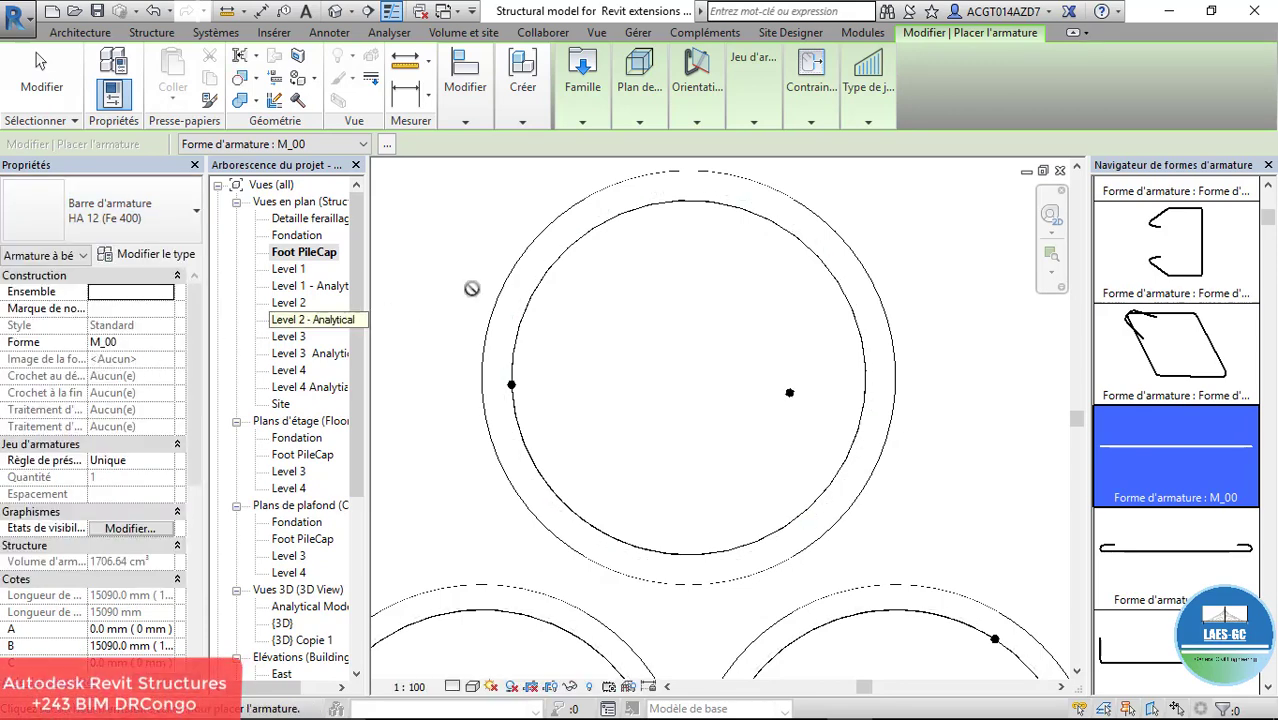
Step: Set the detail level of the Foot PileCap plan to Elevé
scroll(705, 205, up, 3)
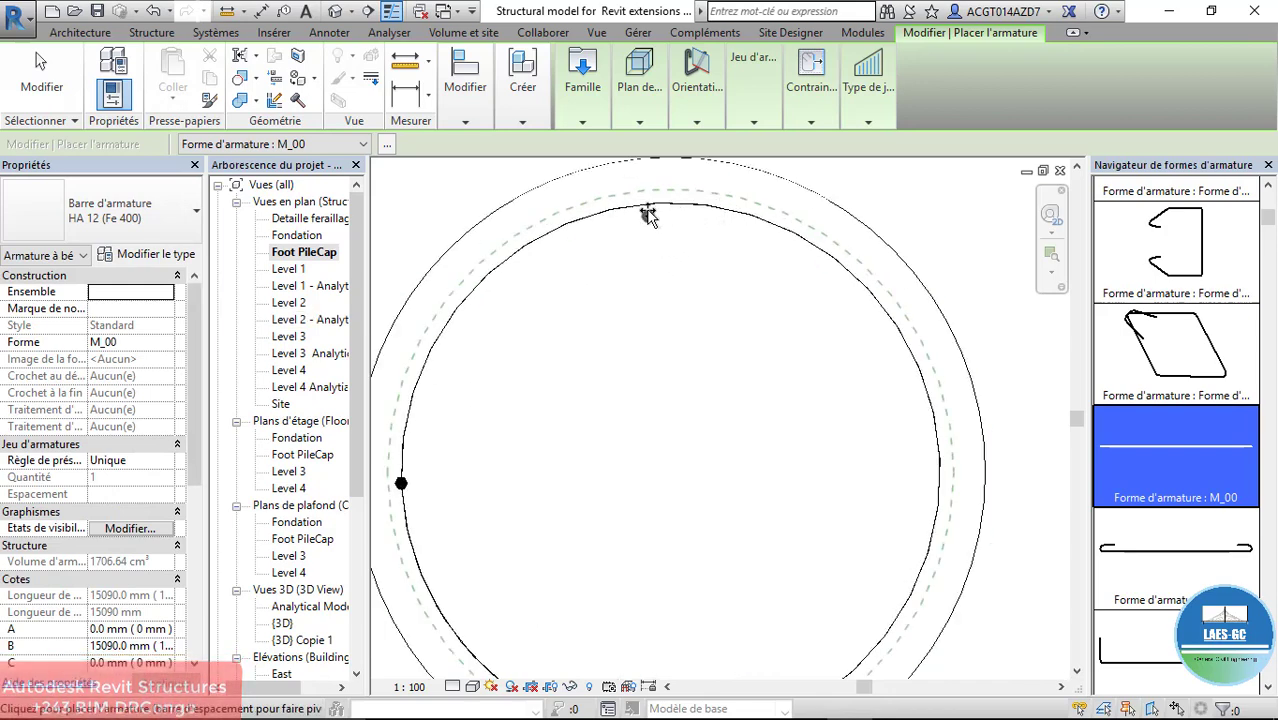
scroll(648, 218, up, 4)
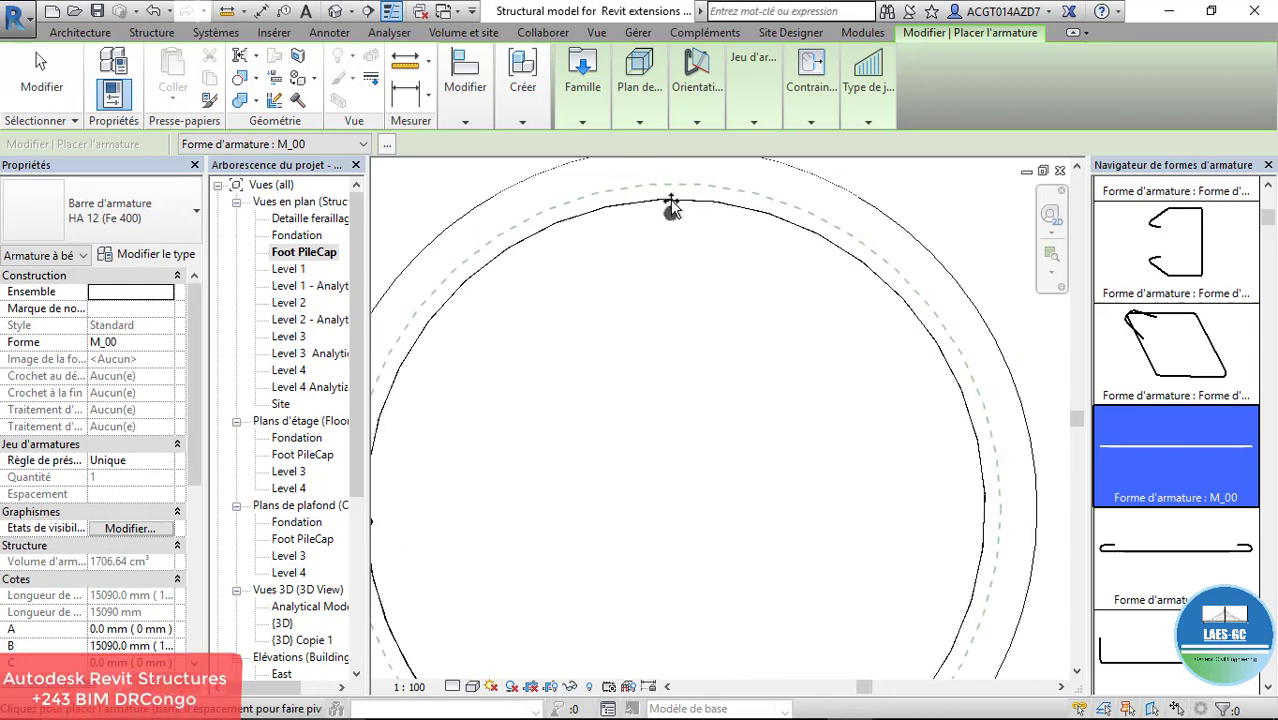
click(452, 686)
click(478, 667)
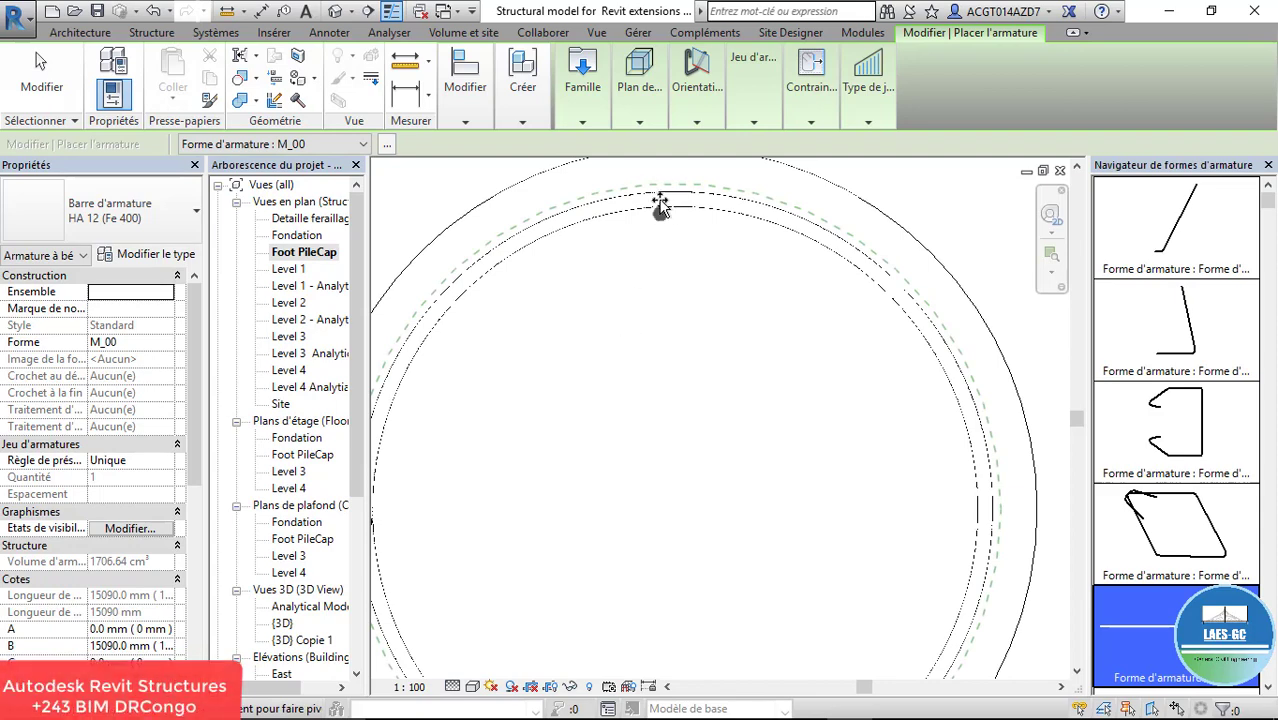
Step: Place eight straight HA 25 (Fe 400) bars around the inside of the spiral in the upper pile
scroll(670, 220, up, 1)
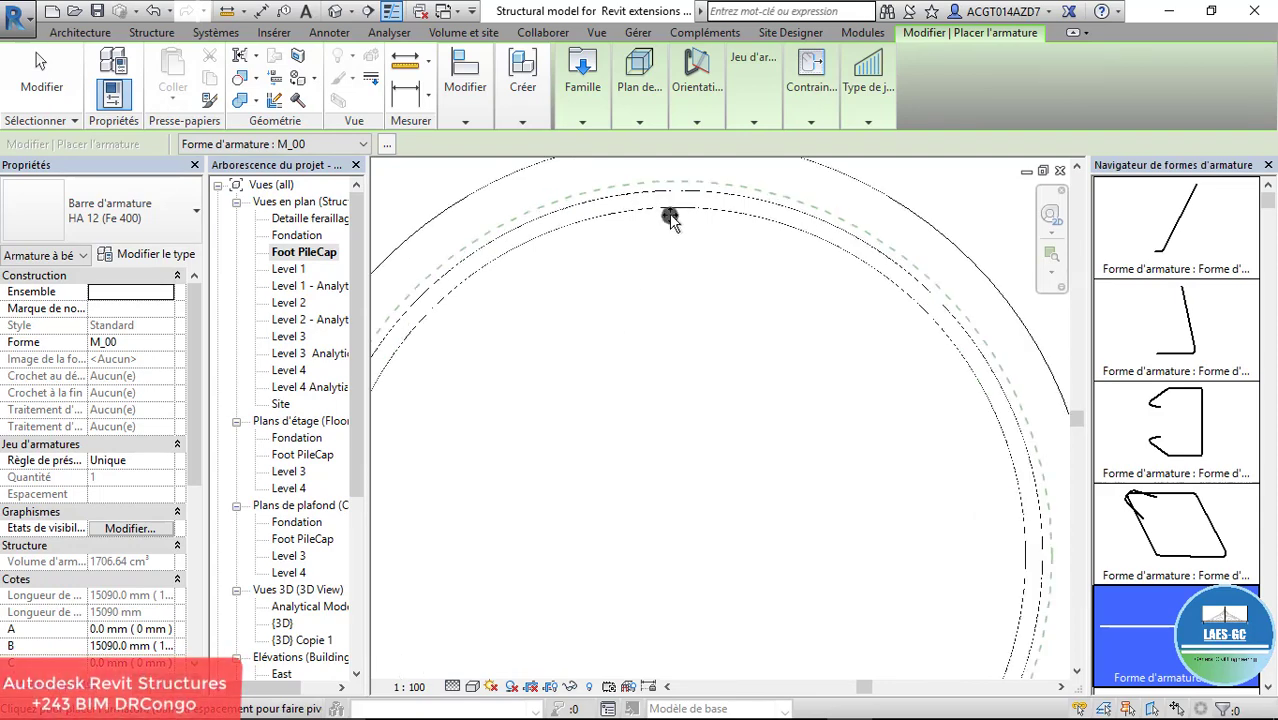
click(150, 209)
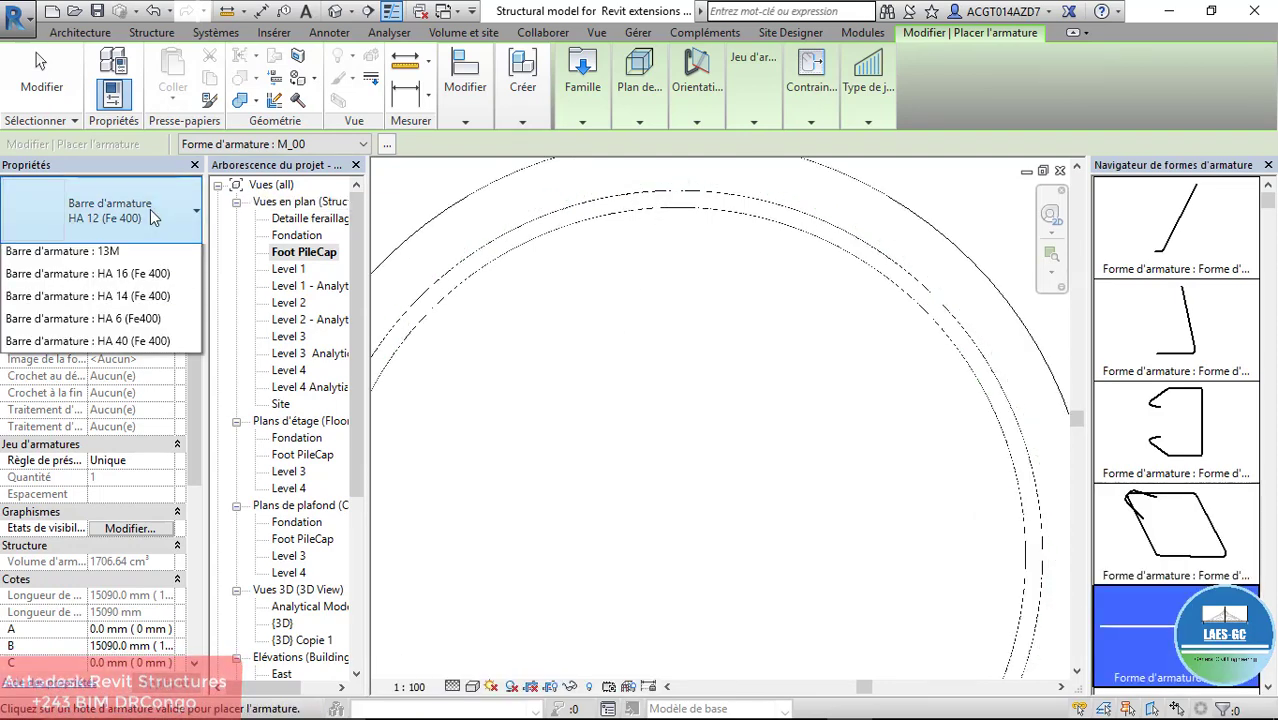
click(98, 369)
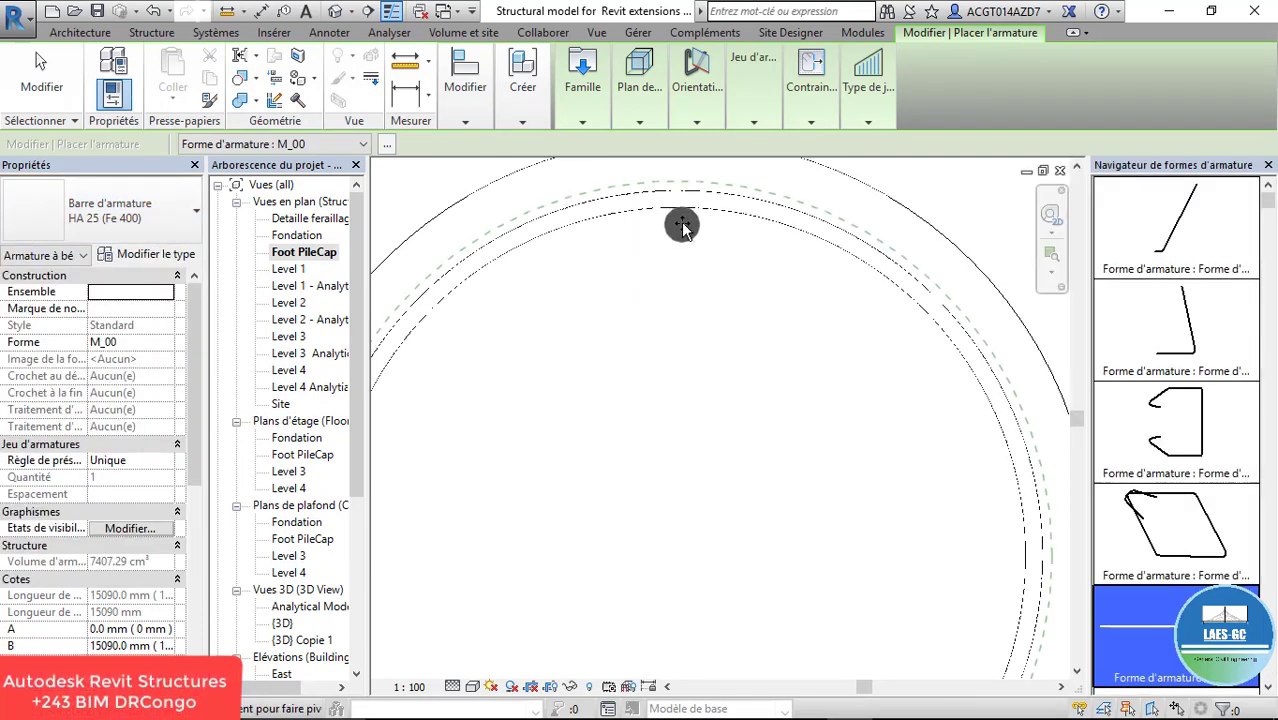
scroll(643, 232, down, 2)
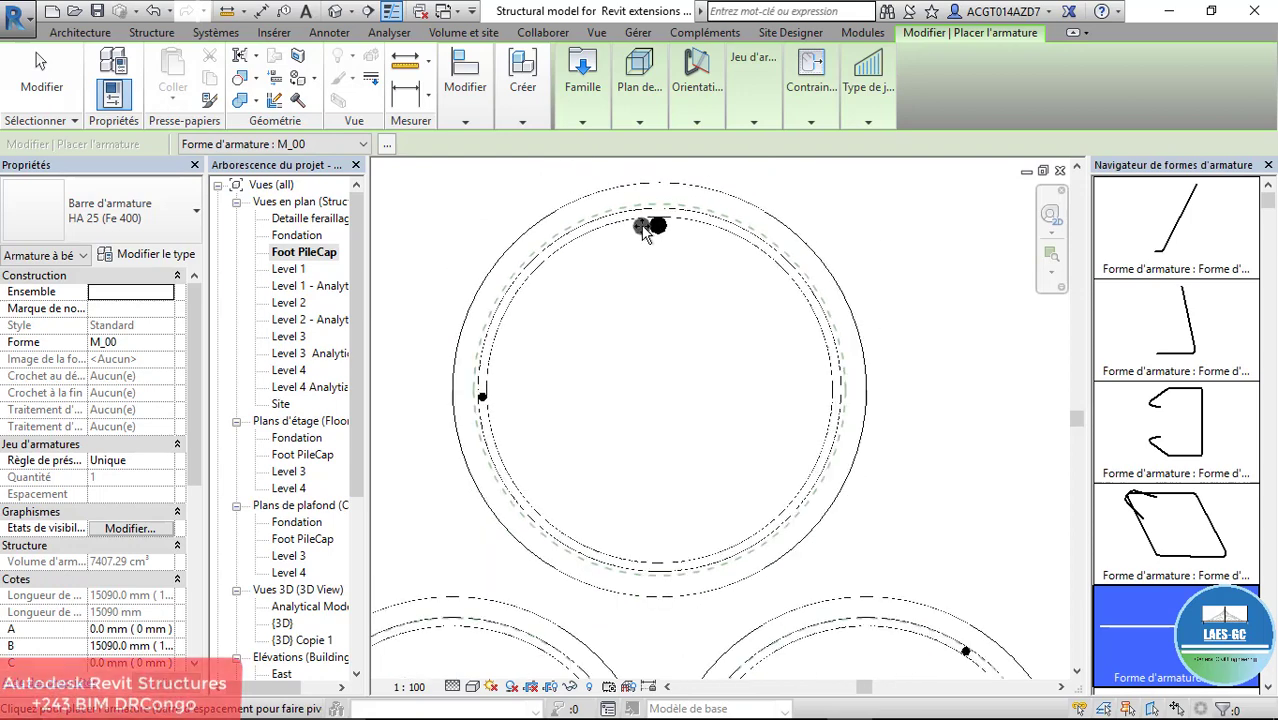
click(657, 554)
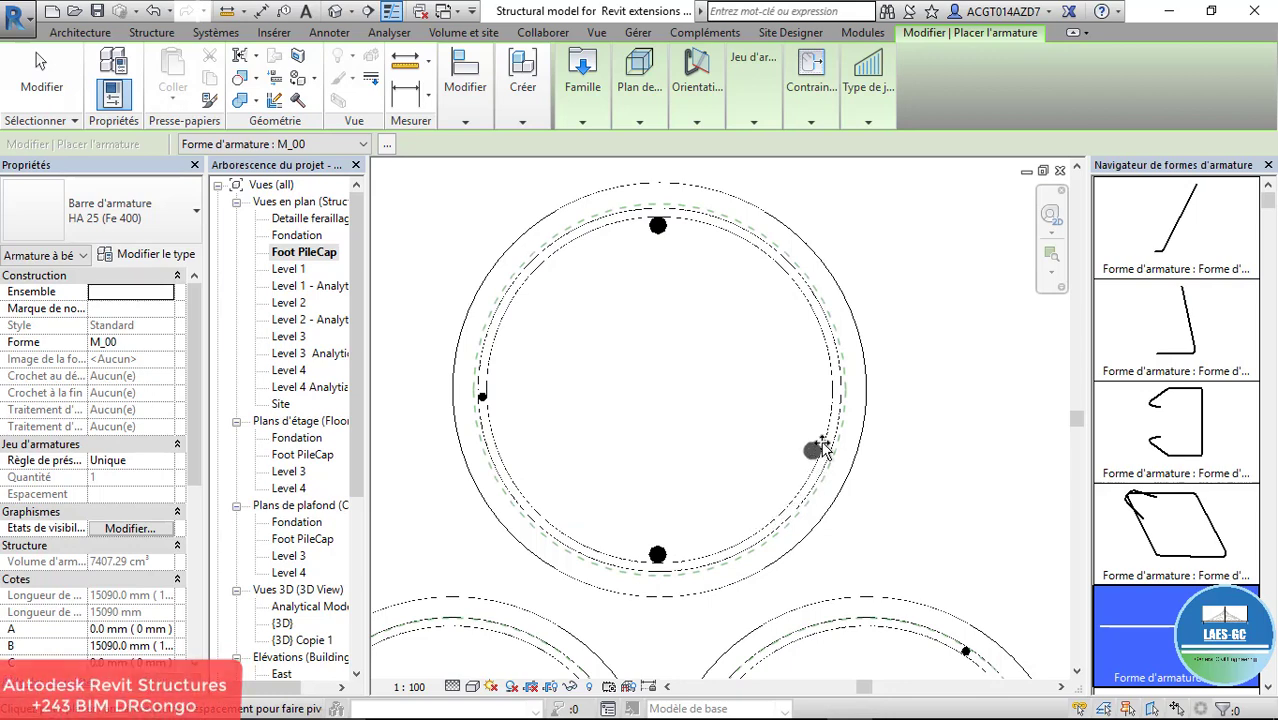
click(826, 389)
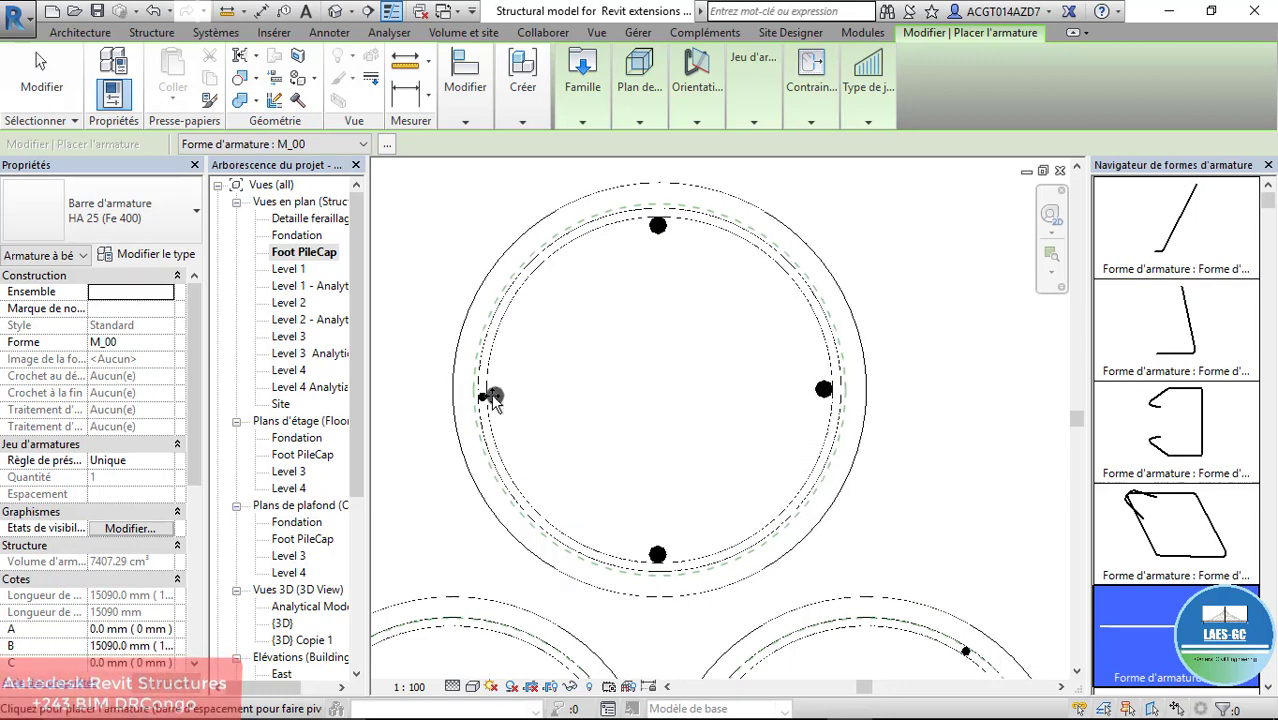
click(491, 394)
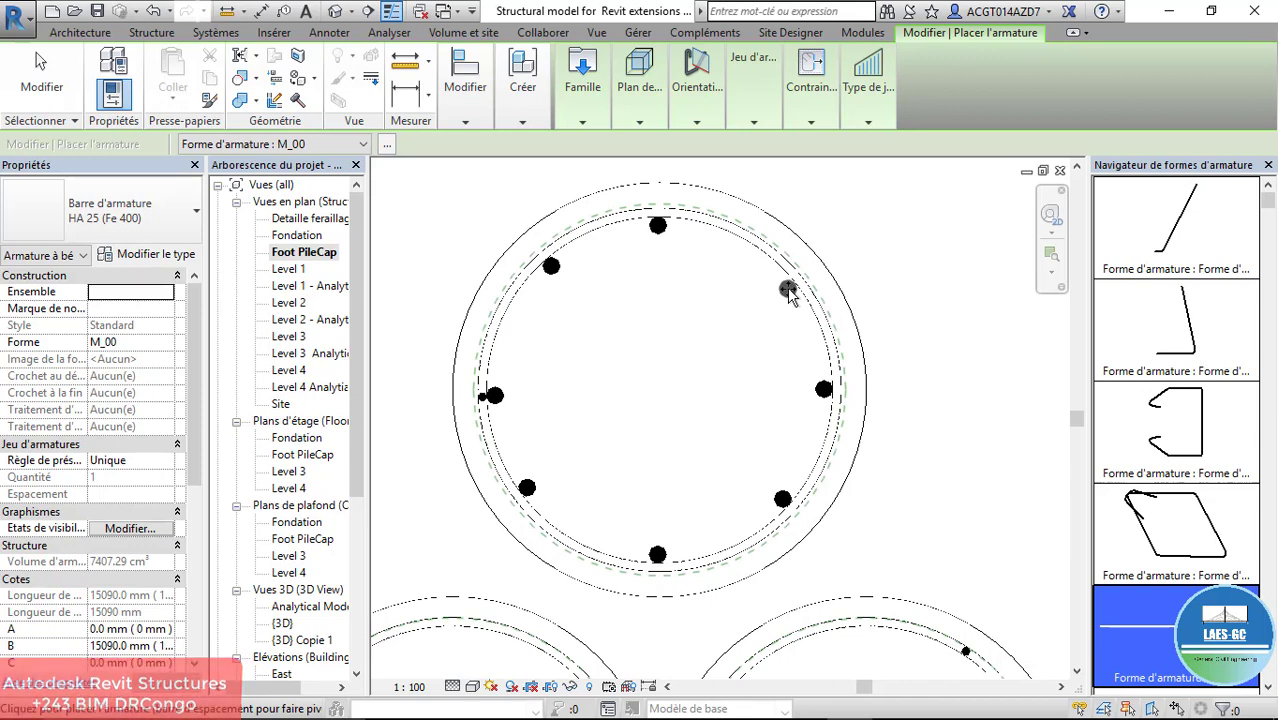
scroll(688, 240, down, 3)
scroll(574, 465, up, 2)
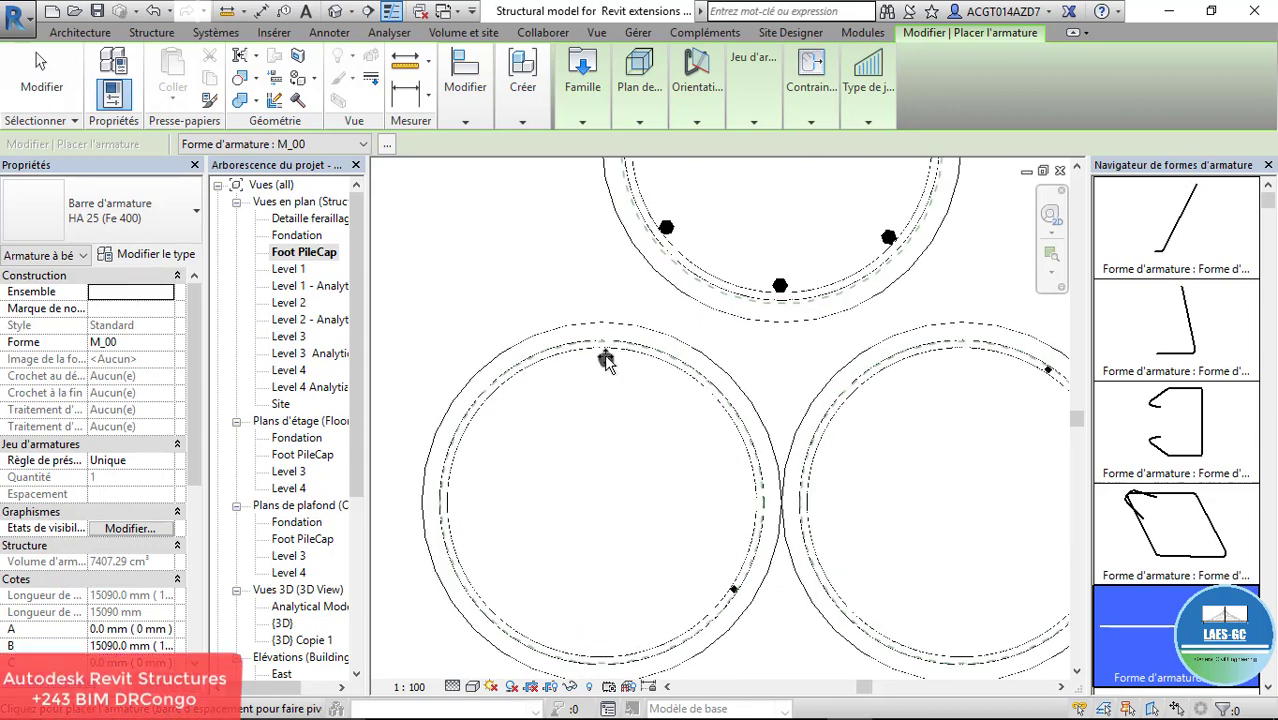
key(Escape)
key(Escape)
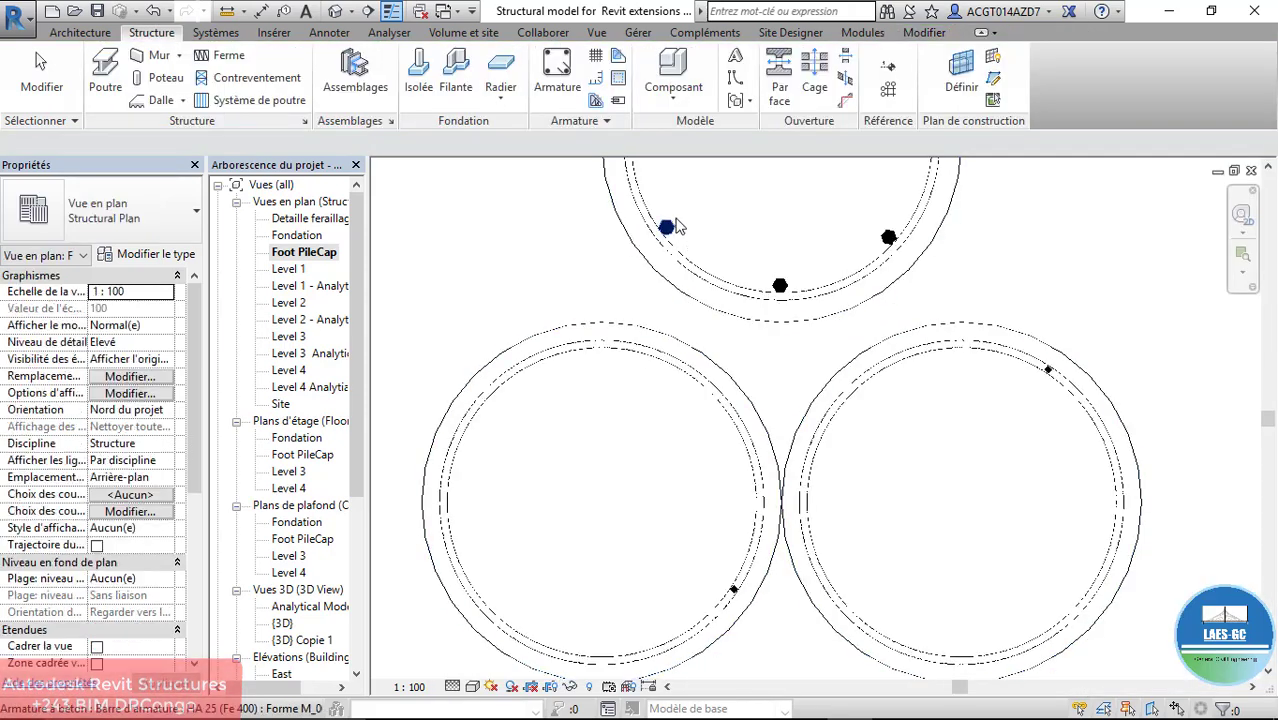
Step: Select all matching HA 25 bars visible in the view and show them unobscured and as solid in {3D} Copie 1
click(666, 228)
right_click(668, 229)
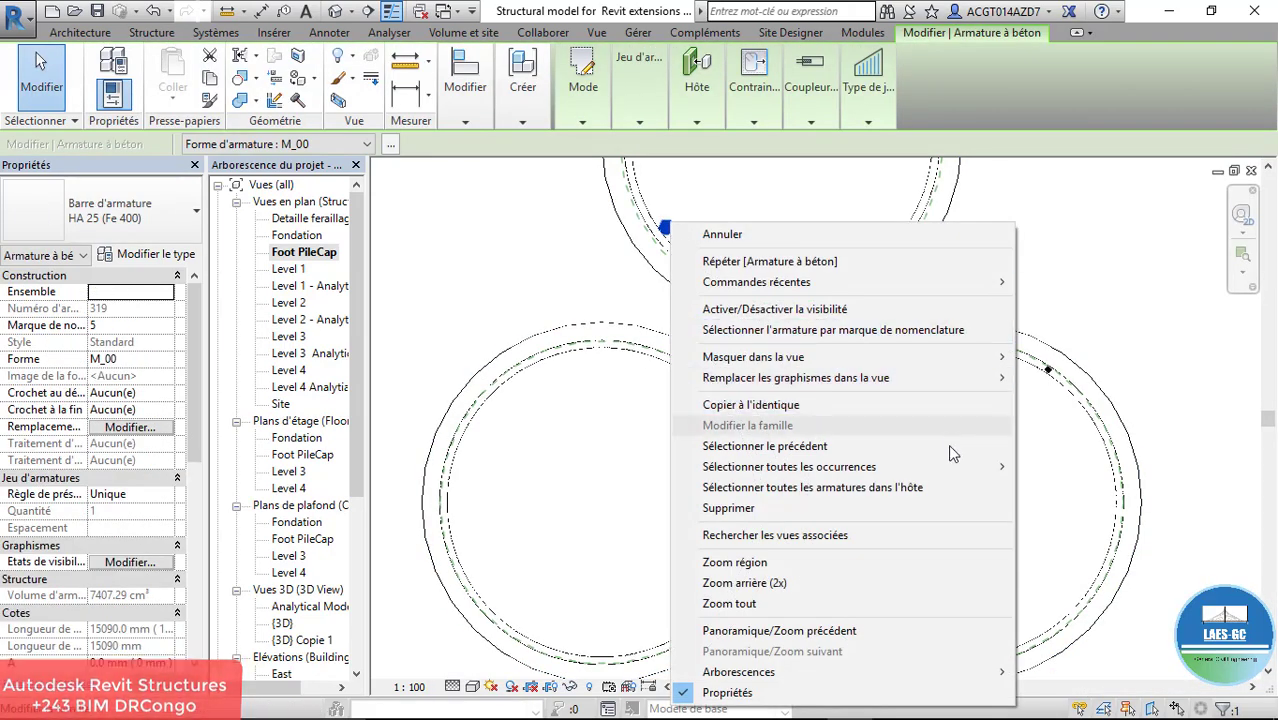
mouse_move(960, 468)
click(1040, 466)
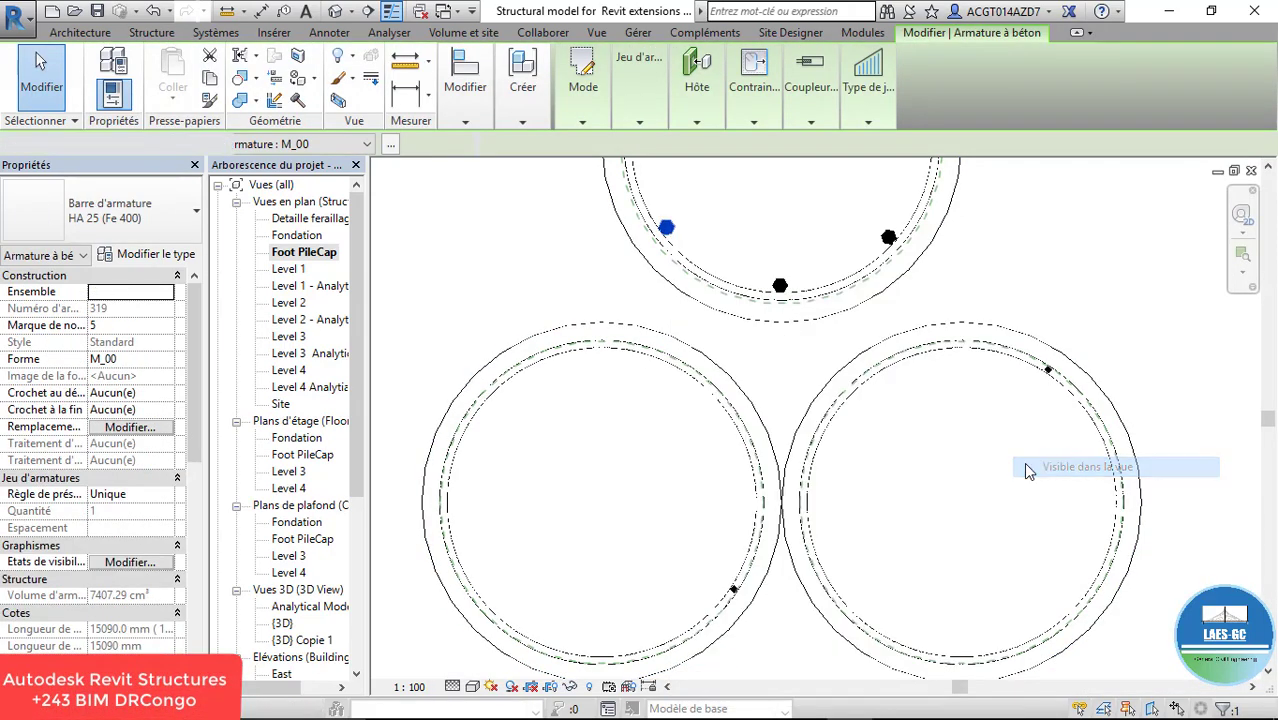
scroll(697, 512, down, 3)
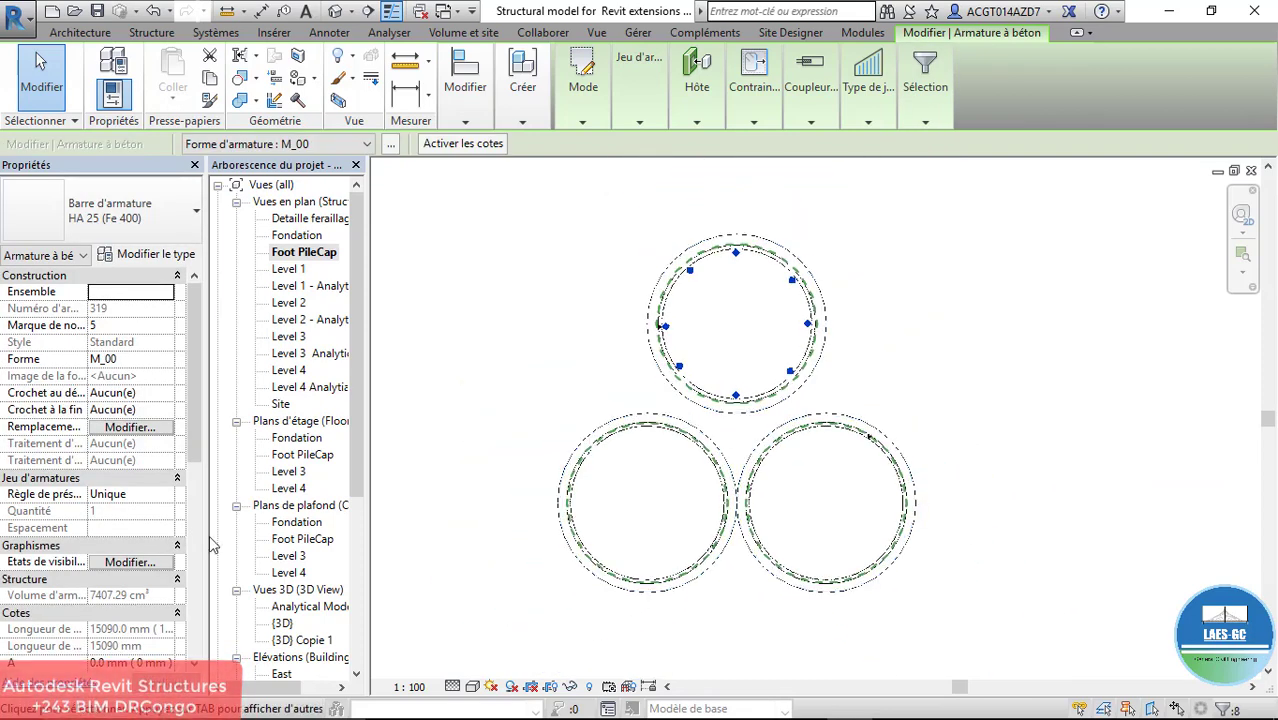
click(130, 562)
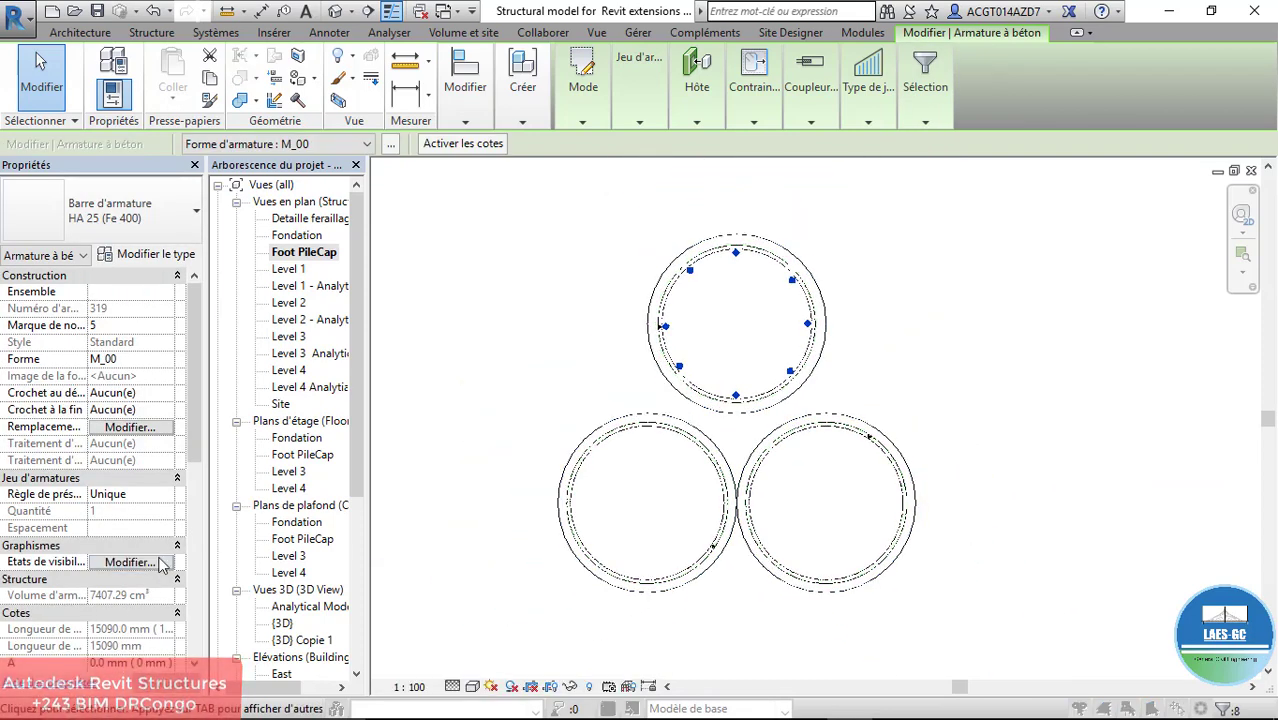
scroll(592, 437, down, 3)
click(673, 344)
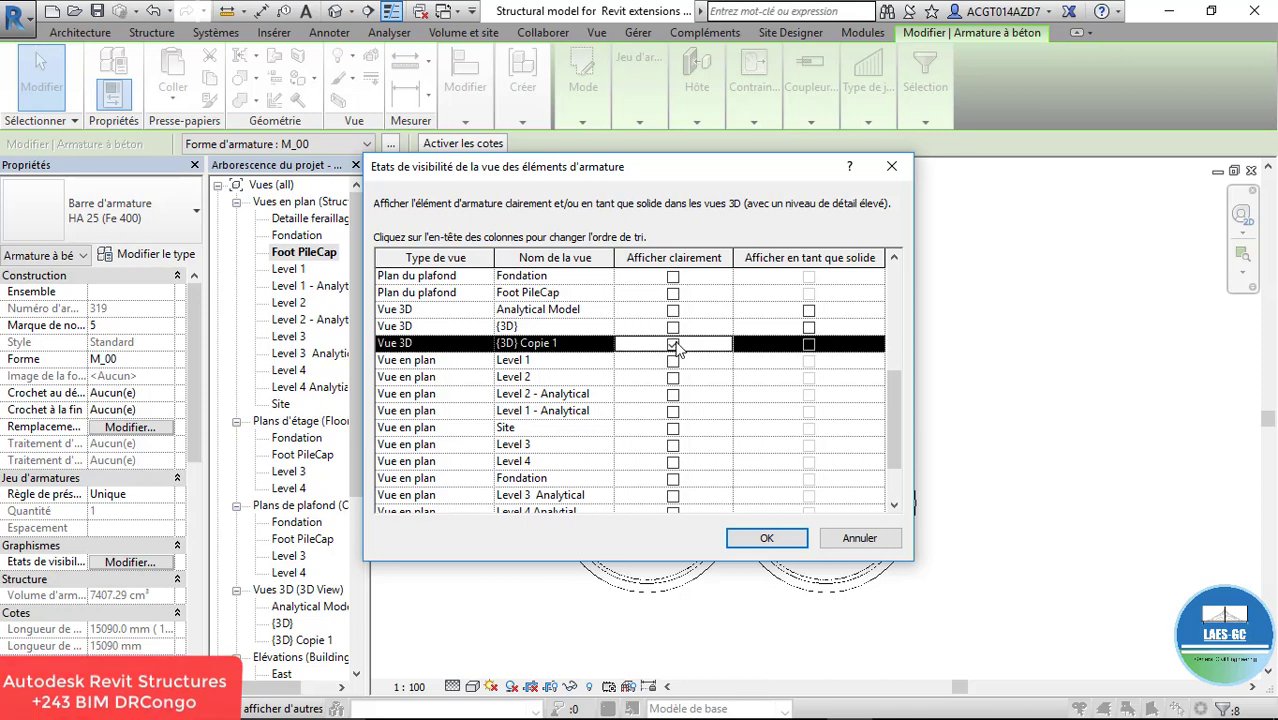
click(809, 345)
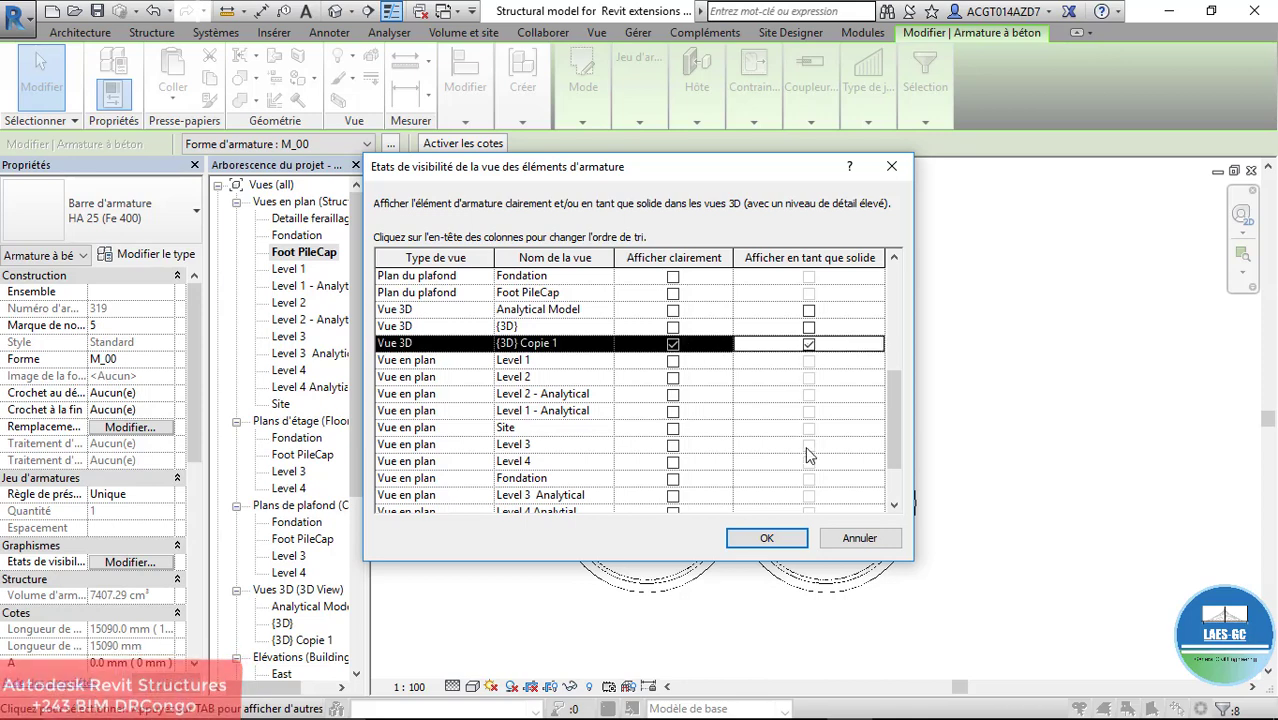
click(767, 538)
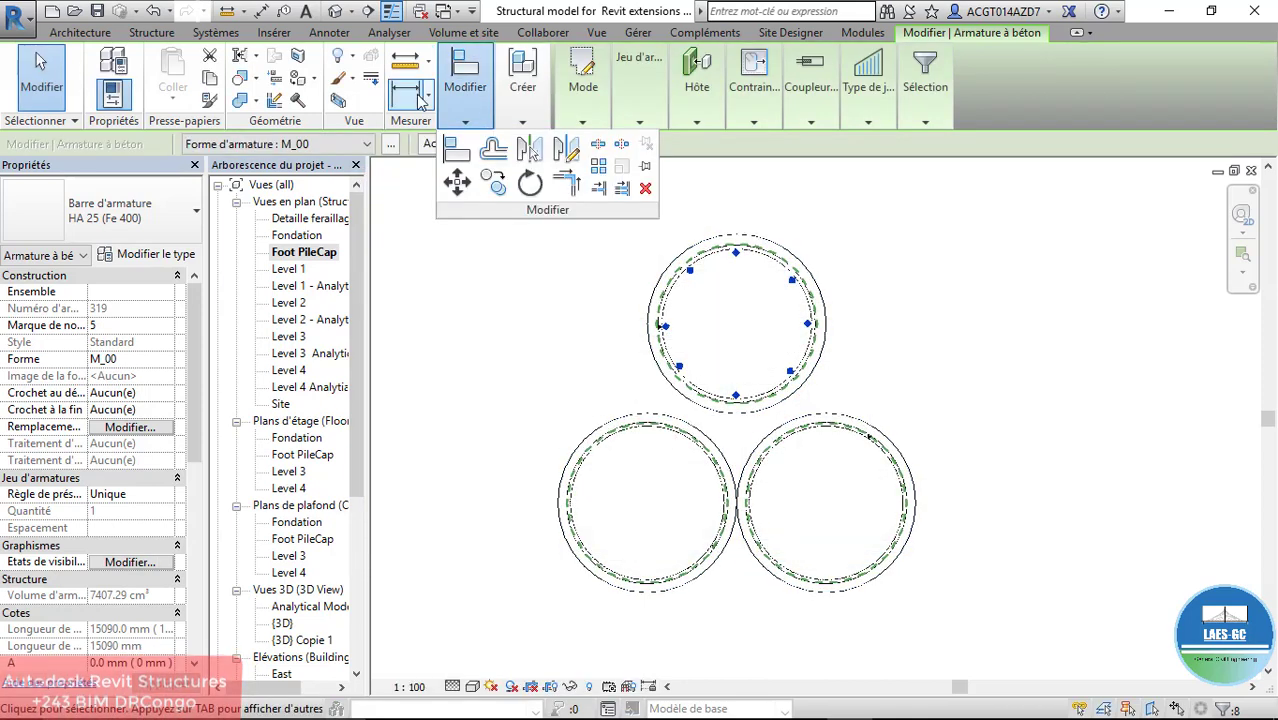
click(531, 185)
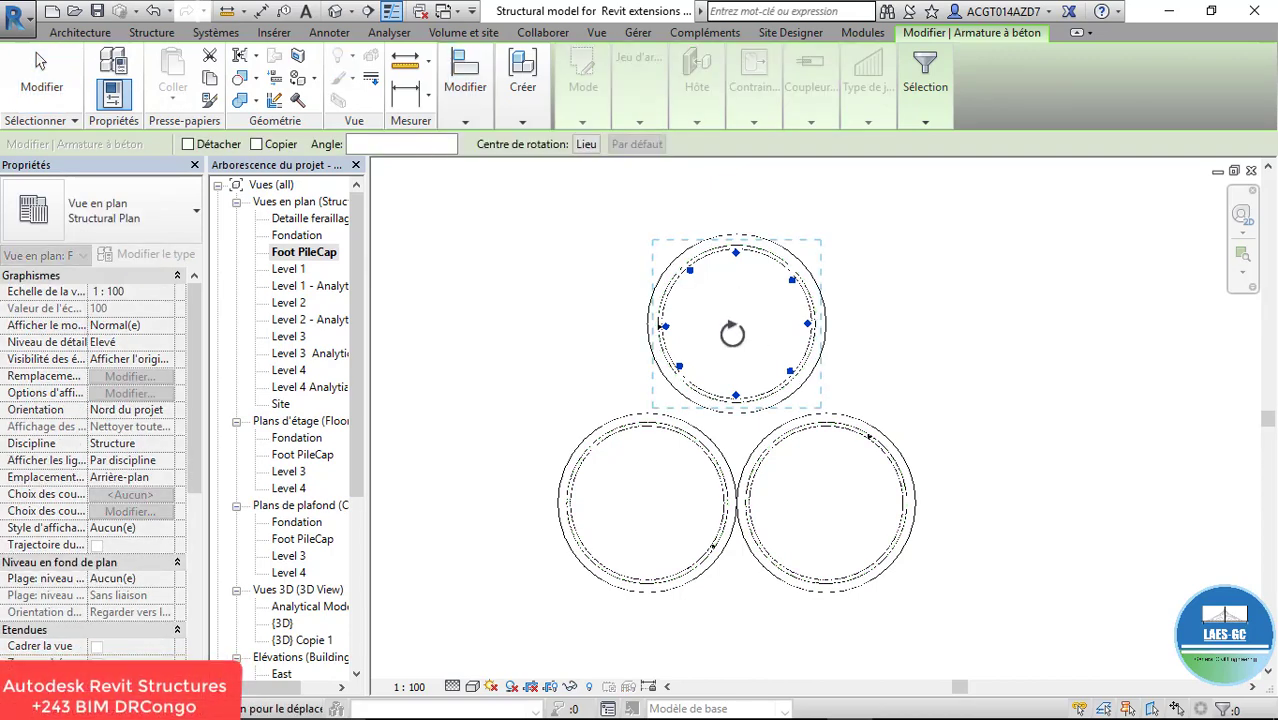
drag(732, 333, 645, 503)
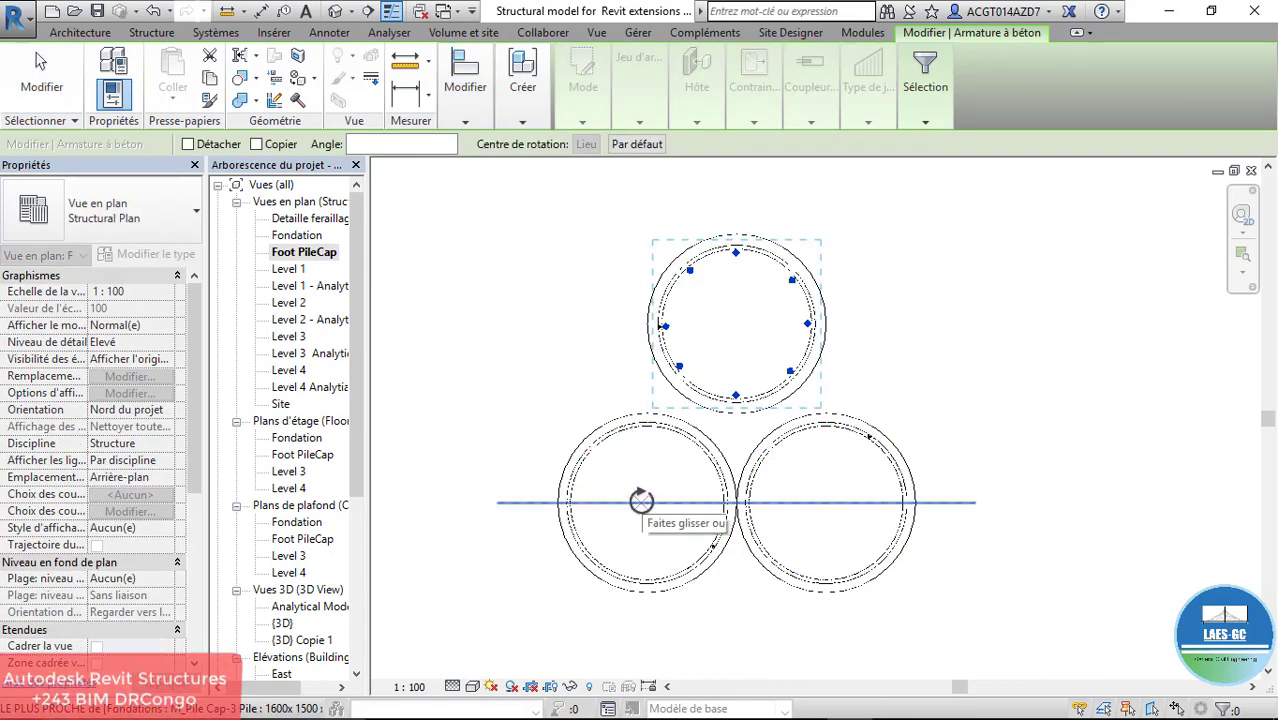
scroll(645, 503, up, 3)
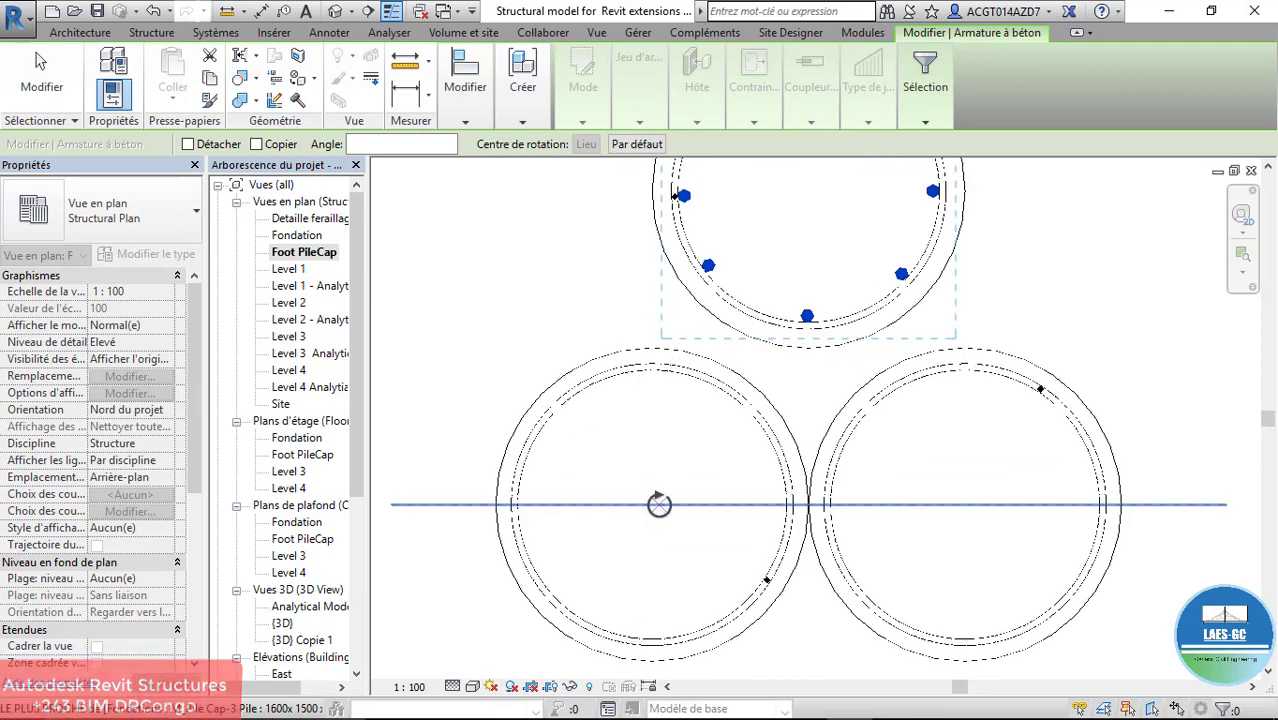
click(701, 425)
click(632, 190)
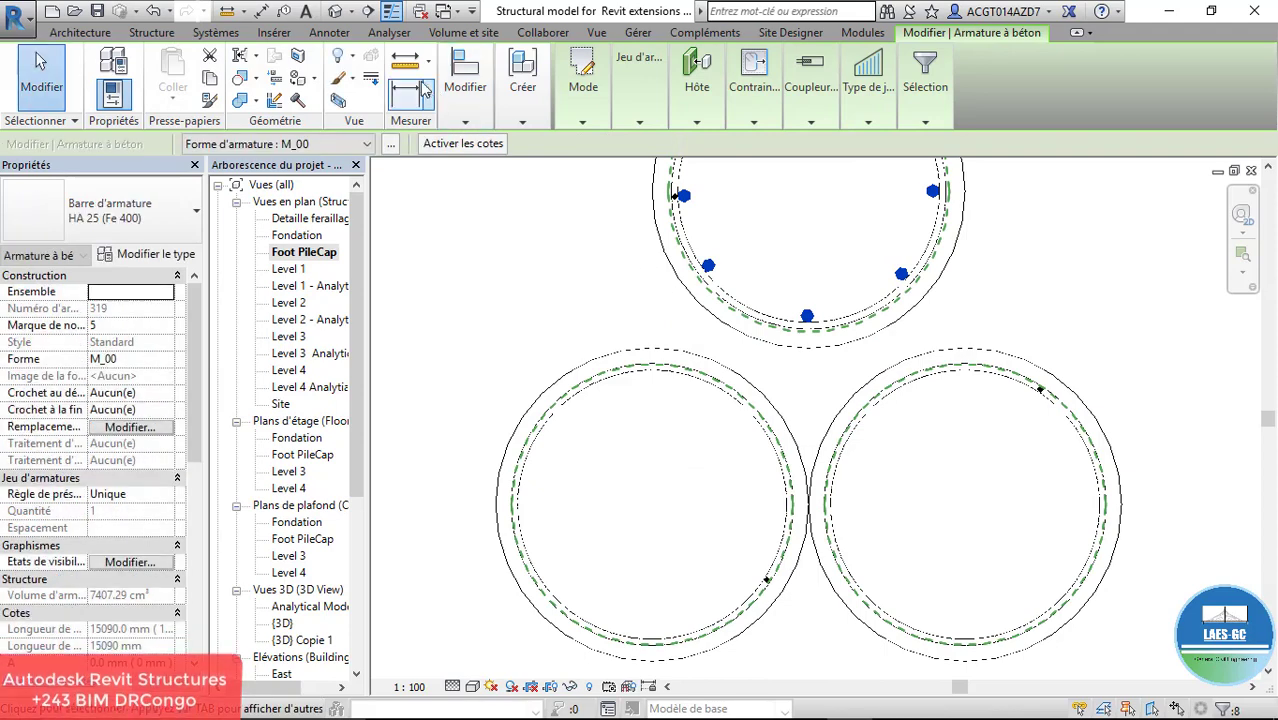
Step: Copy the eight selected HA 25 bars from the centre of the upper pile to the centre of the lower-left pile
click(520, 121)
click(465, 121)
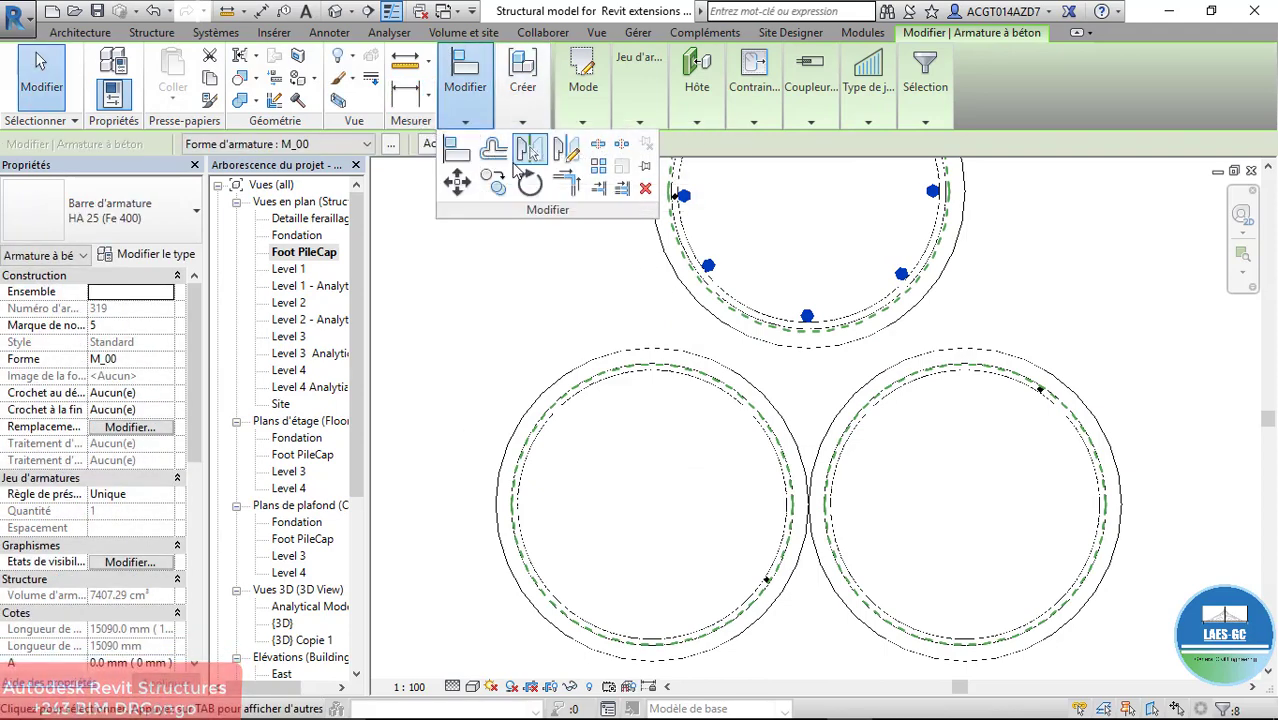
click(493, 186)
scroll(530, 438, down, 2)
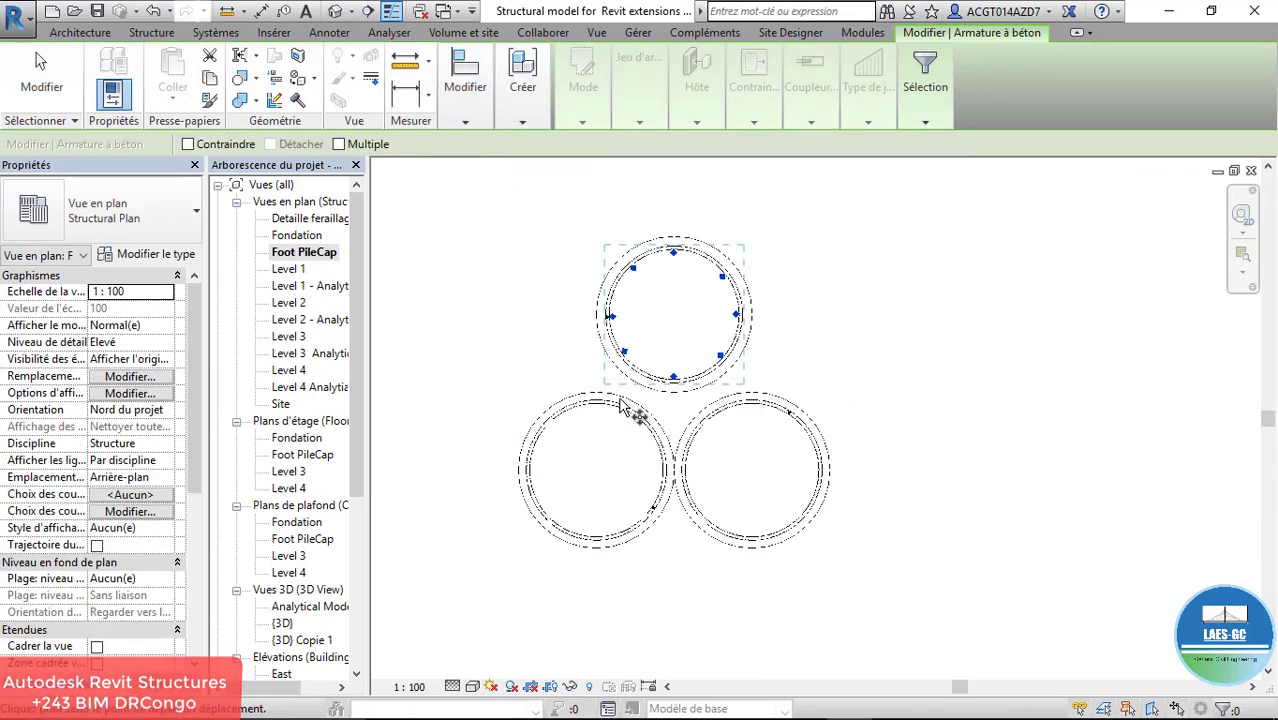
click(675, 318)
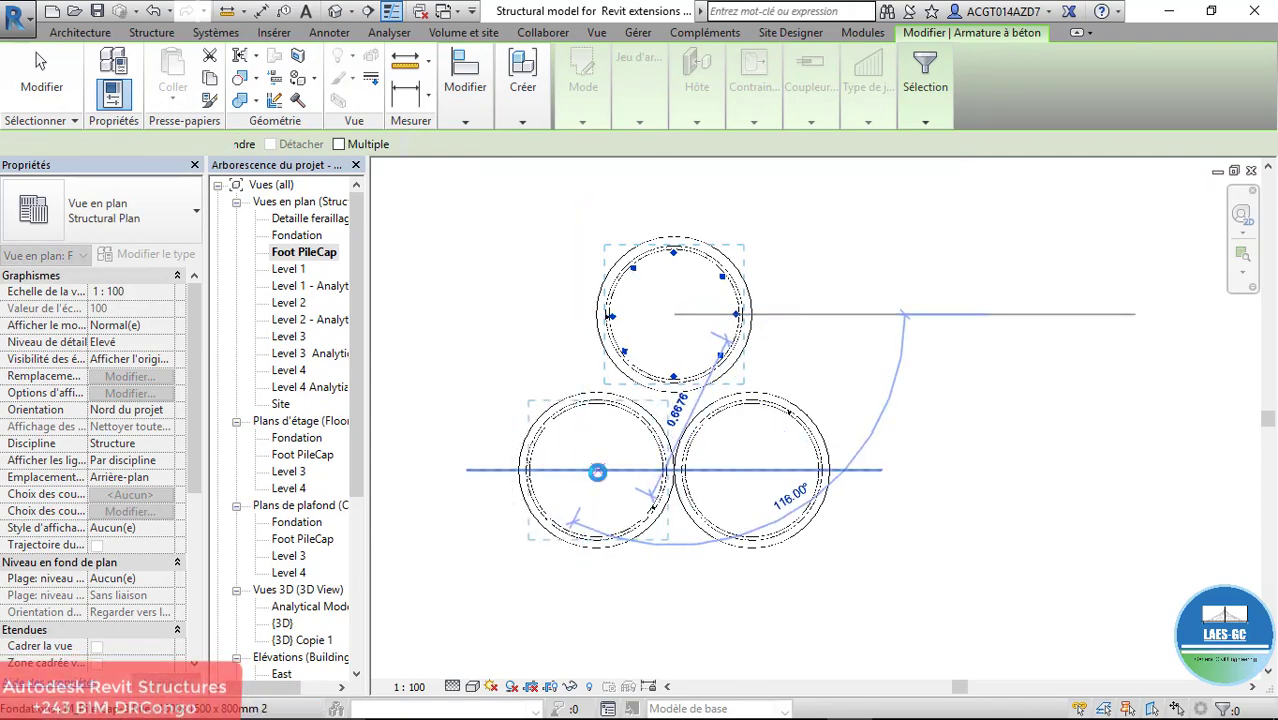
click(597, 472)
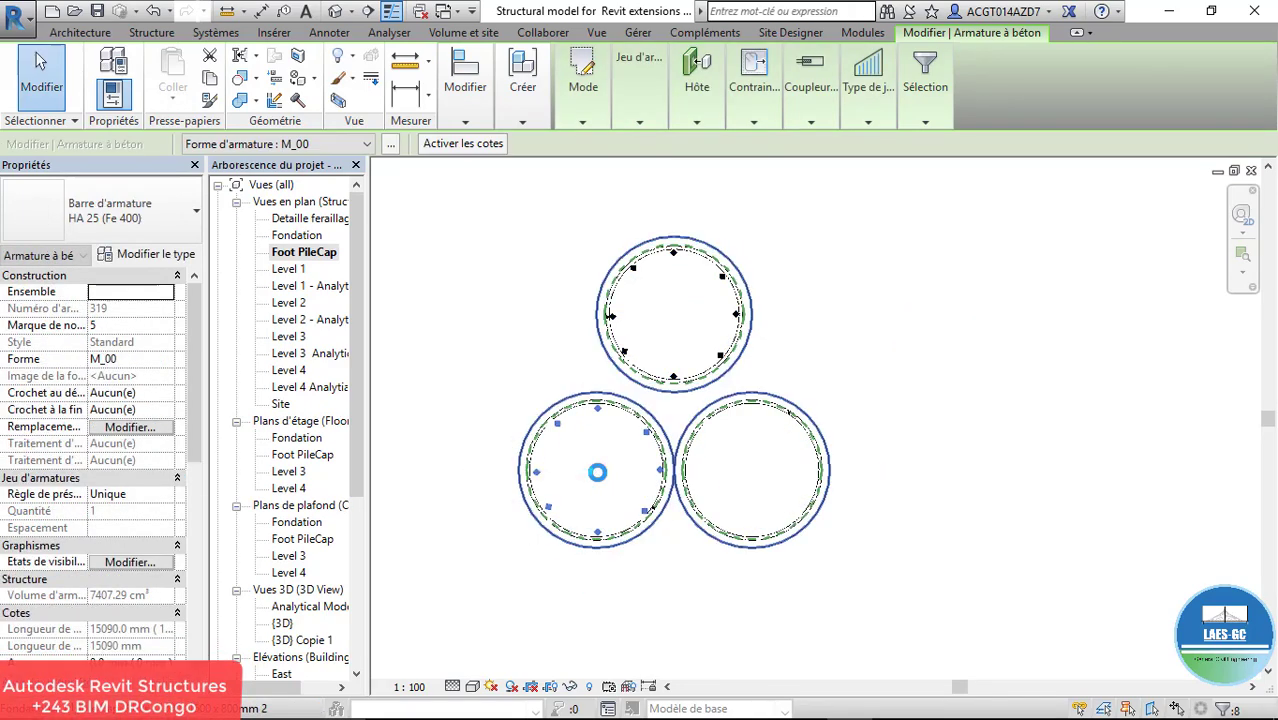
Step: Copy the eight bars of the lower-left pile to the centre of the lower-right pile
click(472, 120)
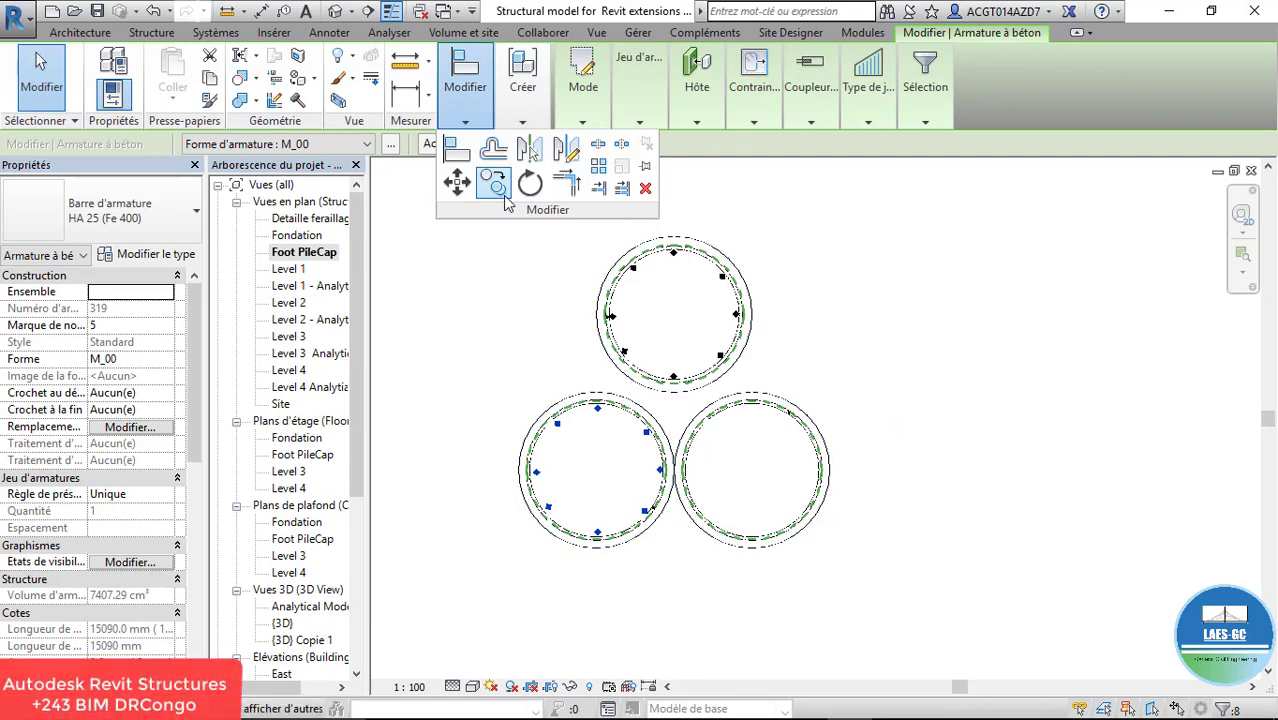
click(493, 182)
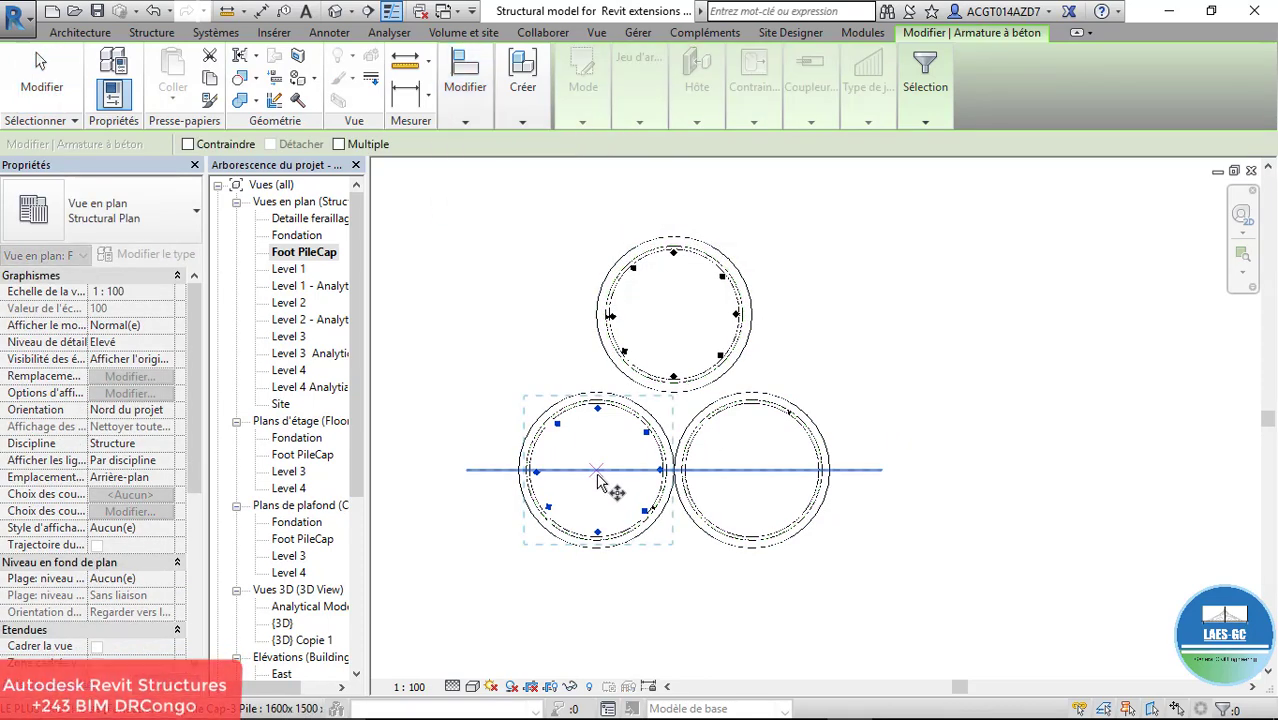
click(597, 472)
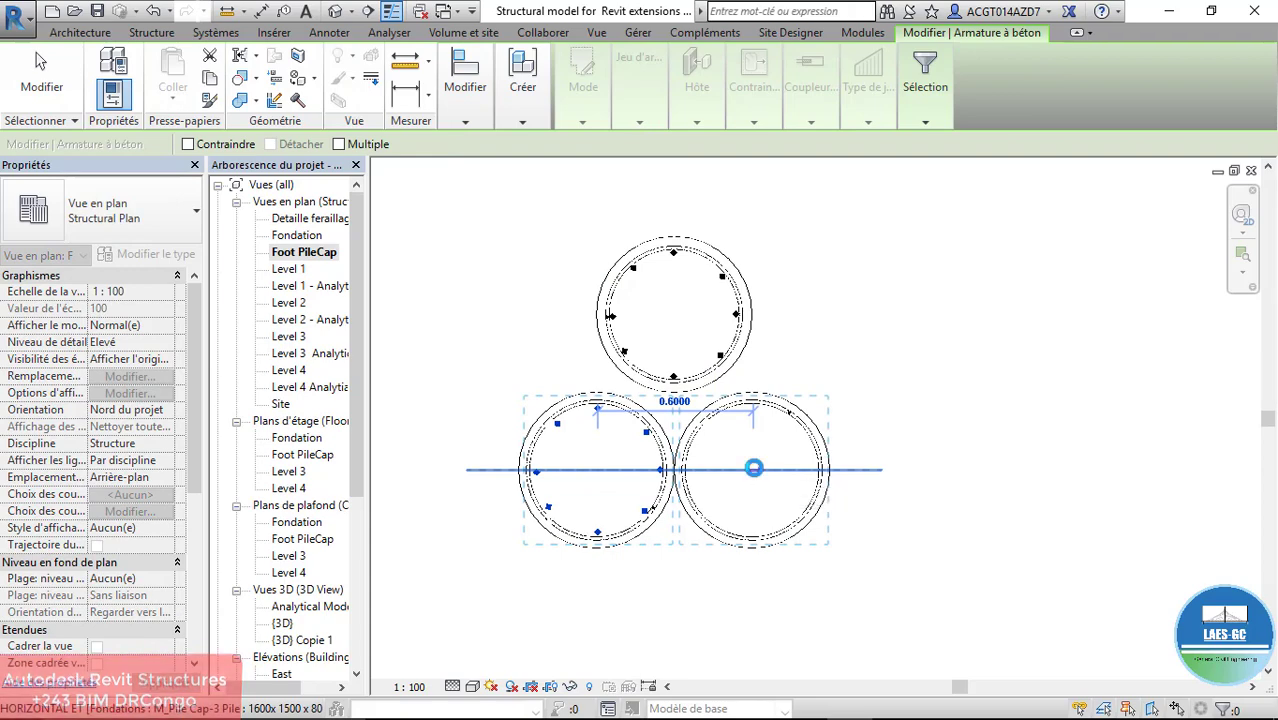
click(754, 468)
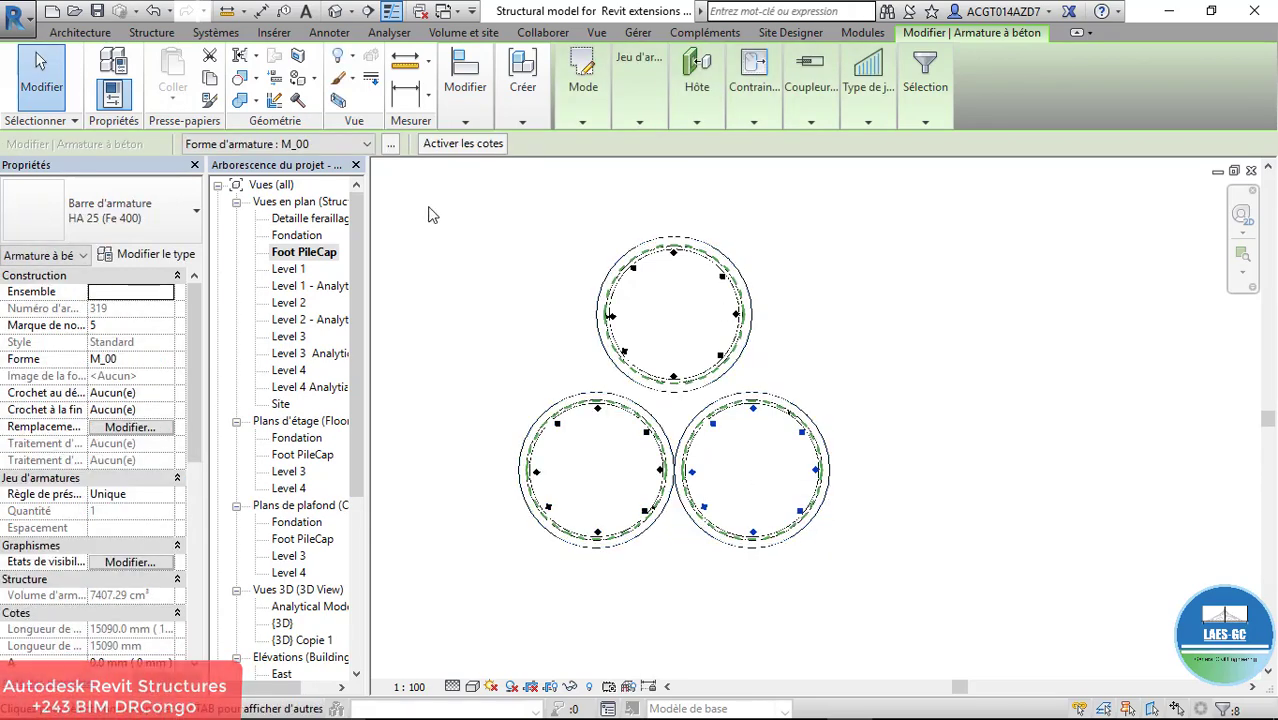
Step: Open the {3D} Copie 1 view and show one copied HA 25 bar as solid in {3D} Copie 1 and {3D}
double_click(300, 640)
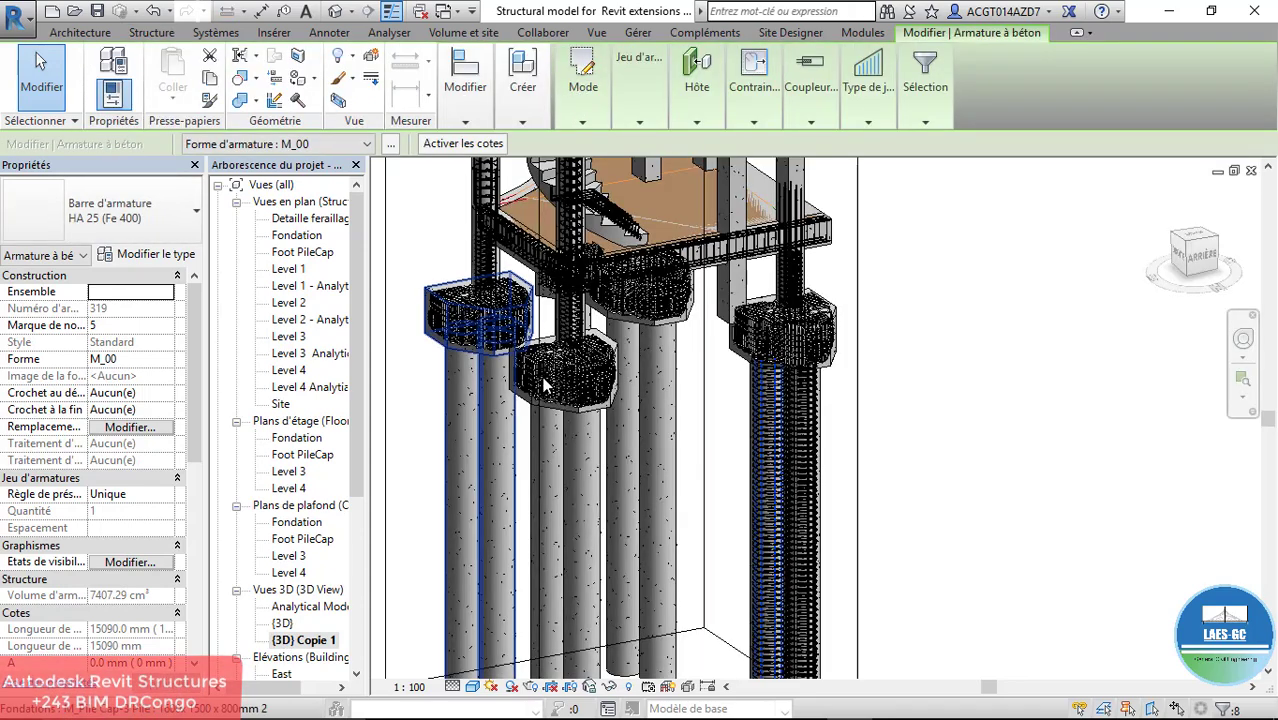
scroll(735, 360, down, 3)
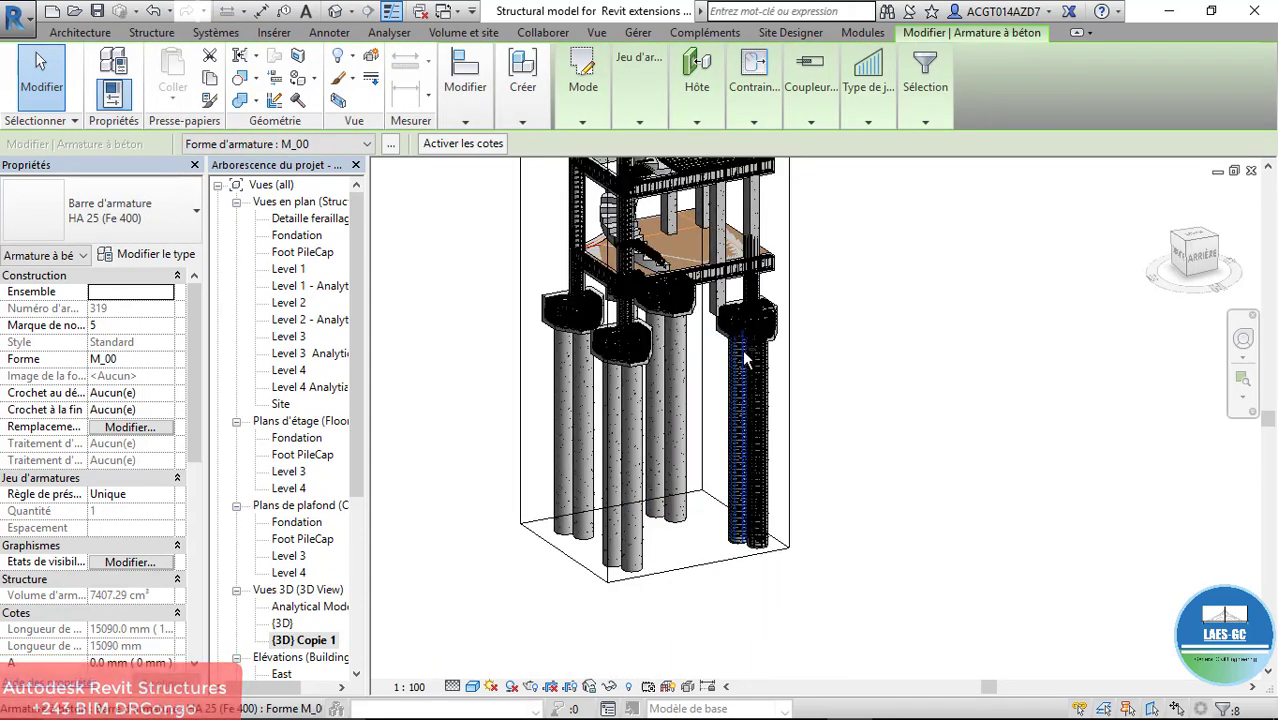
shift+middle_drag(735, 360, 708, 358)
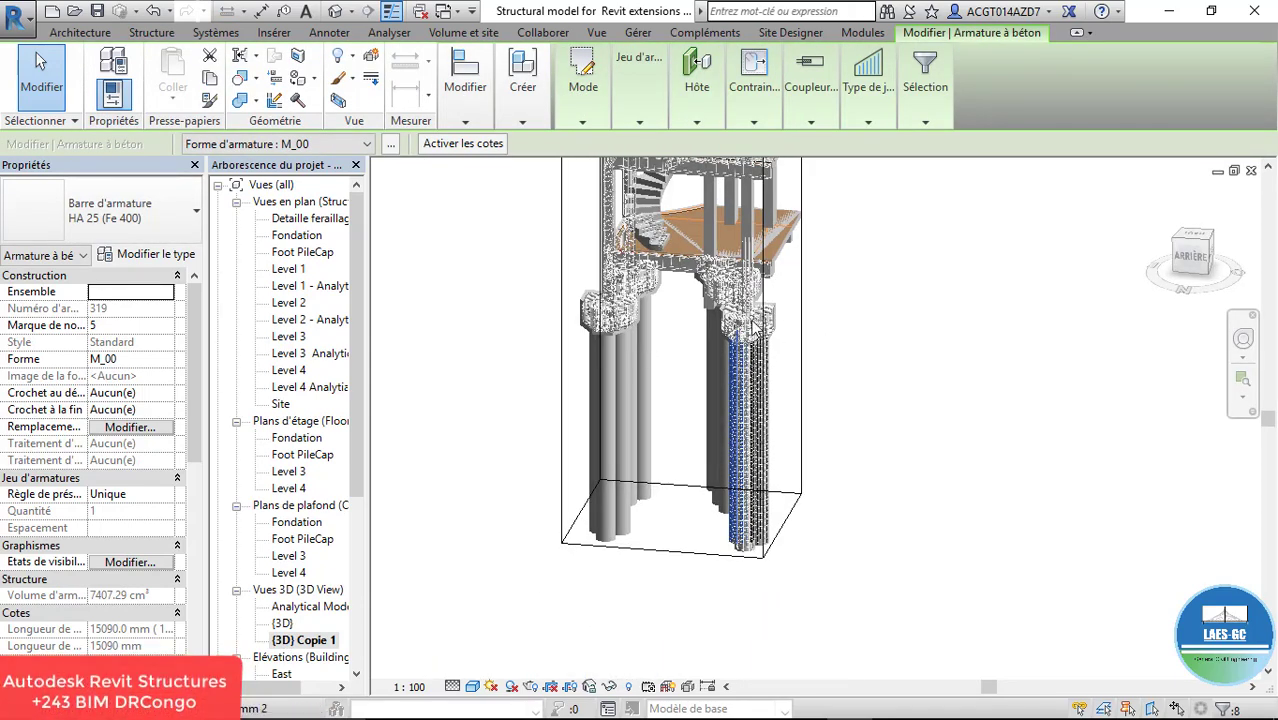
scroll(751, 327, up, 6)
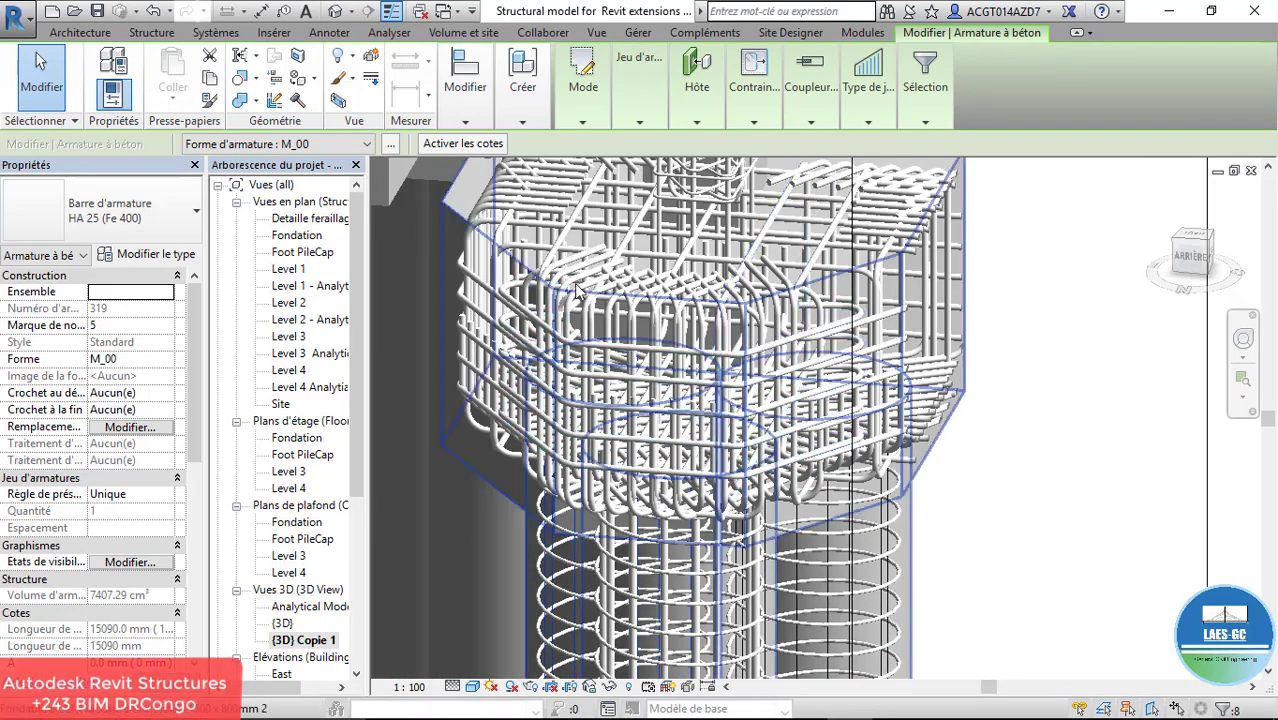
scroll(577, 290, up, 10)
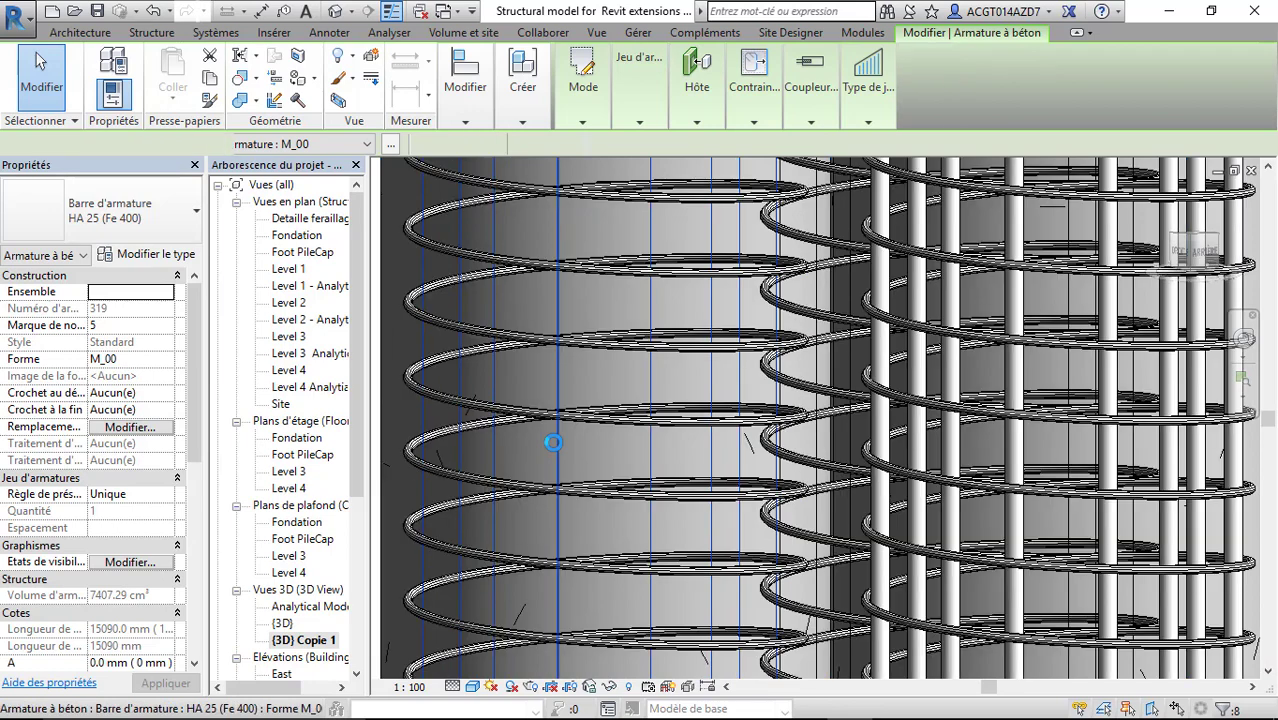
click(113, 565)
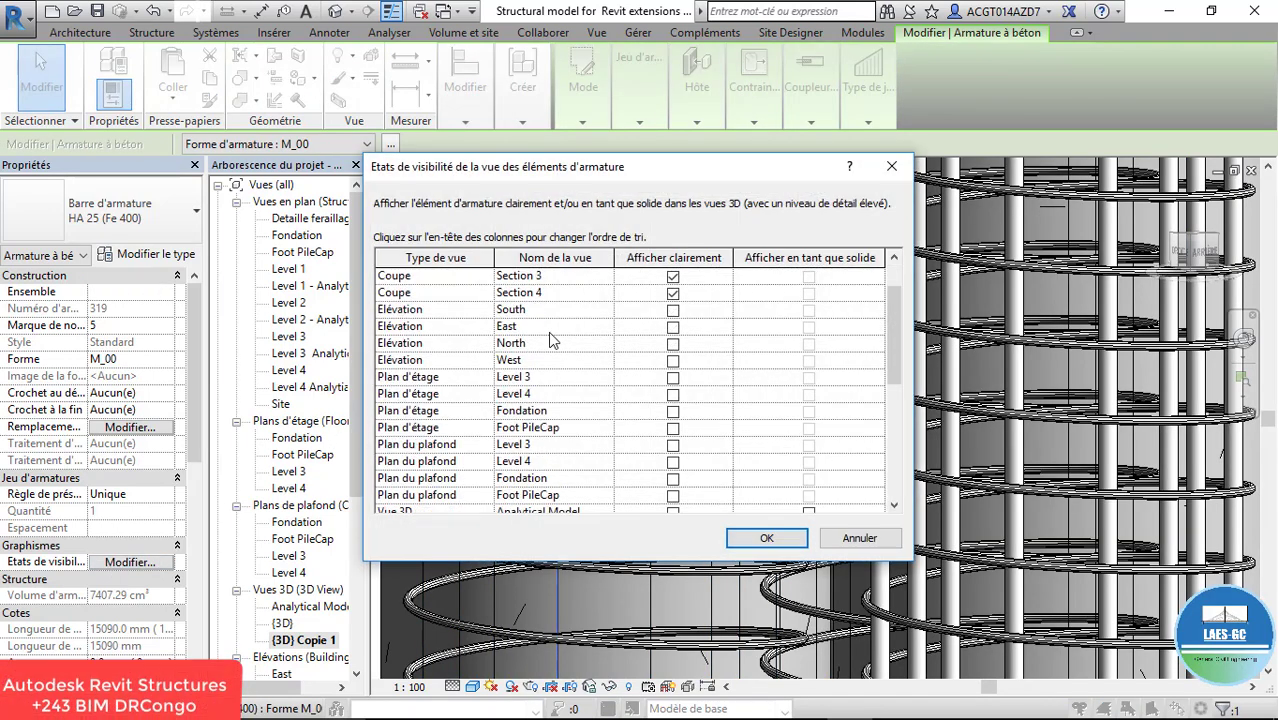
scroll(699, 373, down, 5)
click(808, 344)
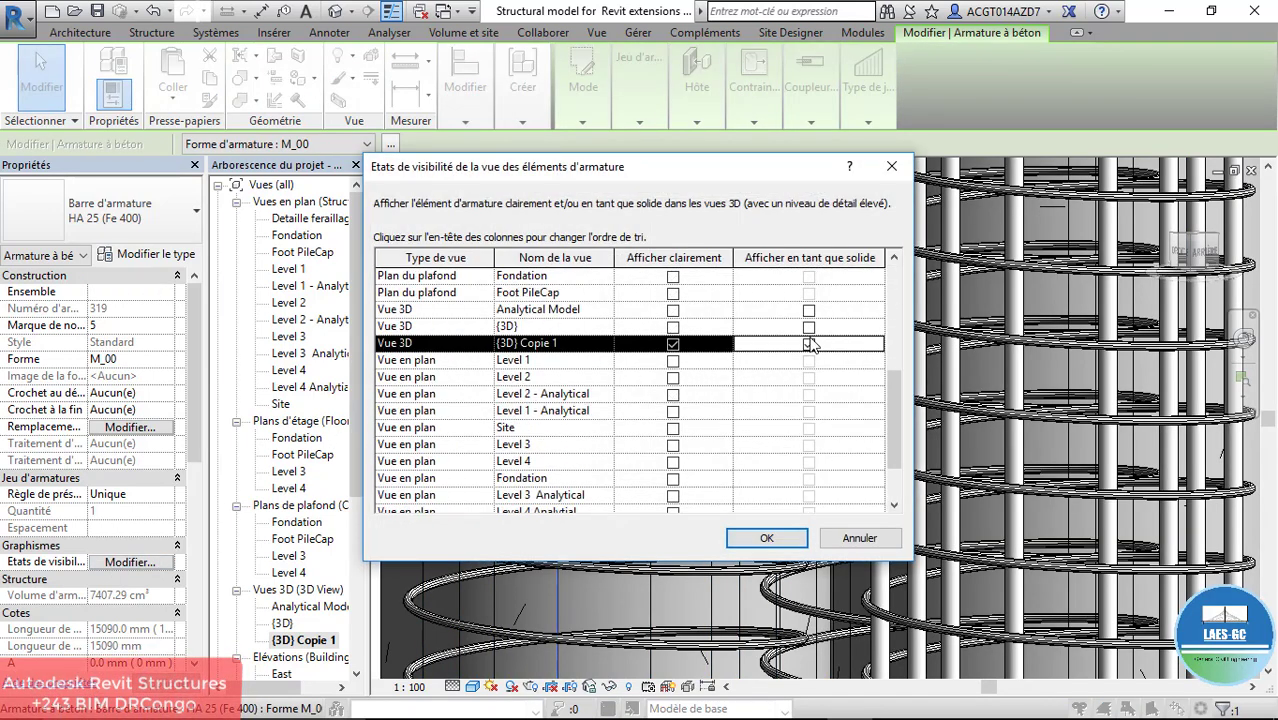
click(808, 327)
click(770, 539)
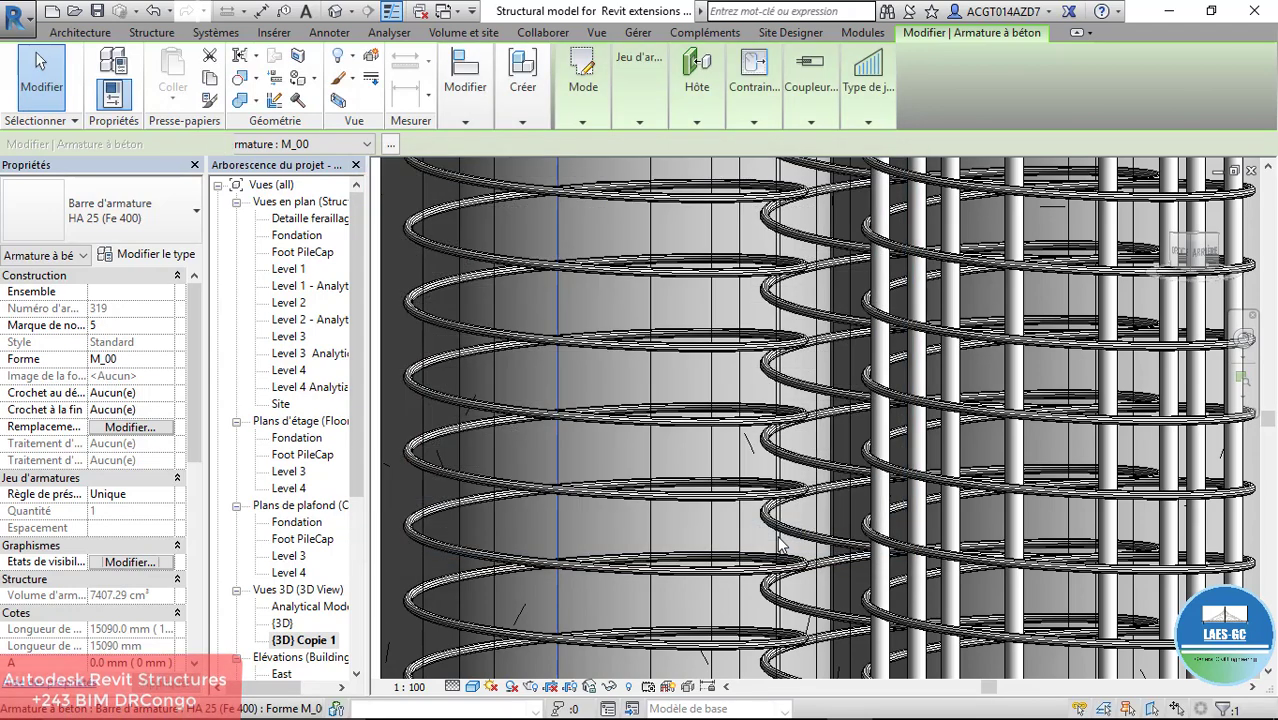
Step: Select all HA 25 bar occurrences visible in the view and show them unobscured and as solid in {3D} and {3D} Copie 1
right_click(554, 448)
mouse_move(866, 483)
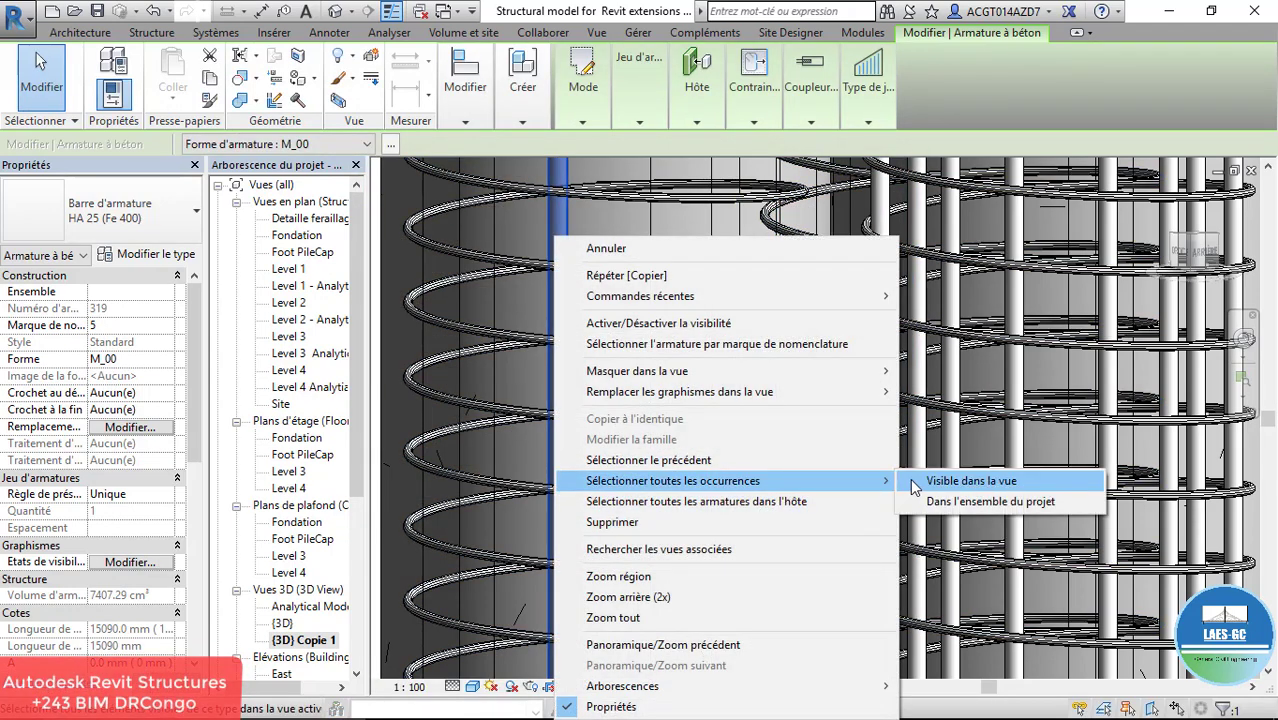
click(914, 482)
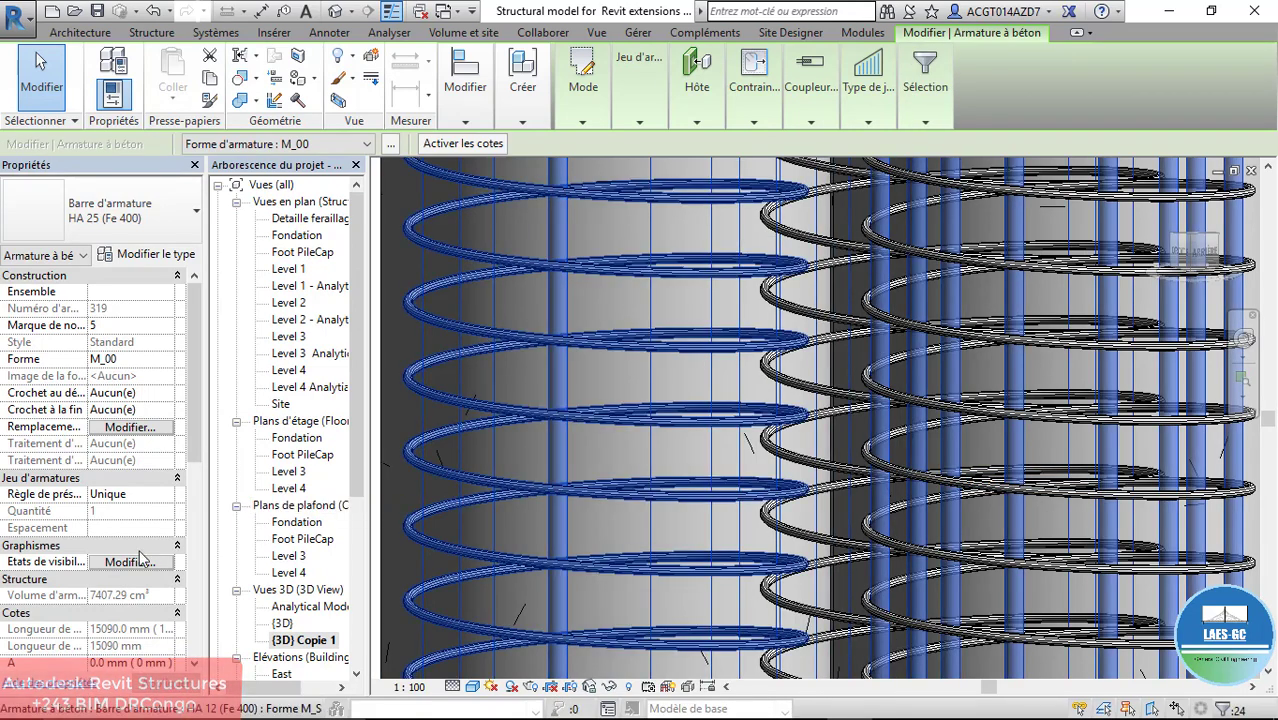
click(116, 562)
scroll(673, 395, down, 4)
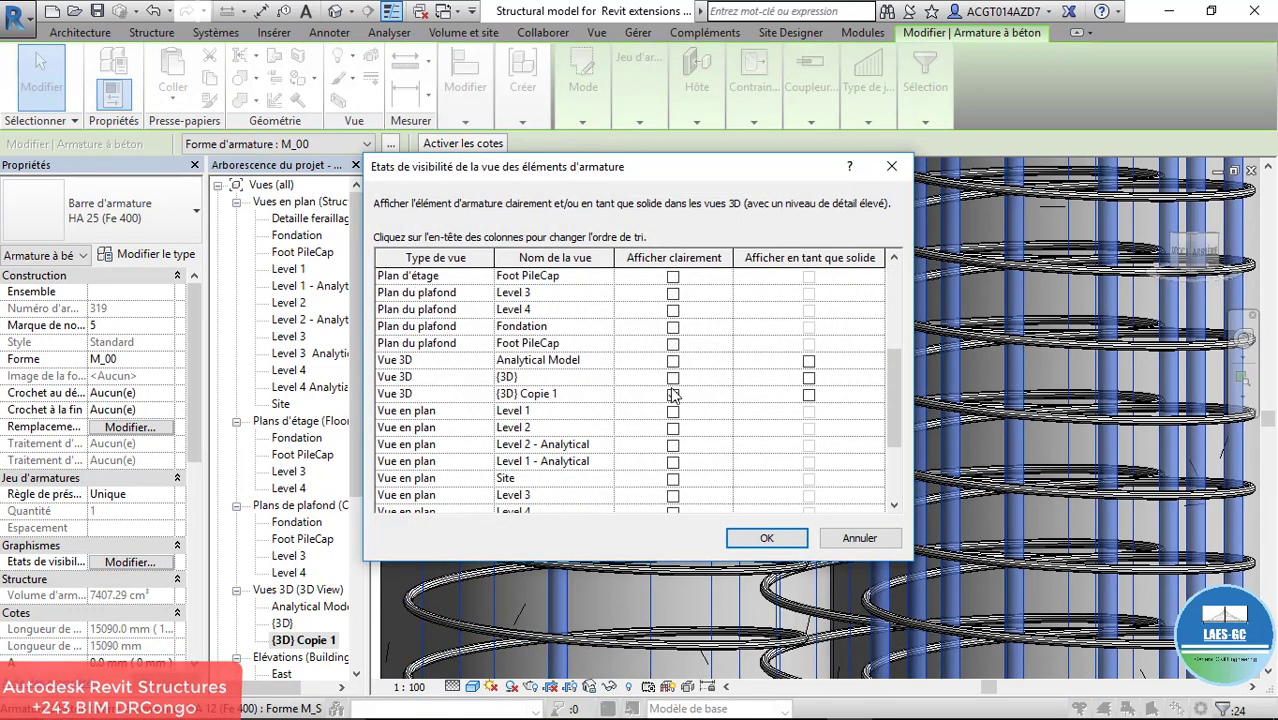
click(808, 377)
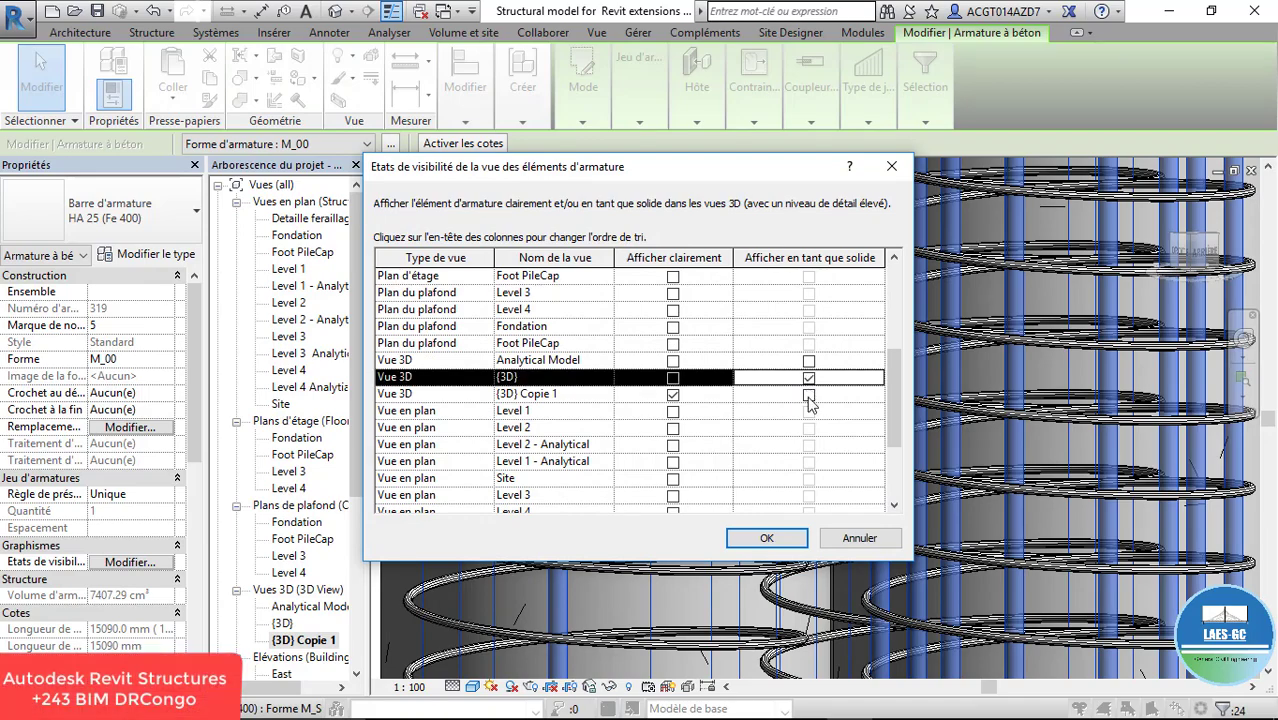
click(808, 394)
click(673, 377)
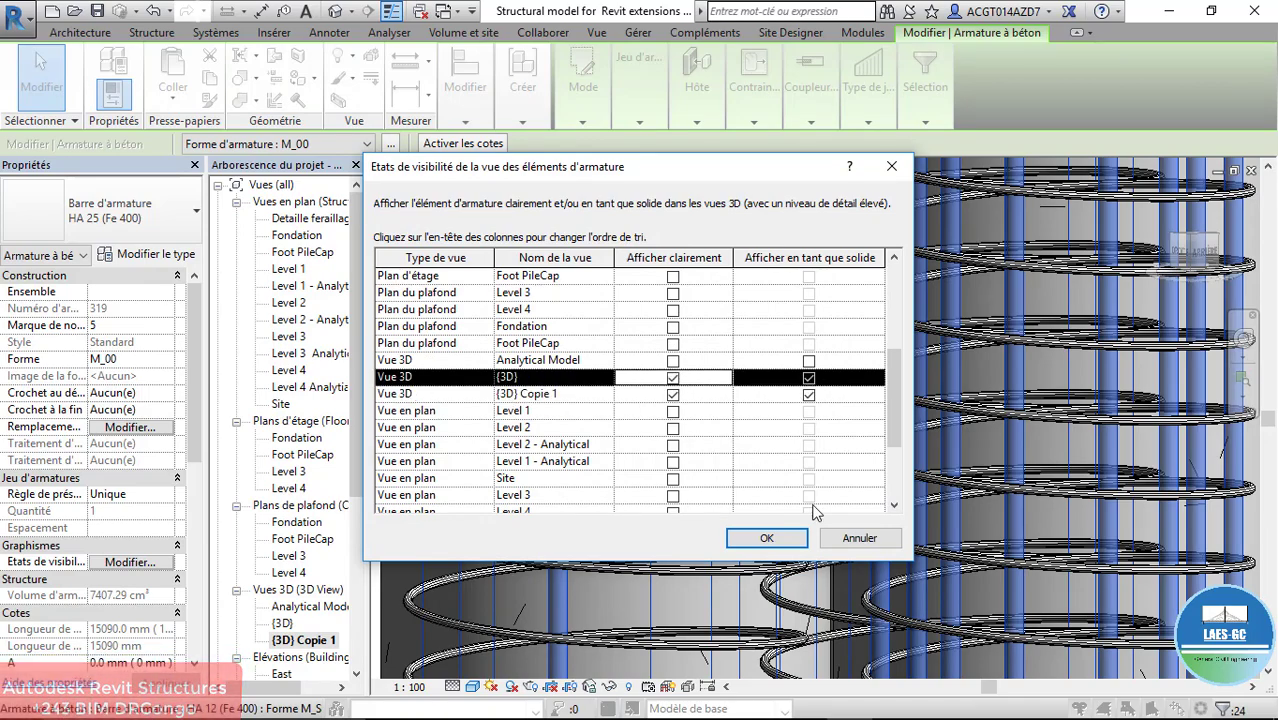
click(767, 538)
Step: Examine the reinforced piles in 3D, the type properties of the HA 25 bars and the properties of the HA 12 spiral
scroll(599, 409, down, 3)
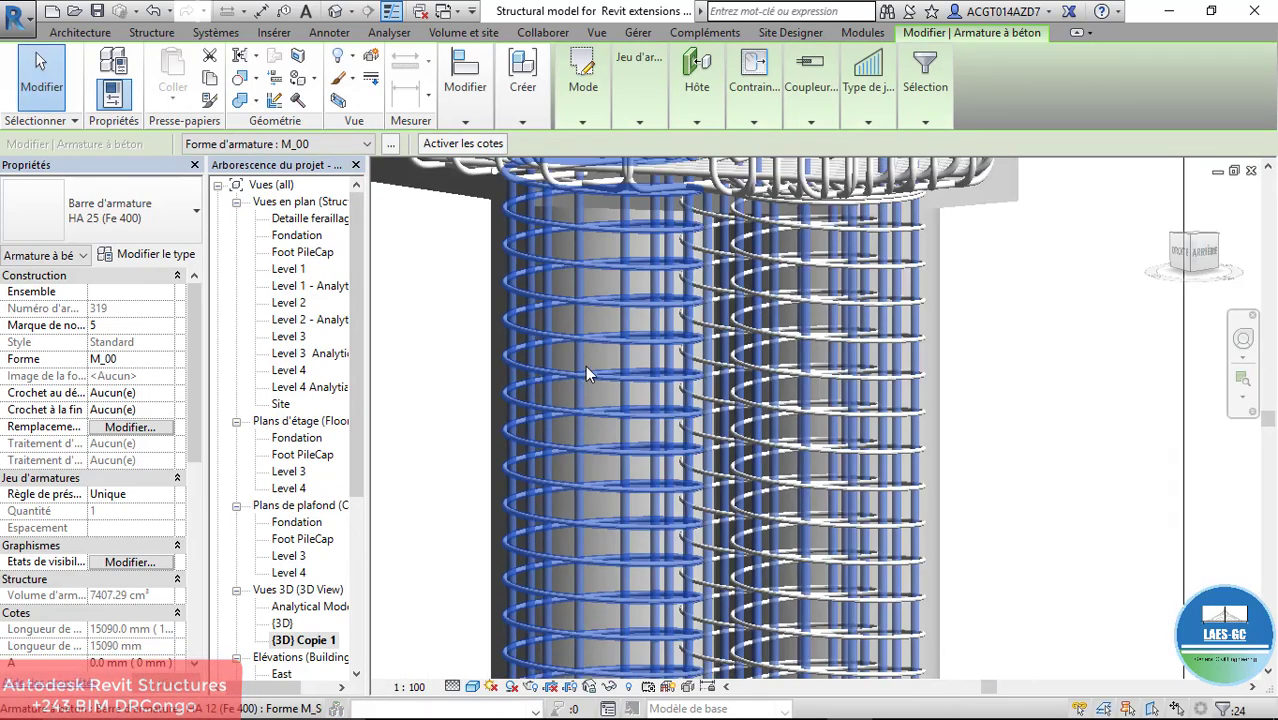
scroll(588, 373, down, 6)
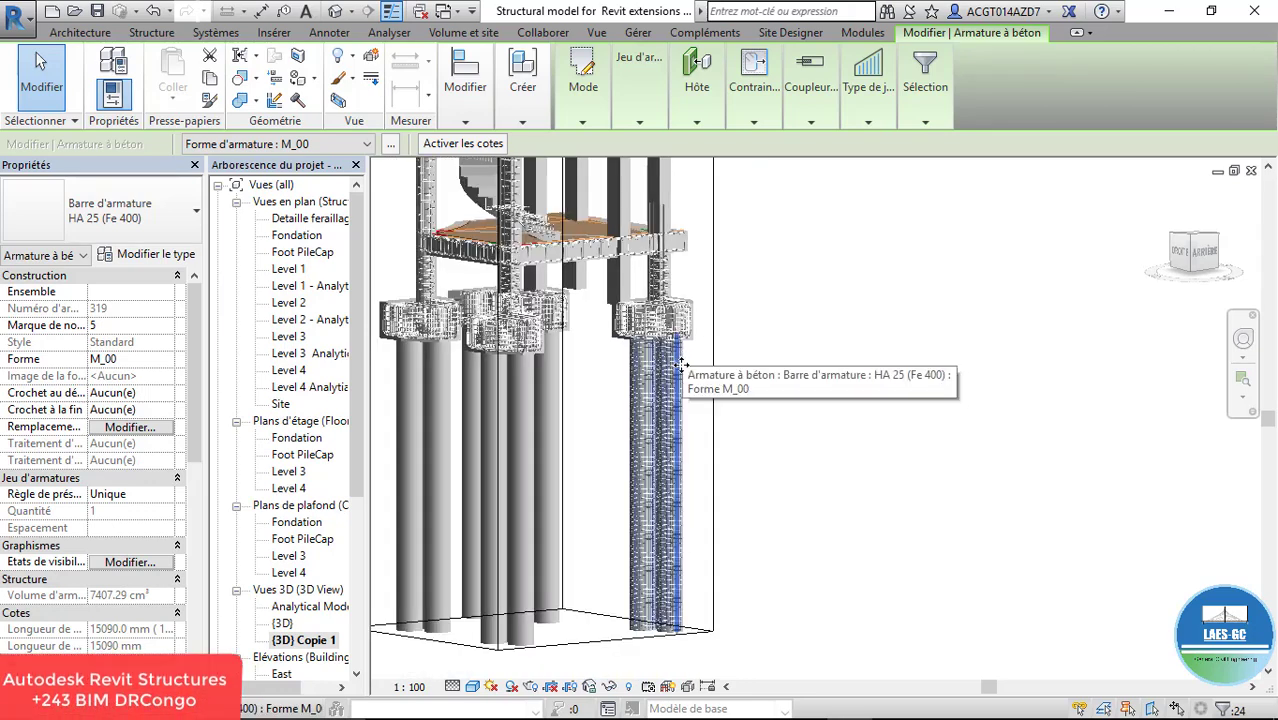
shift+middle_drag(646, 392, 620, 433)
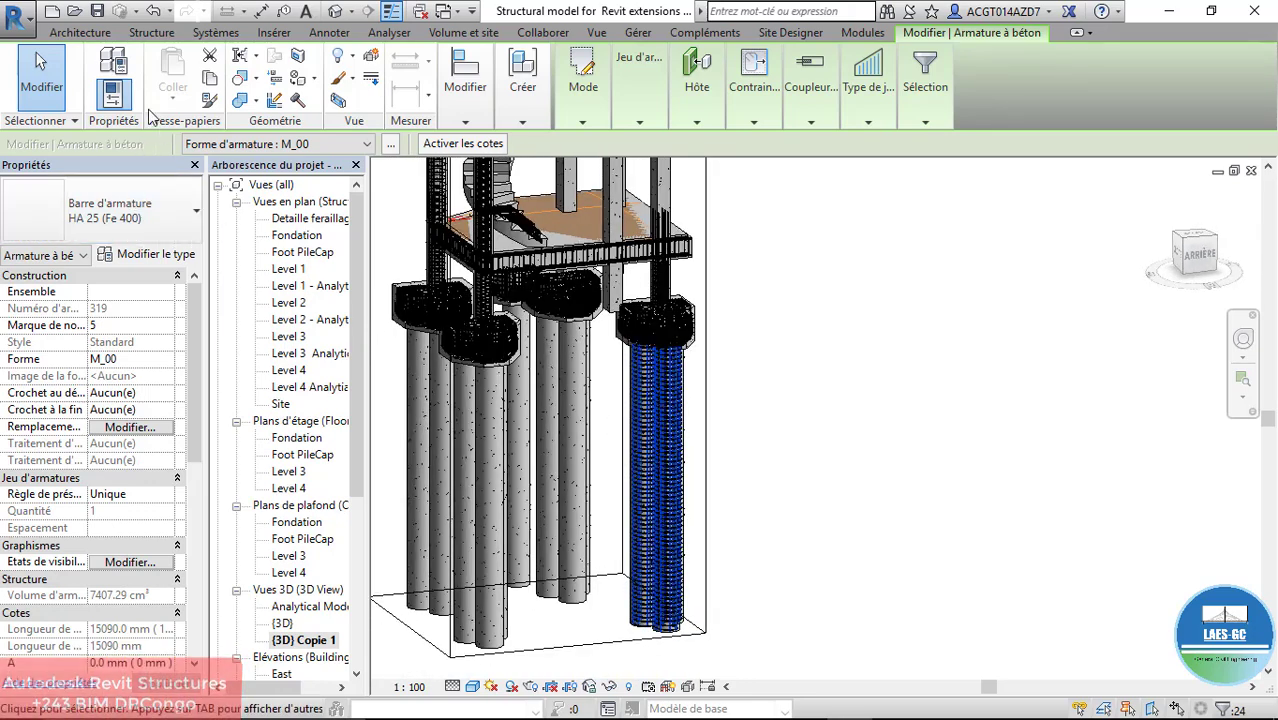
click(160, 256)
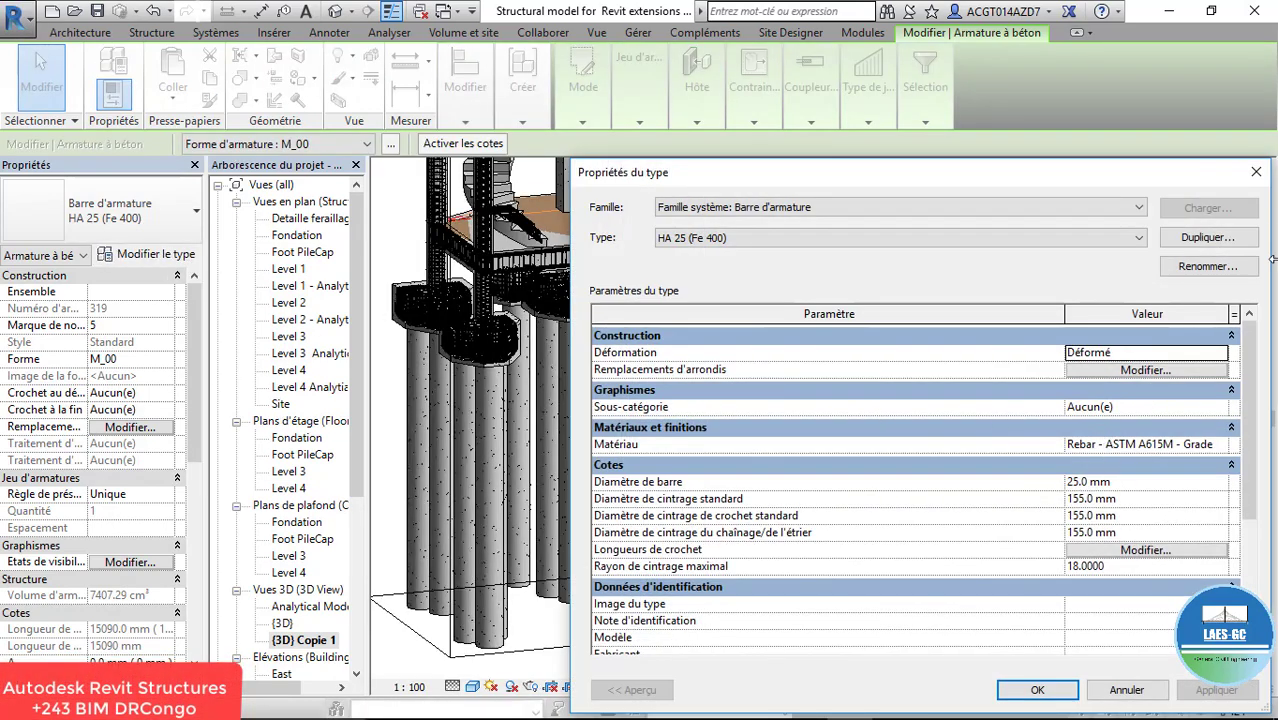
click(1256, 174)
click(850, 482)
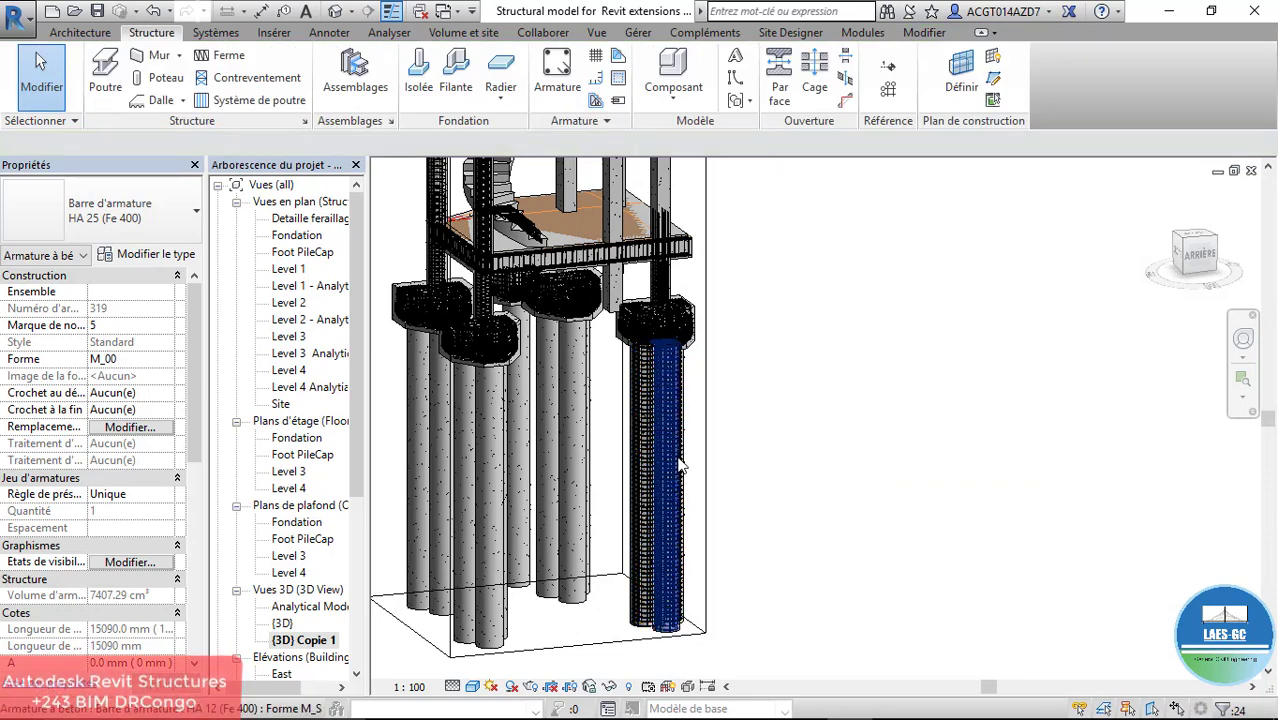
click(660, 372)
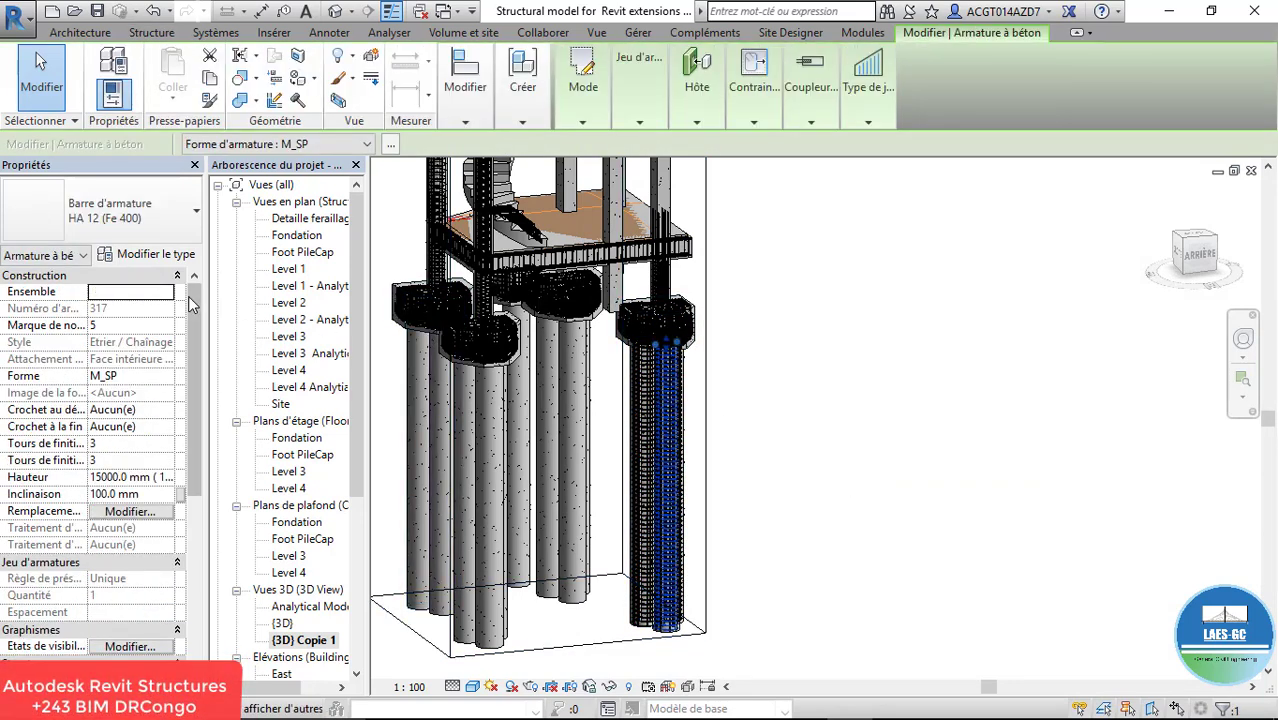
click(1004, 448)
Step: Set Dept_of_PileCap to 32 for the unreinforced pile cap's type 1600x 1500 x 800mm 2
click(585, 478)
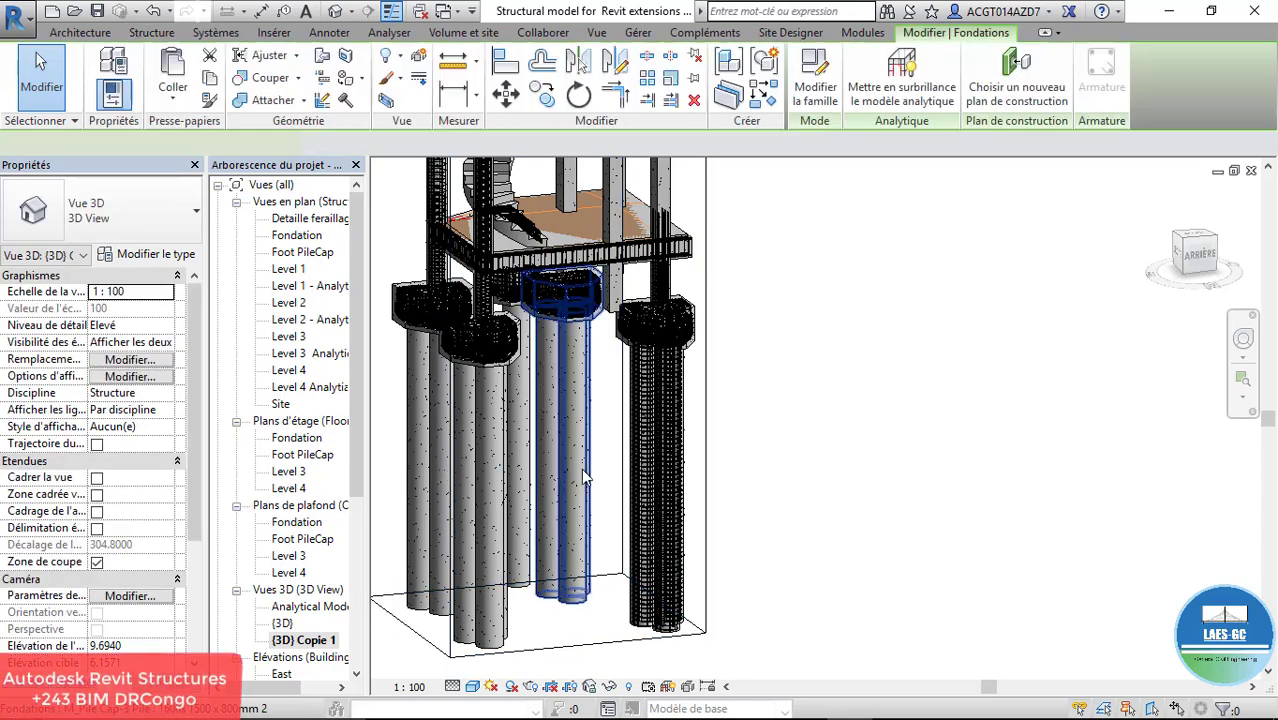
click(176, 262)
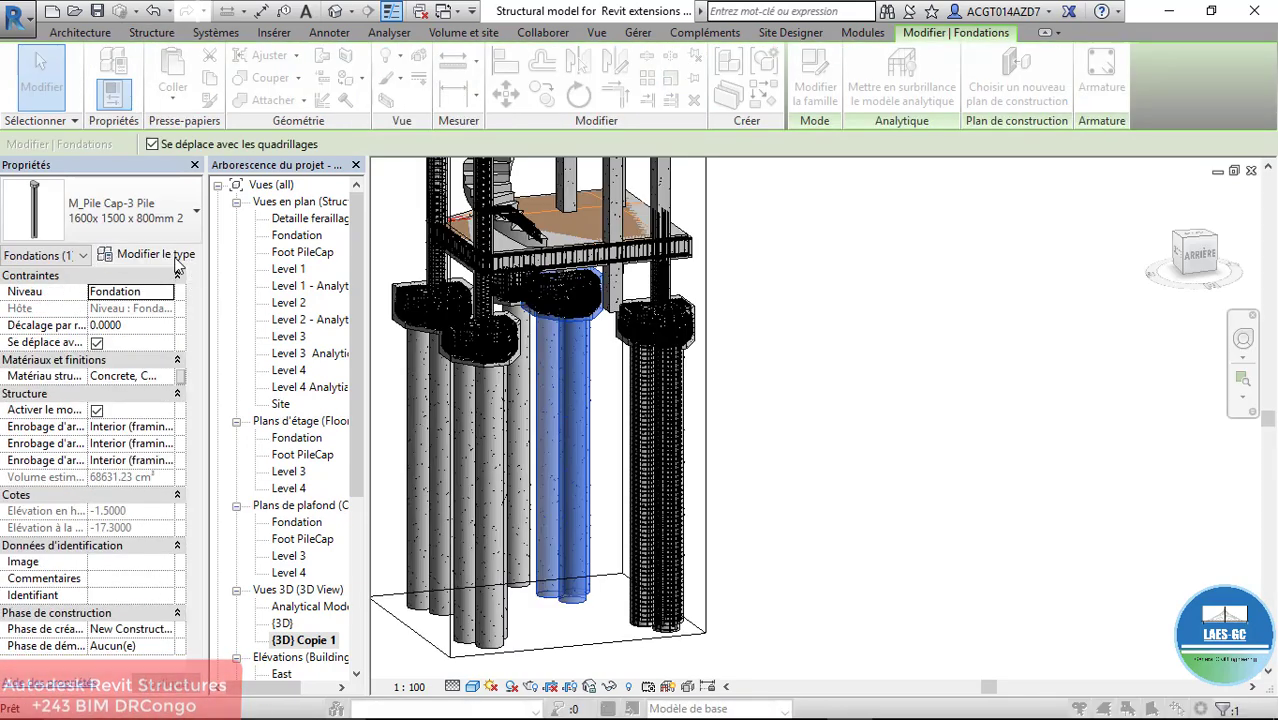
click(1122, 395)
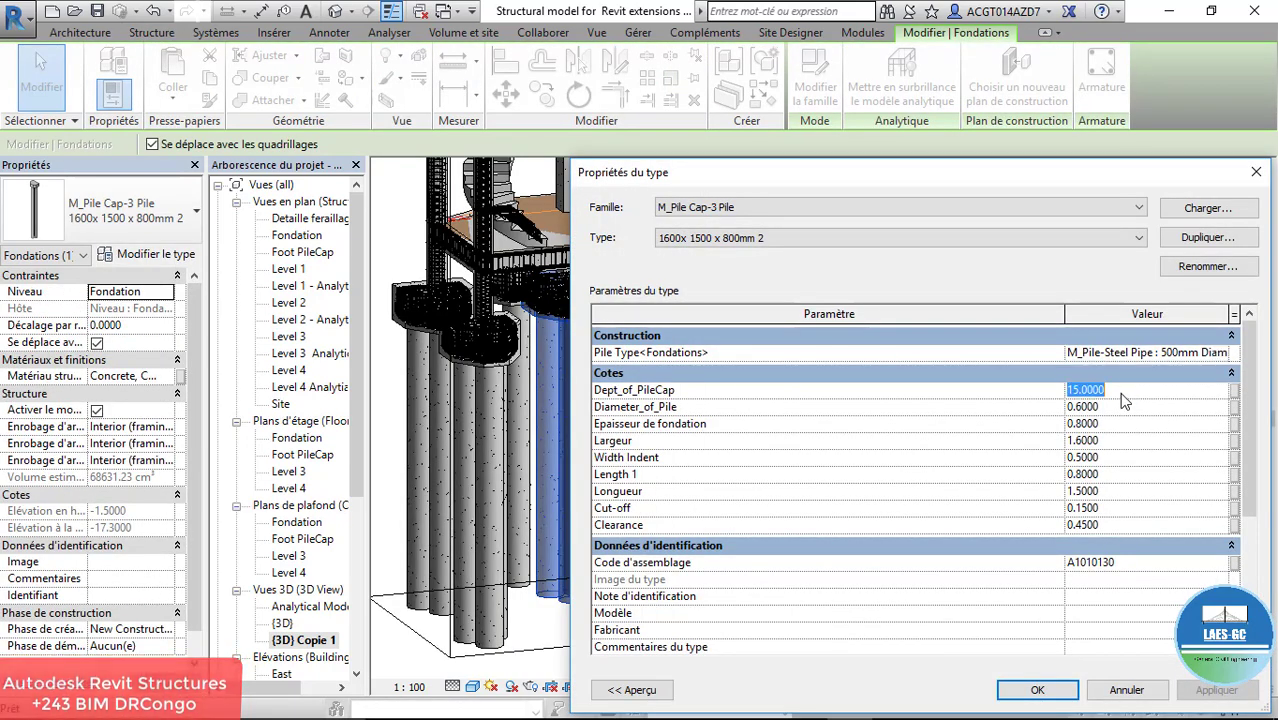
text(32)
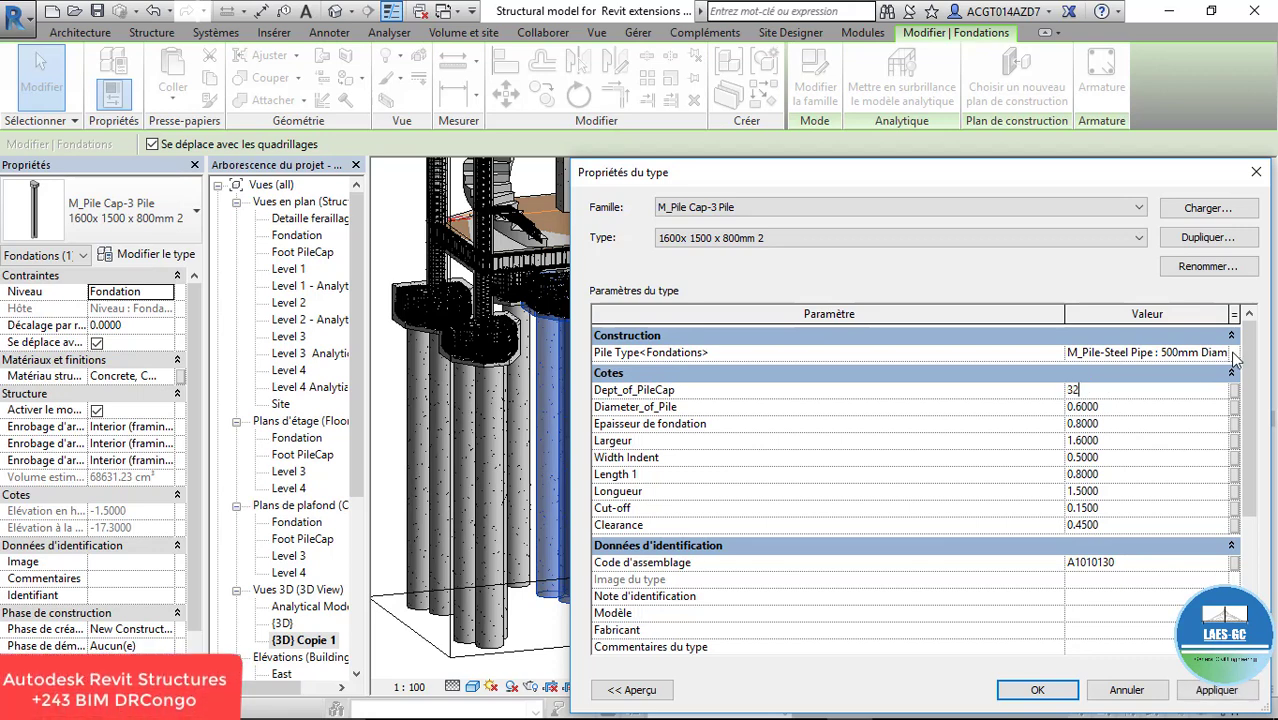
click(1215, 691)
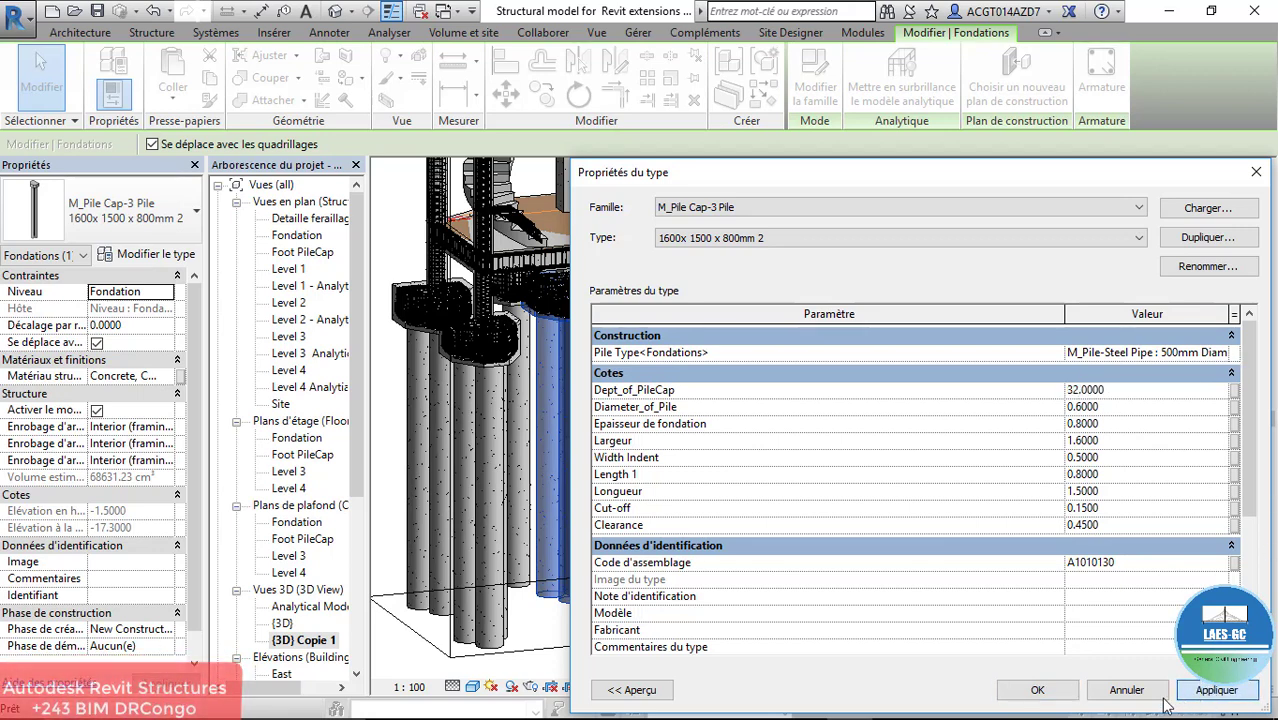
click(1037, 690)
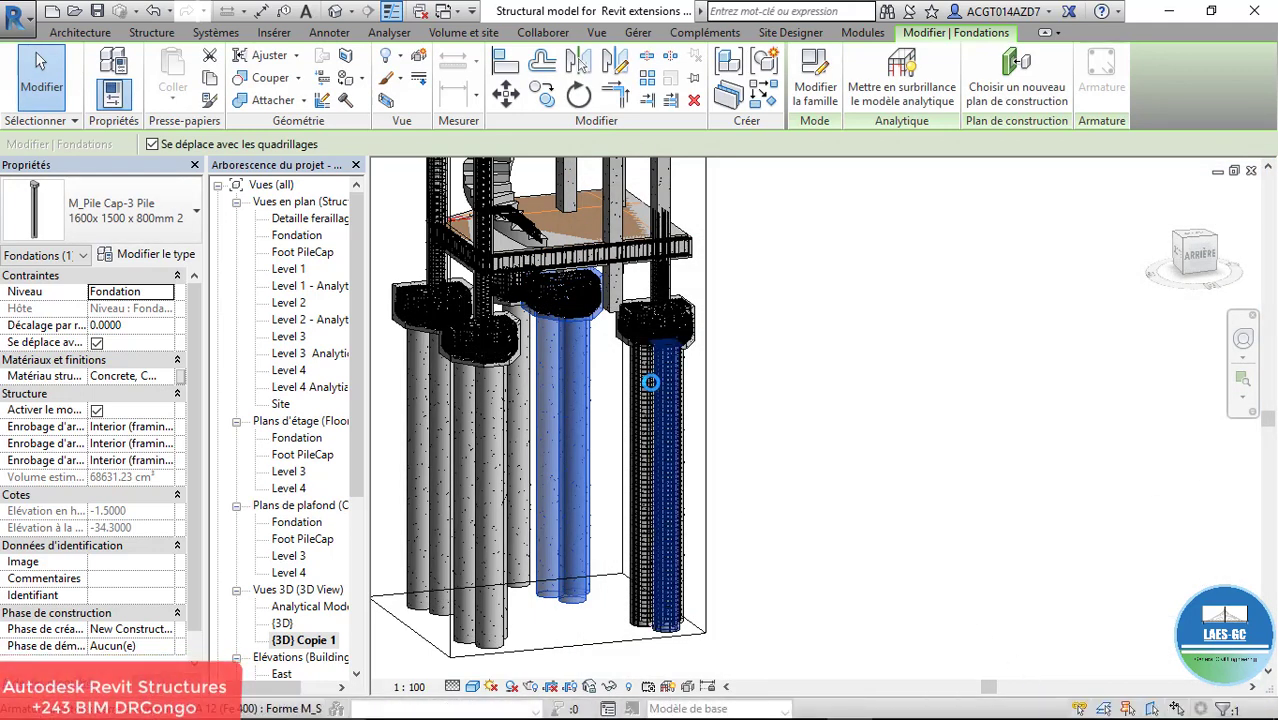
scroll(650, 382, down, 3)
scroll(673, 409, up, 4)
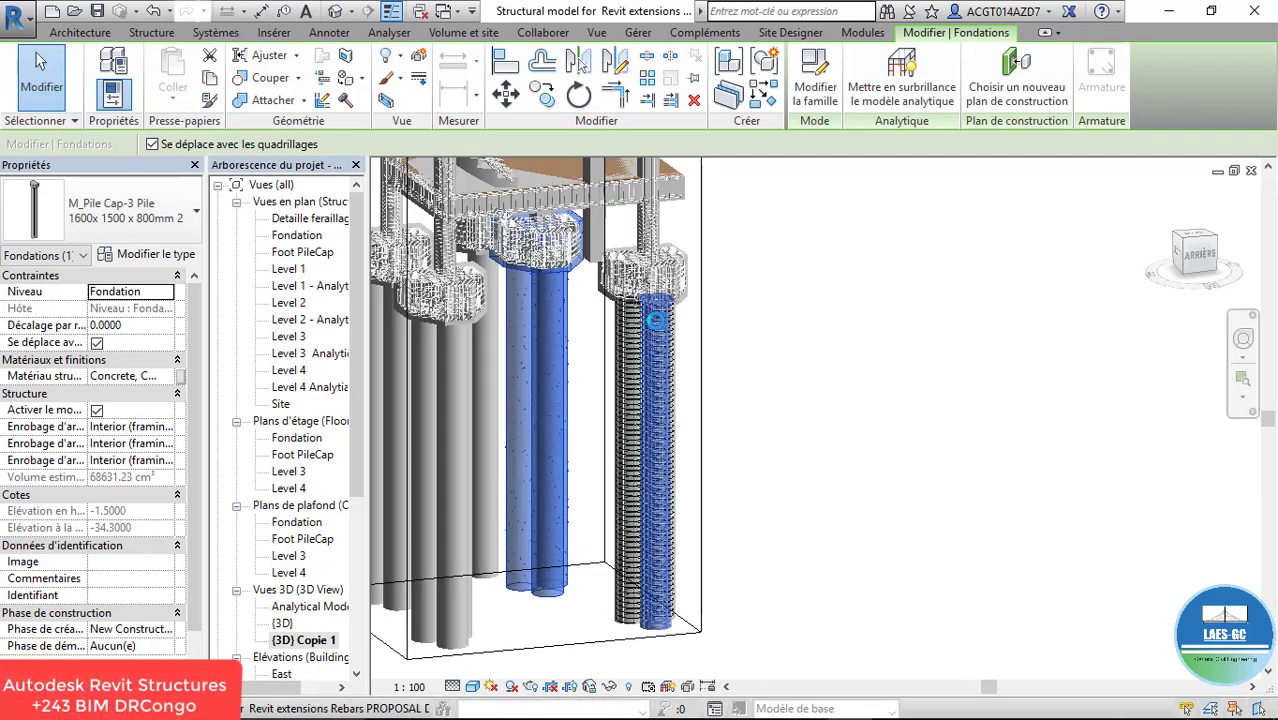
scroll(656, 320, up, 5)
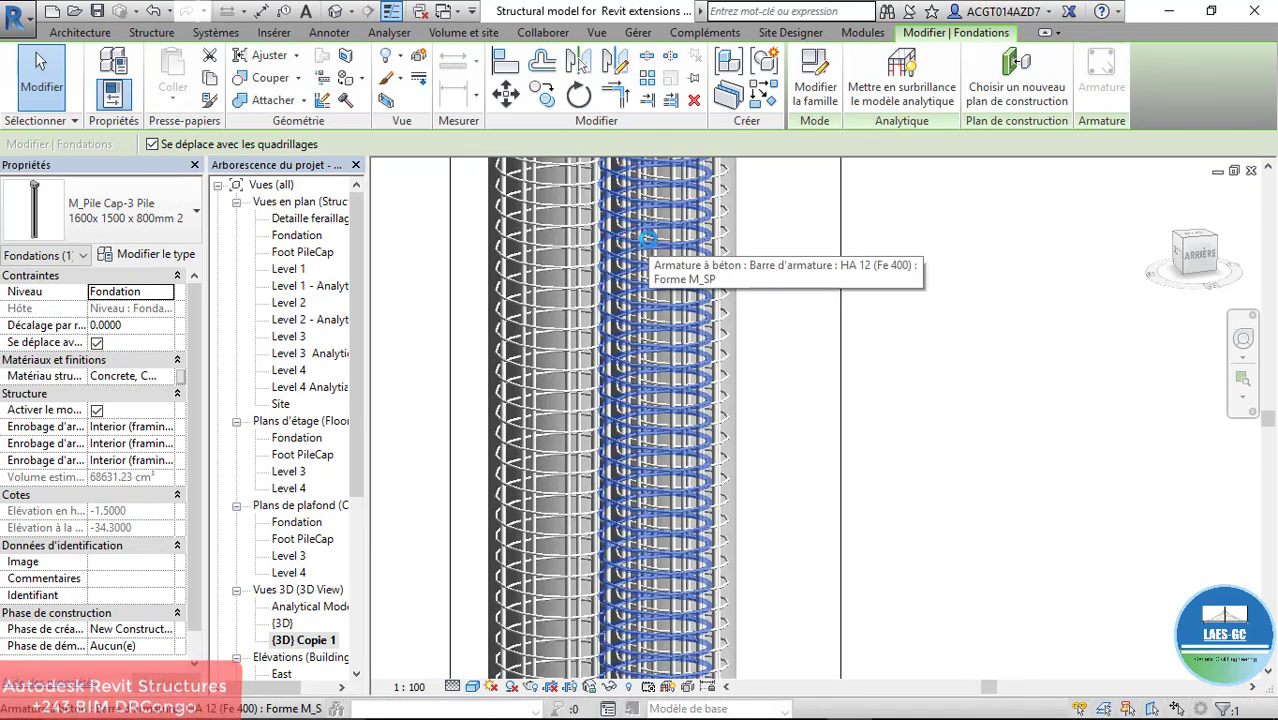
Step: Set the visual style of the {3D} Copie 1 view to Réaliste
scroll(648, 238, up, 4)
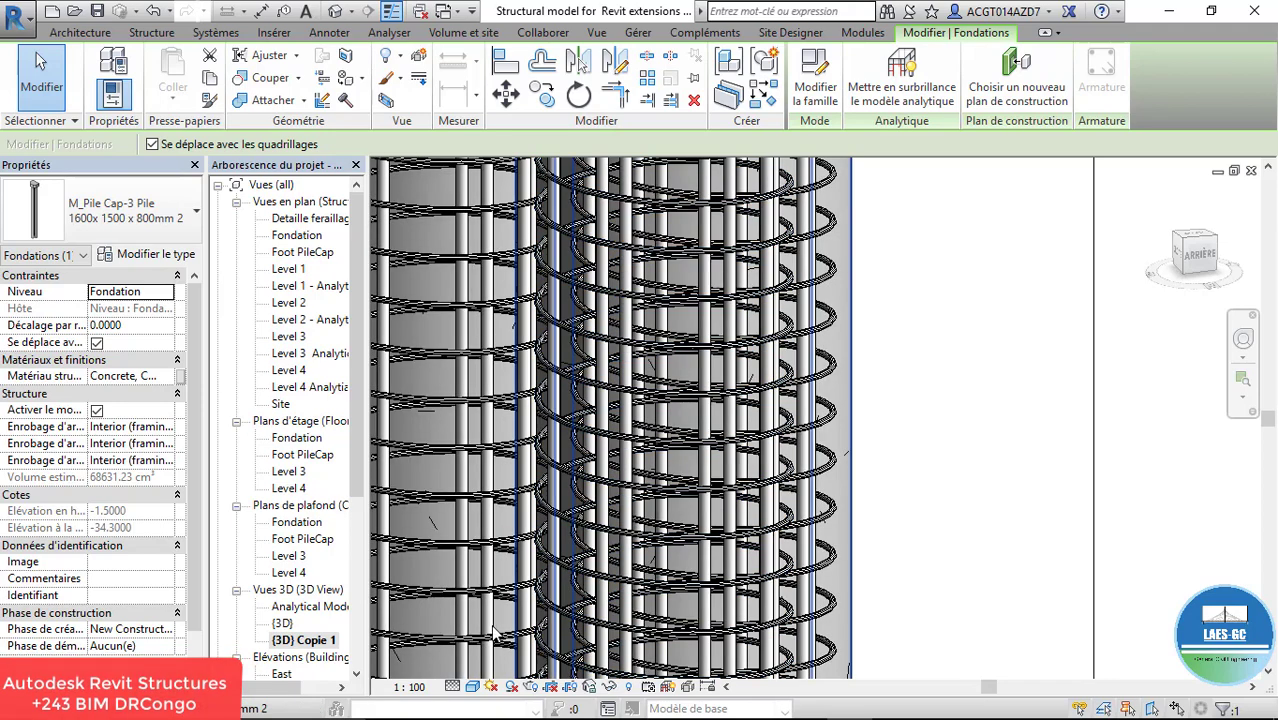
click(472, 686)
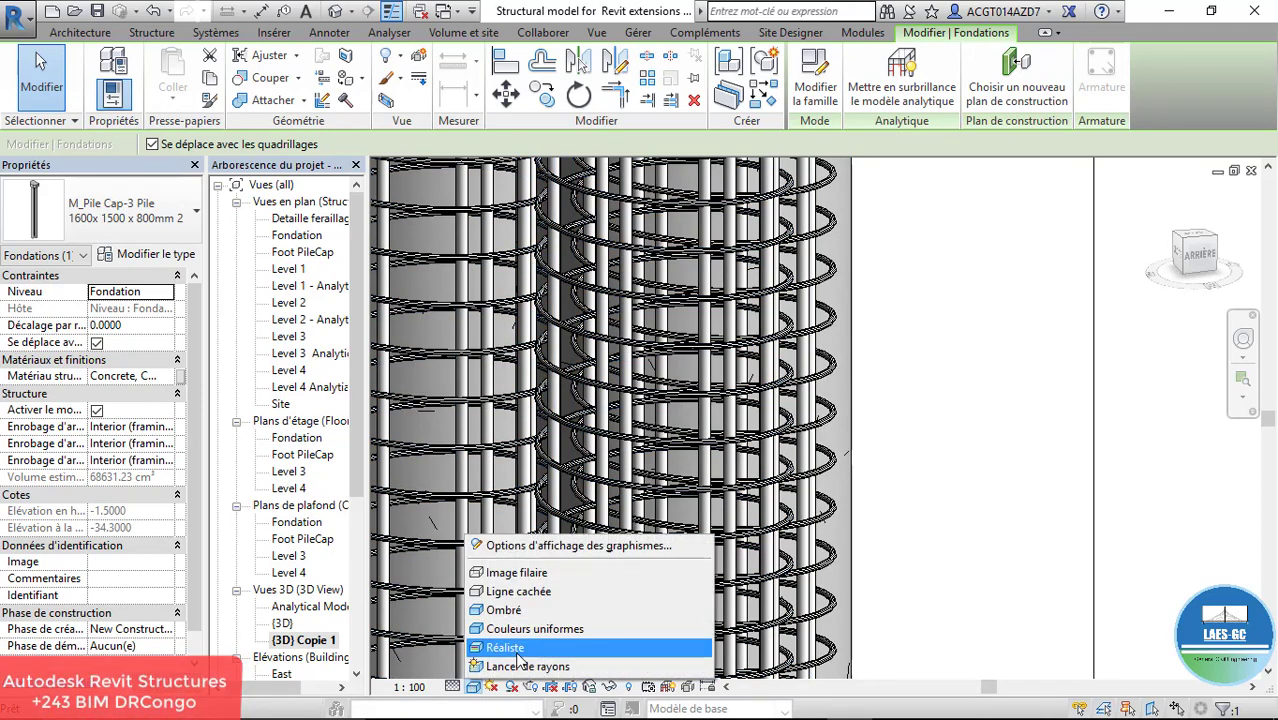
click(505, 647)
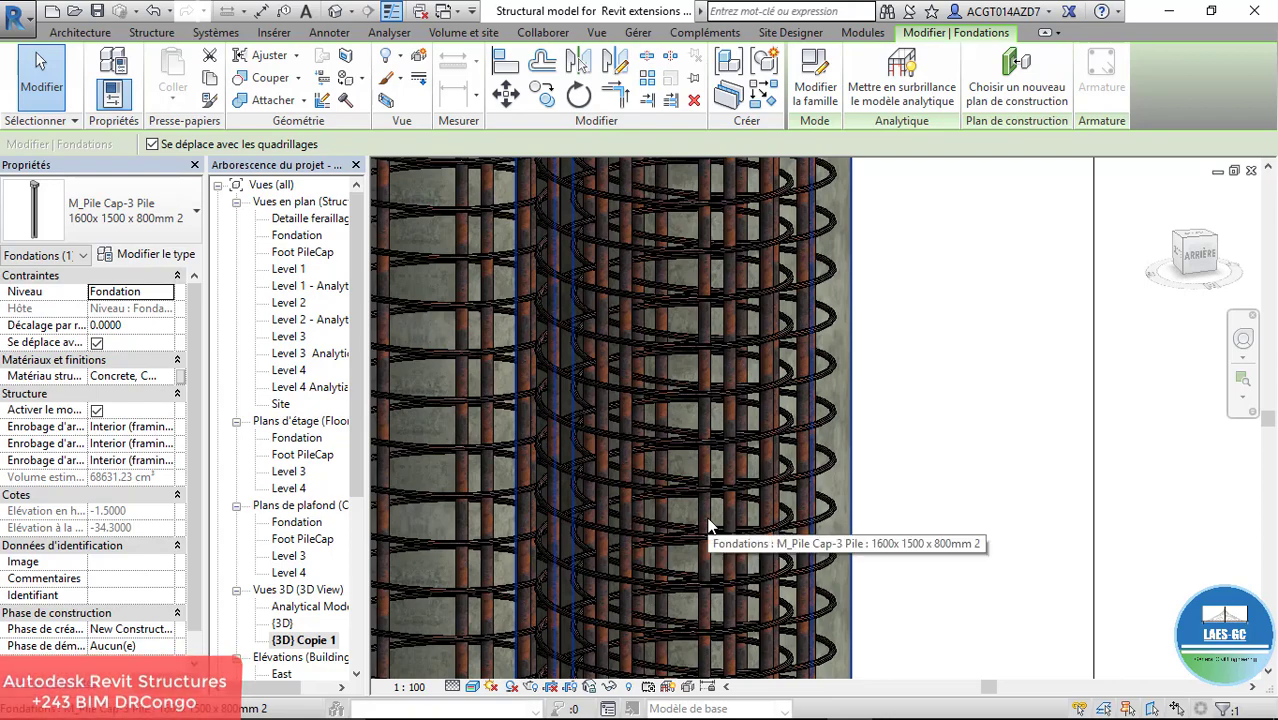
Step: Examine the reinforced pile cap and its piles in the realistic 3D view, and clear the foundation selection
scroll(745, 509, down, 2)
scroll(714, 557, down, 5)
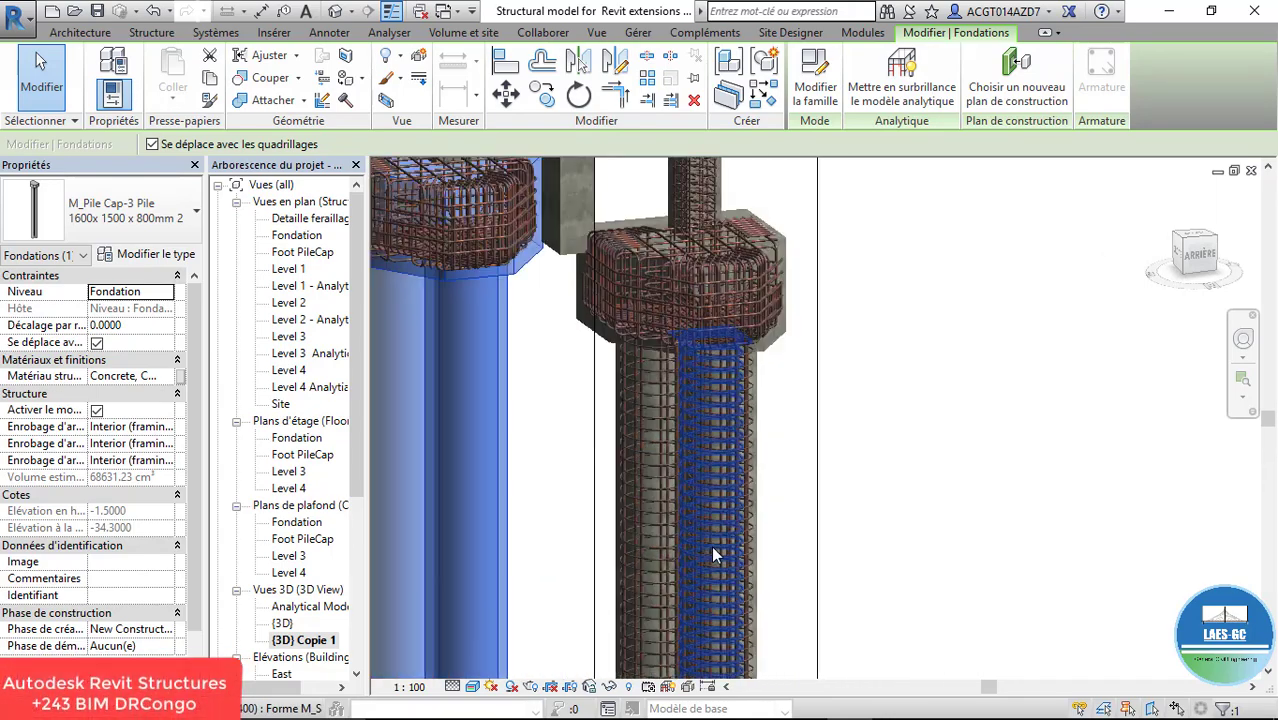
scroll(715, 355, up, 5)
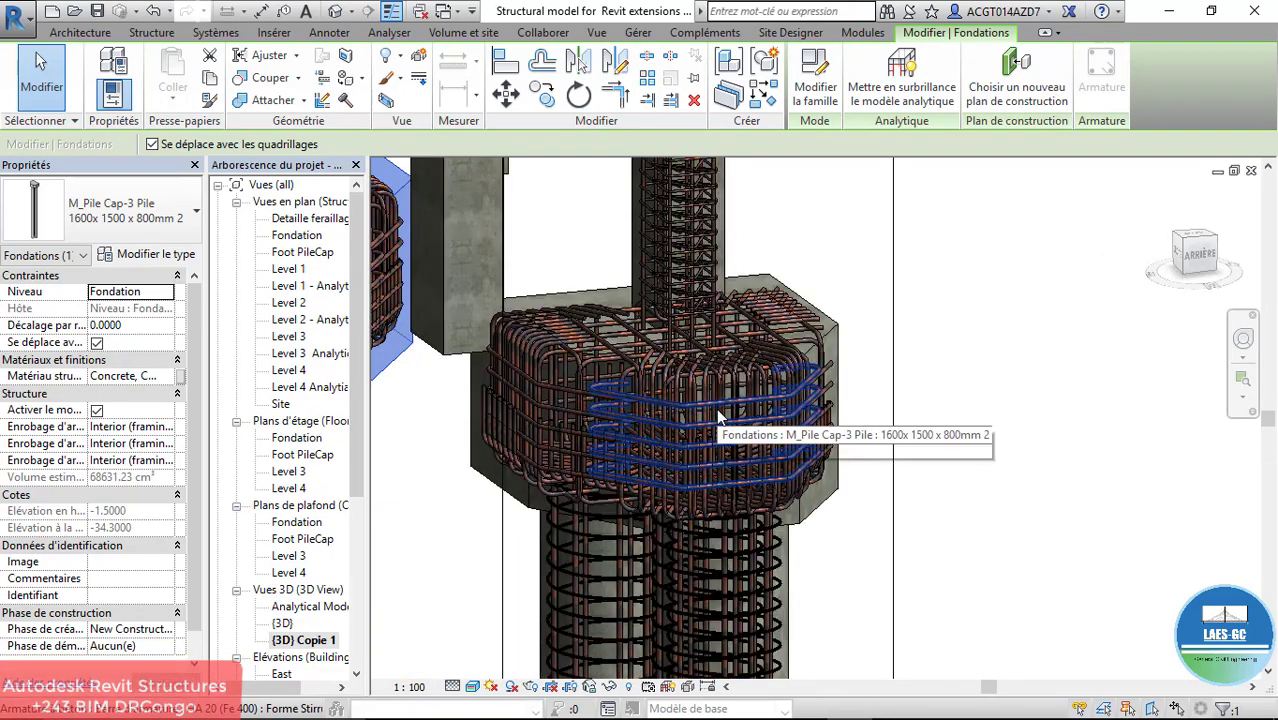
scroll(716, 408, up, 5)
scroll(686, 366, down, 4)
scroll(745, 330, down, 3)
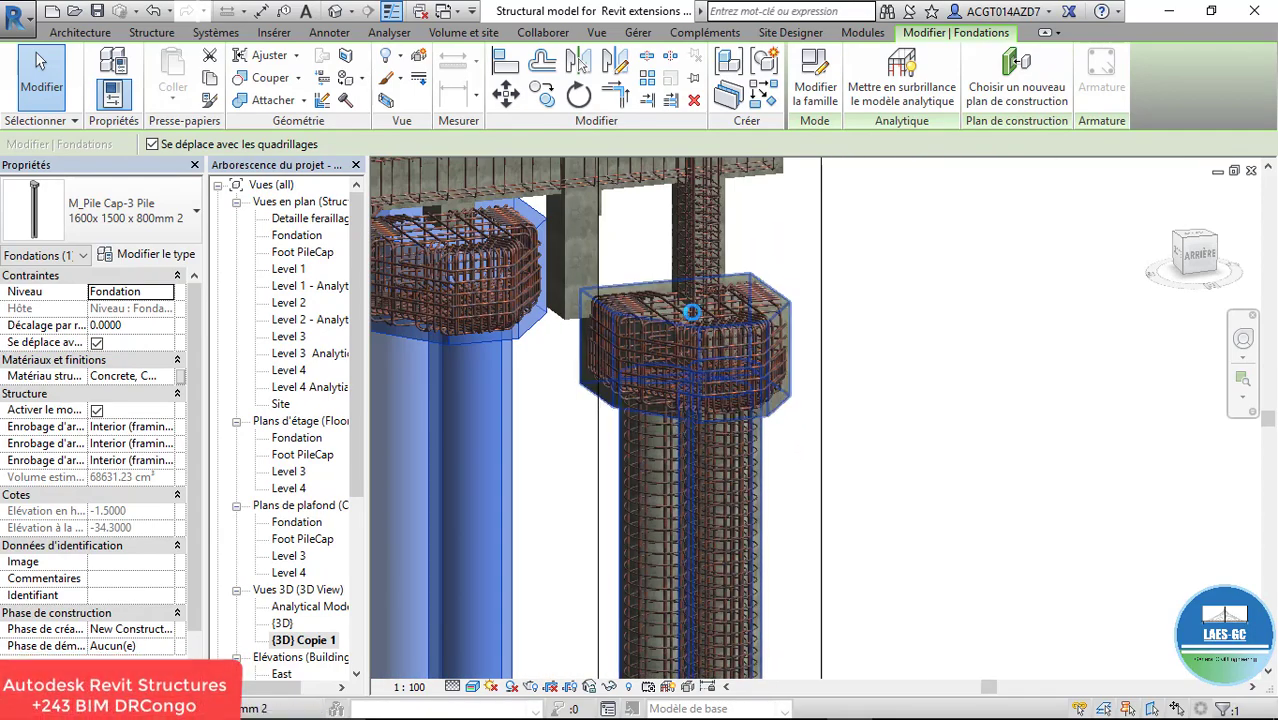
scroll(689, 317, down, 3)
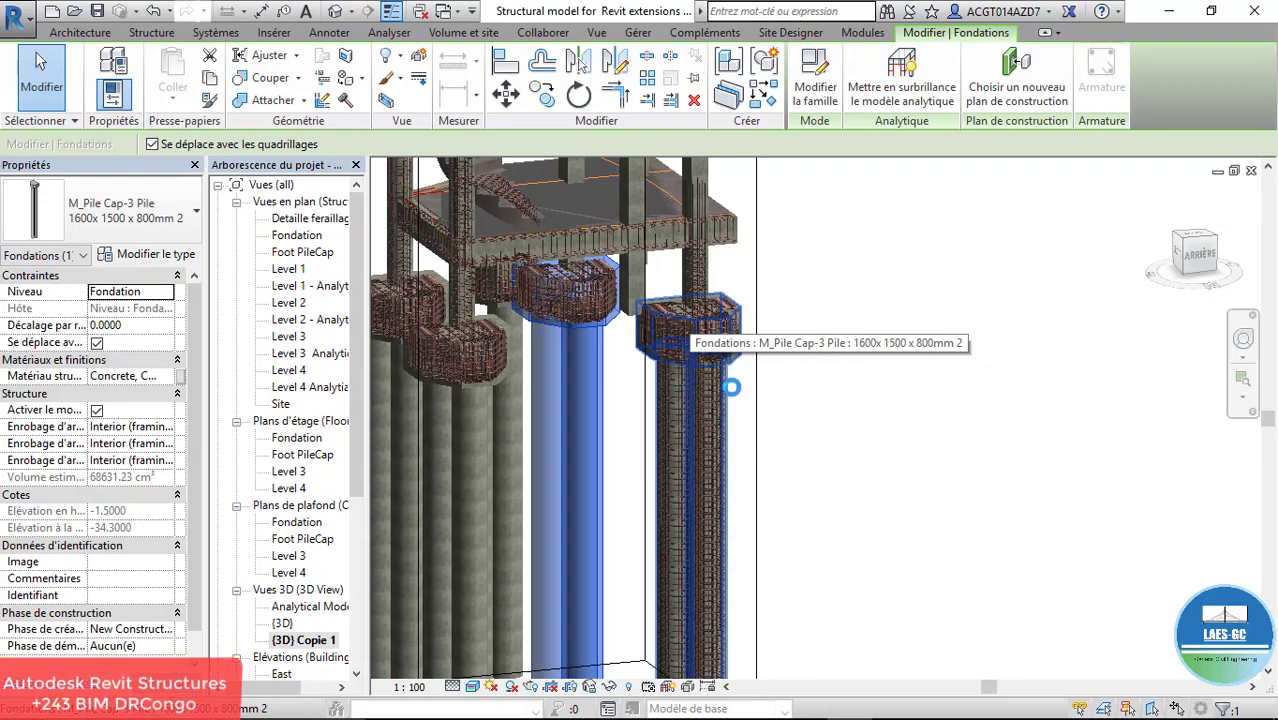
key(Escape)
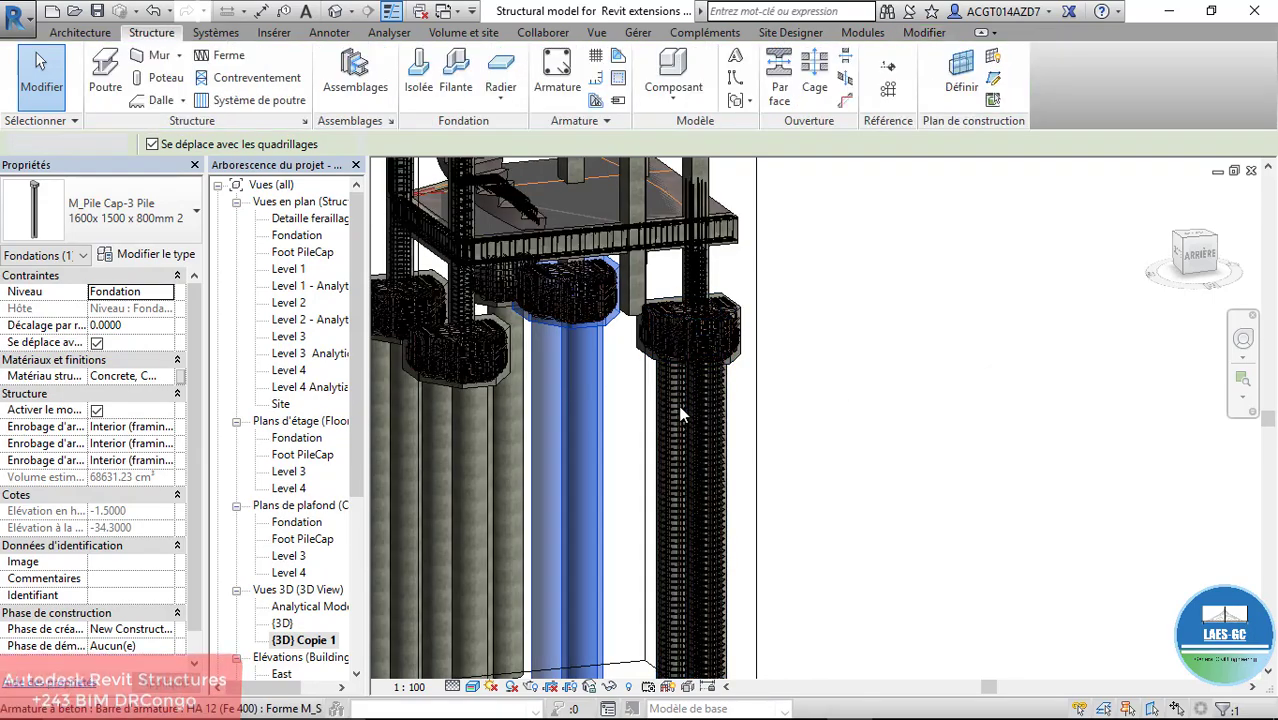
Step: Examine the HA 12 spirals, longitudinal bars and pile cap reinforcement up close and from a lower viewing angle
scroll(678, 405, up, 5)
scroll(678, 405, up, 2)
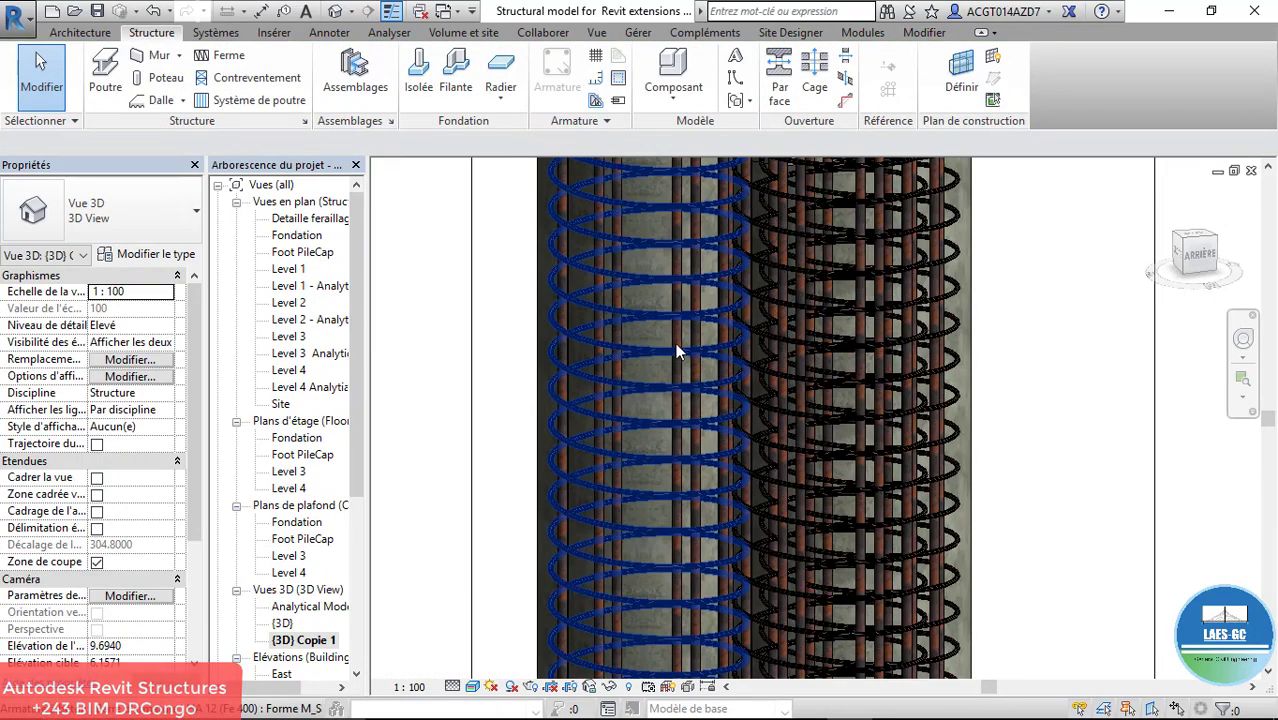
scroll(787, 470, down, 6)
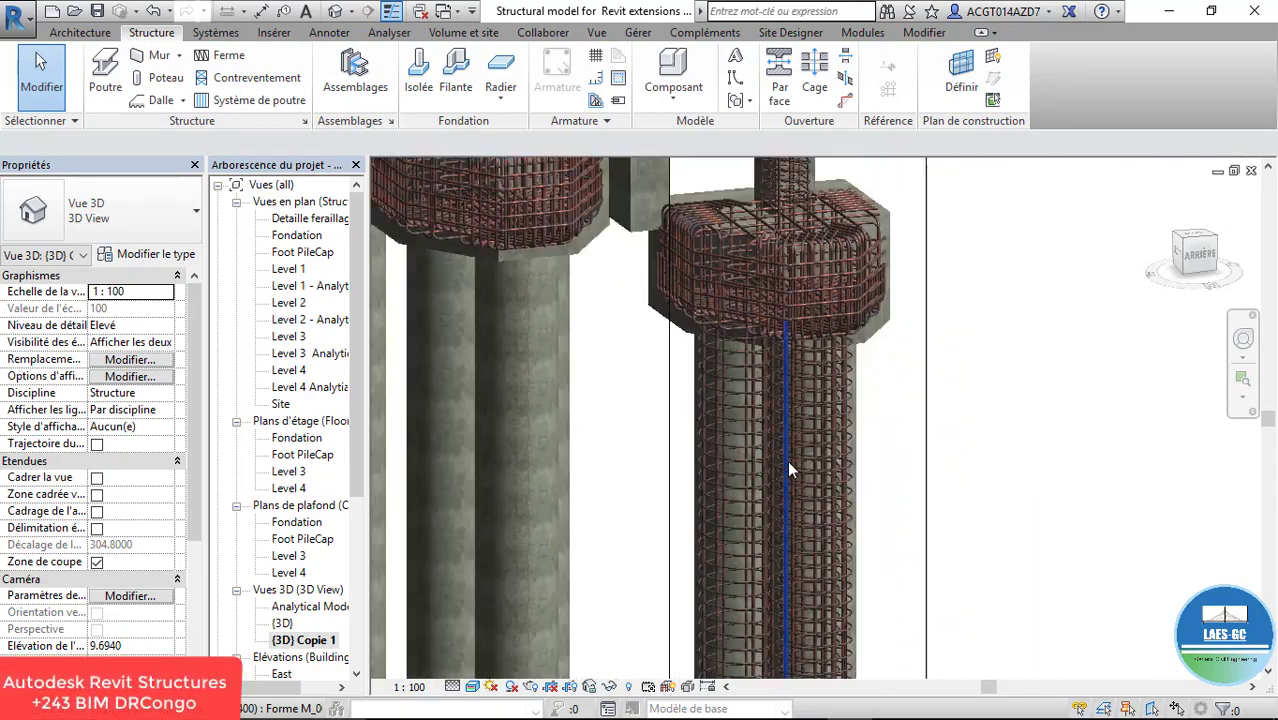
scroll(700, 480, down, 4)
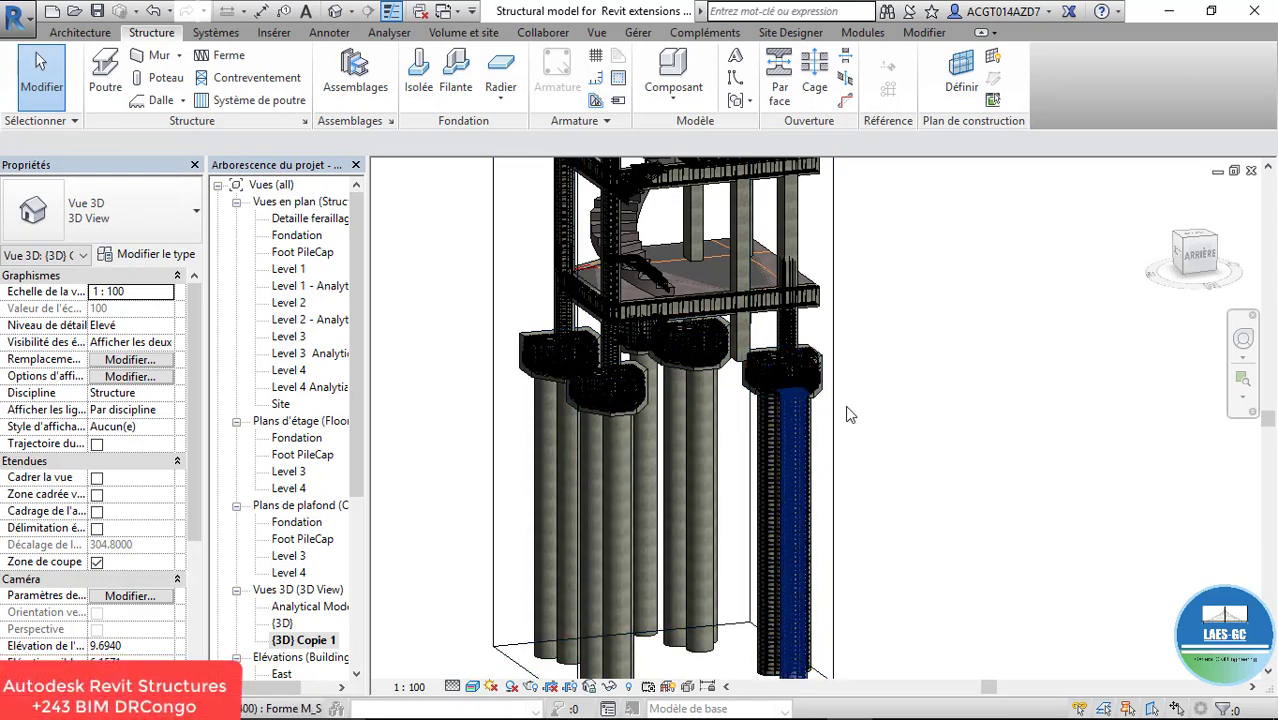
scroll(765, 398, up, 6)
scroll(790, 328, up, 5)
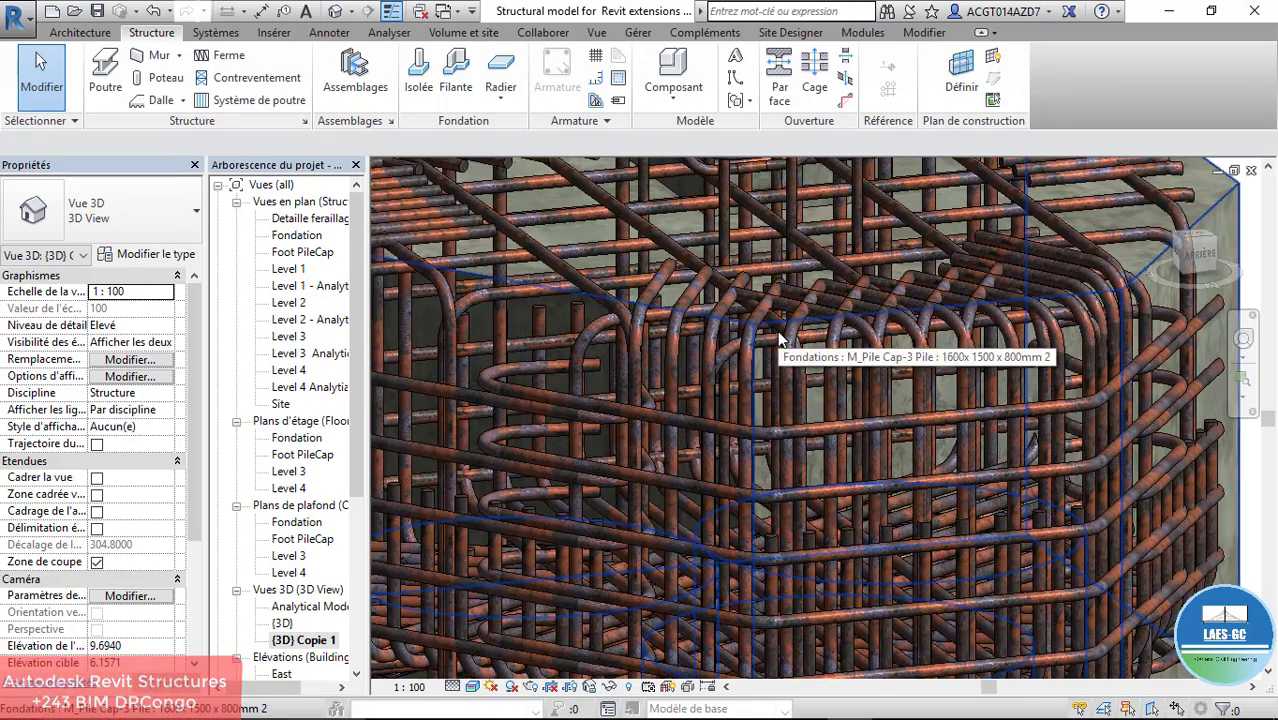
scroll(780, 328, down, 6)
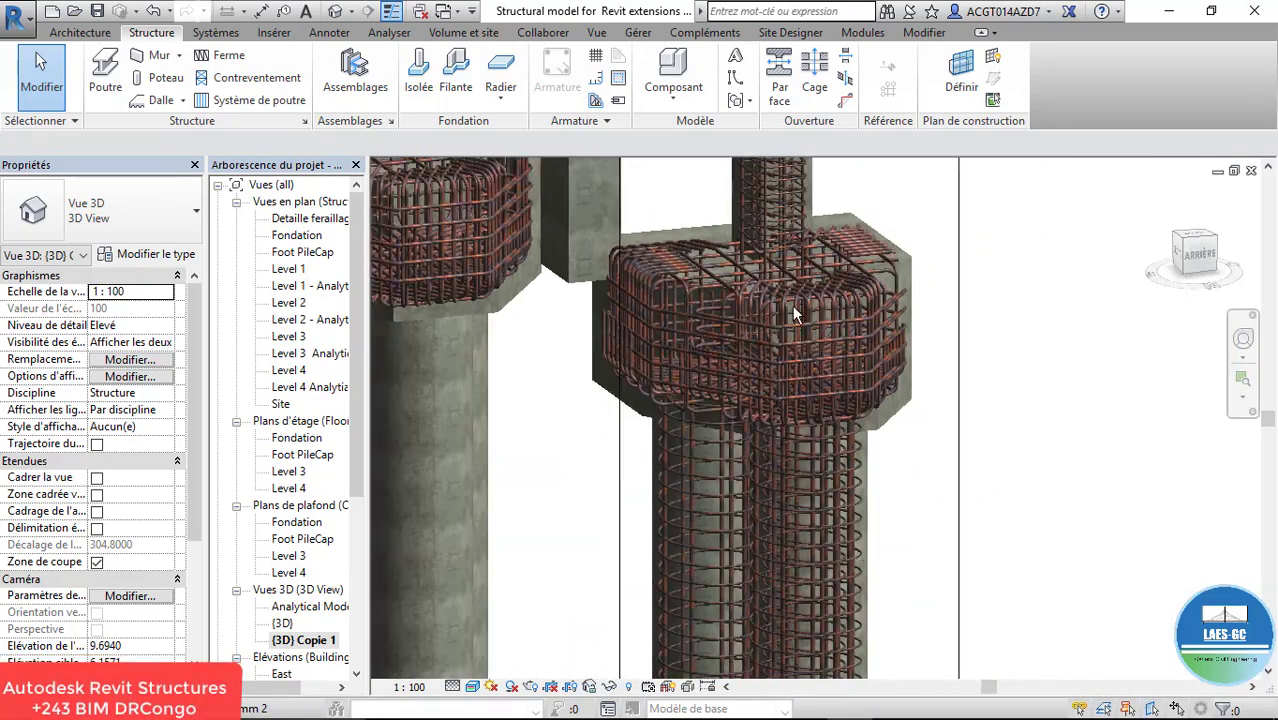
scroll(812, 304, down, 4)
mouse_move(795, 312)
shift+middle_down()
mouse_move(744, 277)
mouse_move(760, 290)
mouse_move(847, 248)
mouse_move(798, 325)
shift+middle_up()
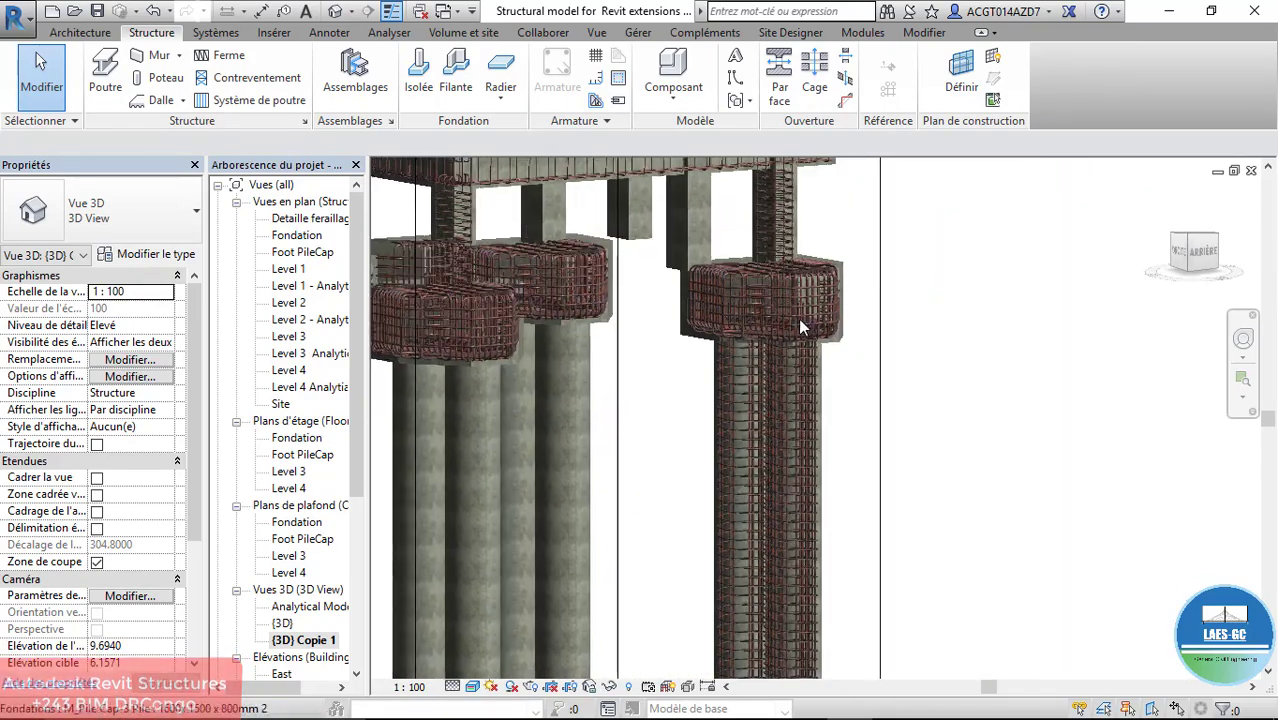
scroll(788, 357, up, 8)
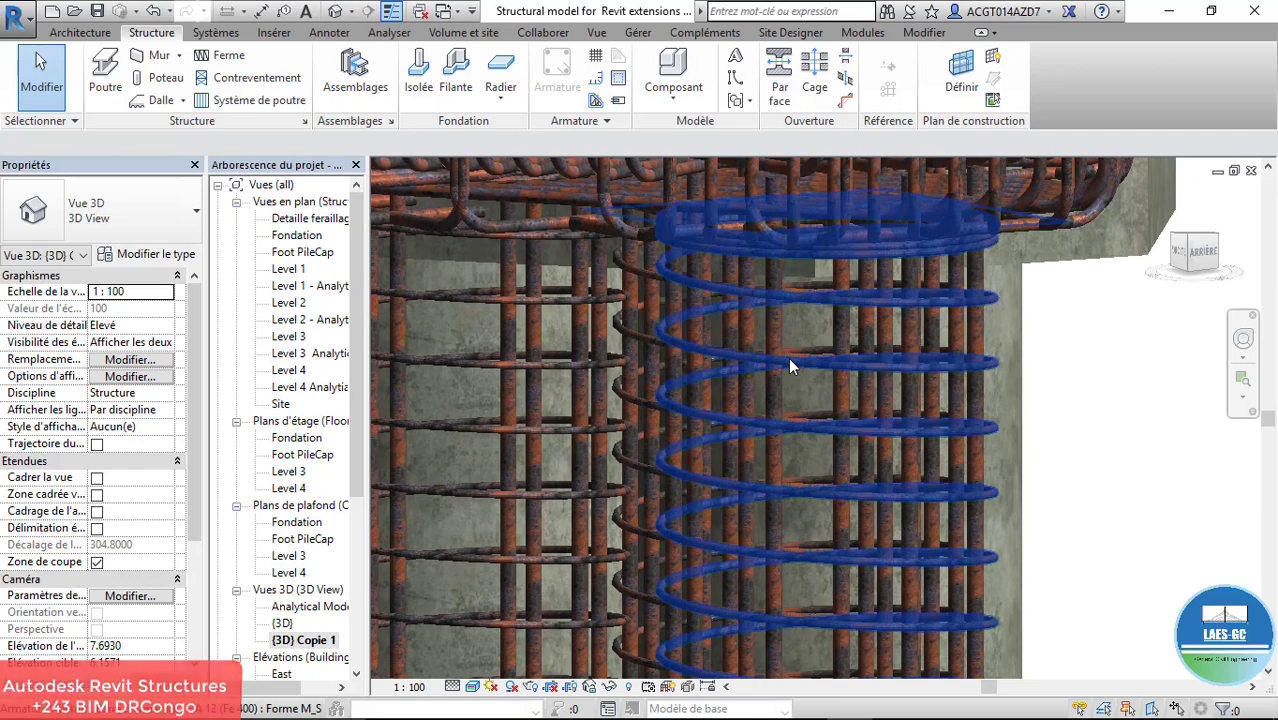
scroll(790, 367, up, 4)
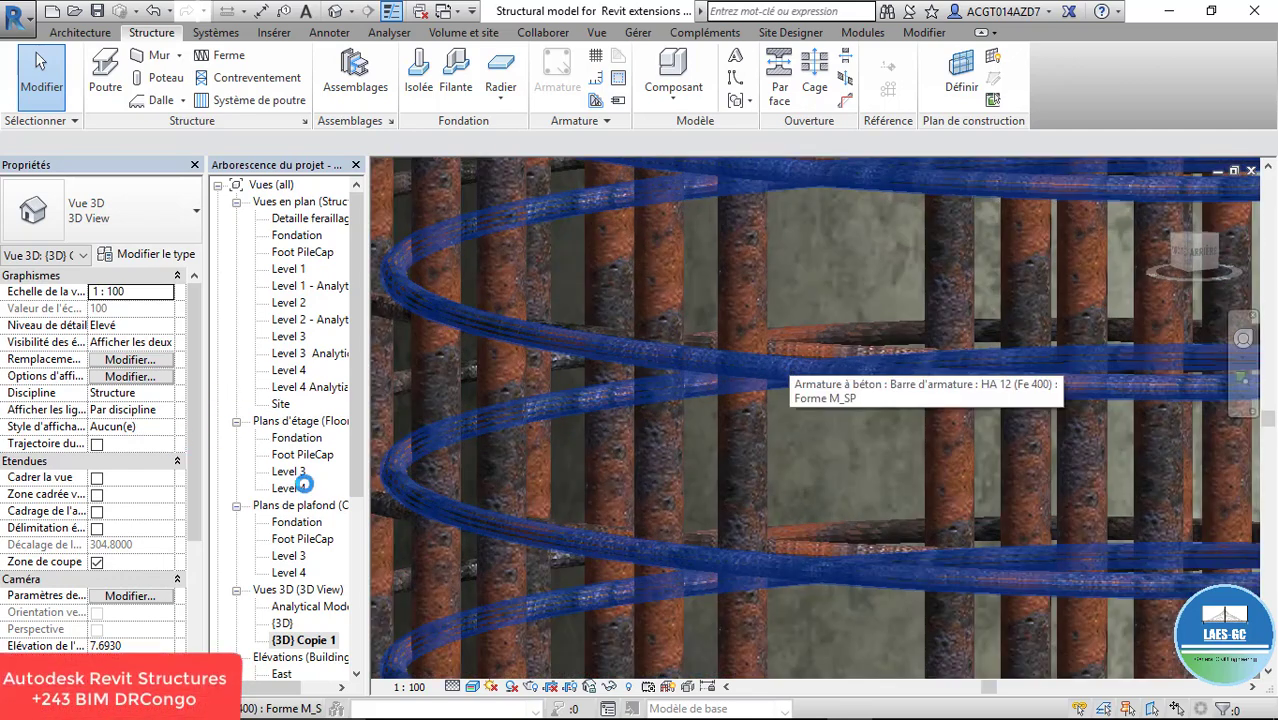
Step: Open the {3D} view
click(286, 623)
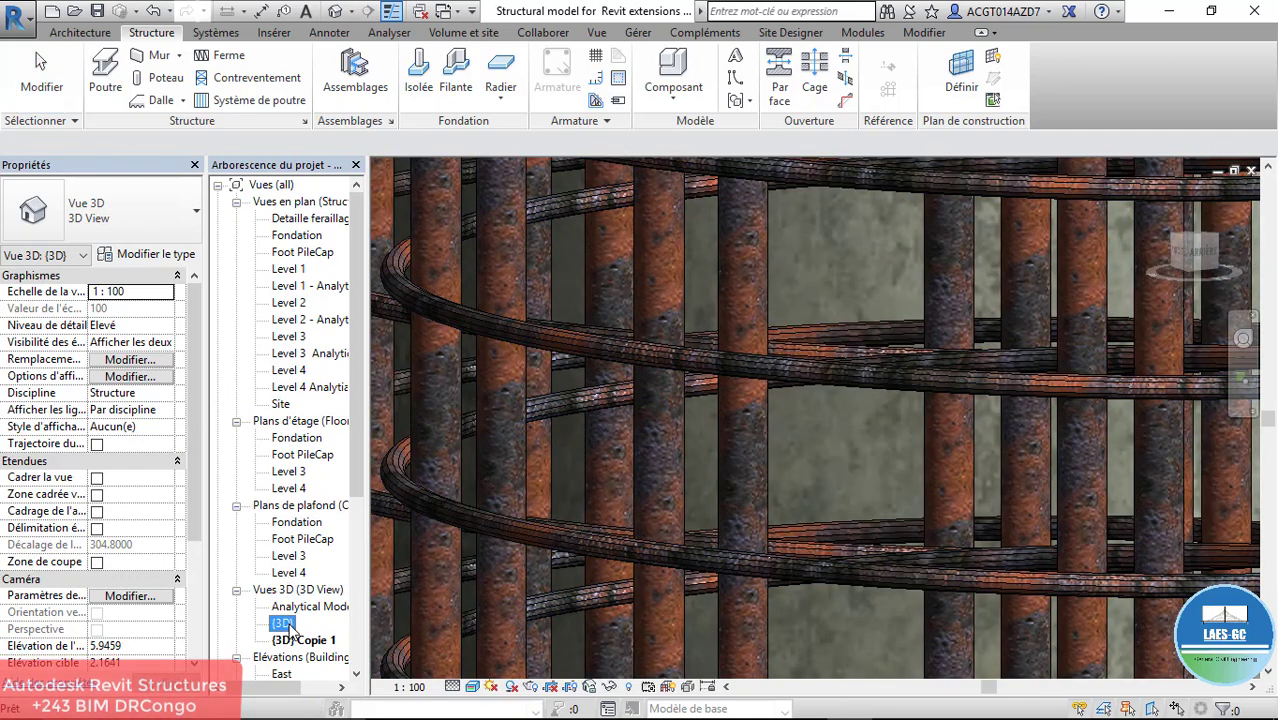